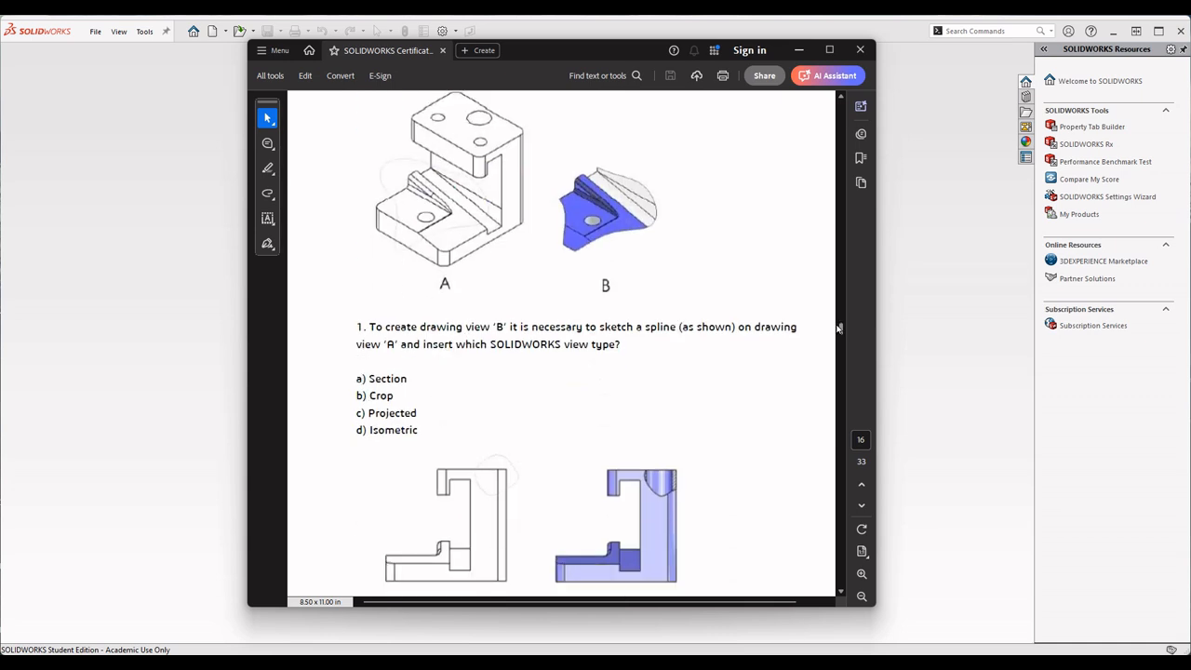
- Go from the Part 1 drafting questions to the Part 3: Assembly Modeling illustration in the certification exam guide
scroll(508, 370, up, 1)
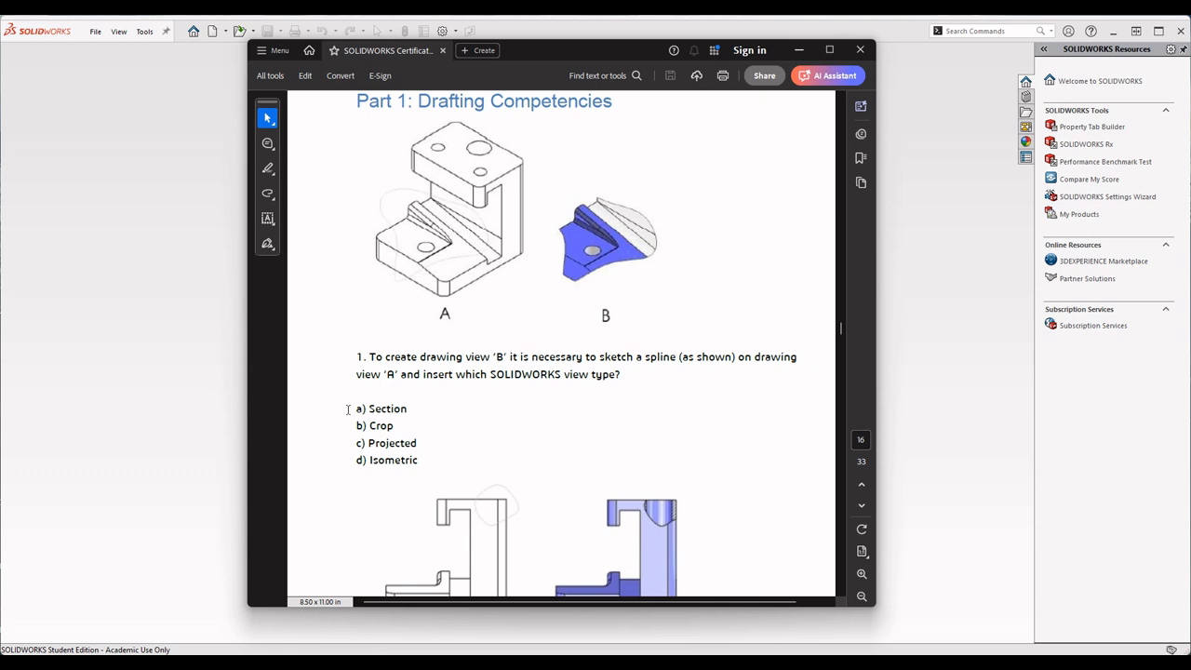
drag(355, 411, 398, 415)
click(405, 411)
drag(841, 329, 841, 474)
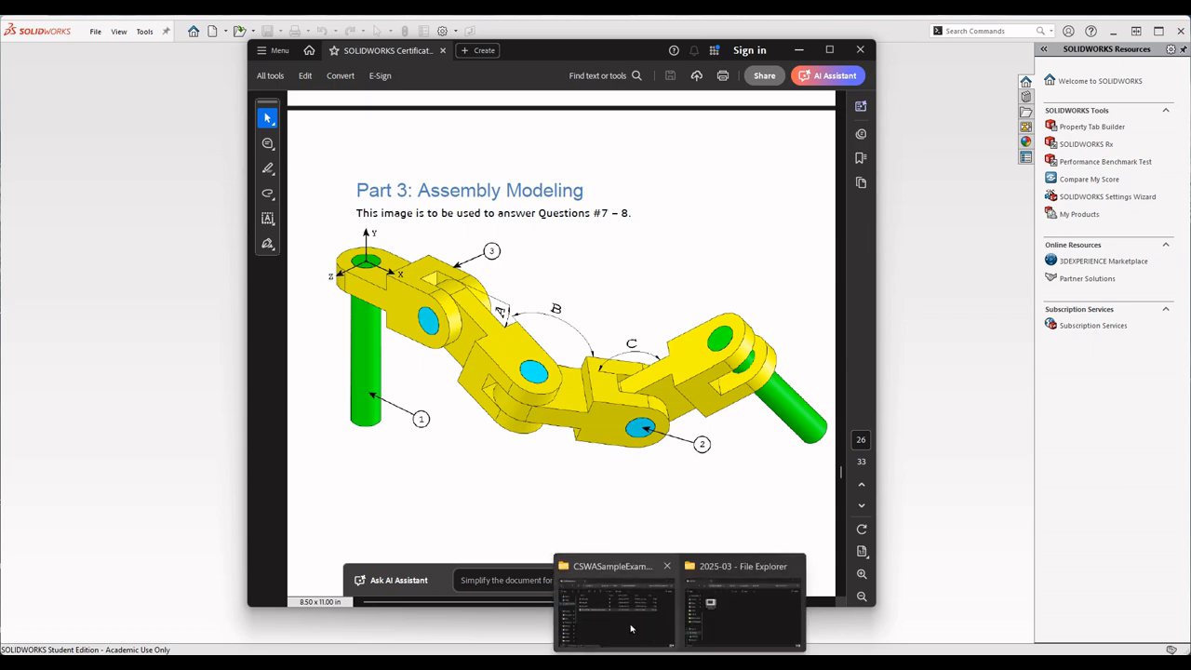
- Open the short_pin part from the CSWASampleExam folder in SOLIDWORKS and decline feature recognition
mouse_move(744, 628)
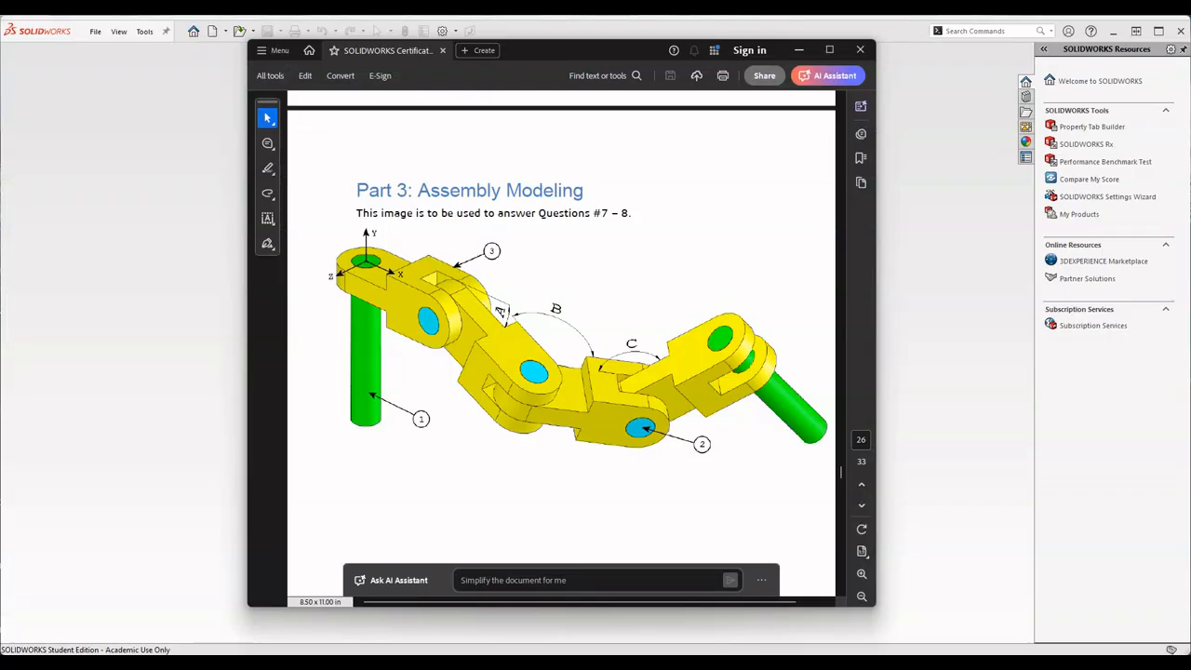
click(642, 614)
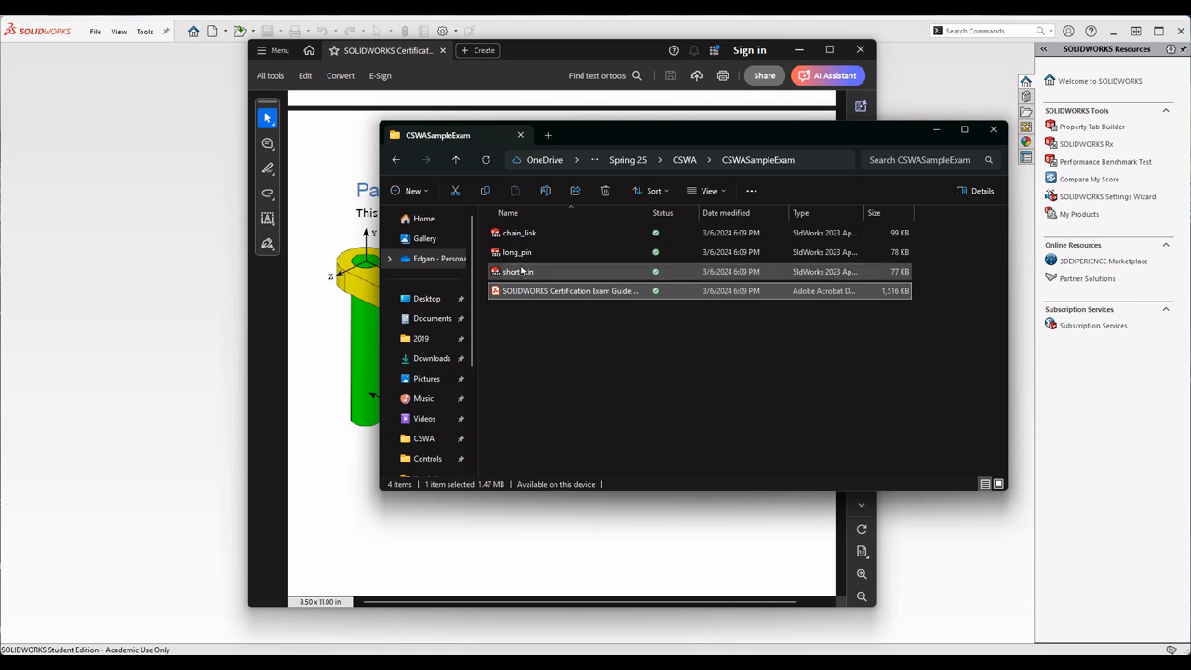
click(549, 271)
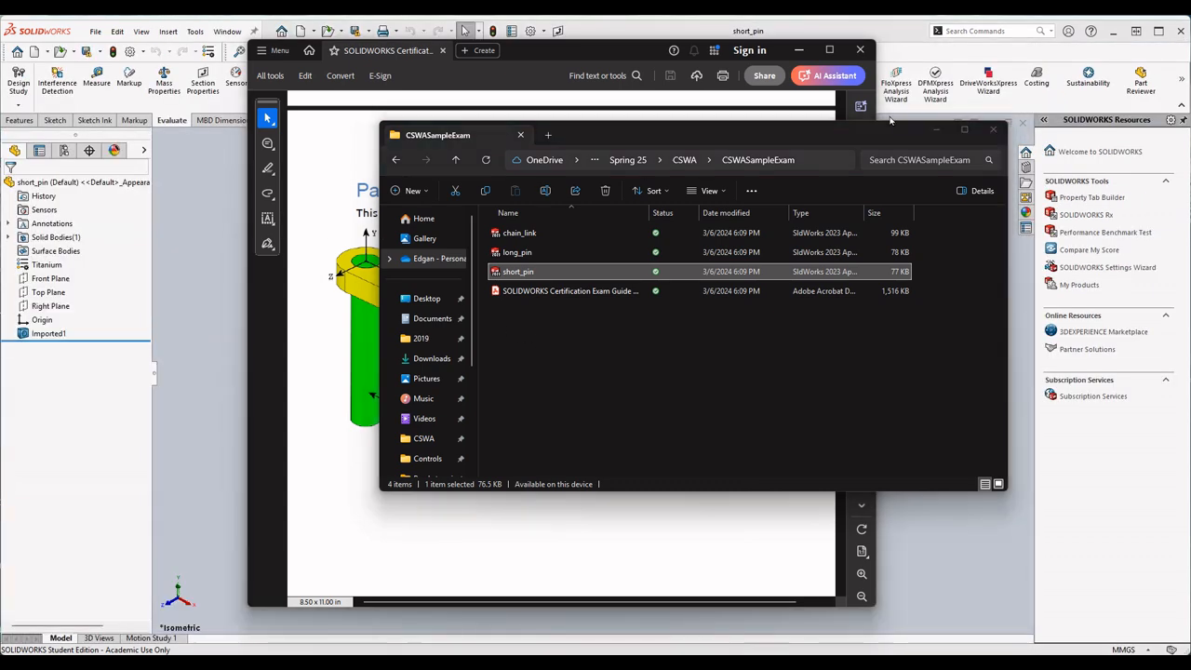
click(937, 129)
click(799, 51)
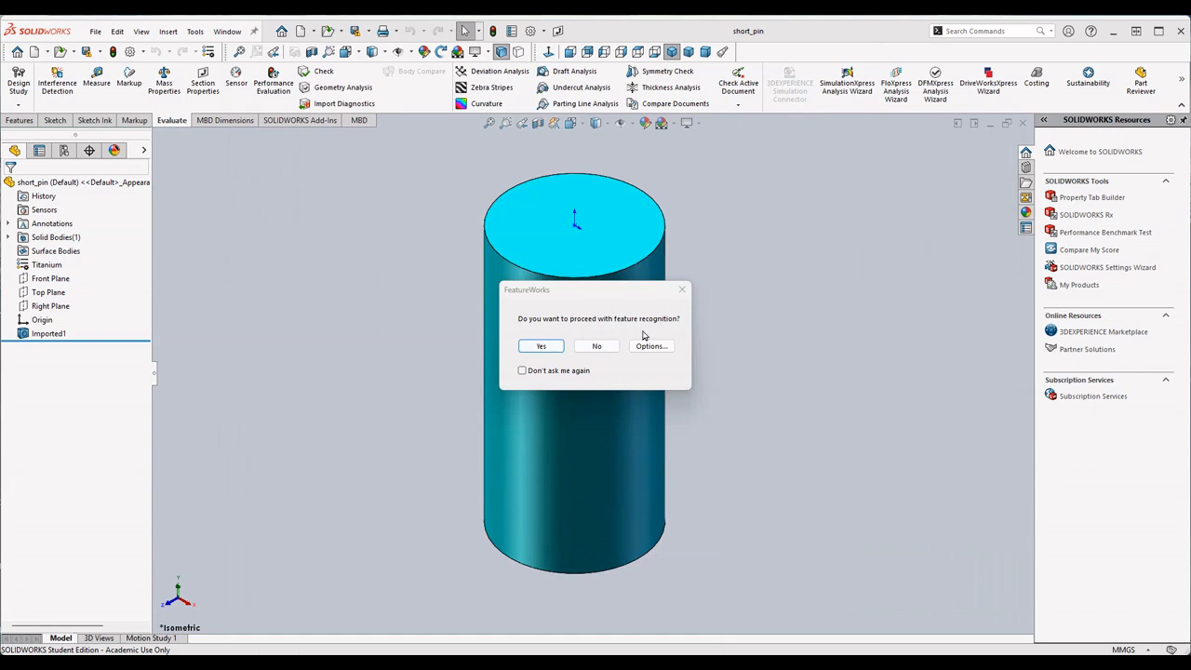
click(597, 347)
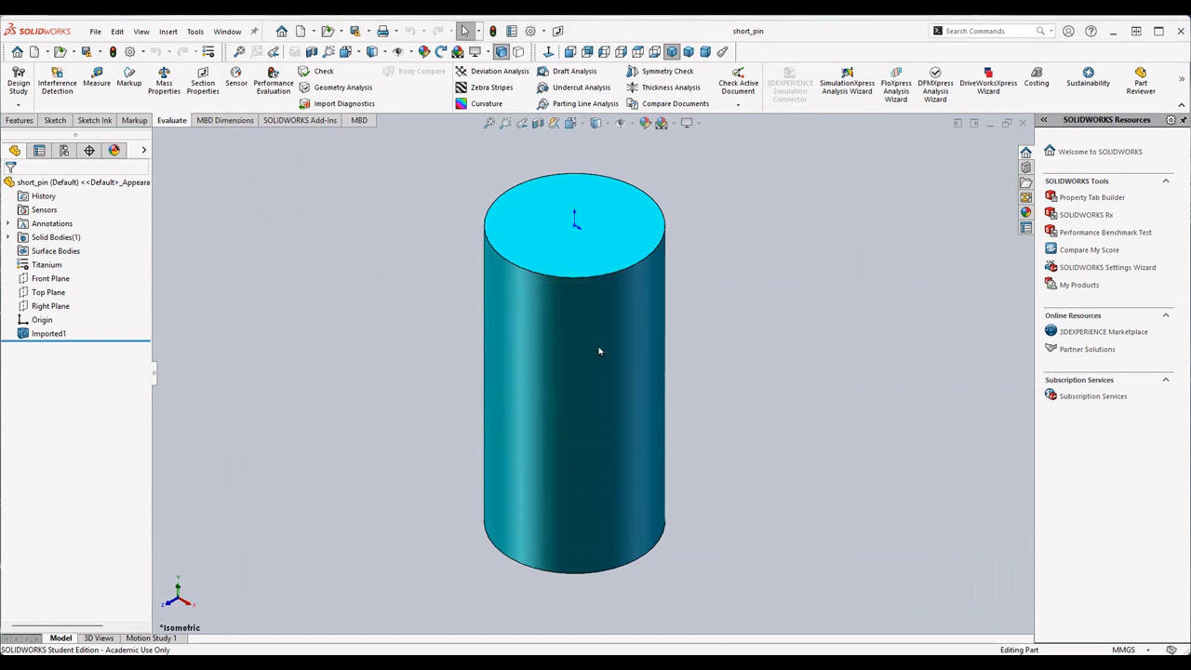
- Open the long_pin part from the CSWASampleExam folder in SOLIDWORKS and decline feature recognition
mouse_move(680, 652)
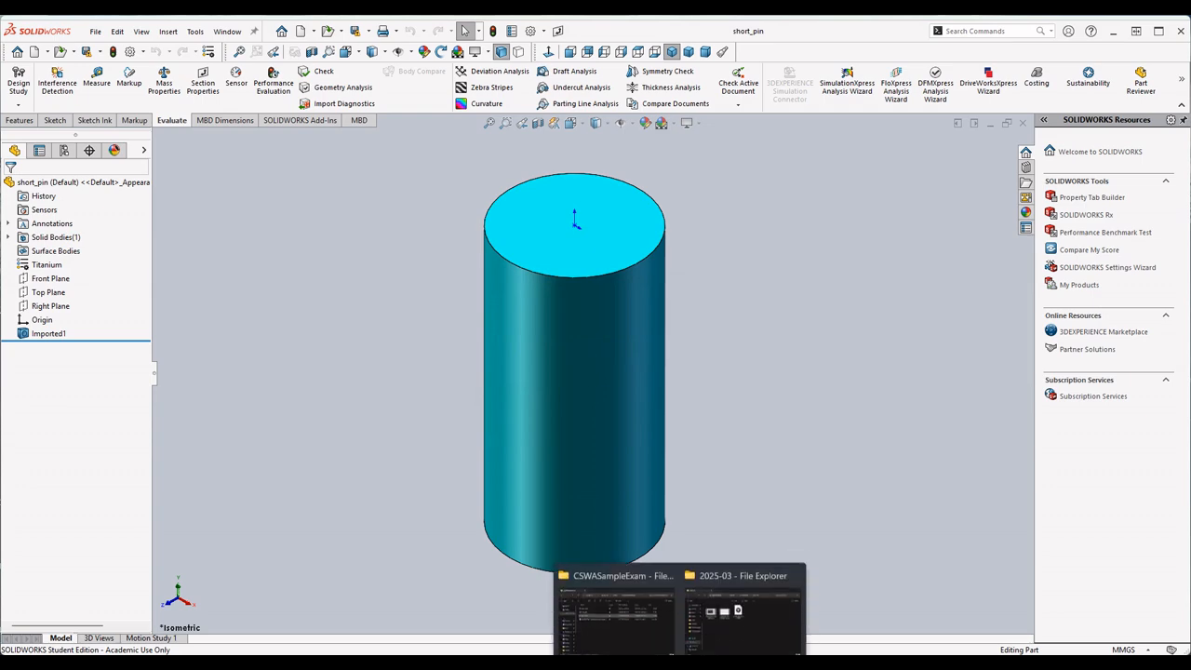
click(625, 636)
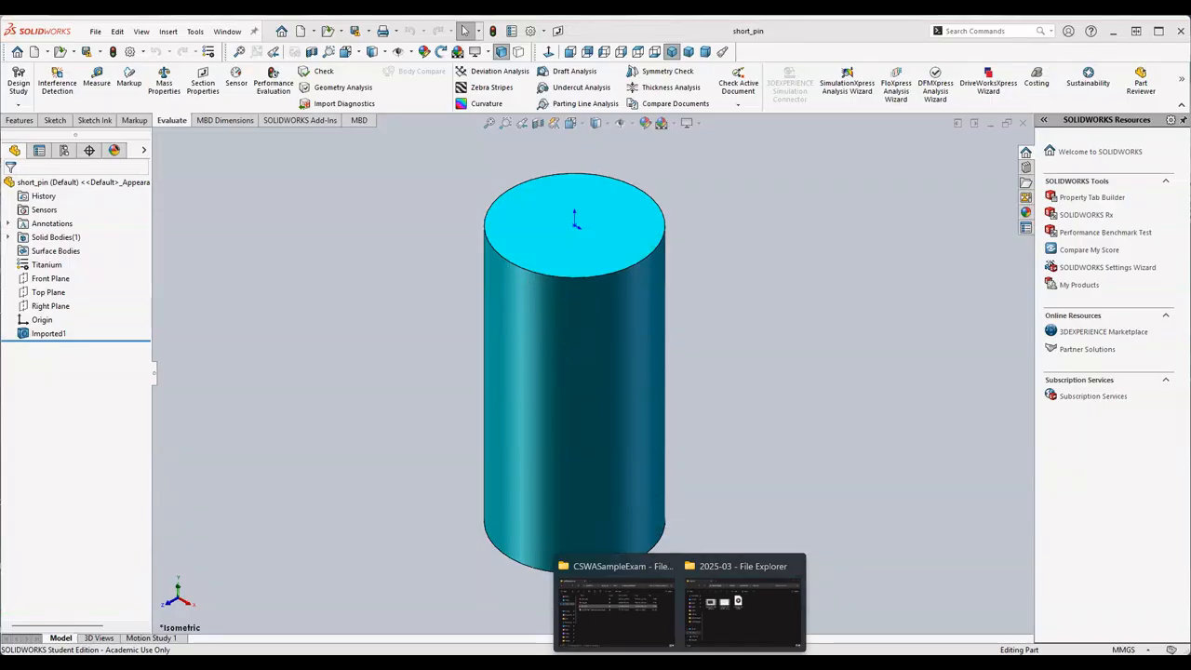
click(623, 620)
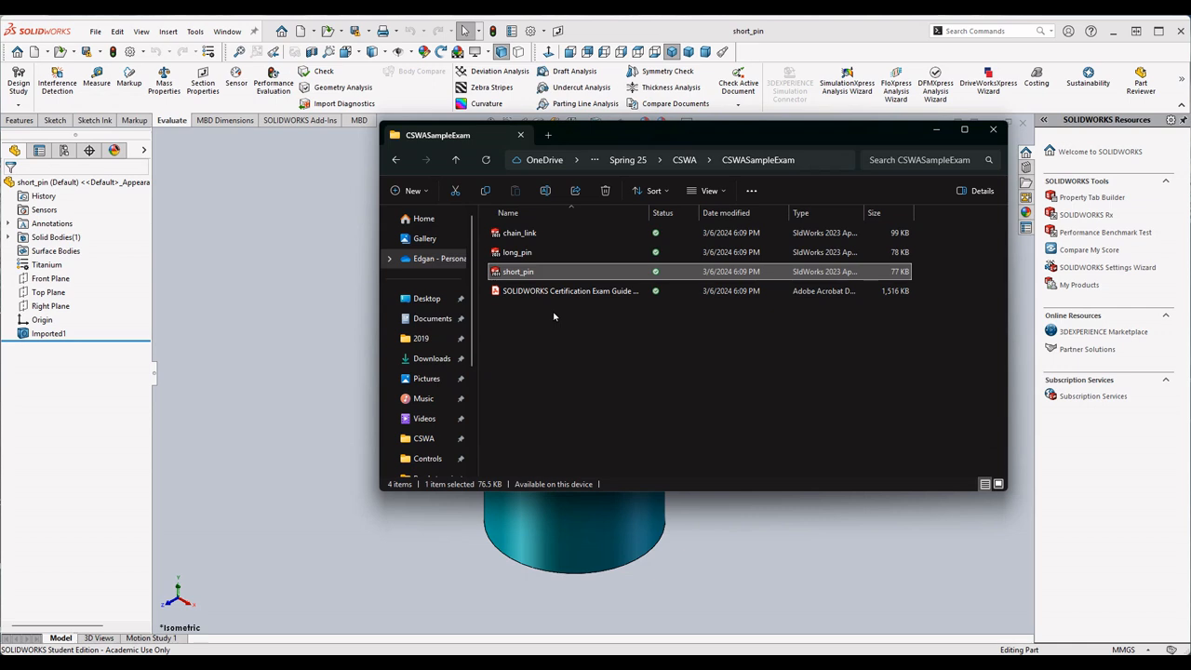
click(527, 253)
drag(529, 264, 323, 317)
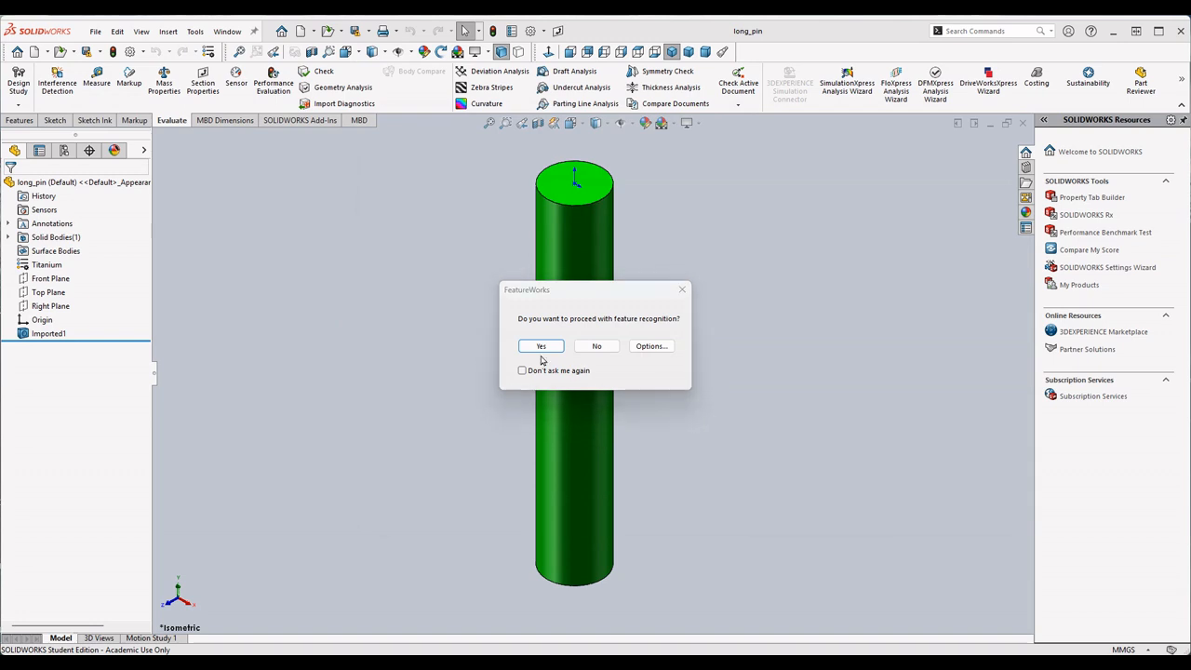
click(600, 347)
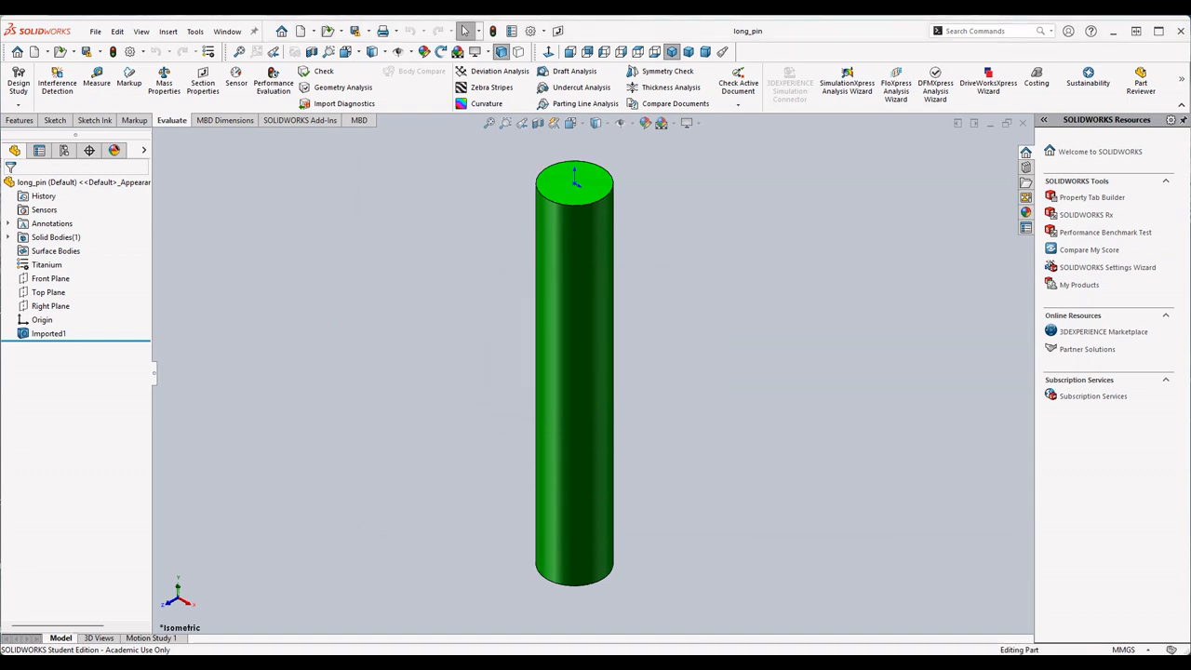
- Open the chain_link part from the CSWASampleExam folder in SOLIDWORKS and decline feature recognition
mouse_move(679, 657)
click(647, 621)
click(510, 234)
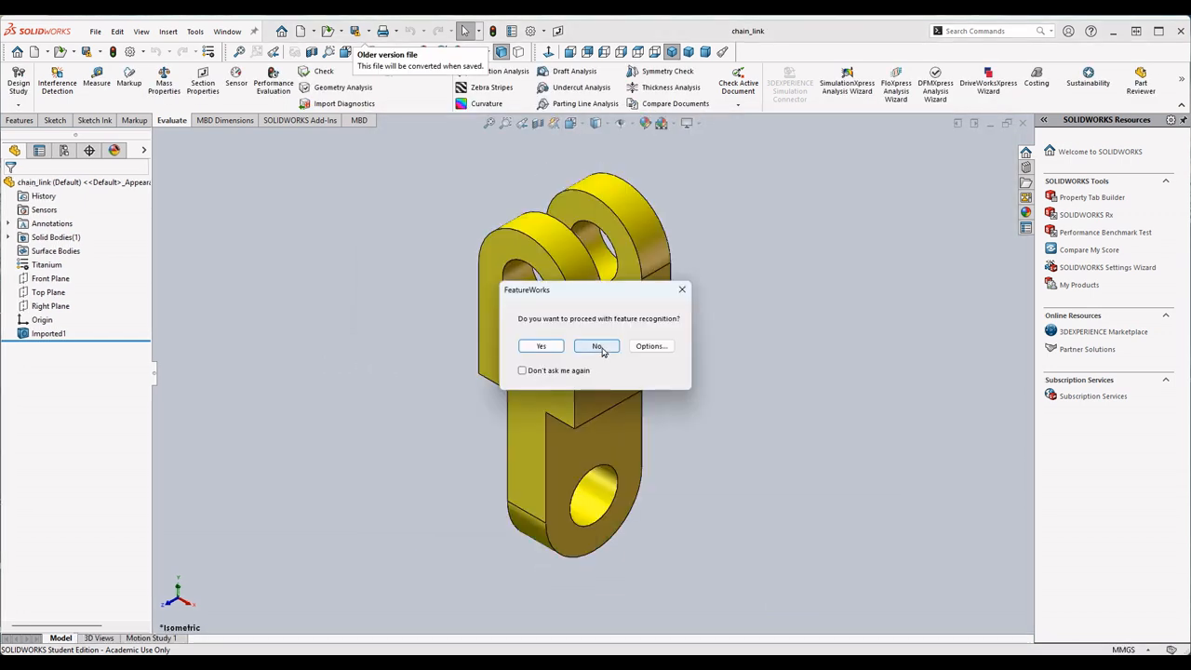
click(601, 345)
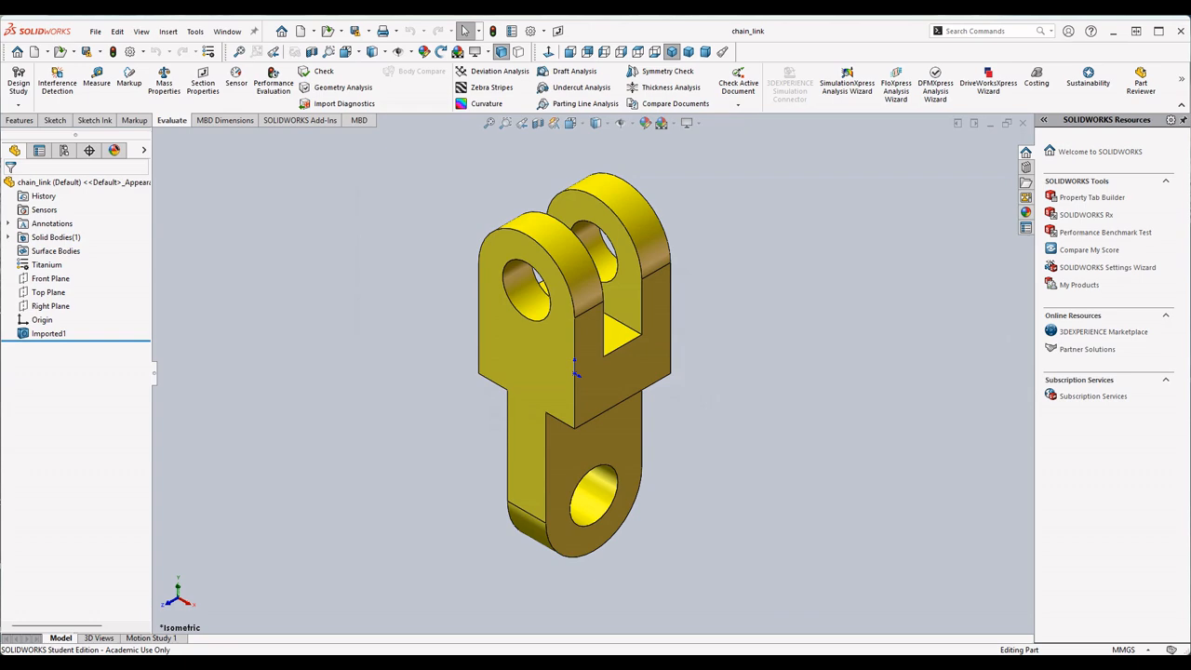
- Review the open part documents one after another: short_pin, long_pin and chain_link
mouse_move(735, 662)
click(228, 33)
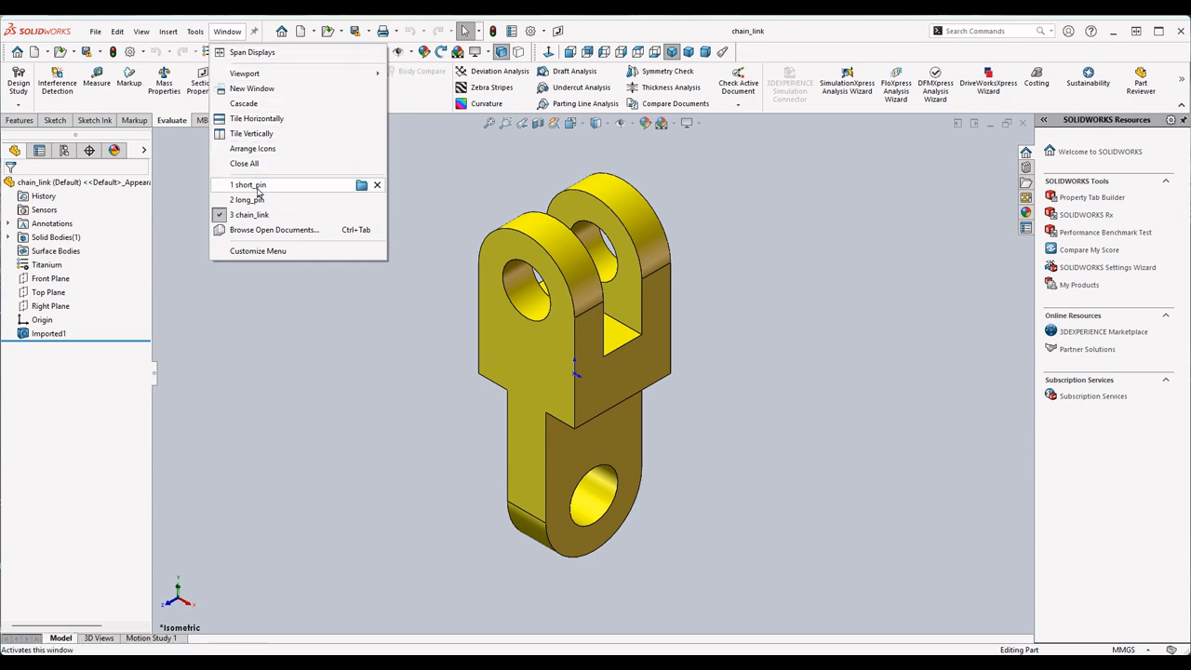
mouse_move(296, 210)
click(277, 187)
click(227, 31)
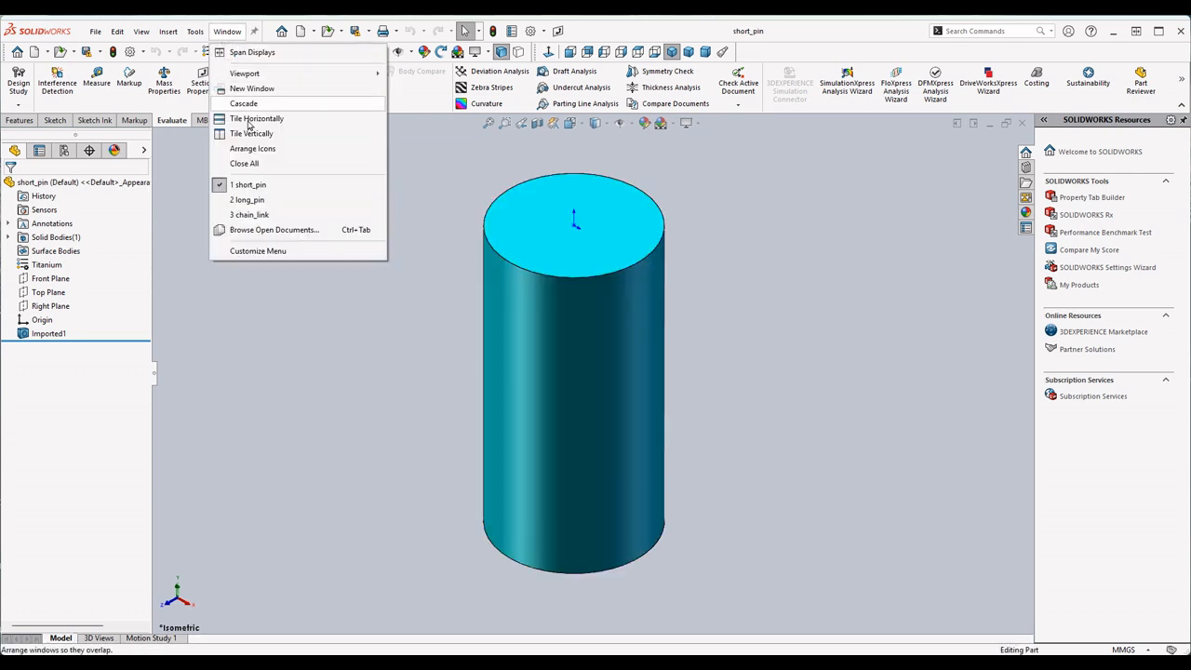
click(269, 199)
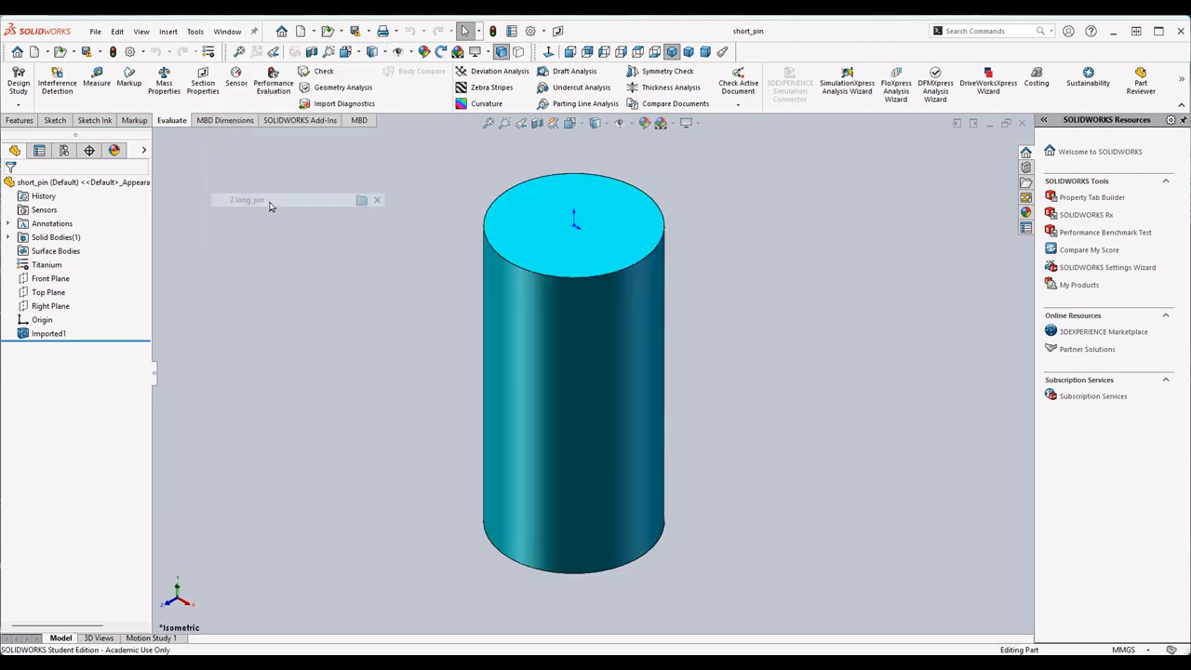
click(231, 33)
click(270, 215)
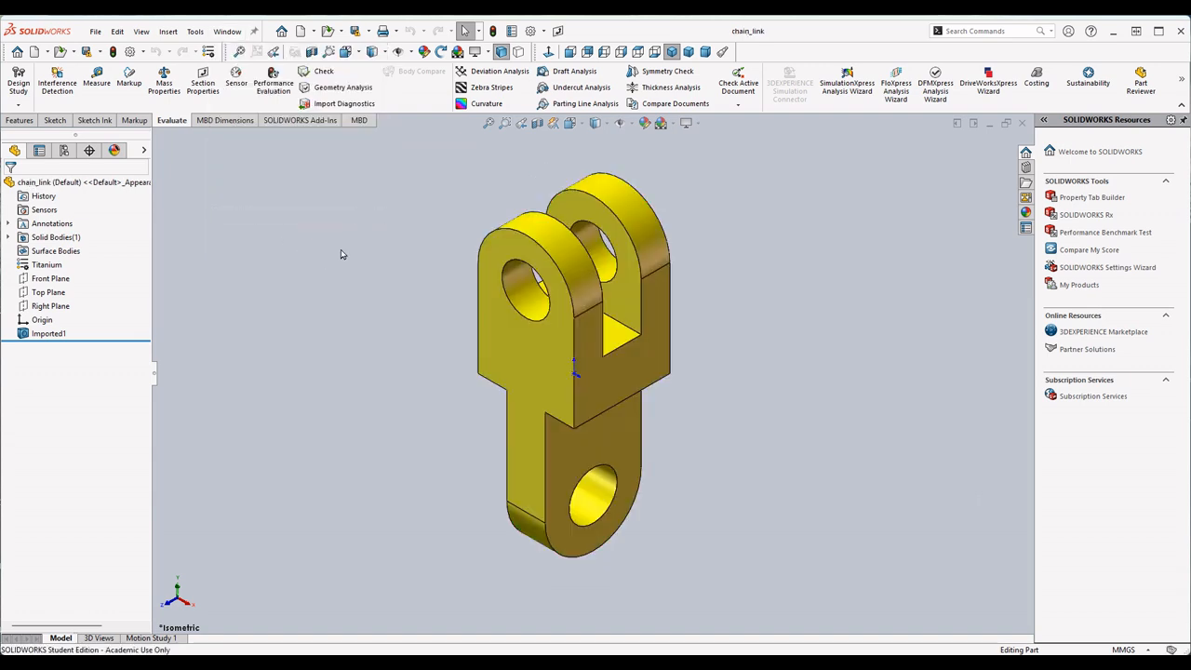
click(94, 32)
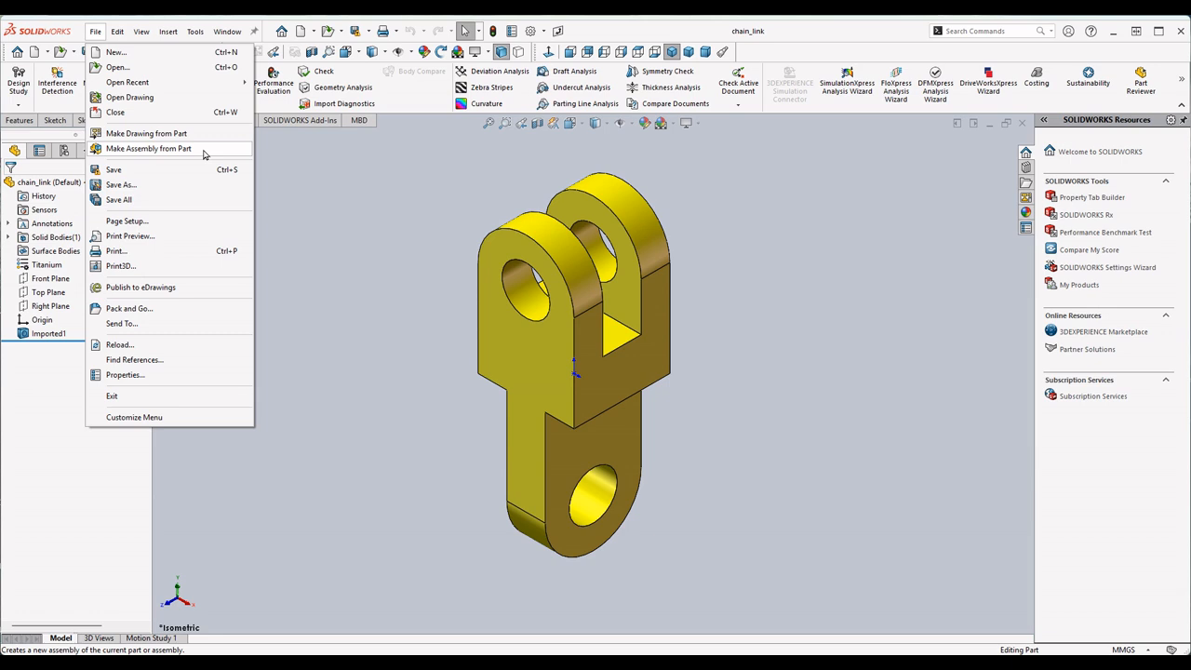
click(95, 32)
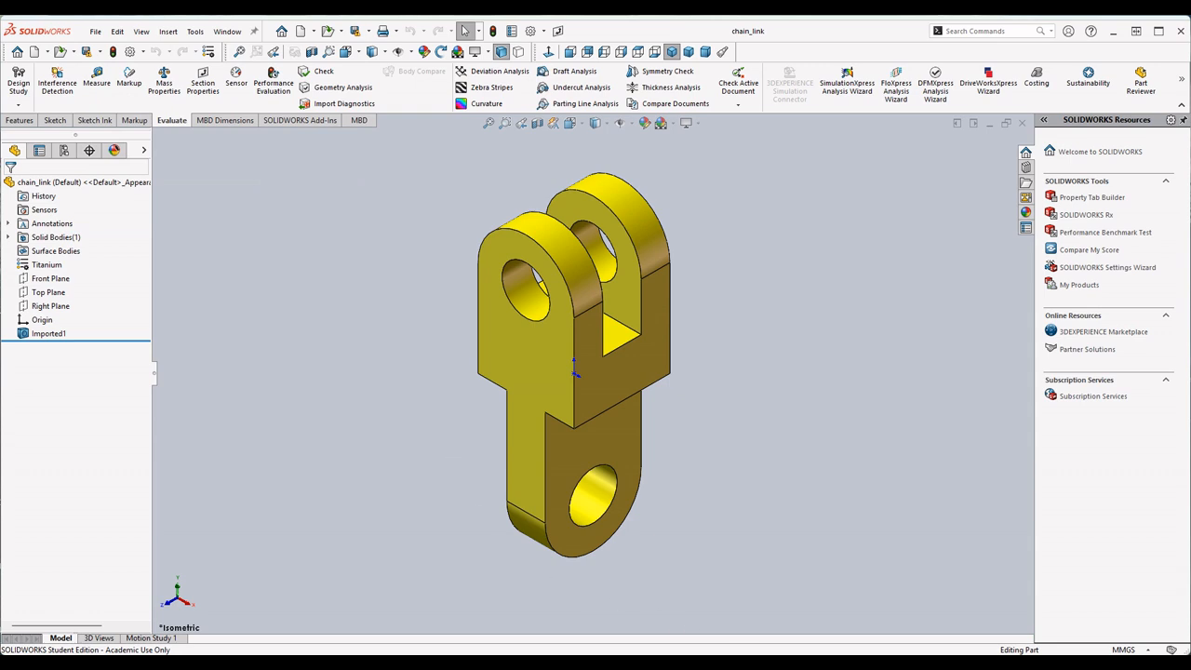
- Switch to the exam guide PDF and read Question 7's instructions on opening the parts and placing the assembly at the origin
key(alt+Tab)
scroll(543, 298, down, 10)
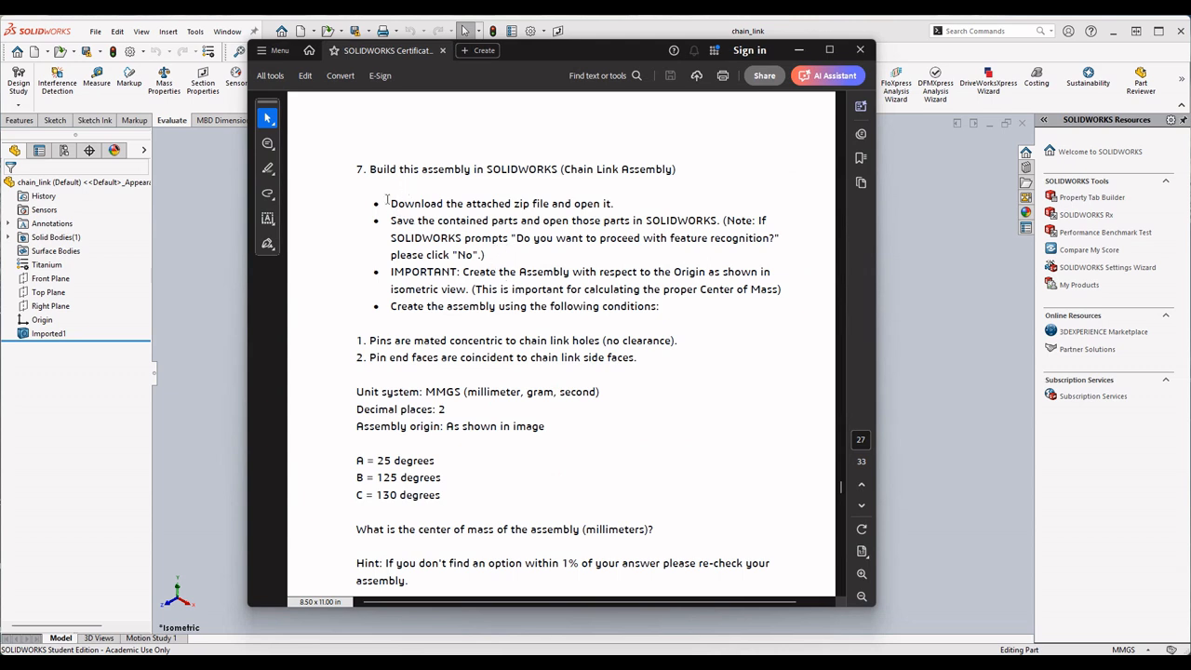
drag(401, 192, 611, 197)
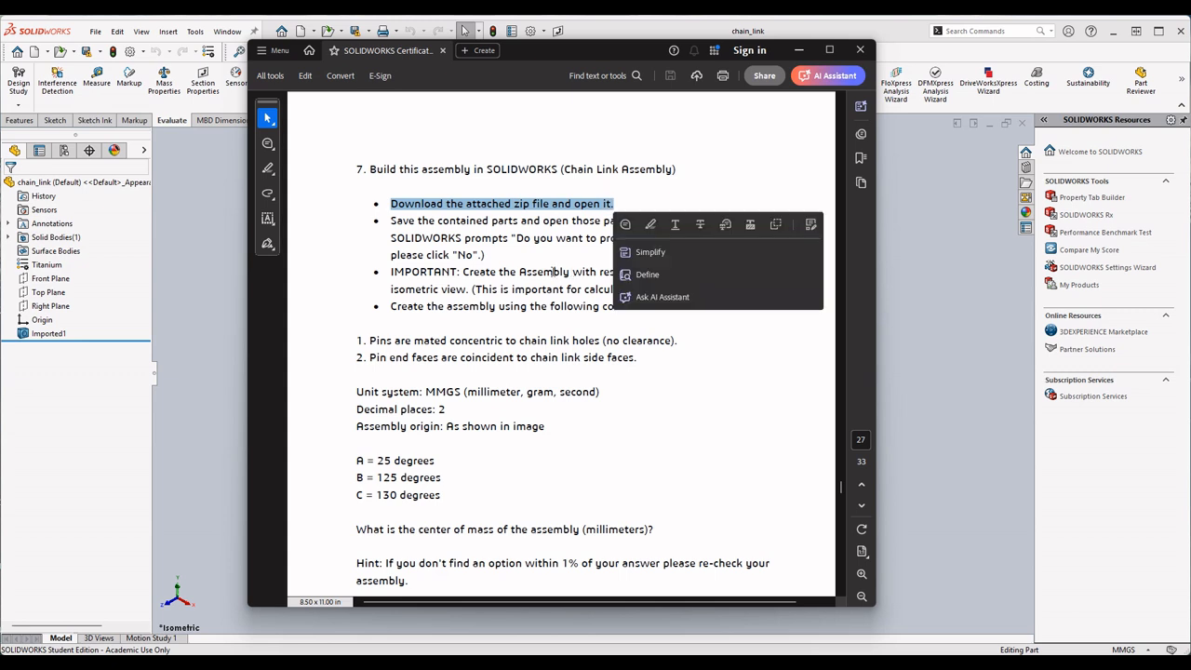
click(419, 206)
drag(521, 221, 756, 220)
drag(404, 238, 725, 228)
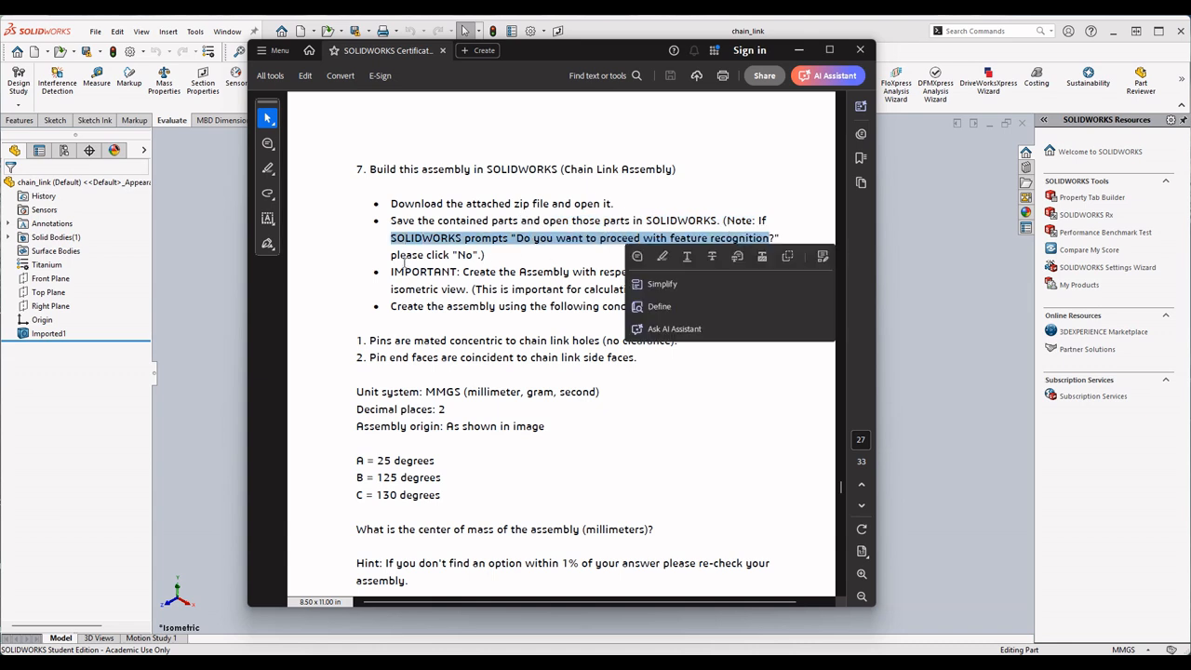
drag(453, 255, 478, 256)
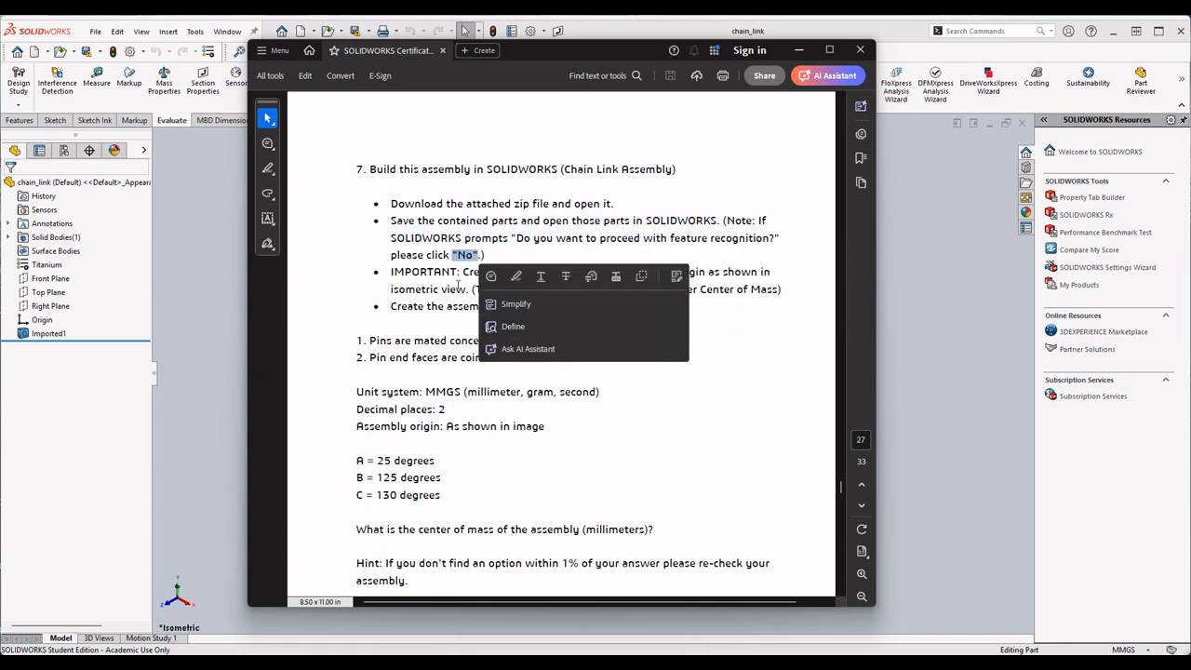
click(450, 285)
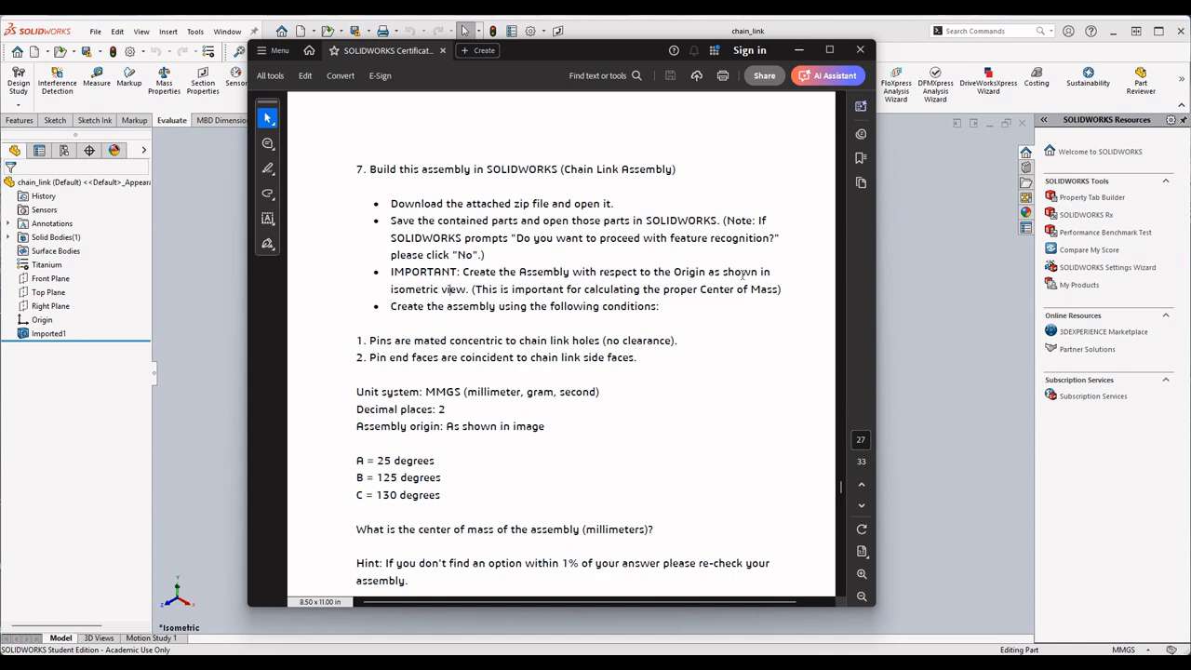
- Compare the chain link assembly illustration with Question 7's origin, mate conditions, angles A, B and C, and answer options
scroll(531, 374, up, 10)
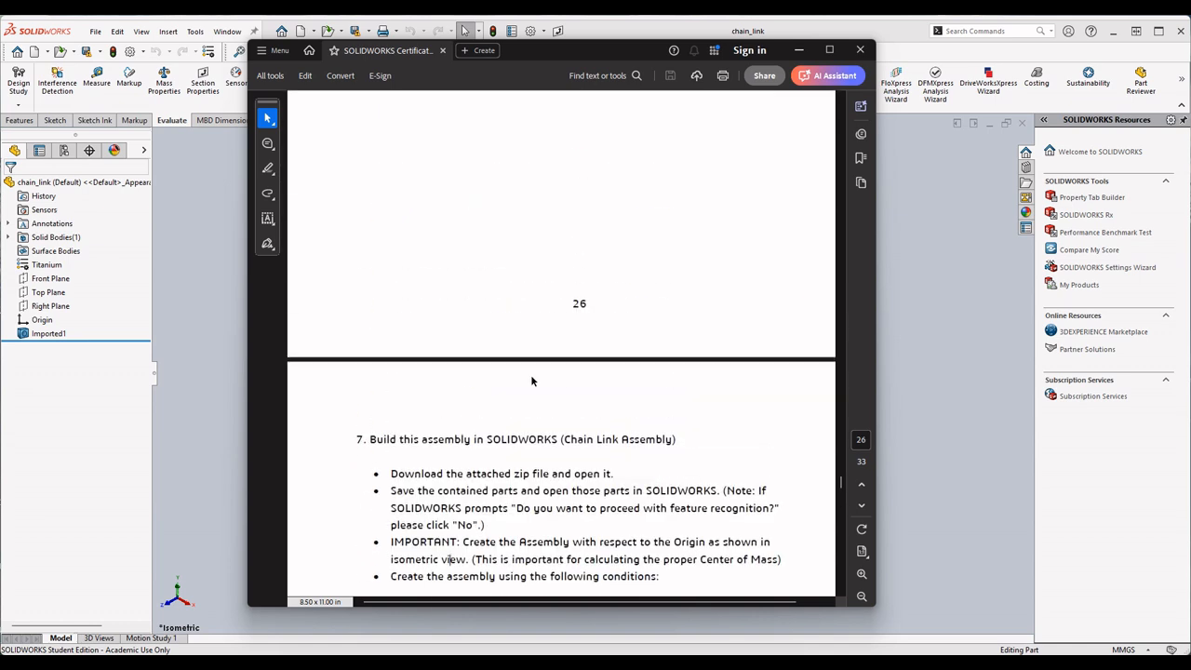
scroll(532, 378, up, 3)
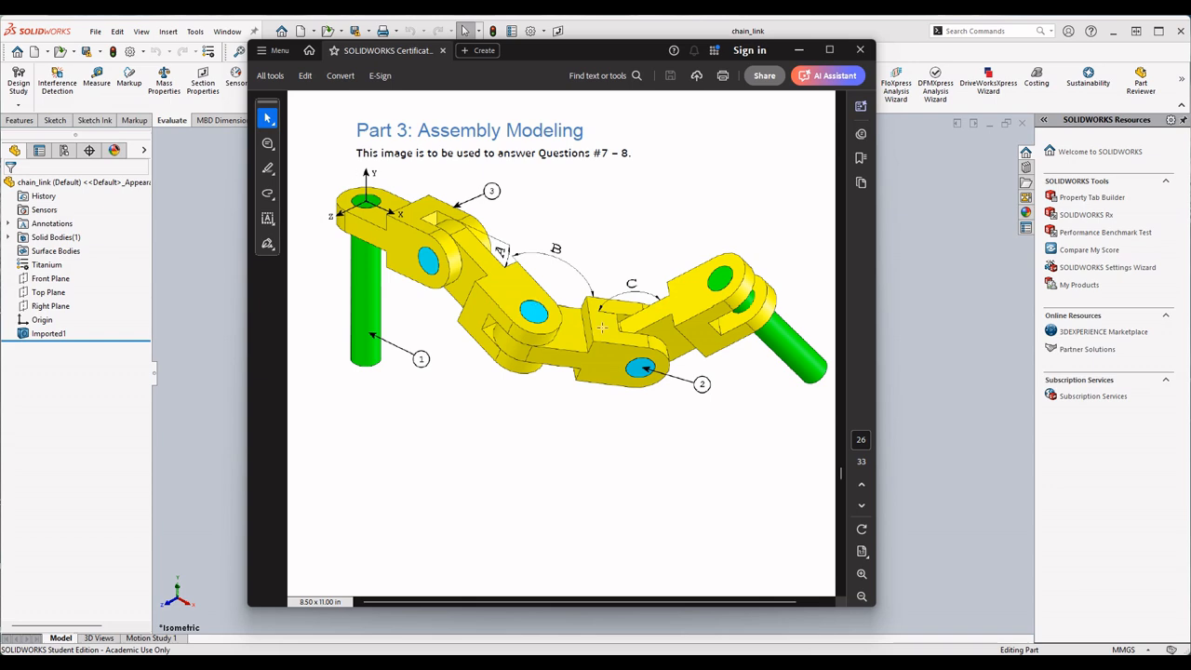
scroll(487, 375, down, 6)
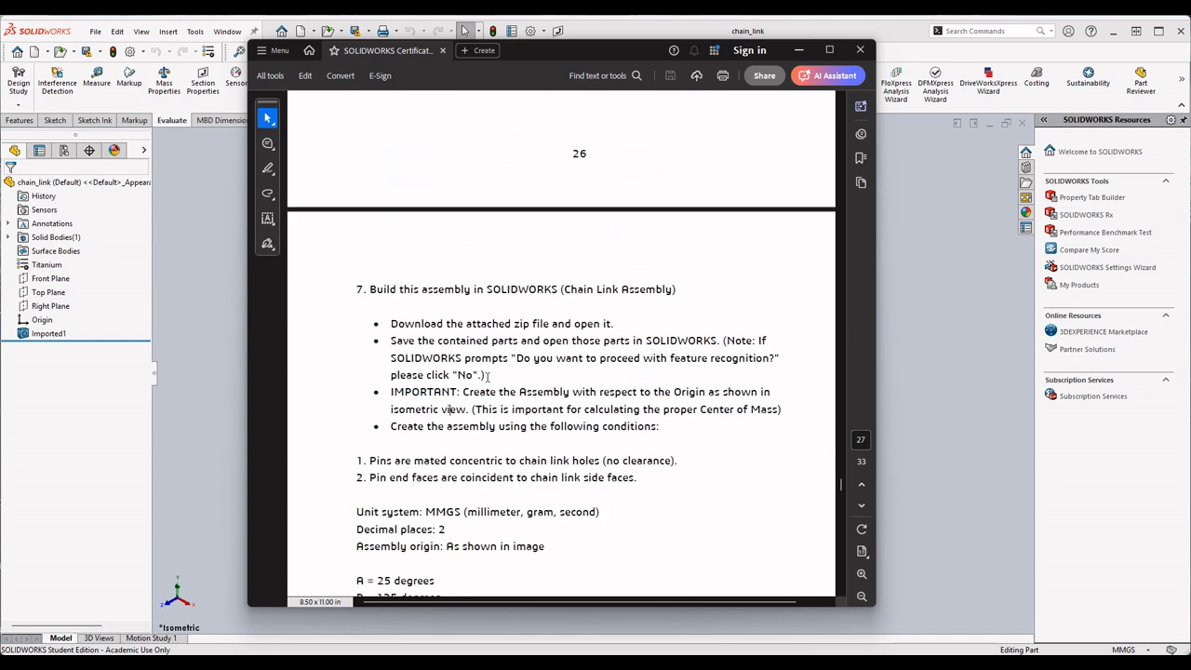
scroll(484, 391, down, 3)
scroll(480, 424, up, 9)
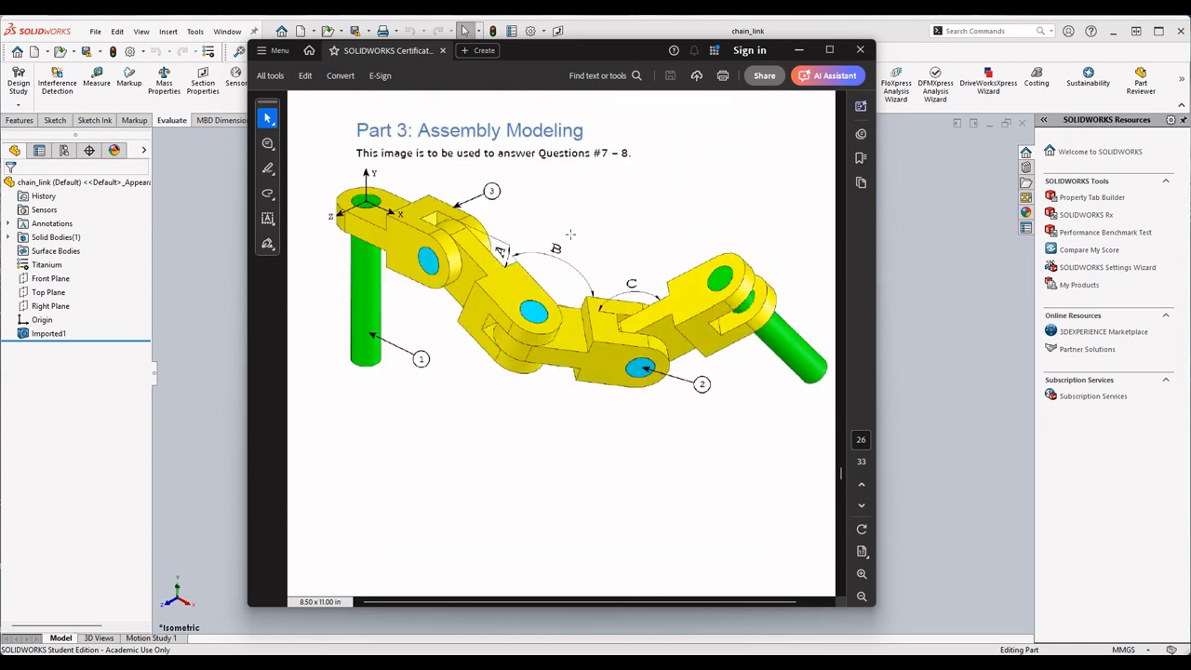
scroll(465, 564, down, 9)
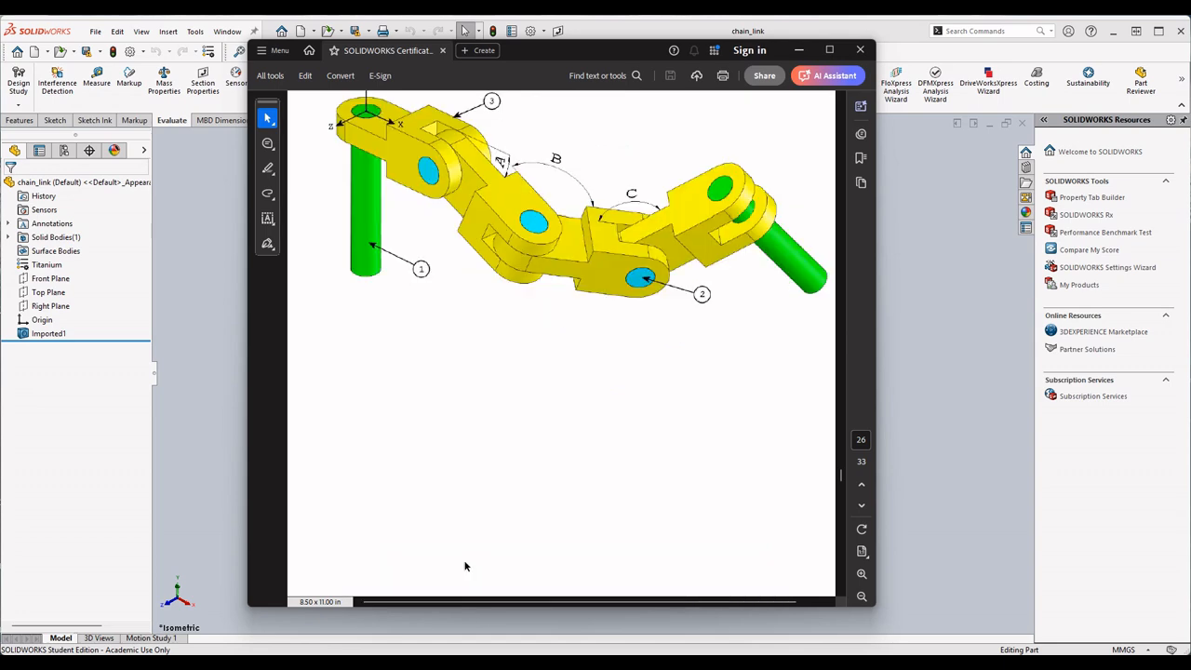
scroll(492, 395, down, 4)
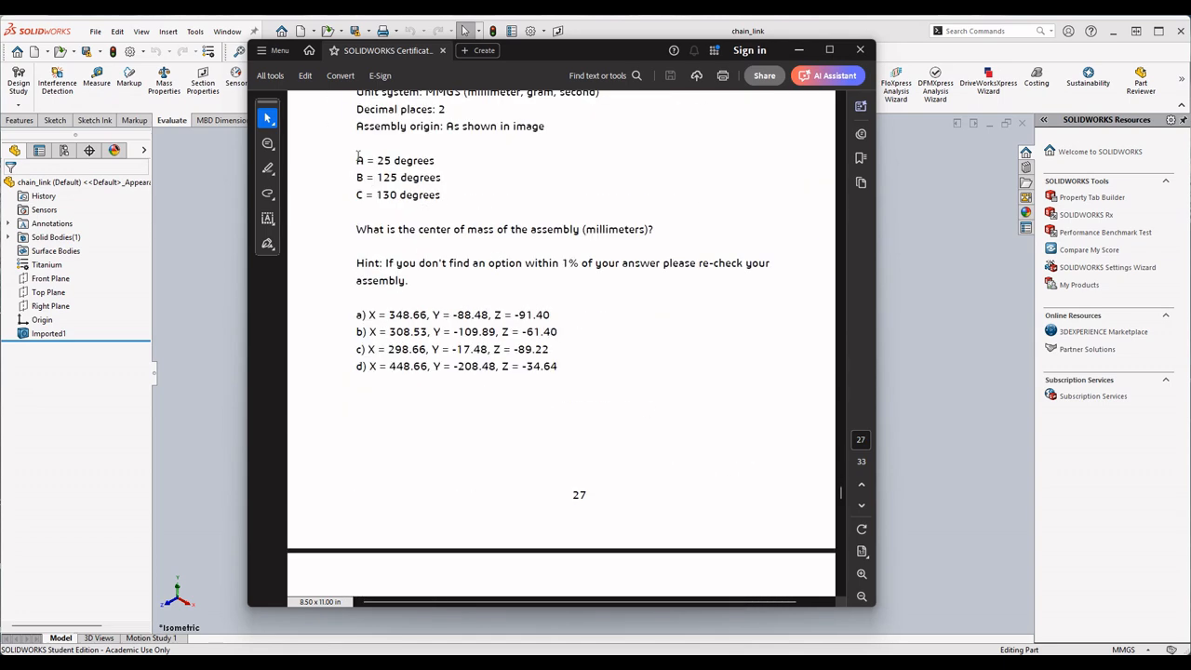
- Check Question 8's modified angle parameters, and return through the assembly illustration to Question 7's build conditions
scroll(481, 321, down, 7)
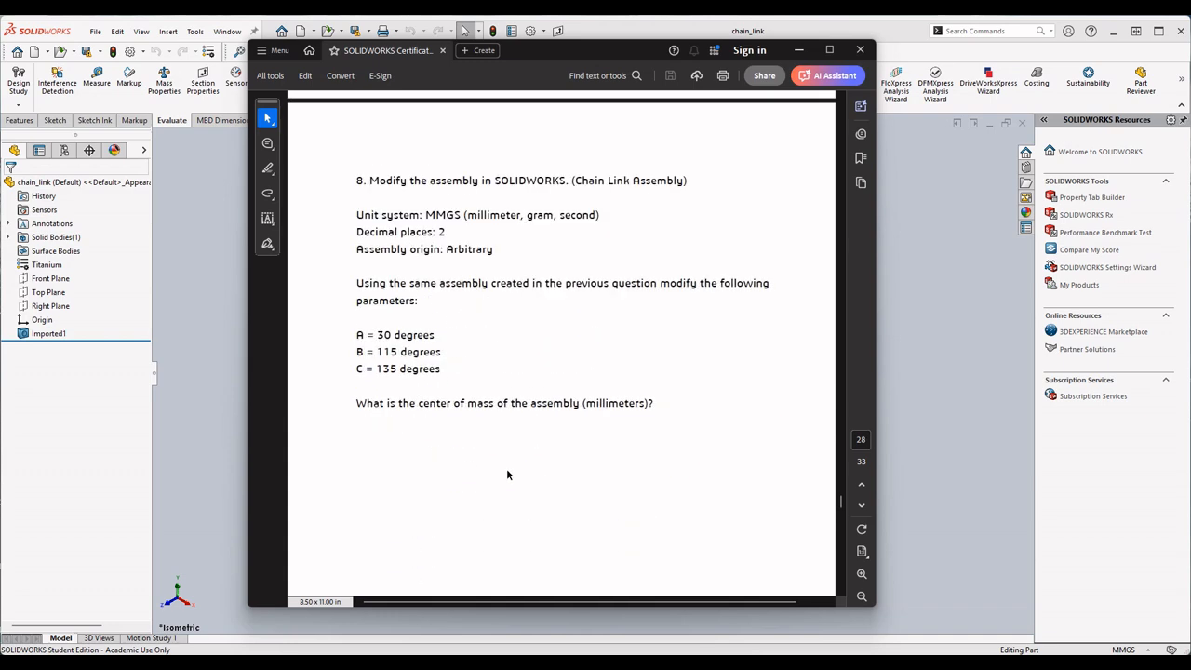
scroll(507, 475, up, 12)
scroll(485, 461, up, 15)
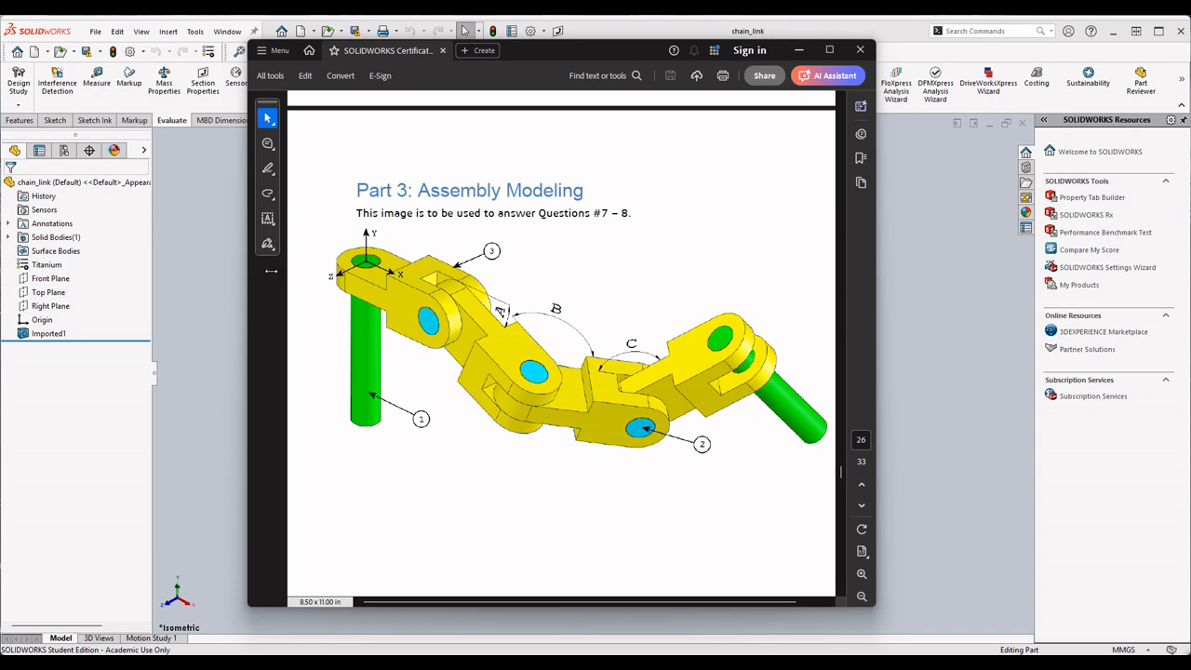
scroll(428, 318, up, 3)
scroll(427, 317, down, 2)
scroll(466, 344, down, 10)
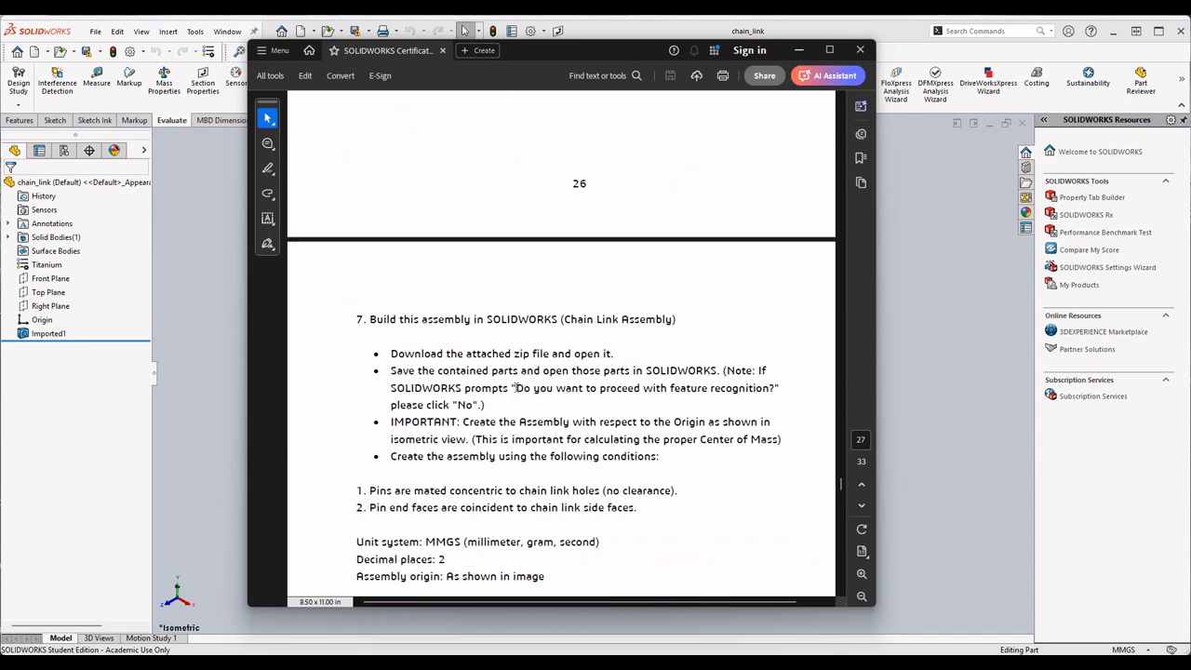
scroll(421, 401, down, 2)
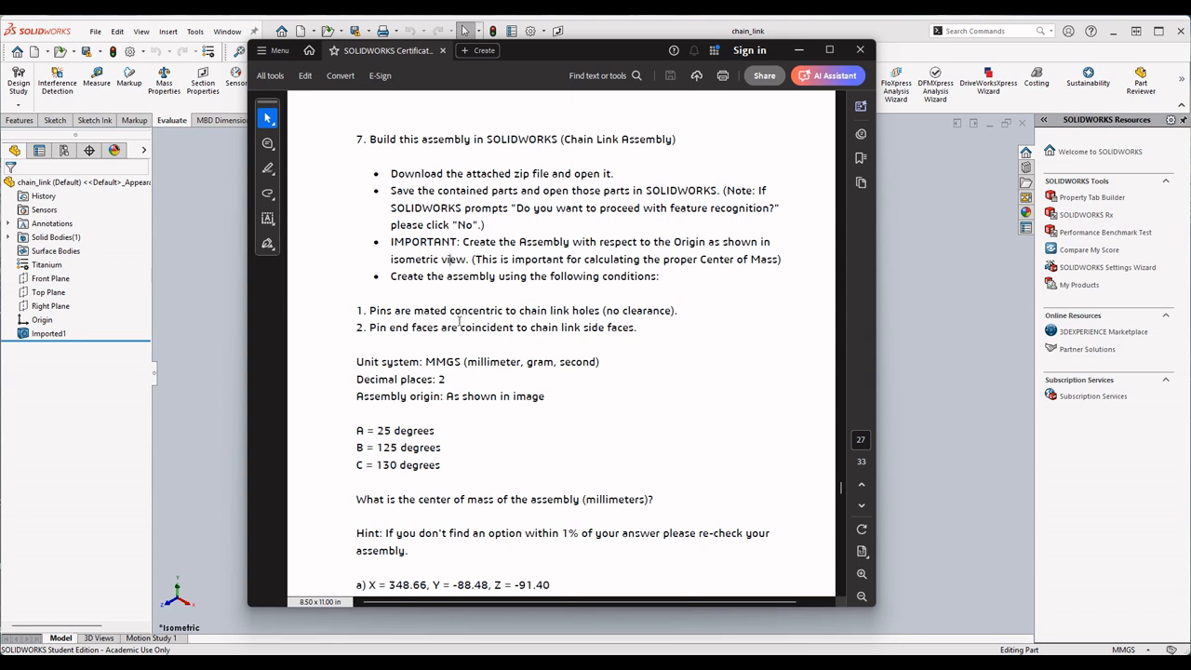
- Read Question 7's concentric and coincident pin mate conditions and its center-of-mass answer options
drag(390, 328, 528, 328)
click(584, 314)
drag(441, 325, 514, 328)
click(533, 319)
scroll(494, 466, down, 3)
scroll(443, 417, down, 3)
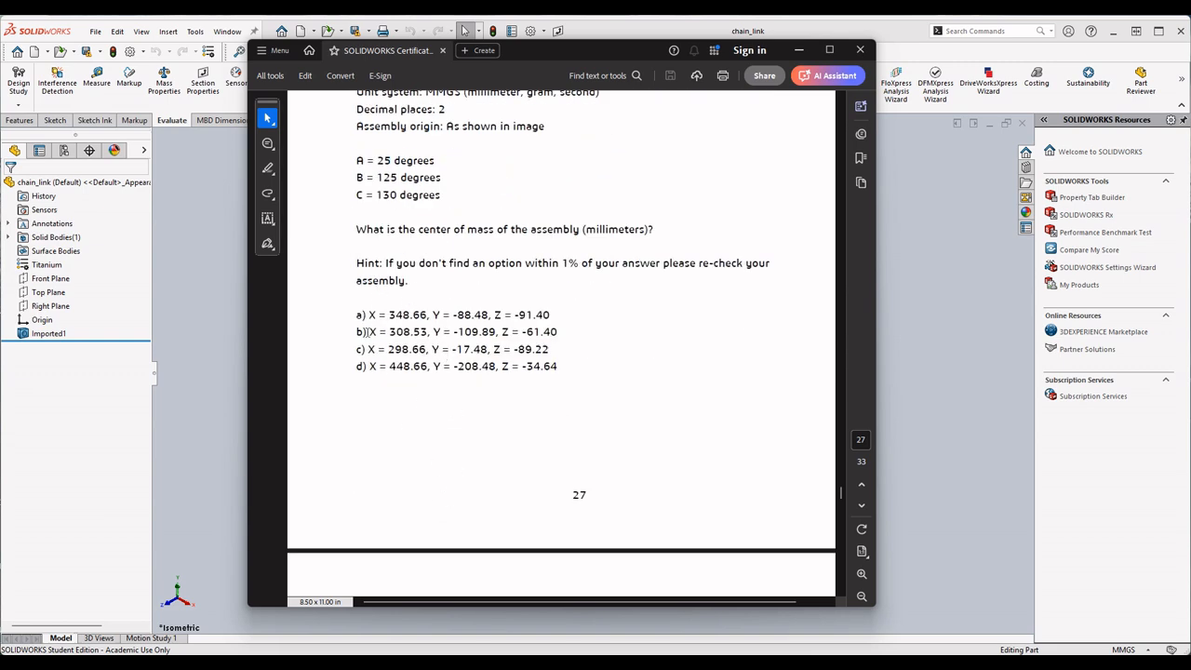
- Compare Question 8's modified angles A, B and C and its center-of-mass question with Question 7's angles and answer options
scroll(454, 366, down, 10)
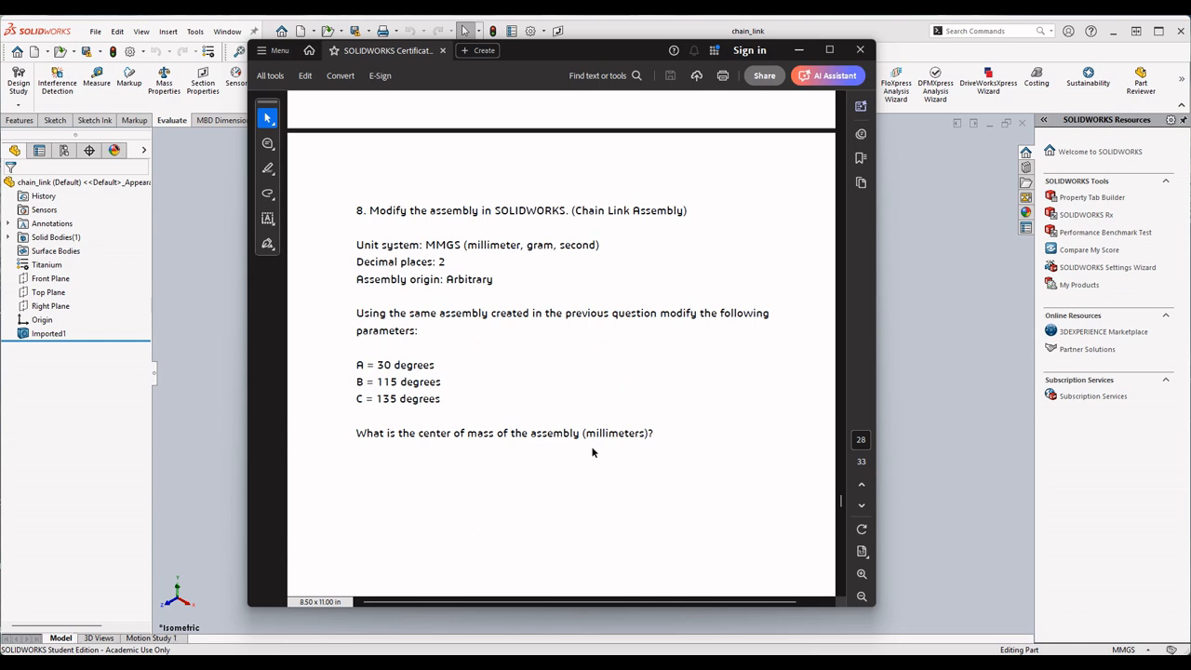
scroll(559, 401, down, 2)
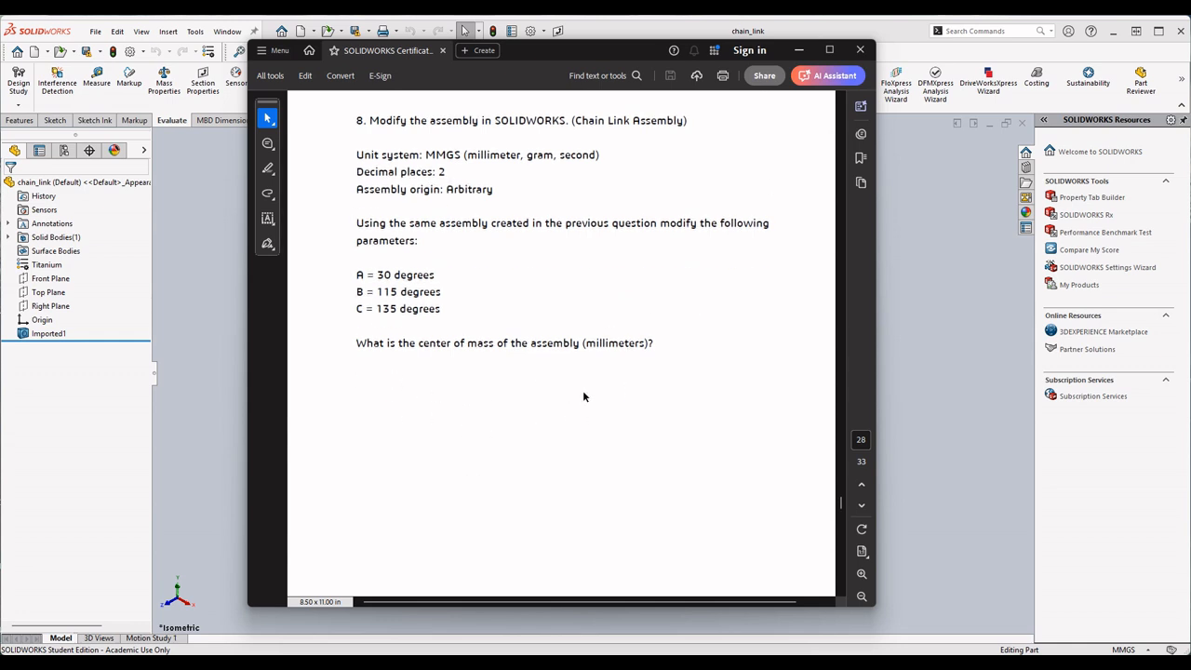
scroll(632, 315, up, 10)
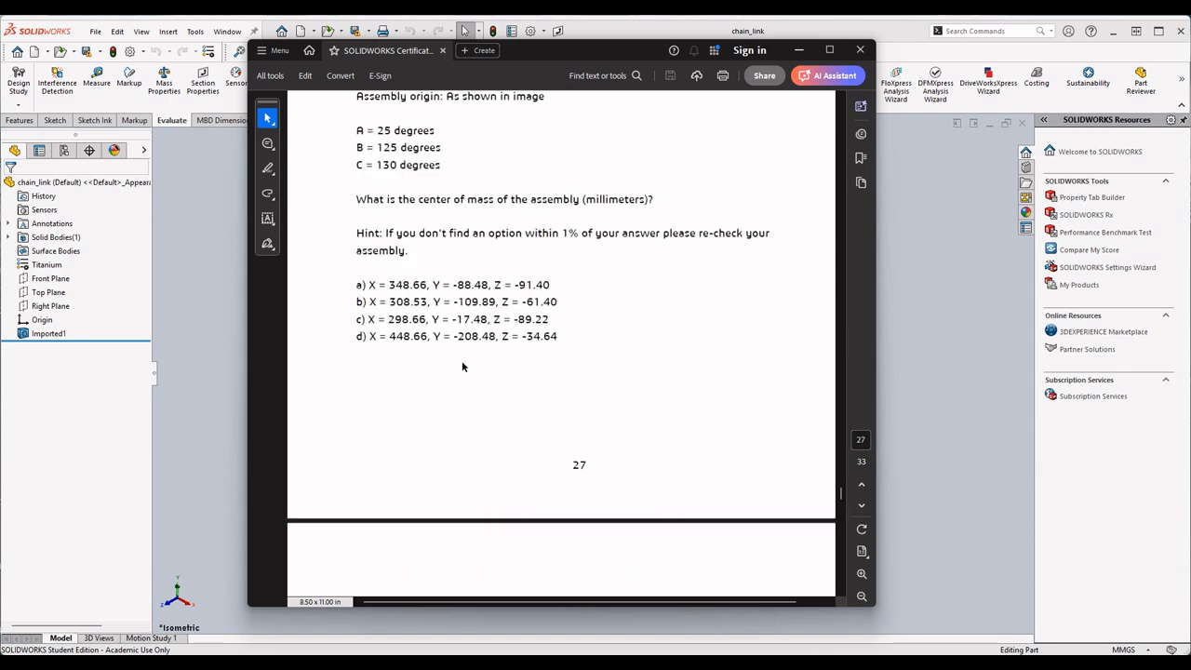
scroll(591, 307, down, 8)
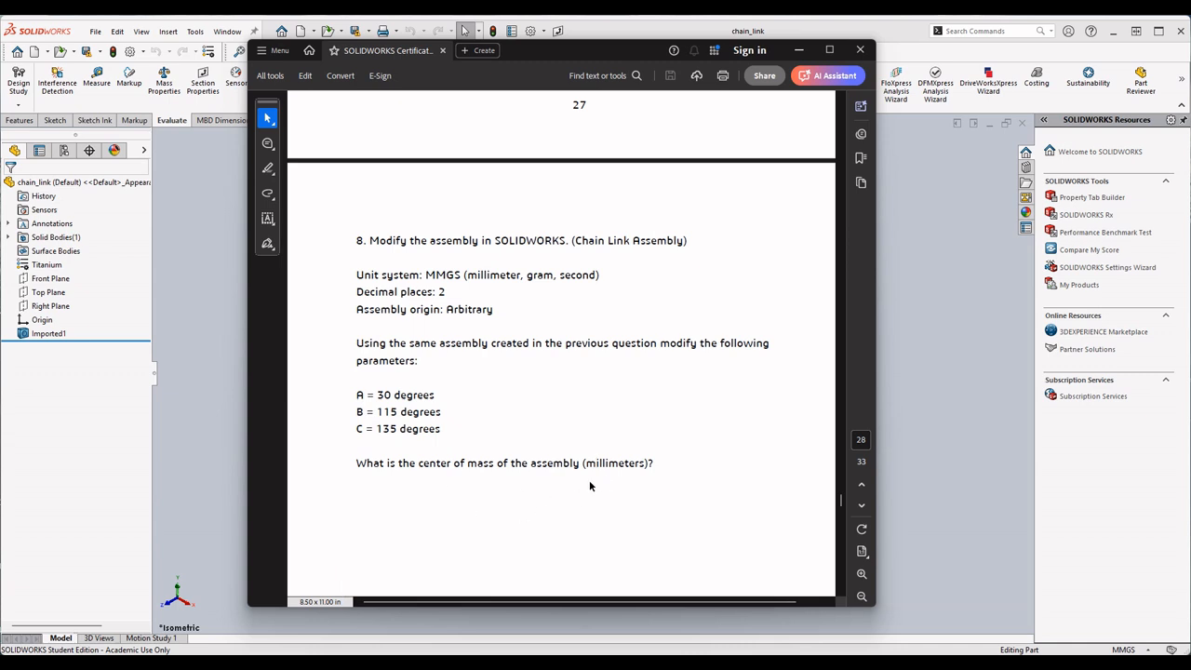
scroll(614, 461, up, 7)
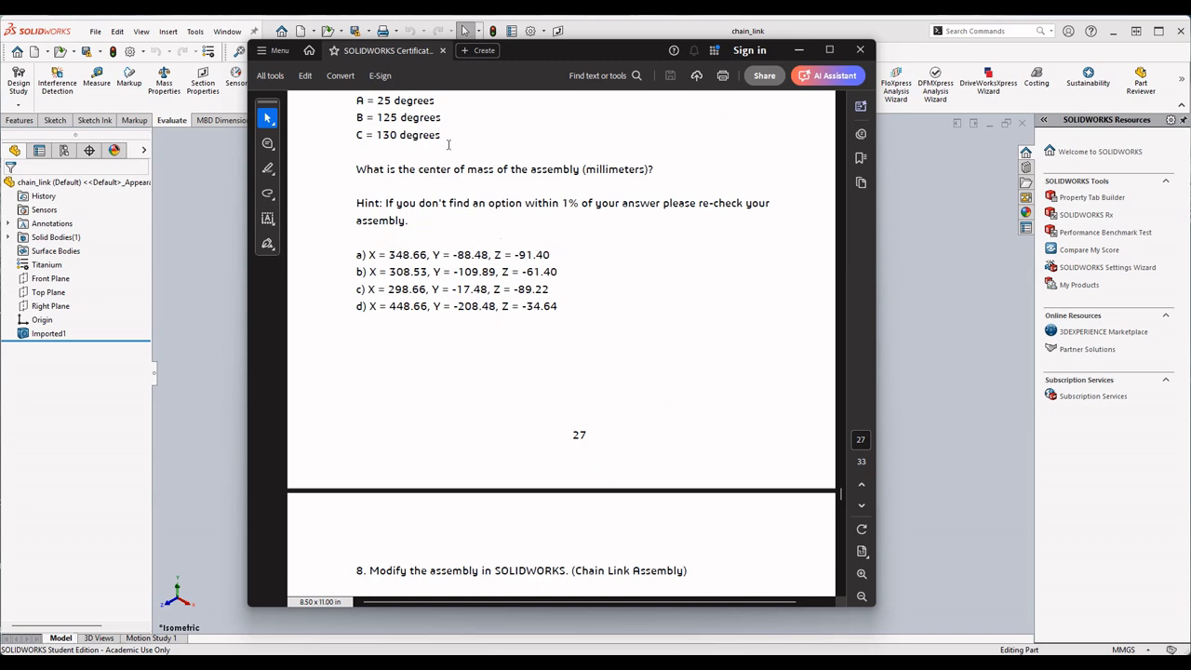
scroll(448, 145, up, 8)
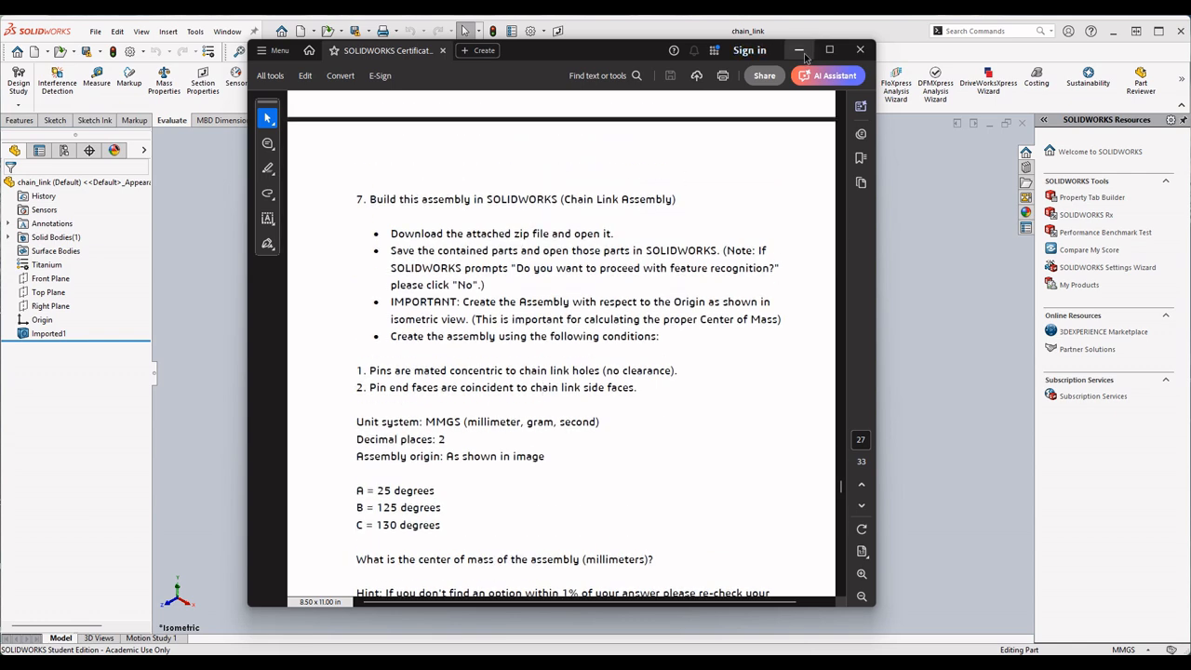
scroll(726, 130, up, 7)
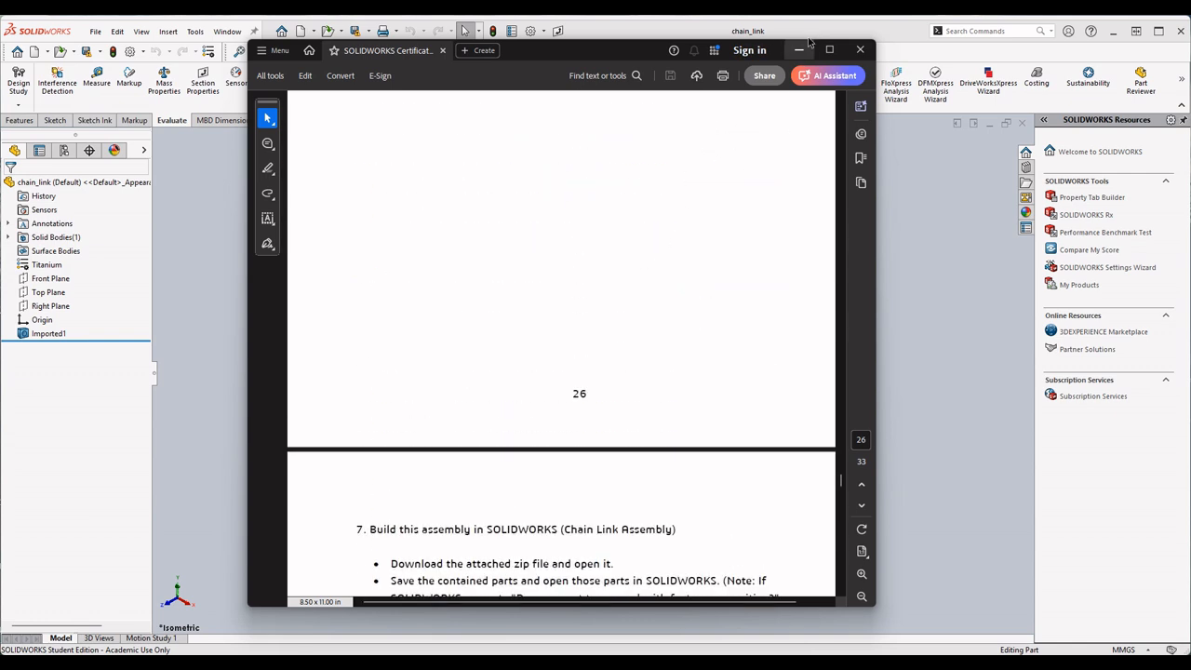
- Return to SOLIDWORKS and create a new assembly document
click(799, 49)
key(f)
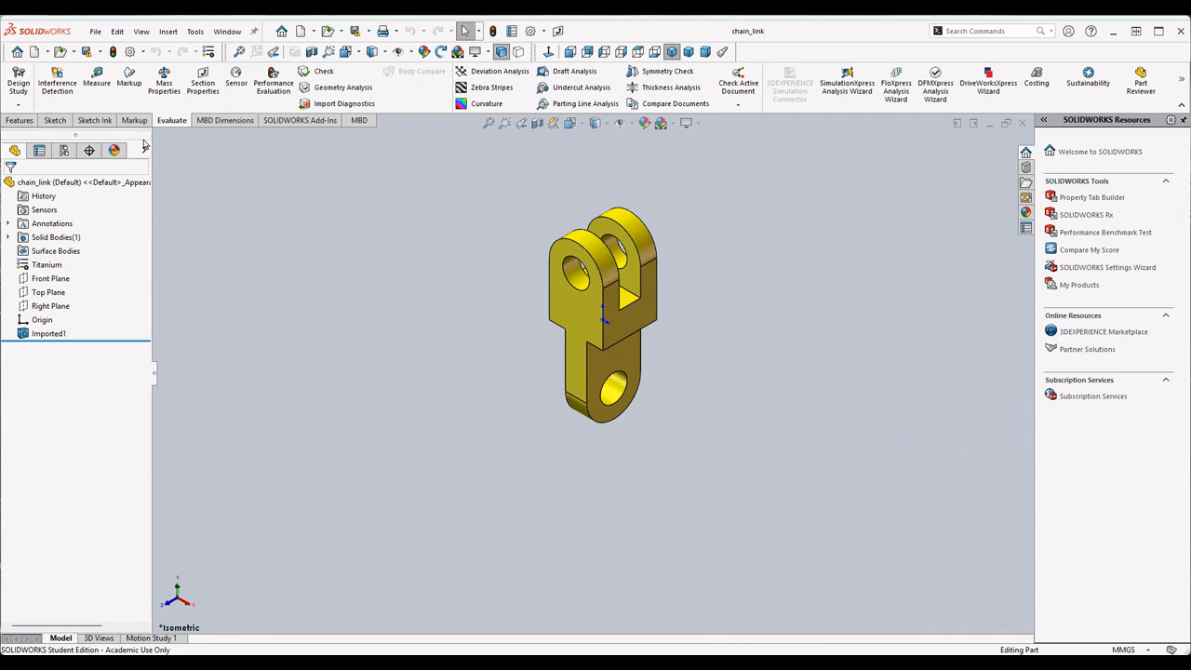
click(95, 31)
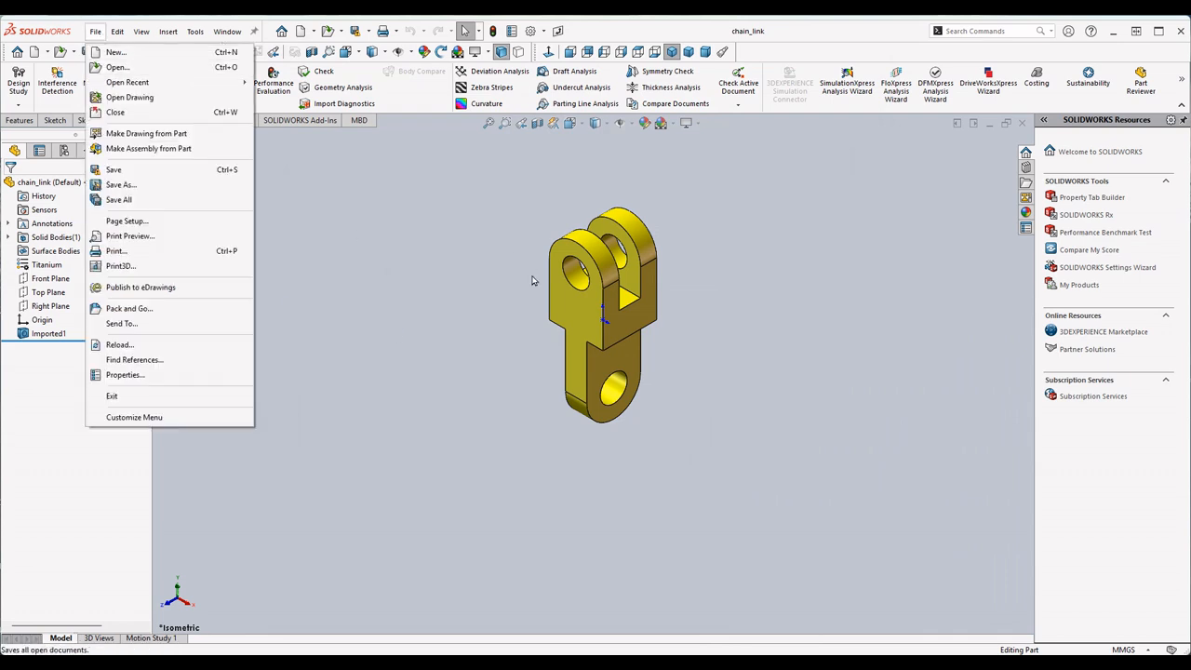
click(500, 337)
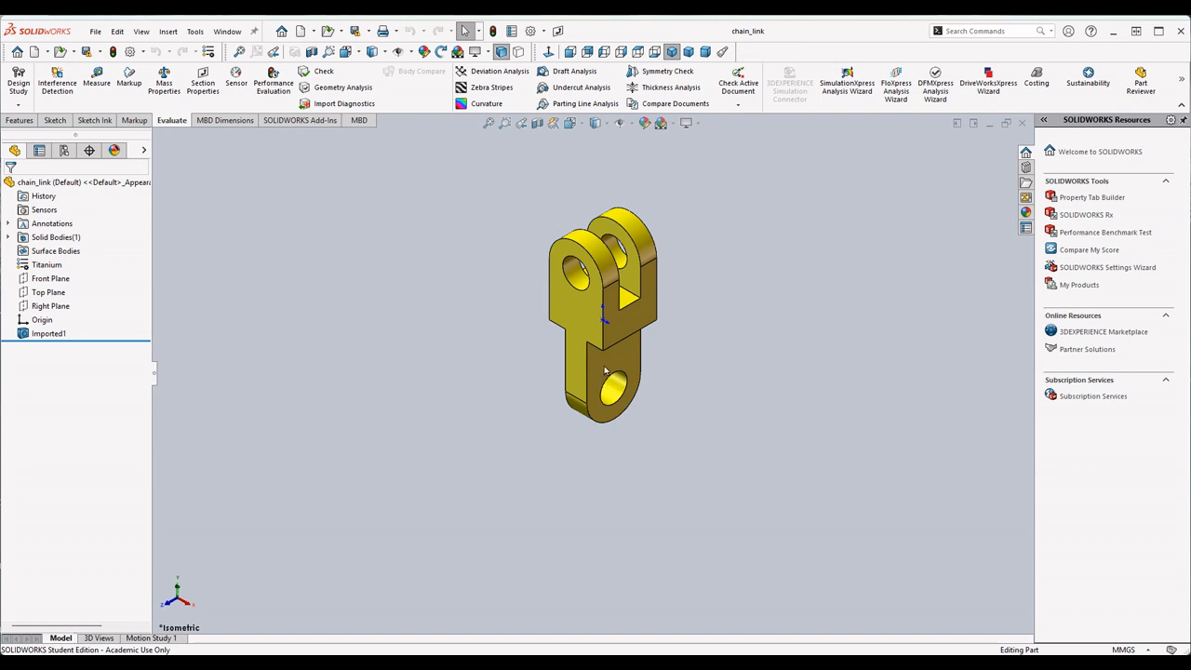
click(95, 31)
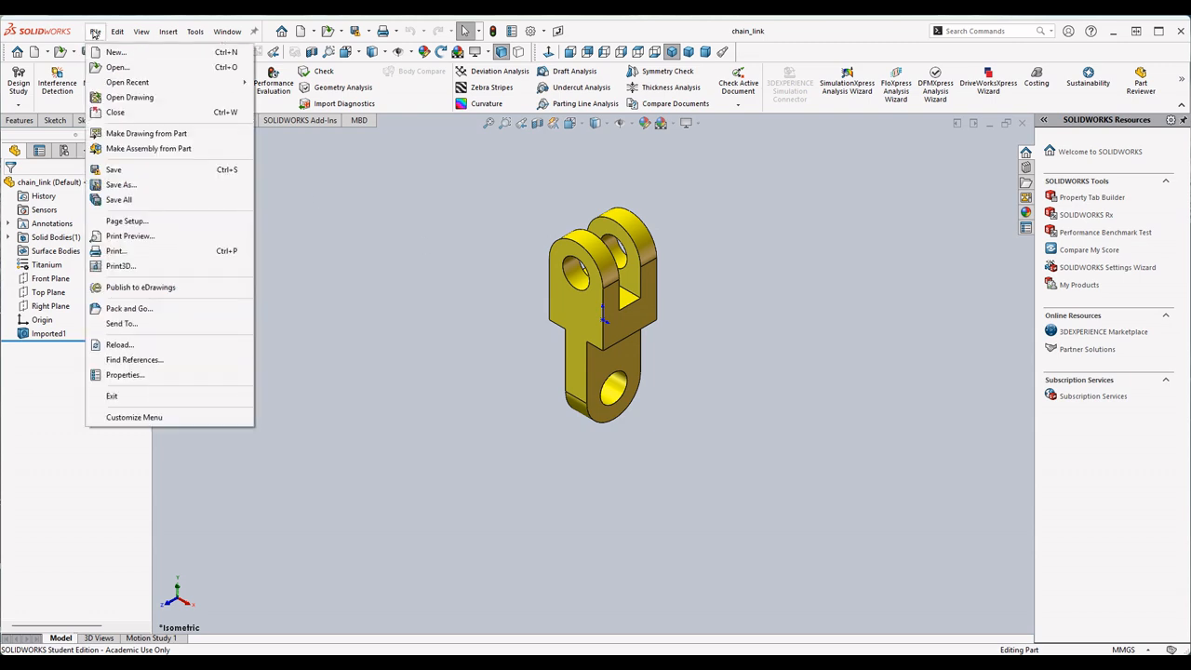
click(150, 56)
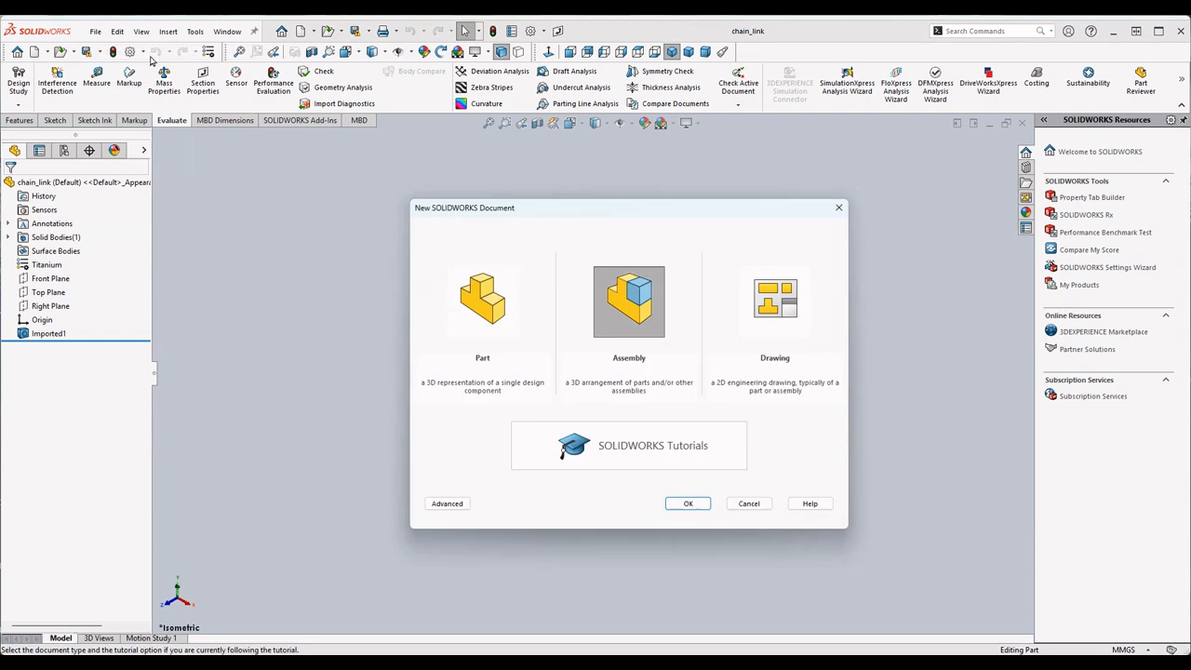
click(689, 503)
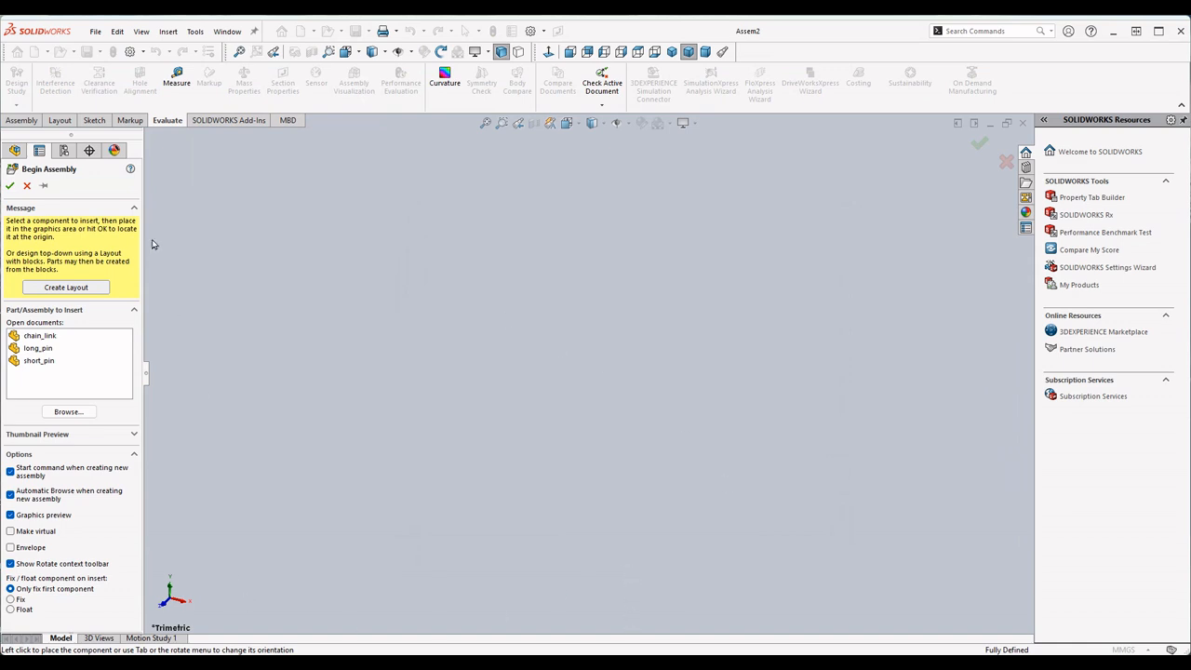
- Insert three copies of chain_link side by side in the assembly, keeping the insertion command active for repeated placement
click(47, 337)
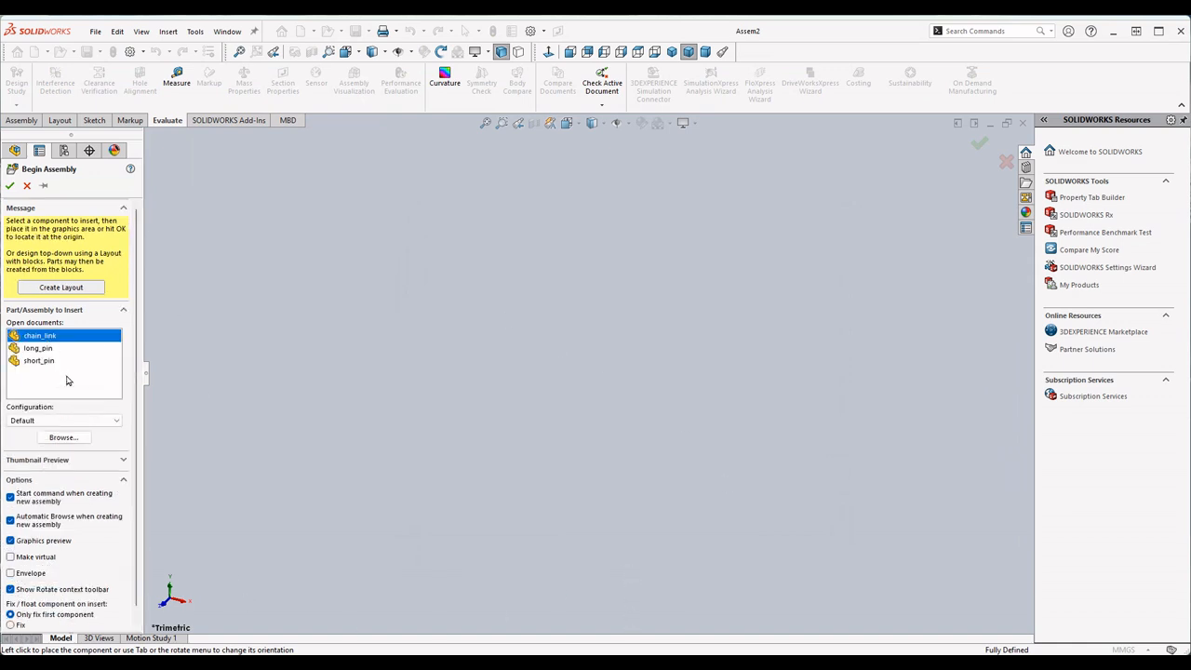
click(41, 350)
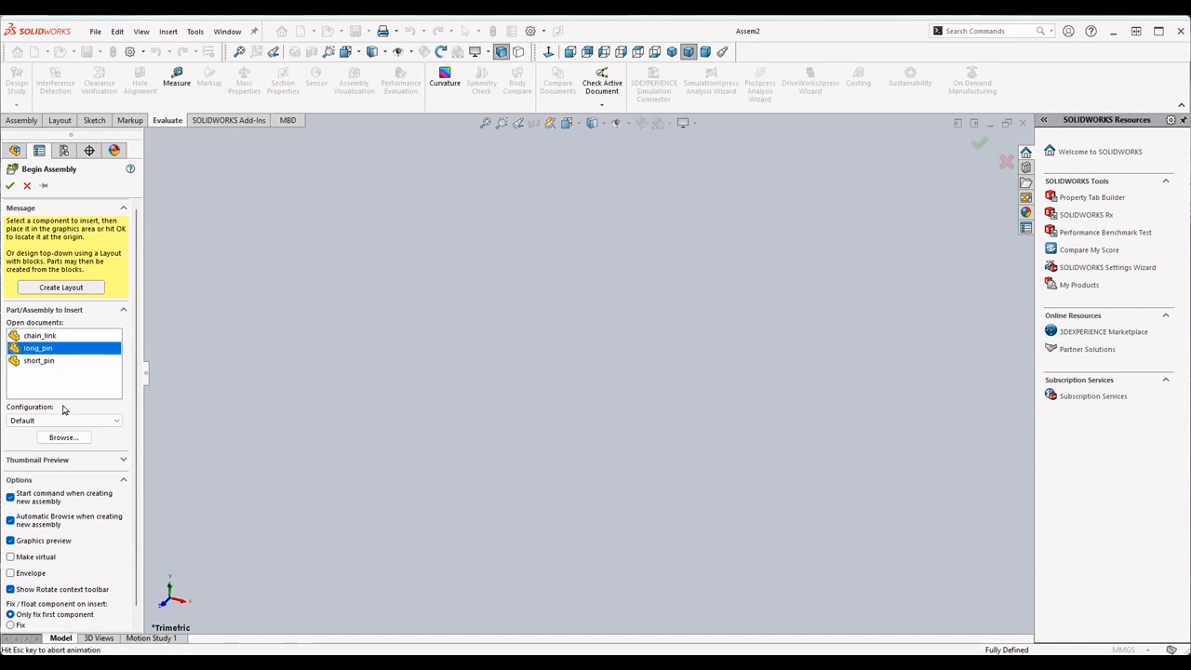
click(37, 361)
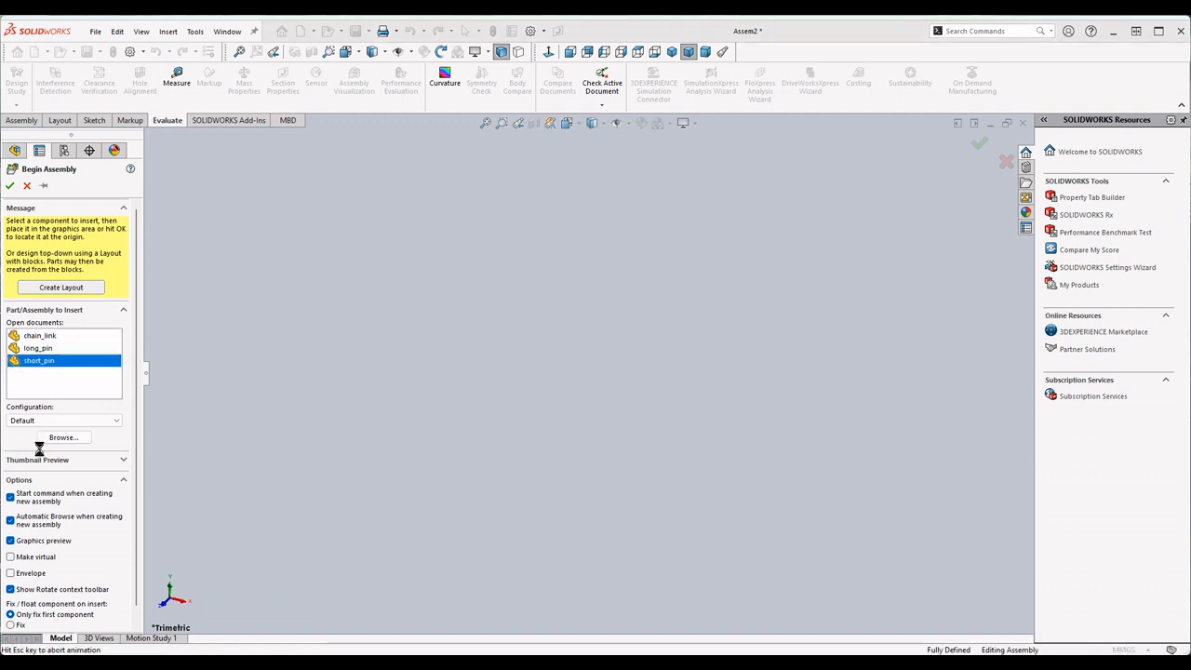
click(30, 351)
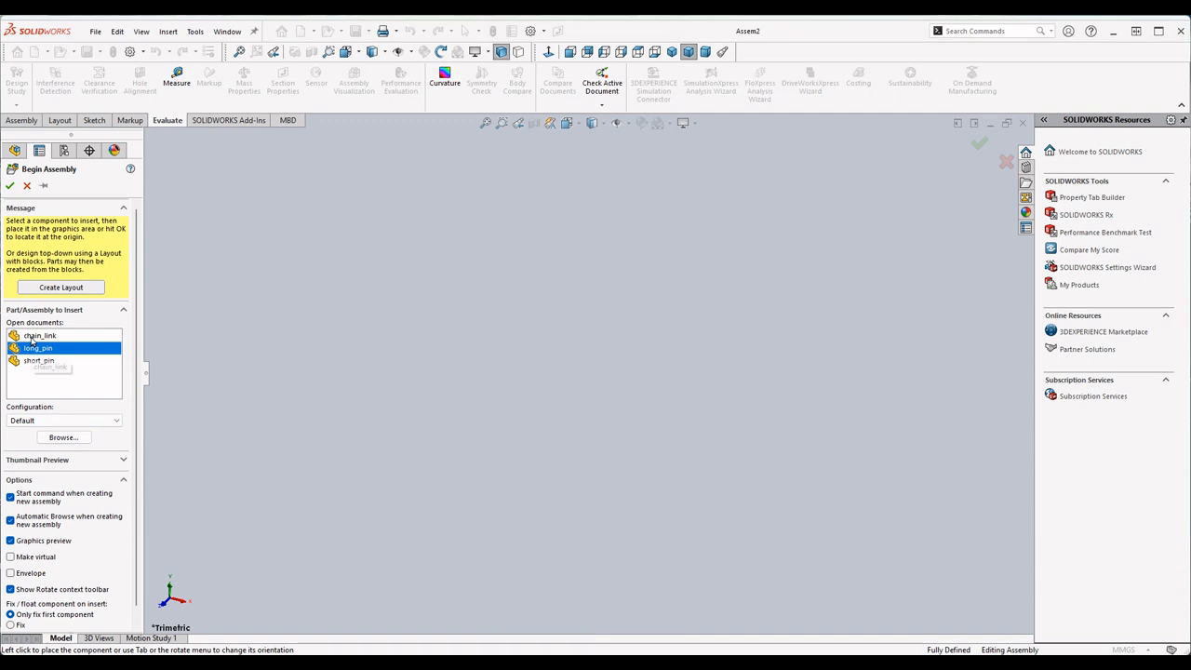
click(34, 336)
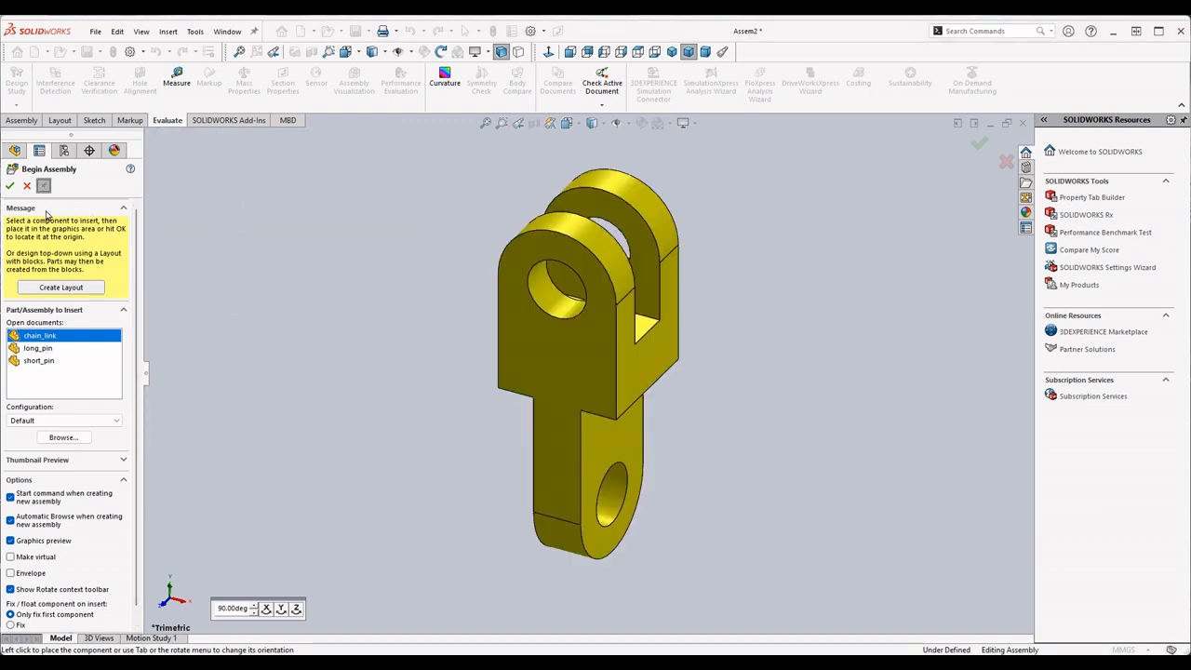
click(43, 187)
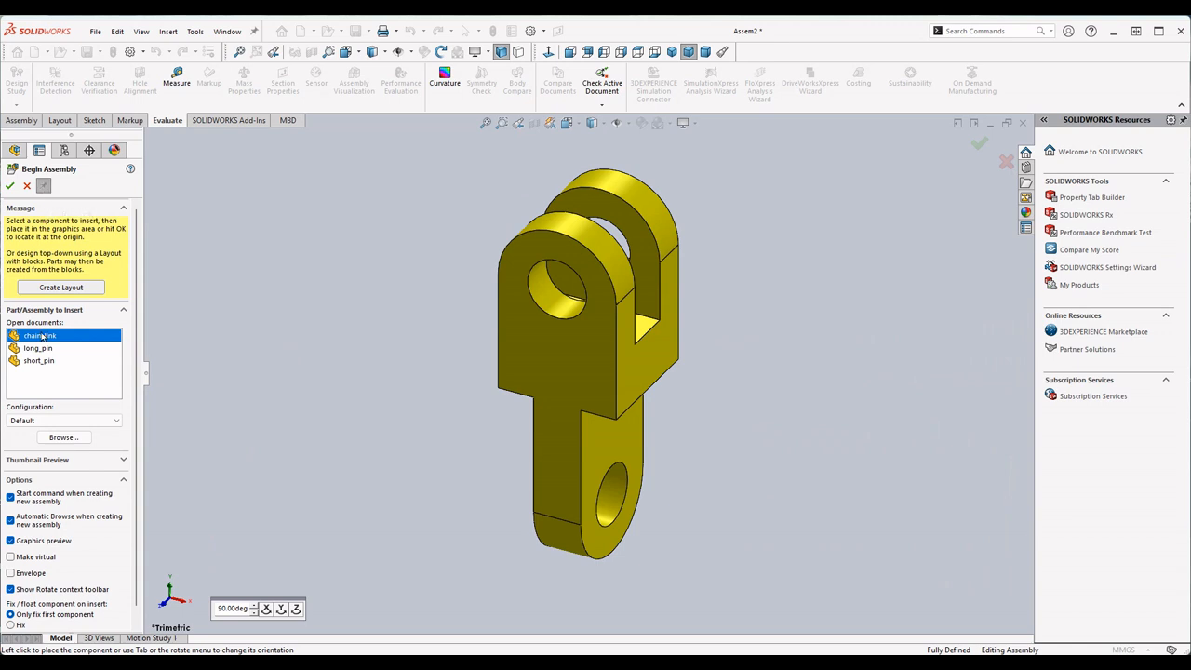
click(500, 398)
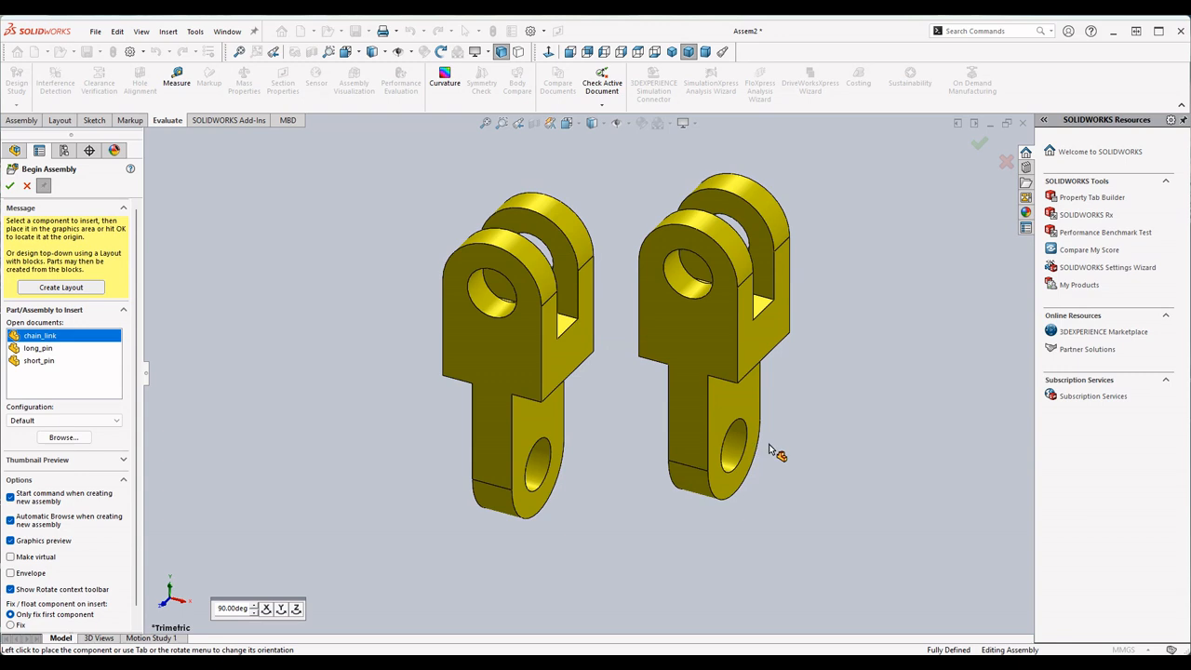
click(769, 450)
click(936, 346)
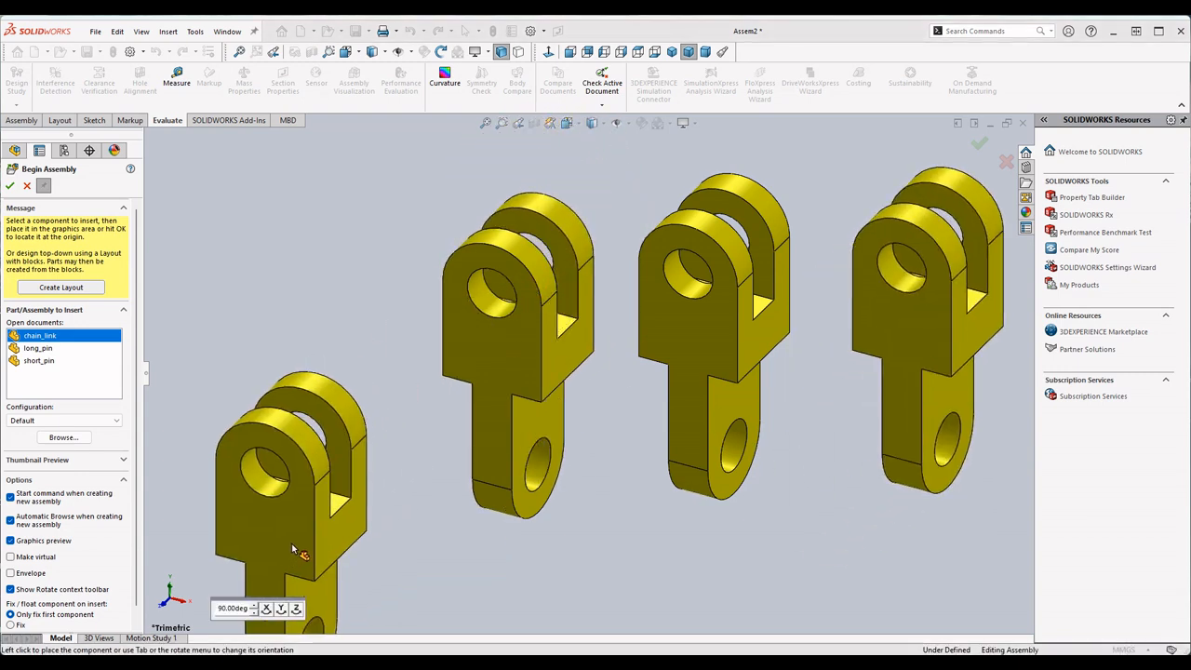
- Insert two copies of long_pin, one on each side of the row of chain links
click(39, 348)
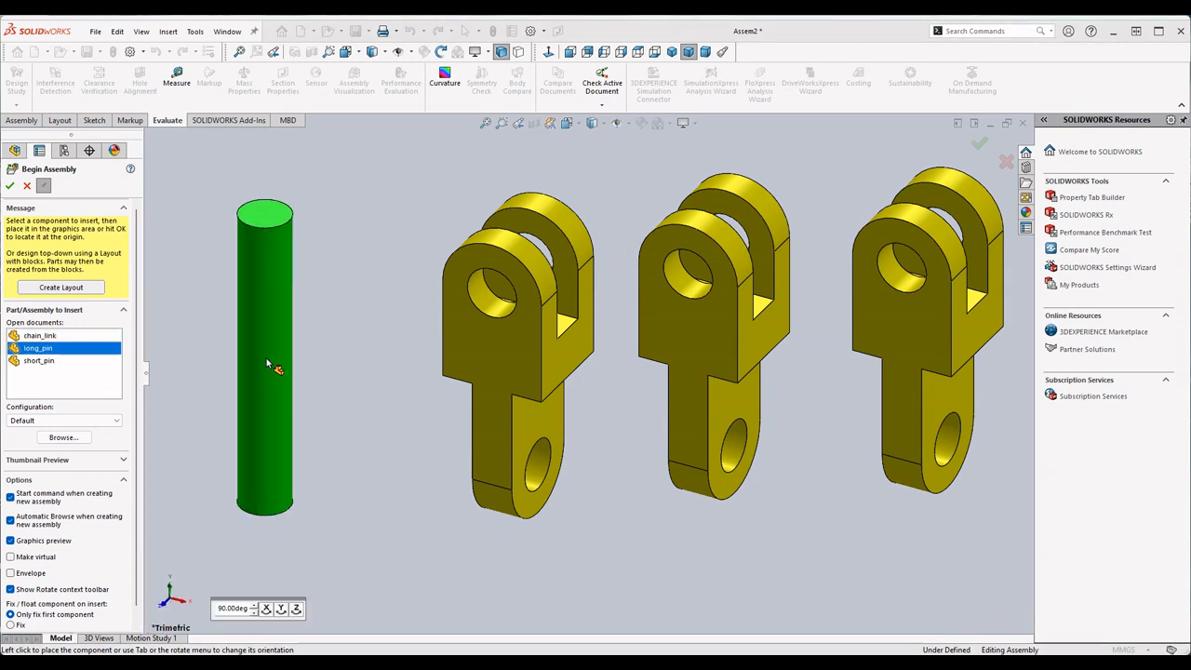
click(323, 339)
key(z)
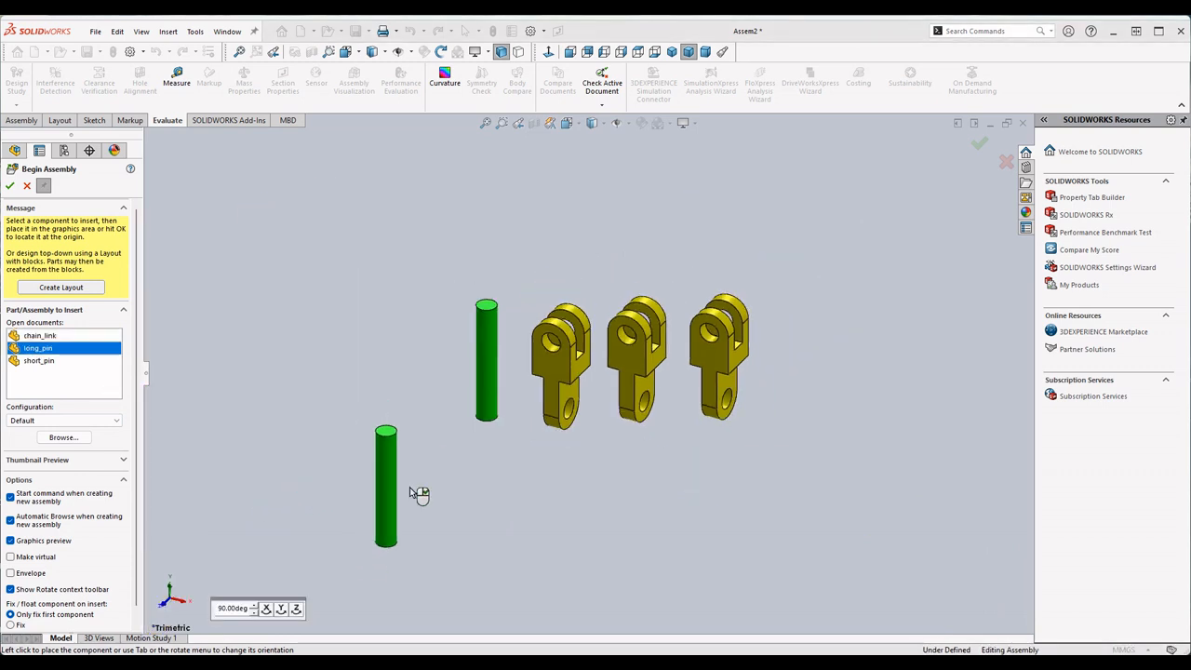
click(856, 381)
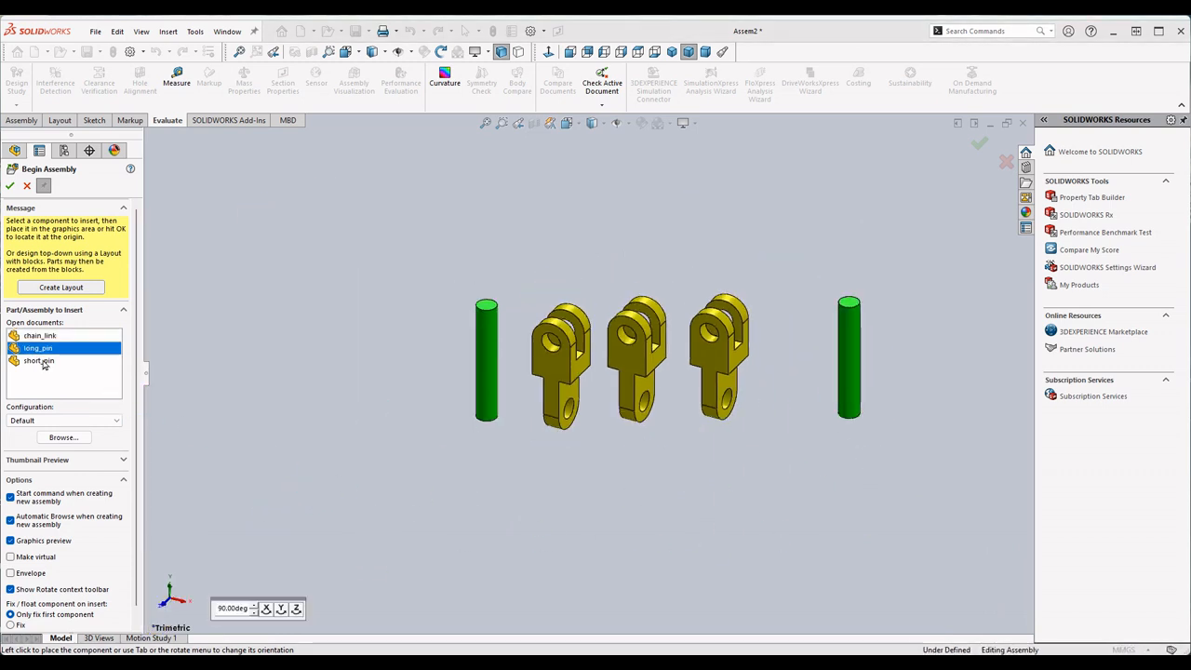
- Insert one short_pin beside the other components and finish inserting parts
click(39, 362)
click(351, 272)
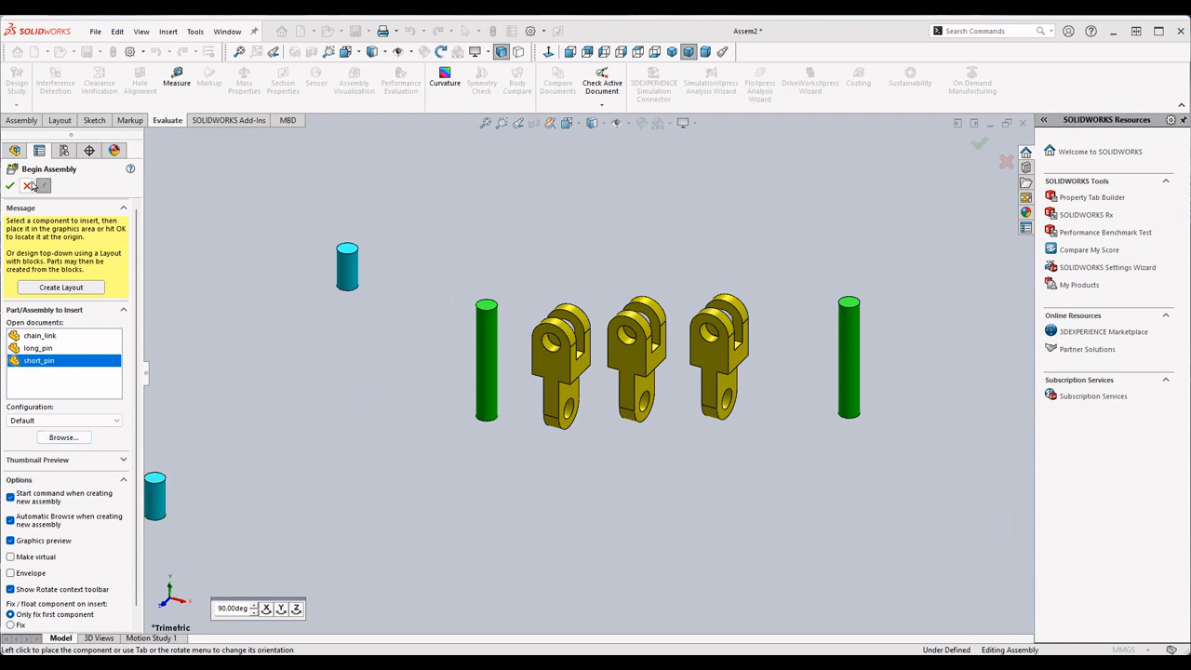
click(10, 187)
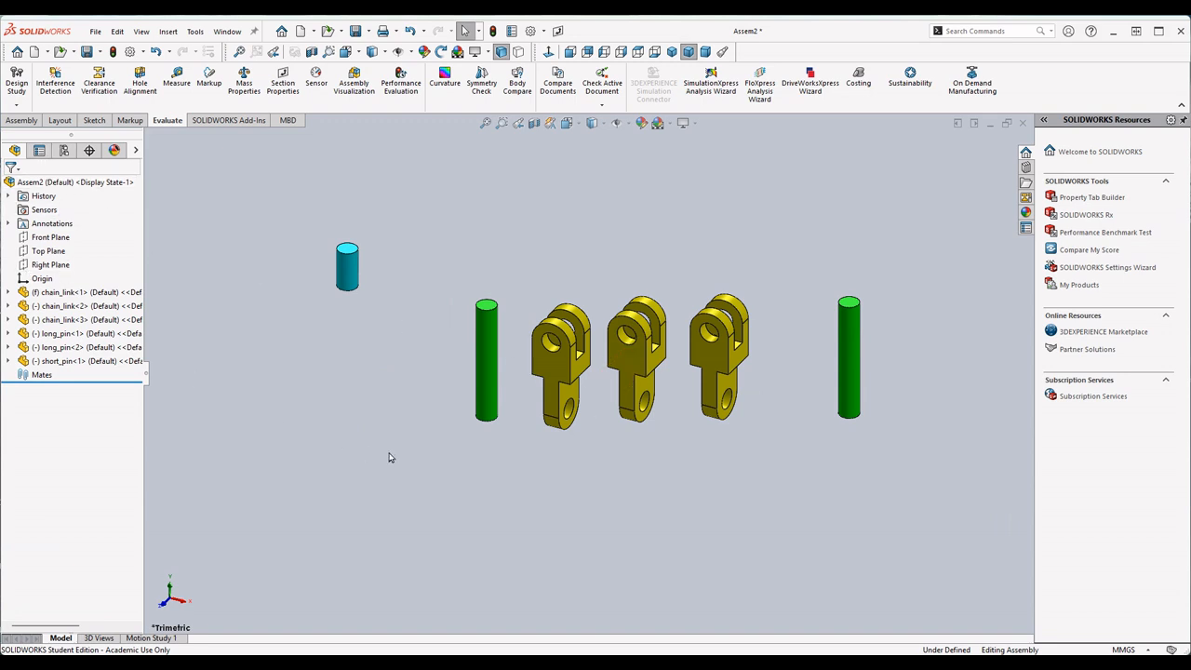
- Insert a second short_pin below the first one with Insert Components
click(22, 121)
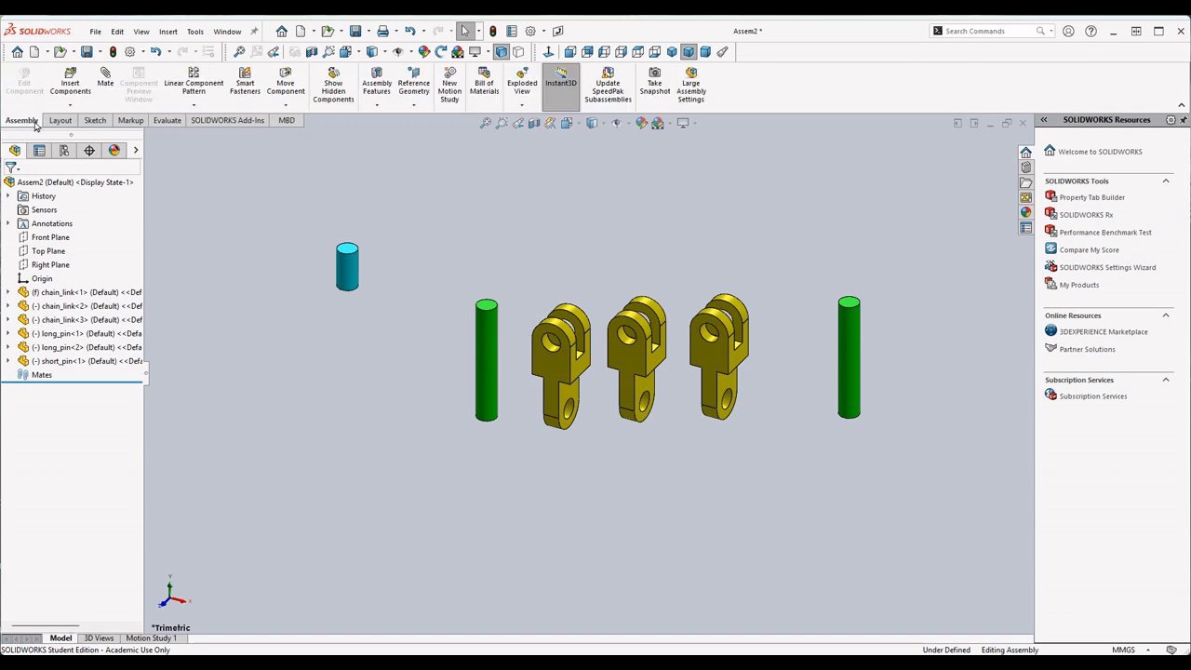
click(71, 86)
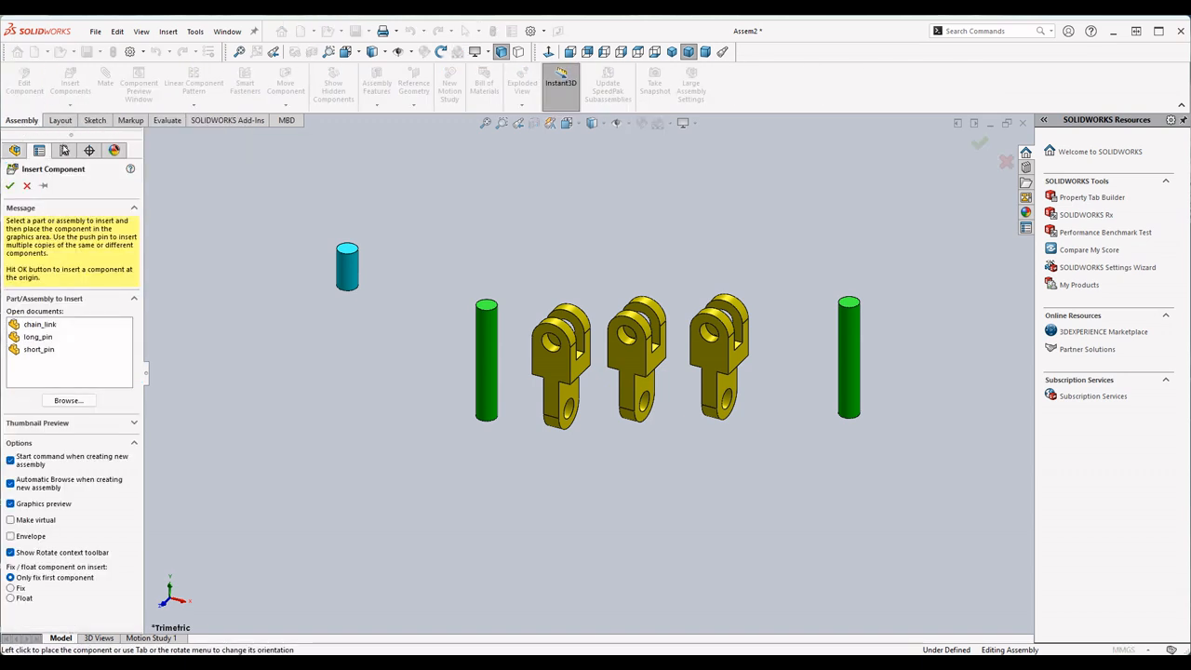
click(38, 351)
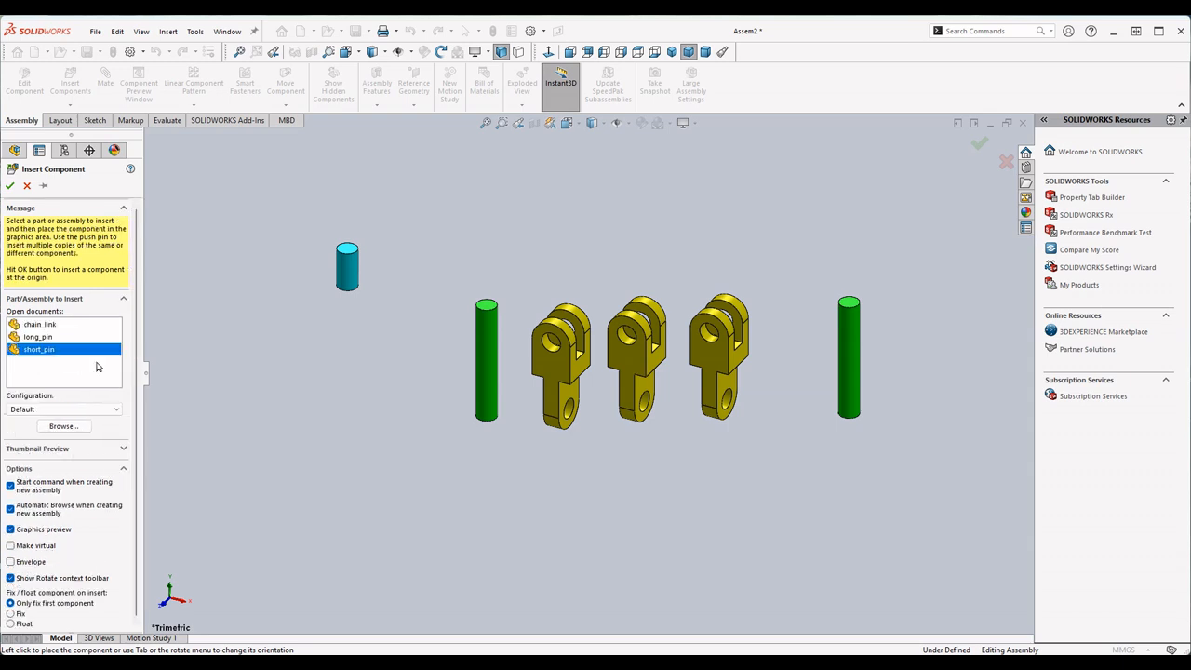
click(310, 497)
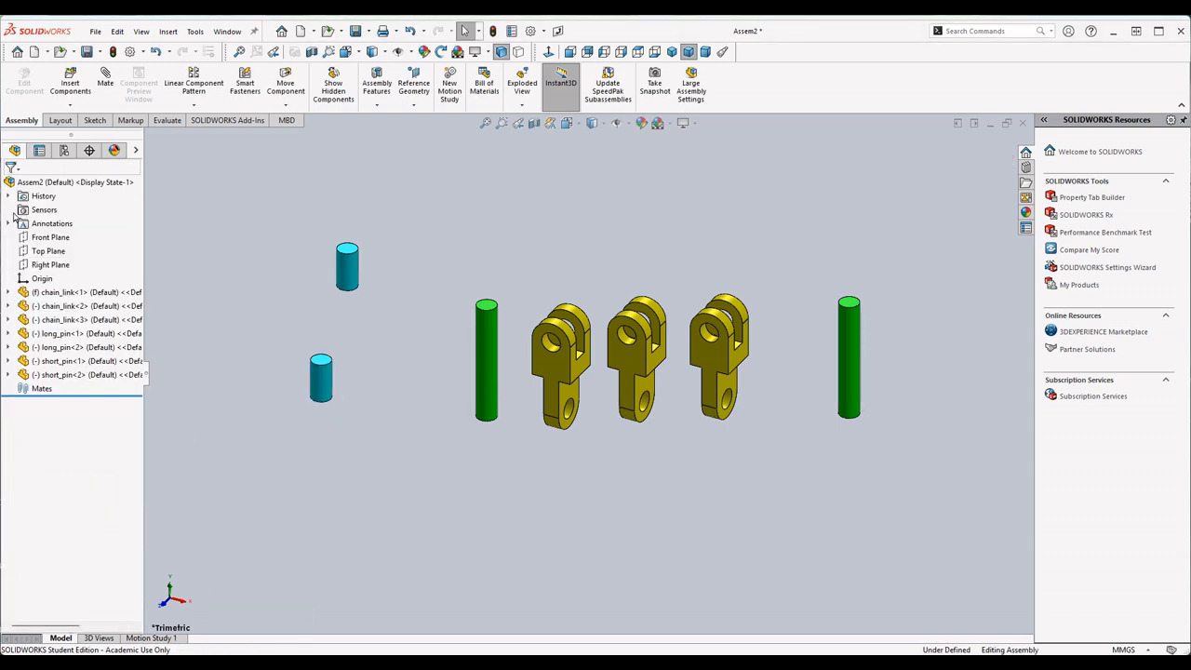
- Delete the second short_pin from the assembly
click(71, 89)
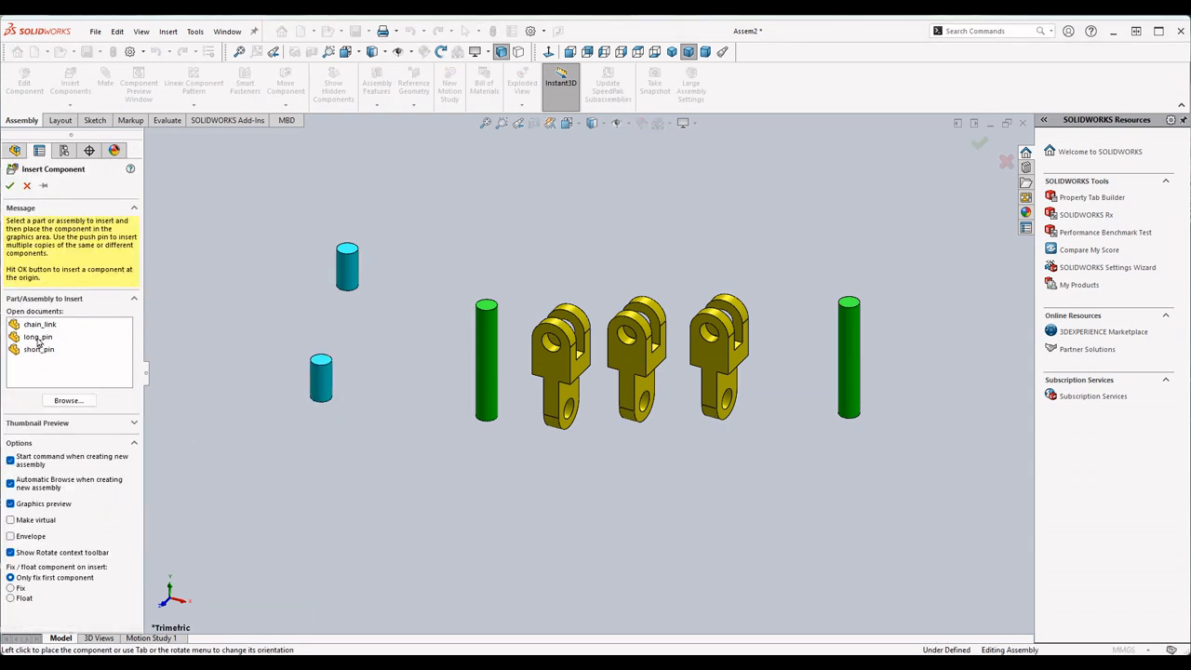
click(27, 187)
right_click(323, 389)
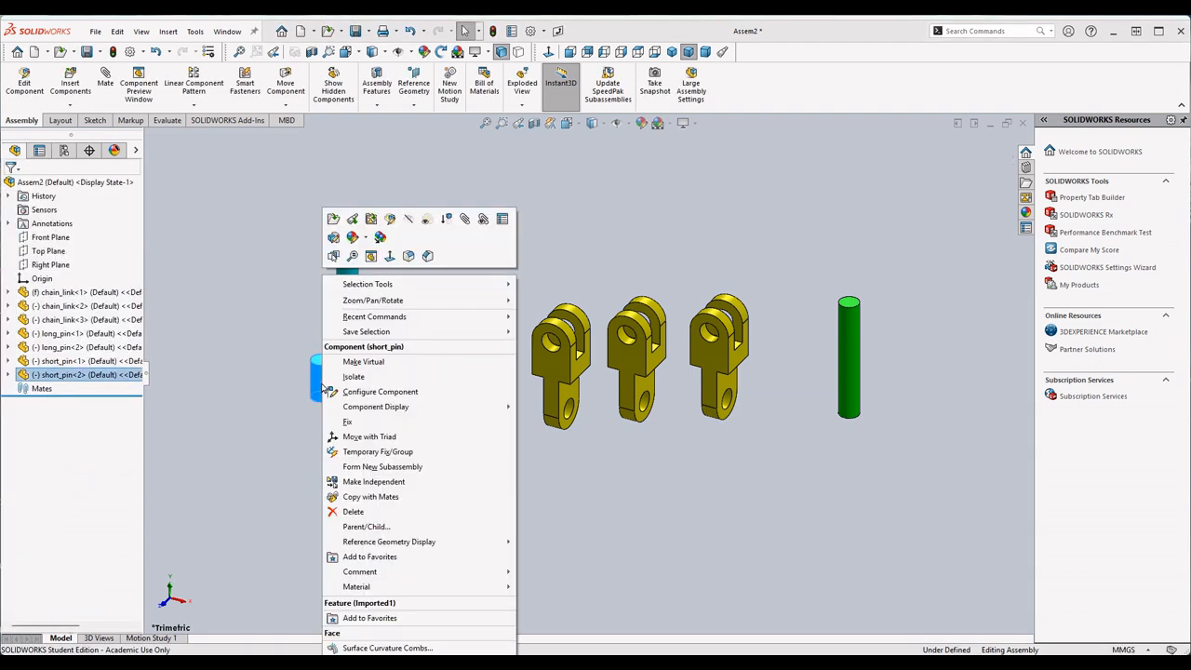
click(365, 514)
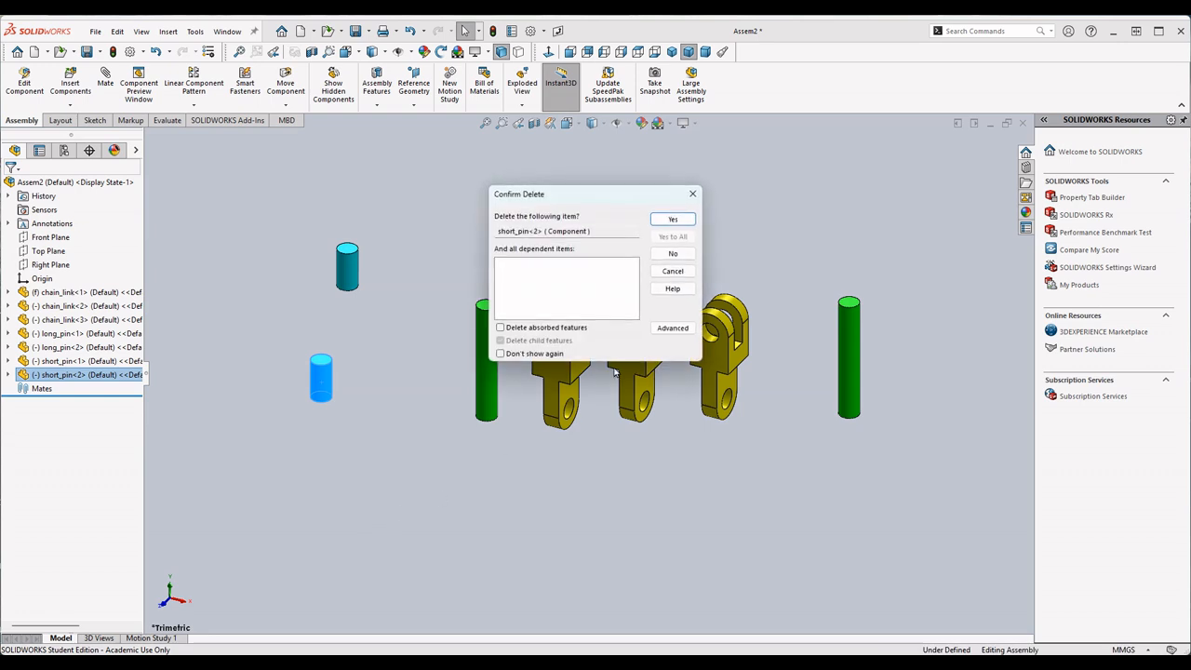
key(Return)
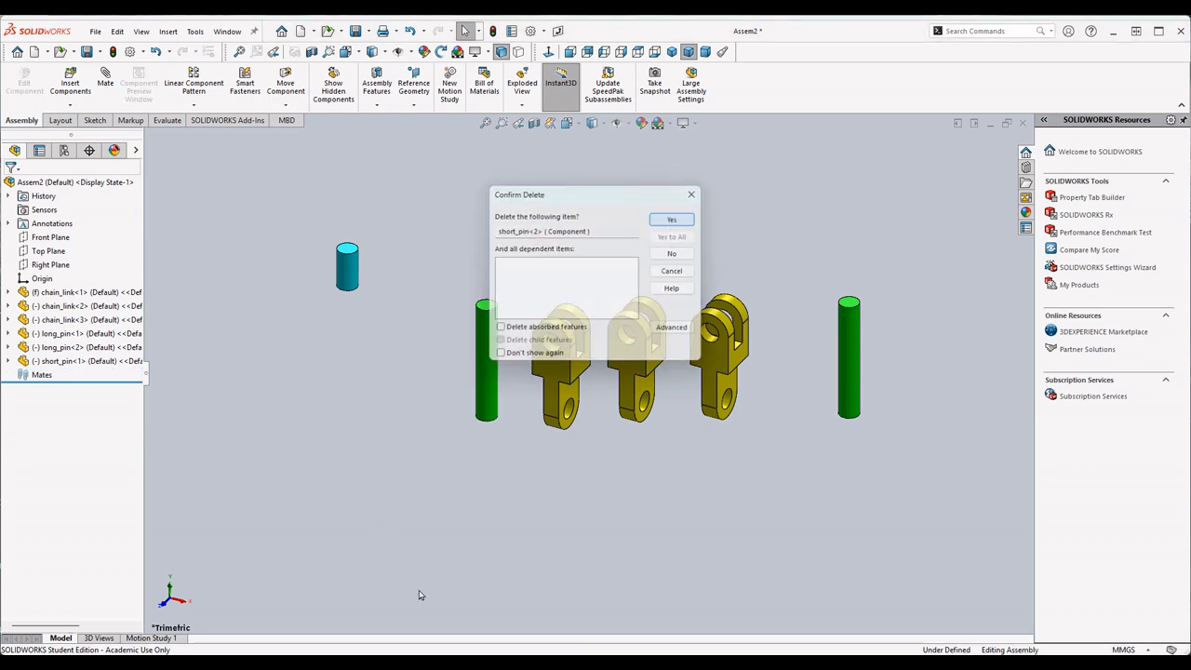
- Copy the existing short_pin and place the duplicate just beside the original above the long pin
scroll(422, 382, down, 2)
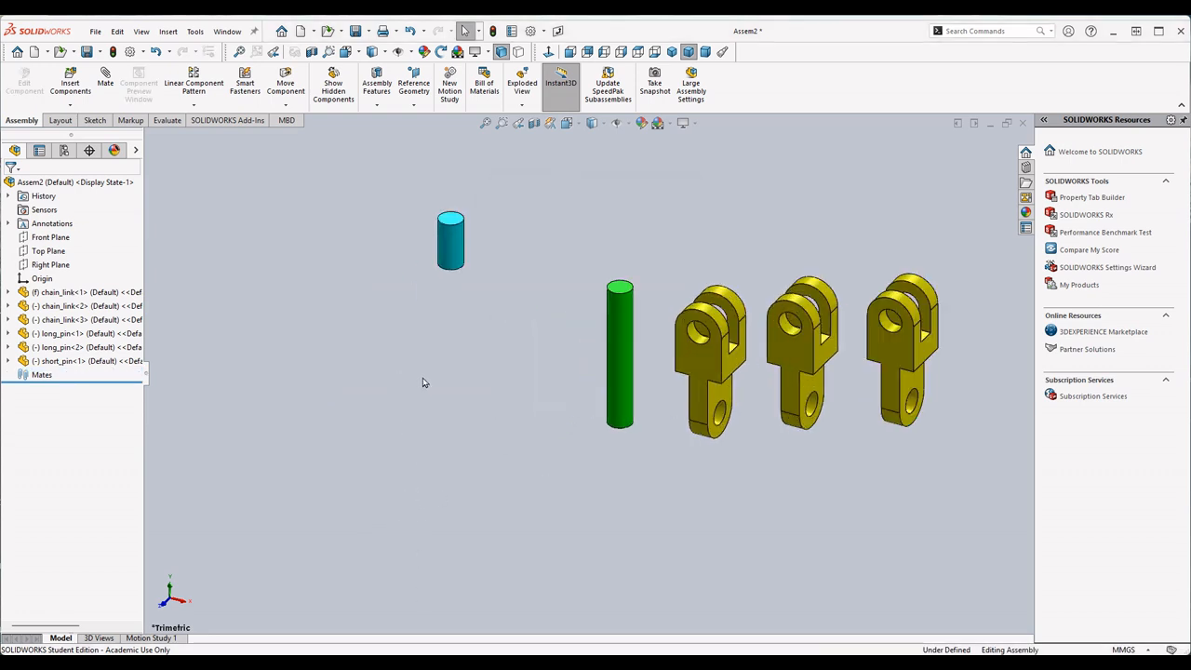
scroll(560, 382, up, 3)
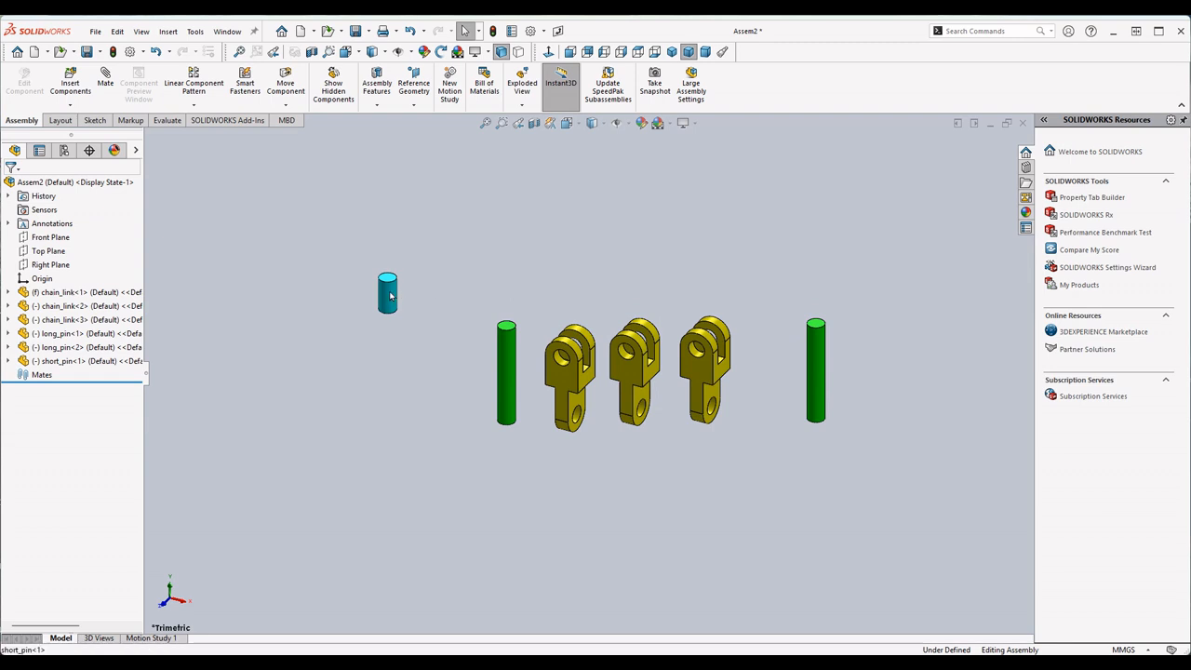
ctrl+drag(390, 296, 449, 283)
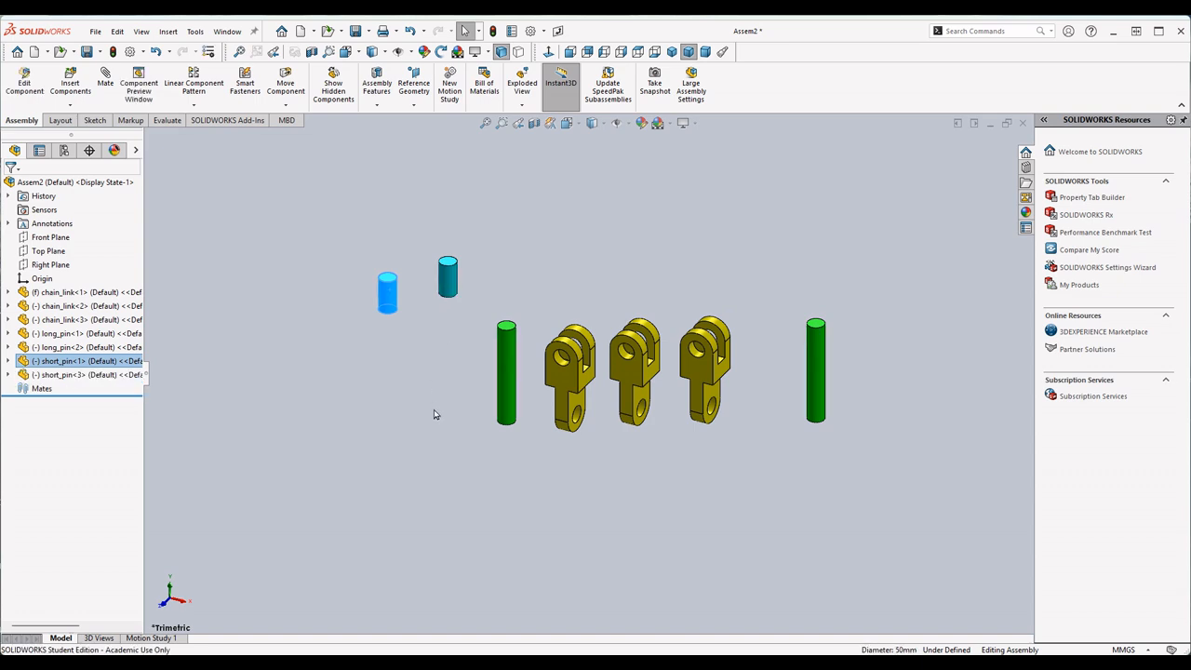
click(430, 411)
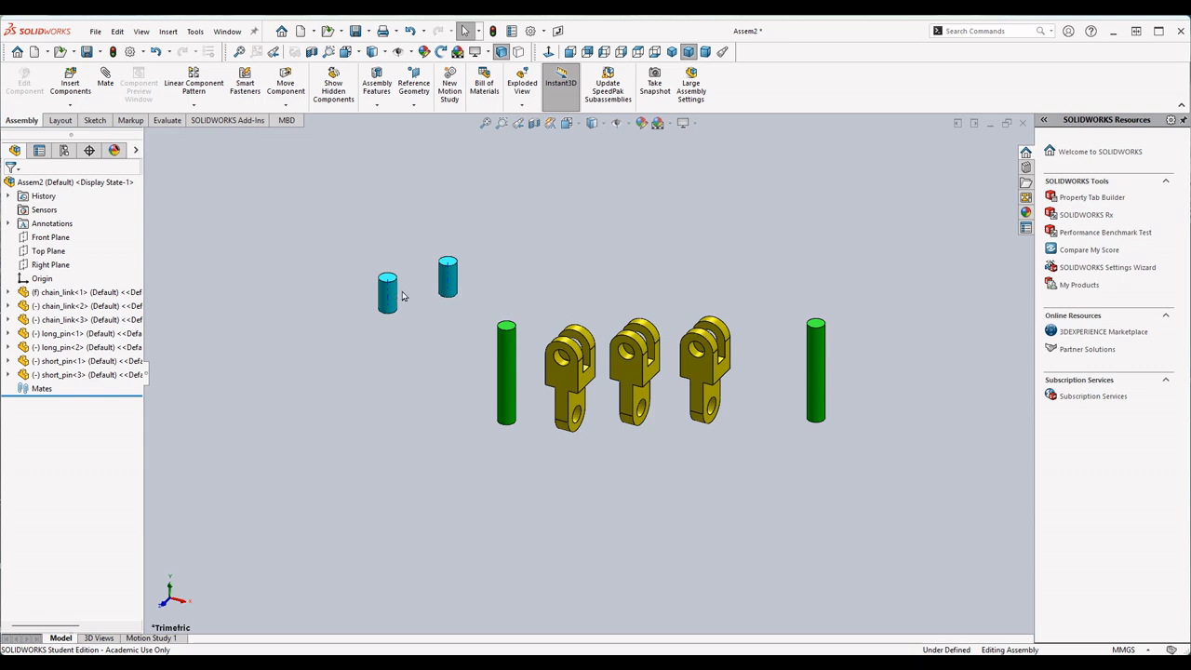
scroll(485, 376, up, 2)
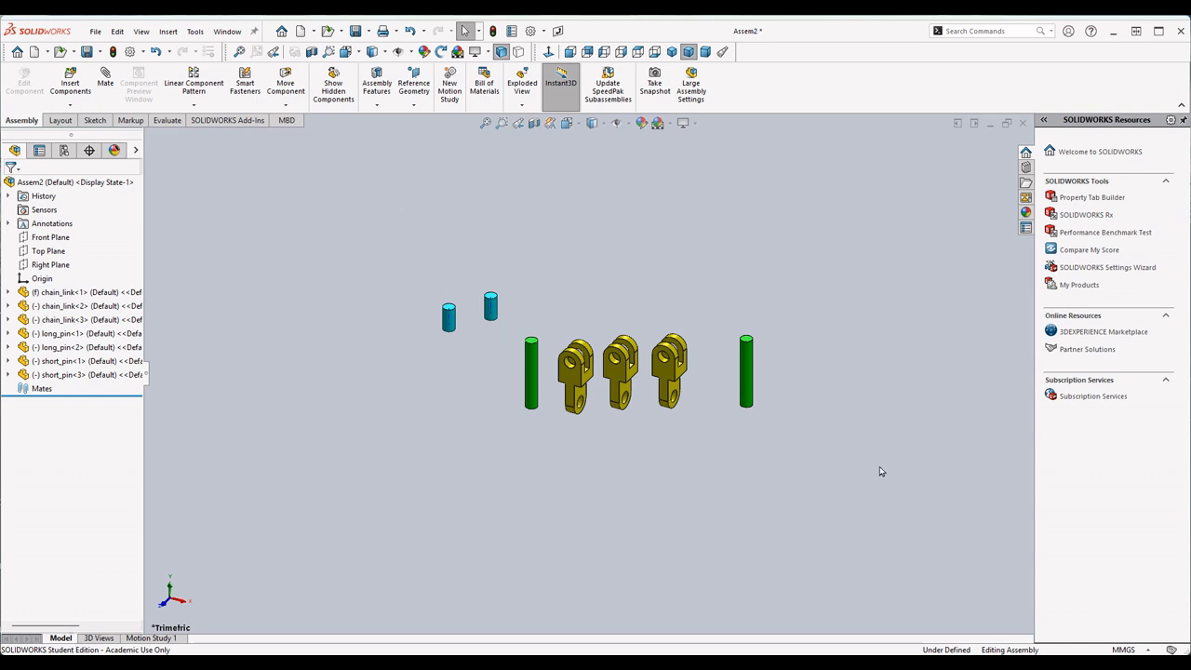
scroll(568, 434, down, 3)
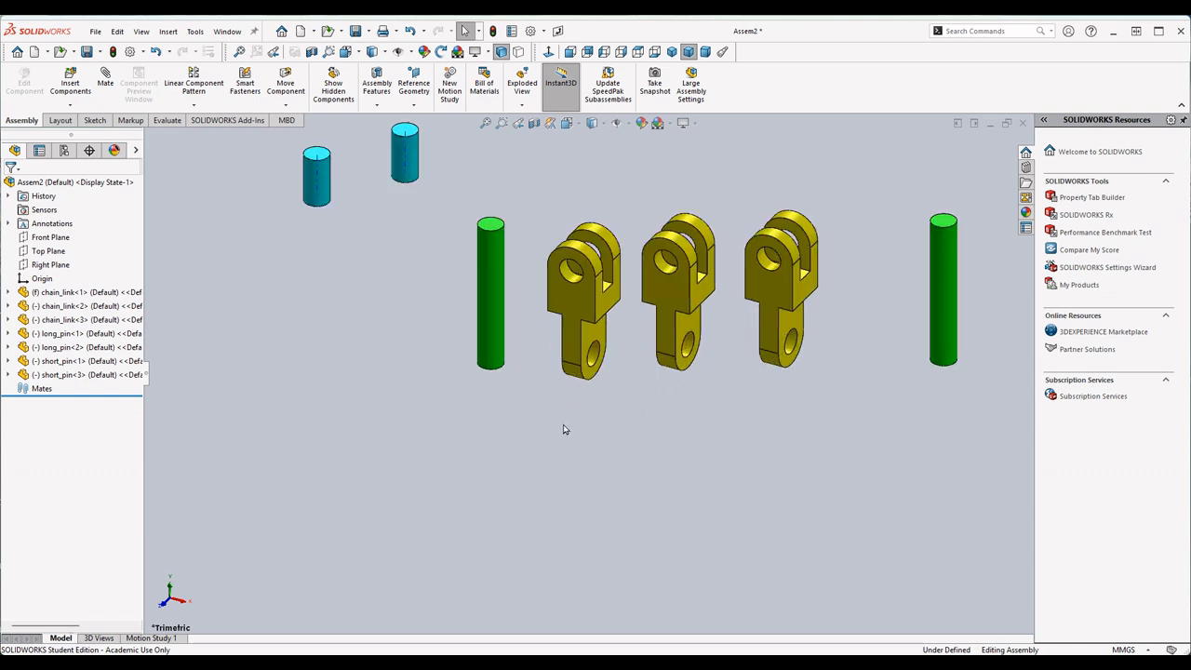
scroll(564, 424, down, 3)
scroll(566, 420, up, 2)
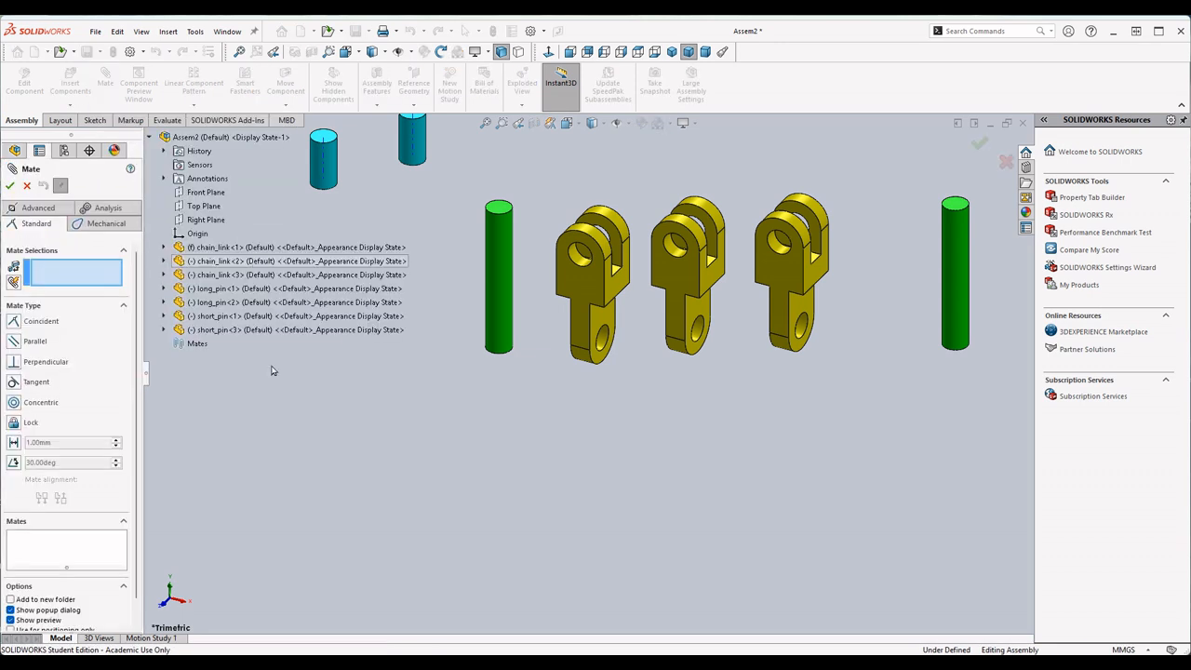
click(149, 136)
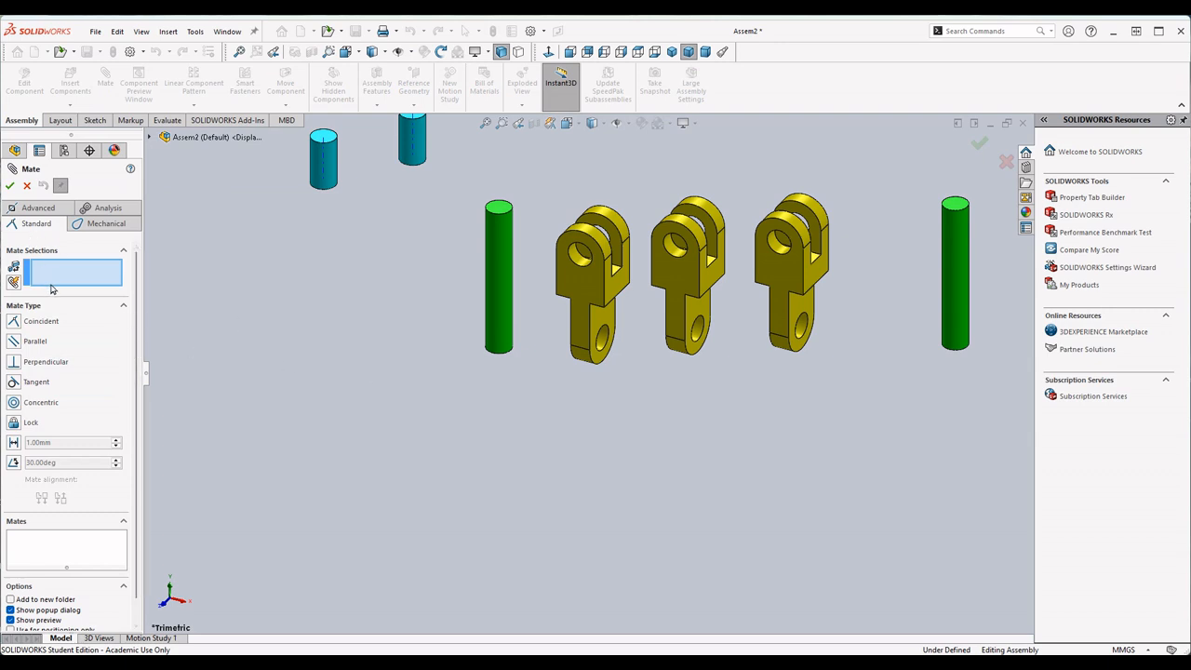
scroll(516, 271, down, 4)
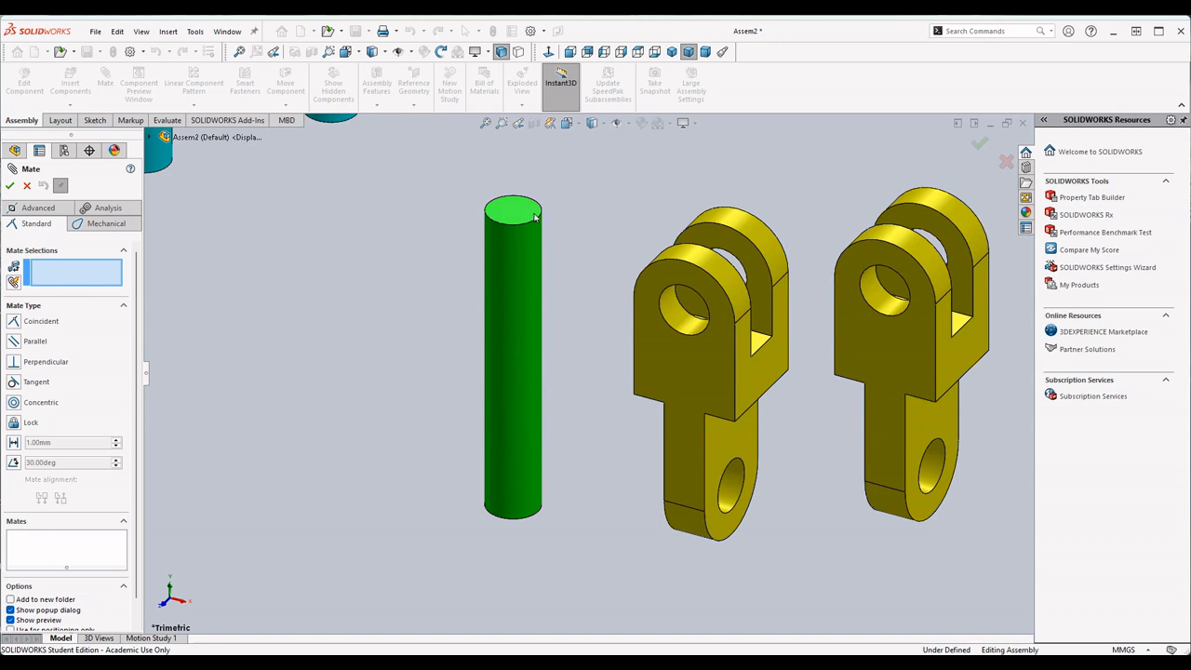
click(524, 378)
scroll(463, 460, up, 3)
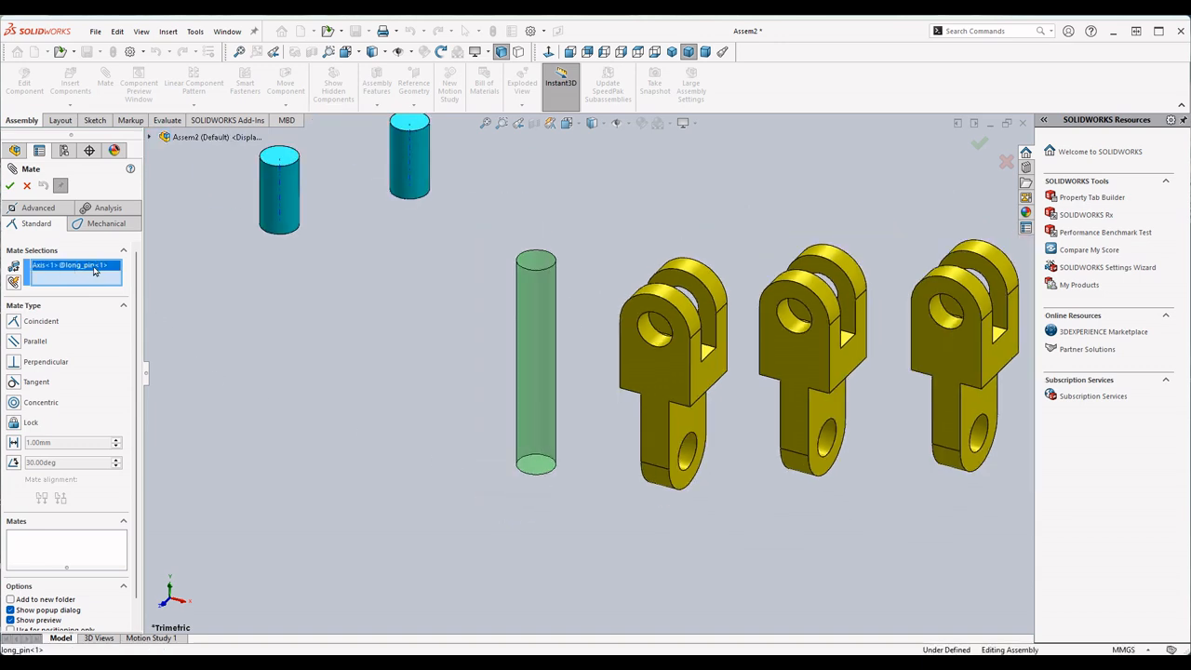
scroll(752, 491, down, 5)
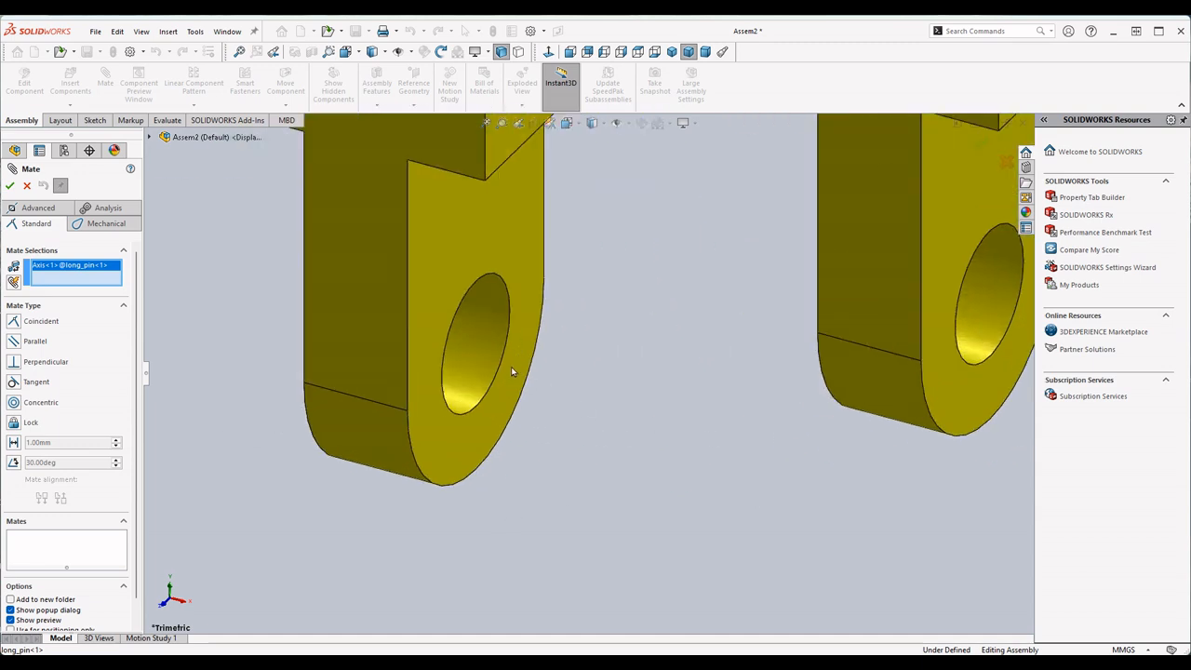
click(496, 328)
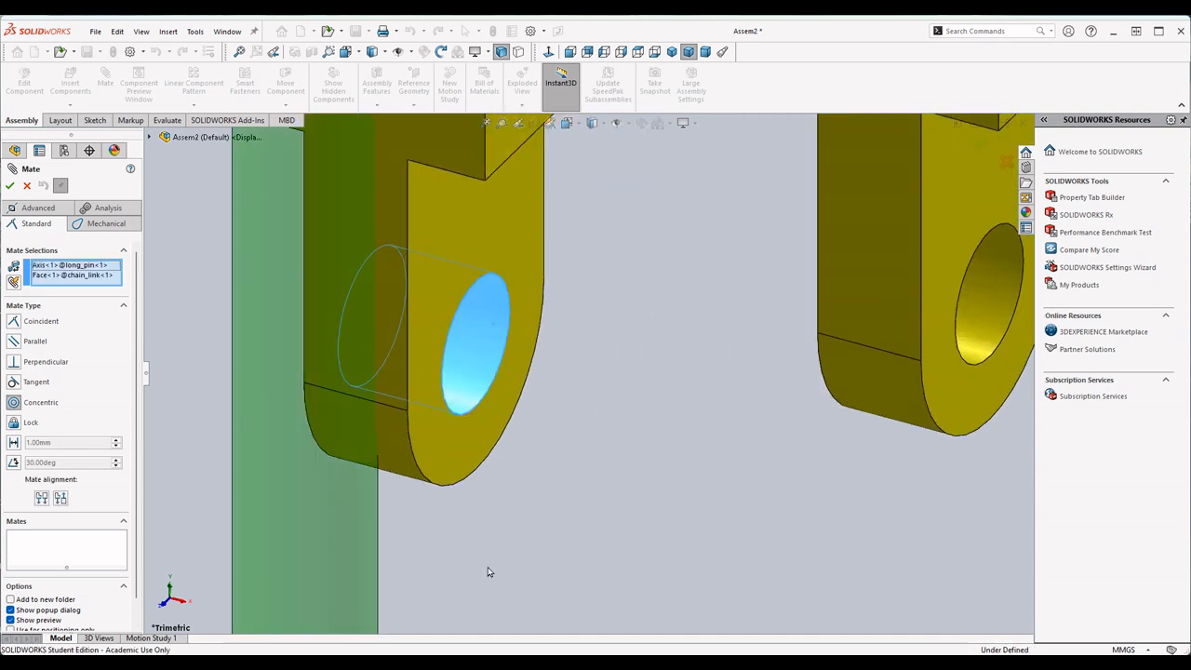
scroll(457, 550, up, 4)
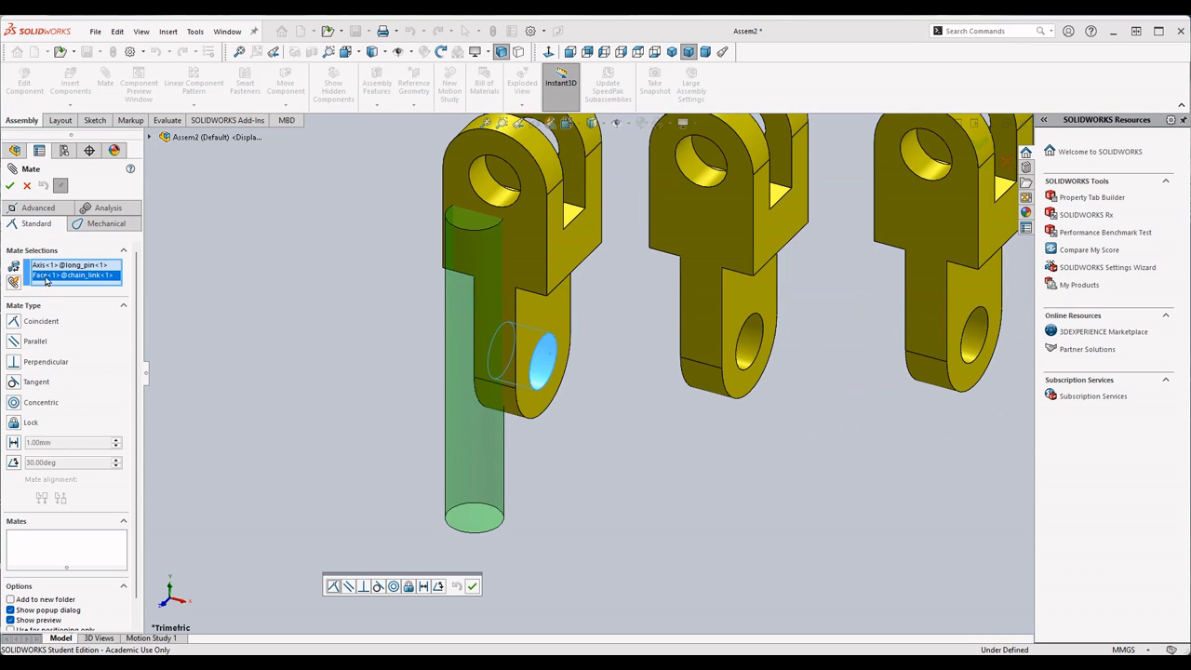
click(17, 404)
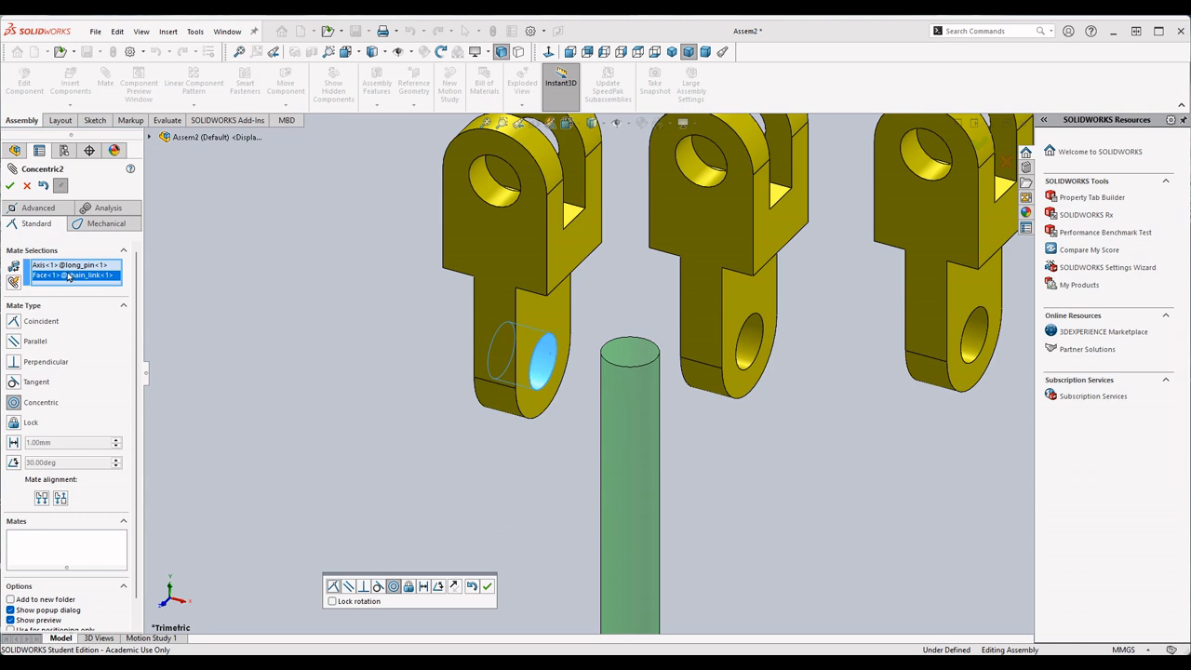
key(Escape)
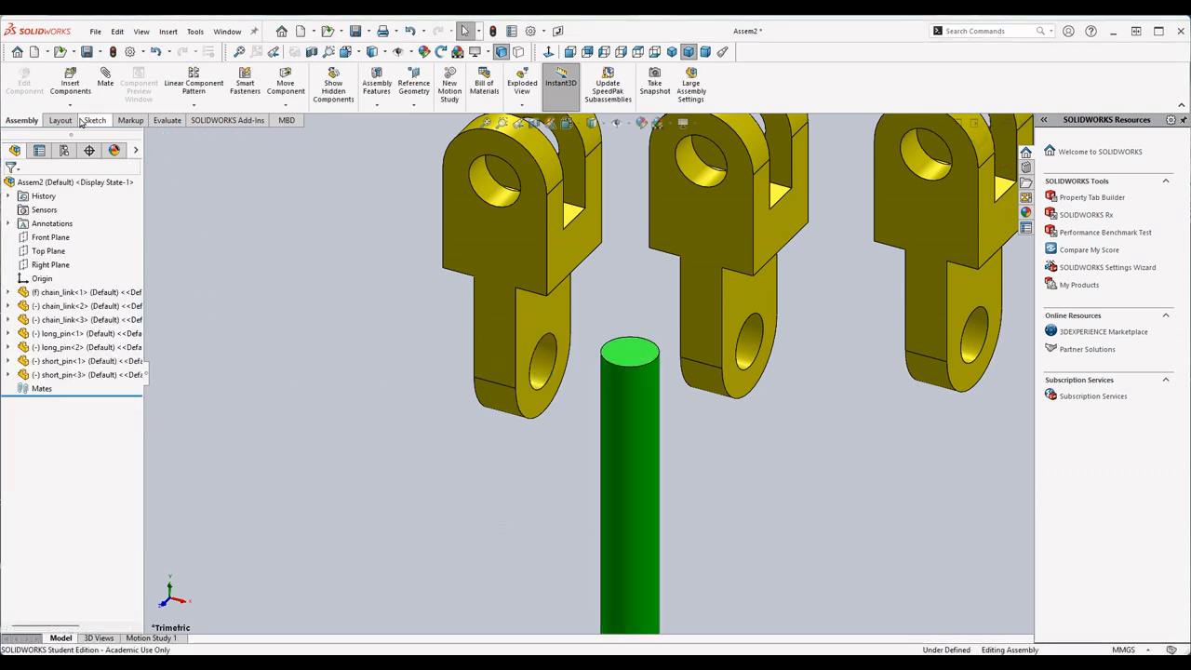
- Add a Concentric mate between the nearby long_pin's cylindrical face and the lower hole of the first chain_link
click(105, 82)
click(628, 464)
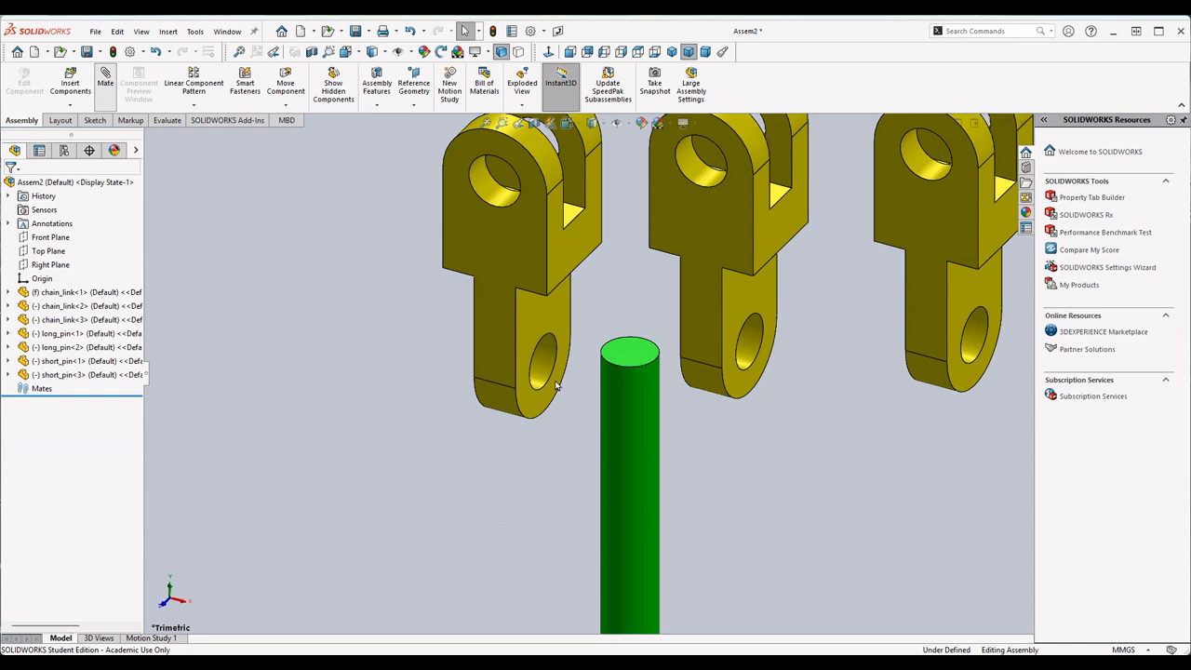
click(538, 363)
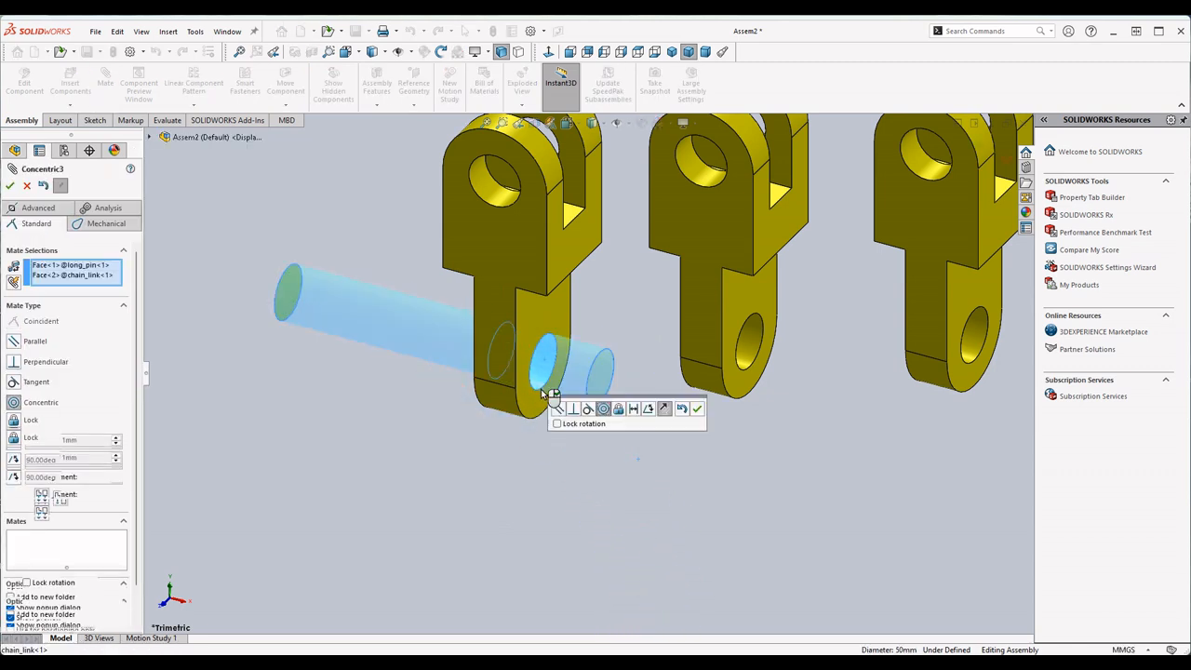
scroll(394, 392, up, 3)
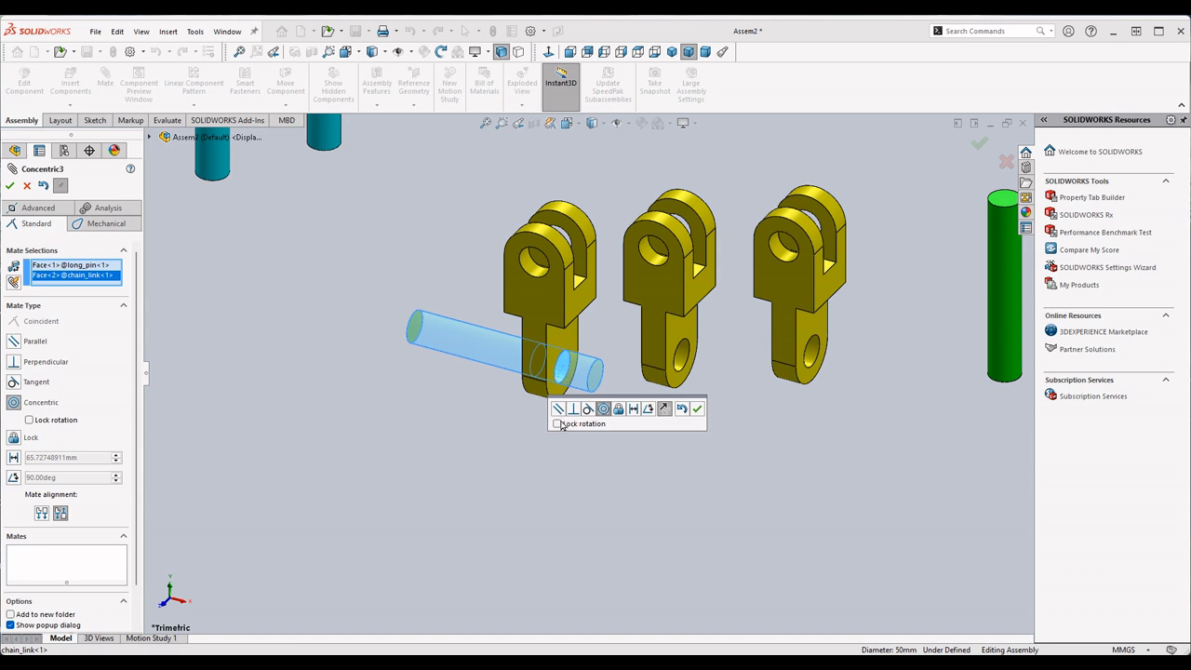
click(697, 409)
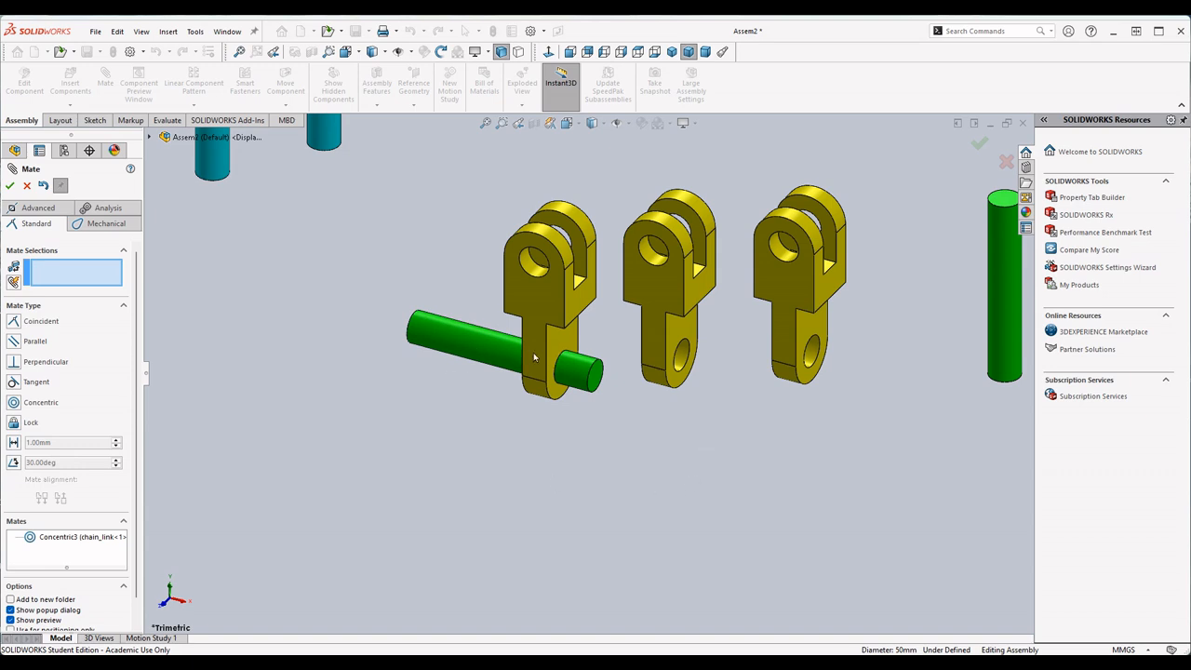
- Add a Coincident mate between the long_pin's end face and the flat face around the first chain_link's lower hole
middle_drag(663, 385, 613, 398)
middle_drag(532, 371, 607, 370)
mouse_move(473, 375)
mouse_down()
mouse_move(401, 373)
mouse_move(686, 368)
mouse_move(366, 367)
mouse_move(649, 376)
mouse_move(467, 369)
mouse_up()
middle_drag(888, 426, 638, 459)
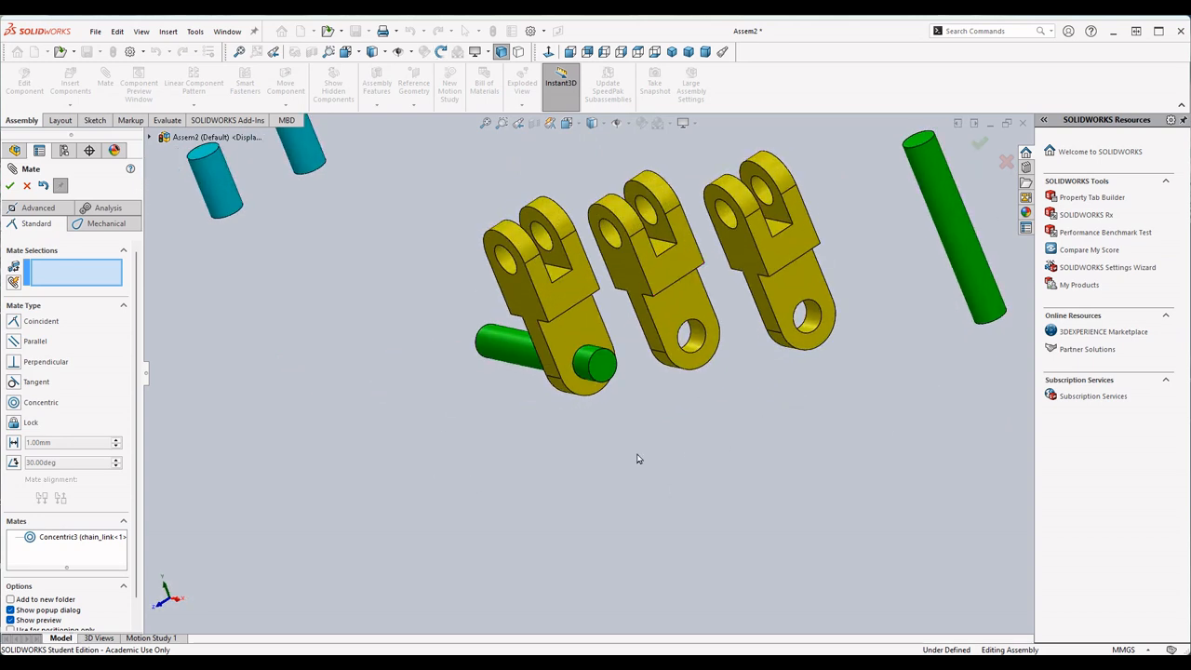
click(606, 364)
middle_drag(636, 527, 721, 338)
click(599, 292)
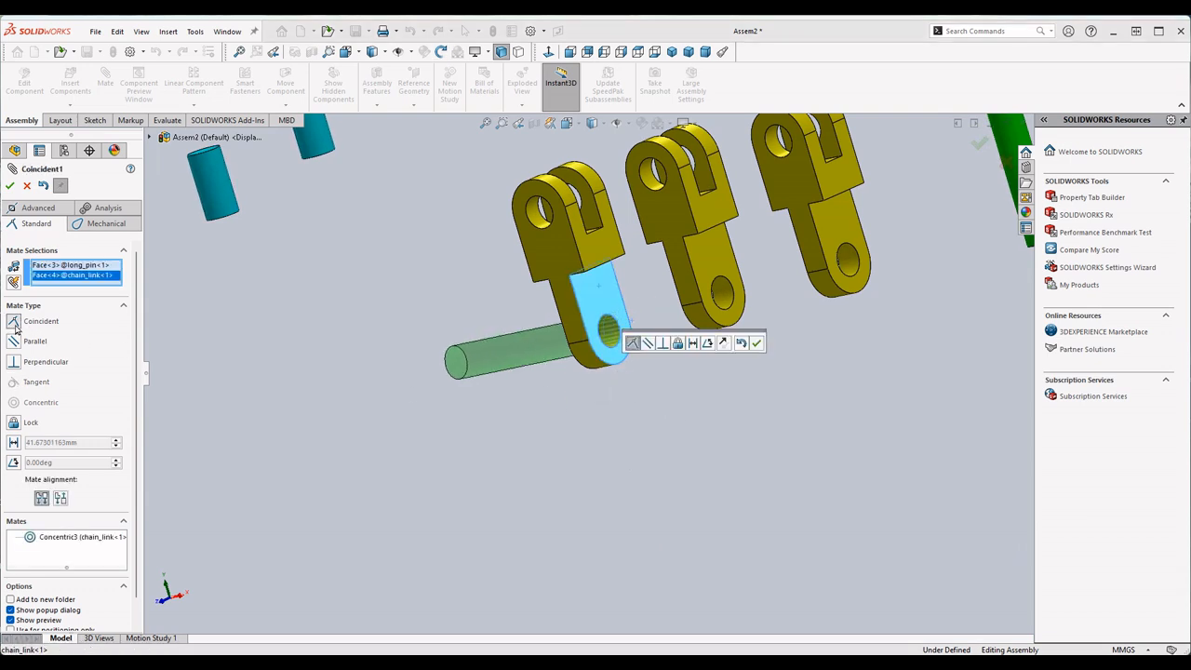
scroll(605, 330, down, 5)
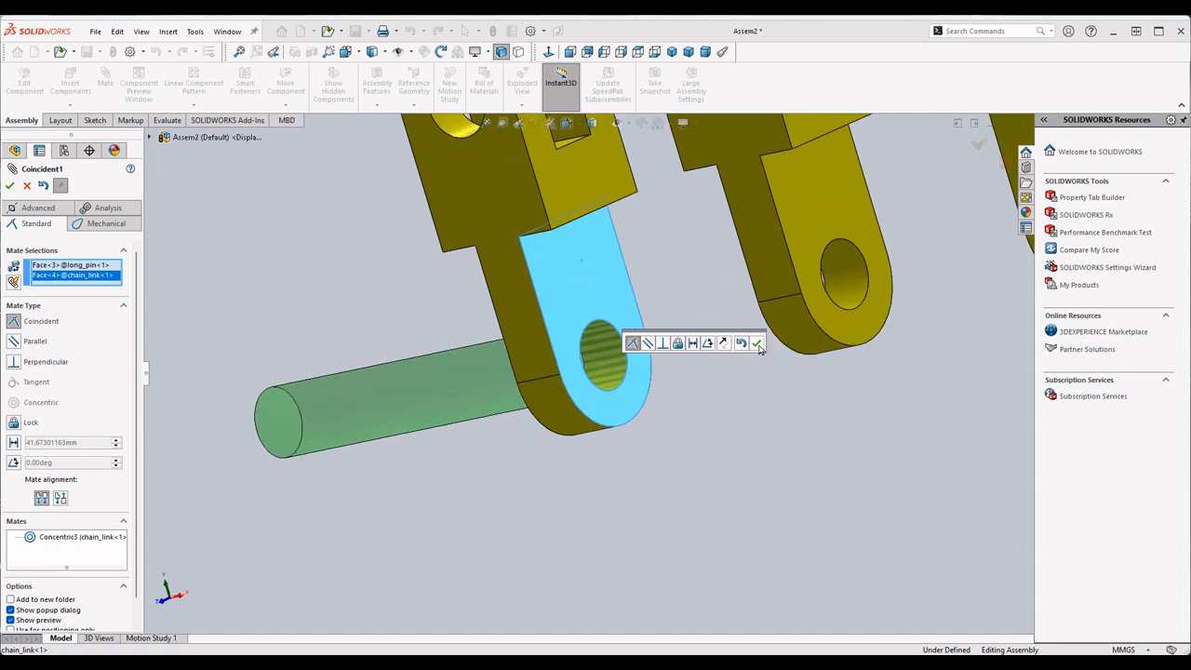
click(10, 186)
- Try to move the fixed first chain_link and its mated long_pin, and leave the Mate command
scroll(347, 404, up, 5)
middle_drag(692, 422, 663, 381)
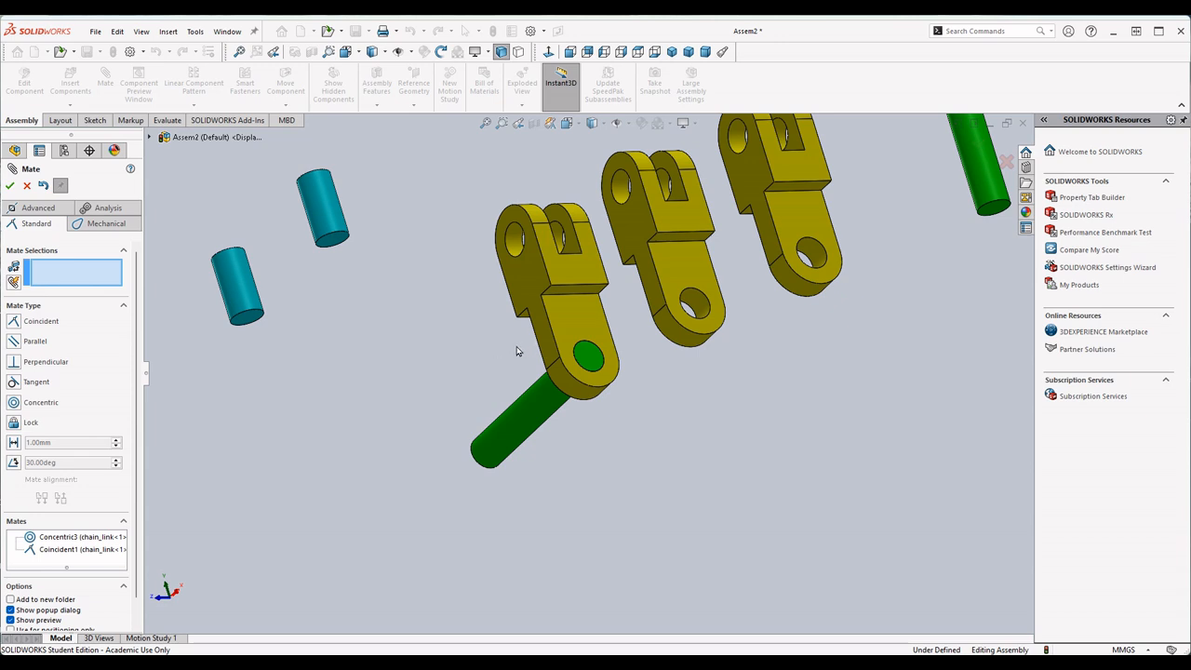
drag(534, 232, 592, 222)
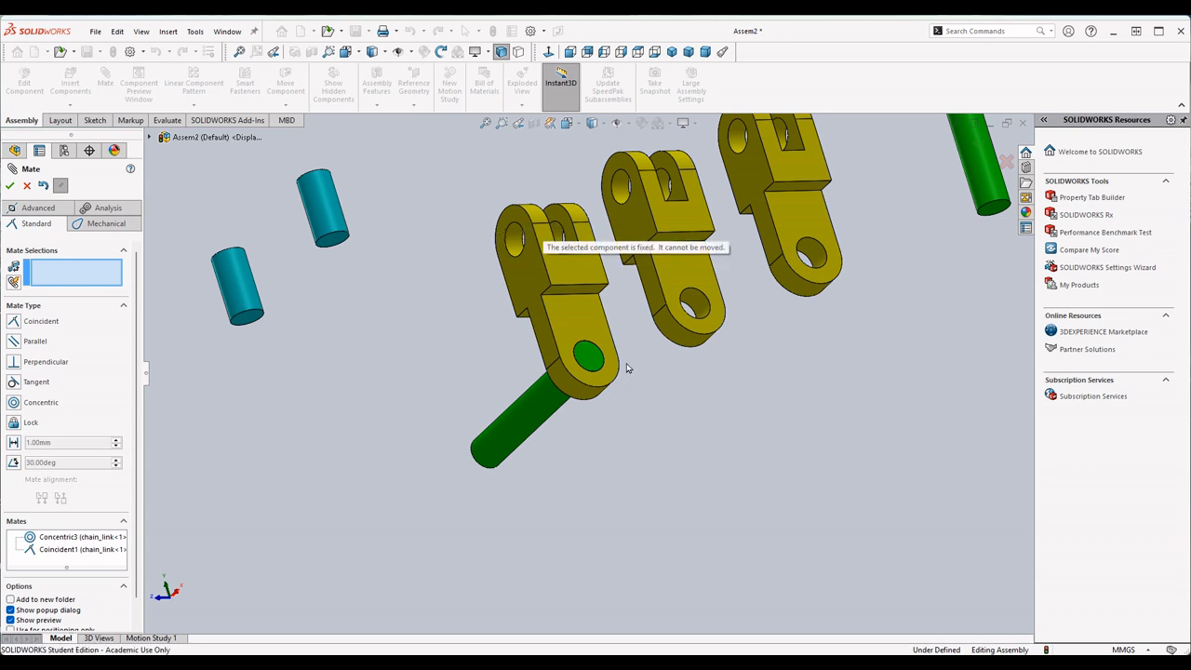
drag(545, 412, 637, 326)
click(556, 267)
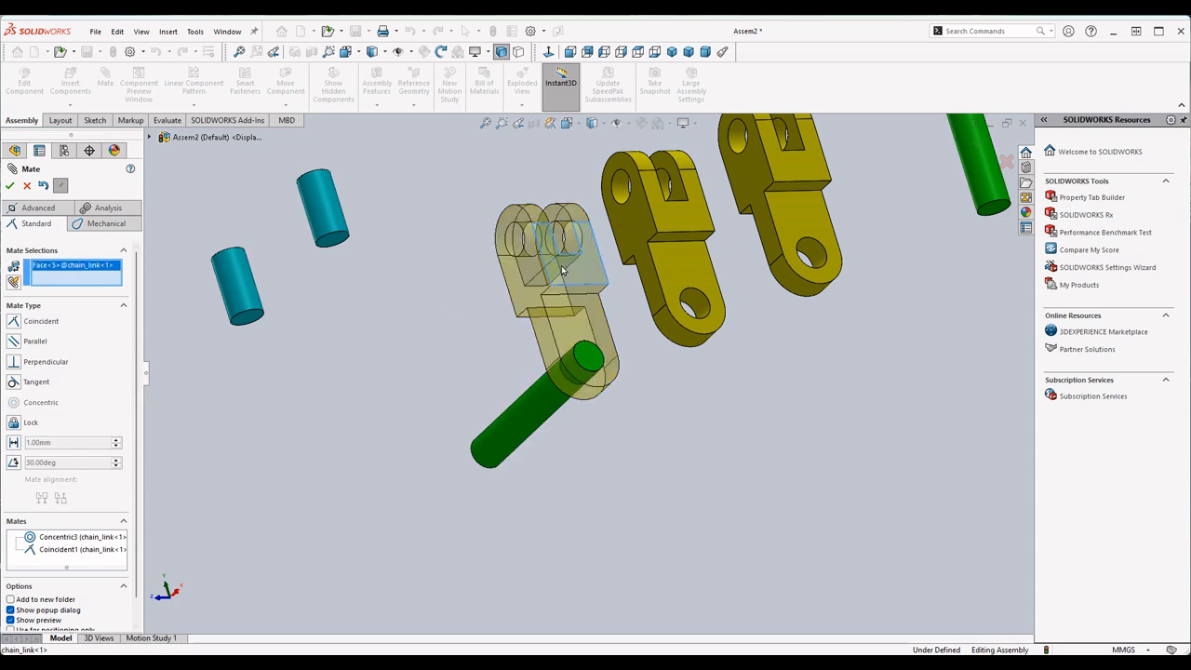
click(557, 269)
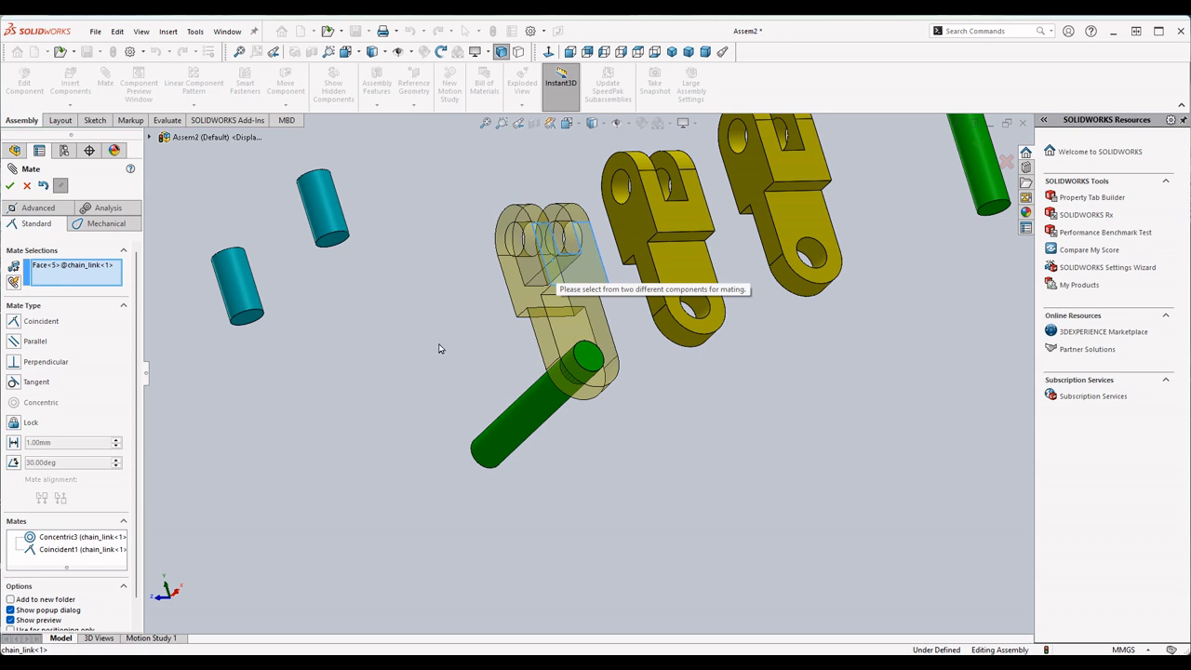
click(523, 411)
click(511, 408)
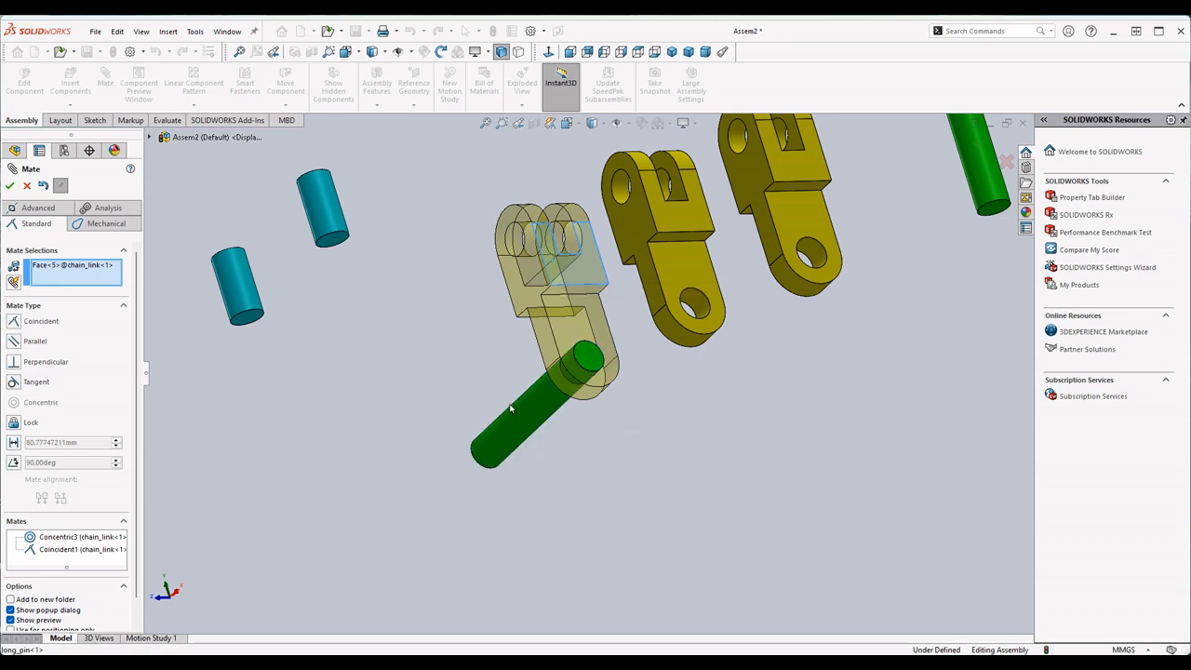
click(534, 402)
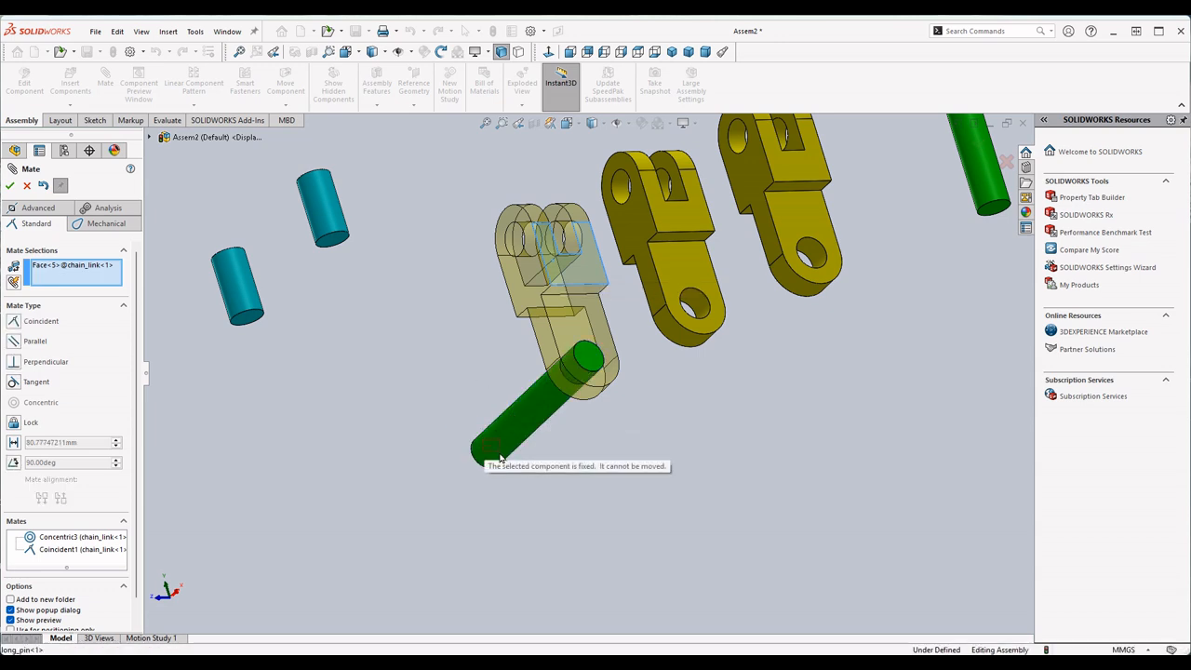
click(535, 401)
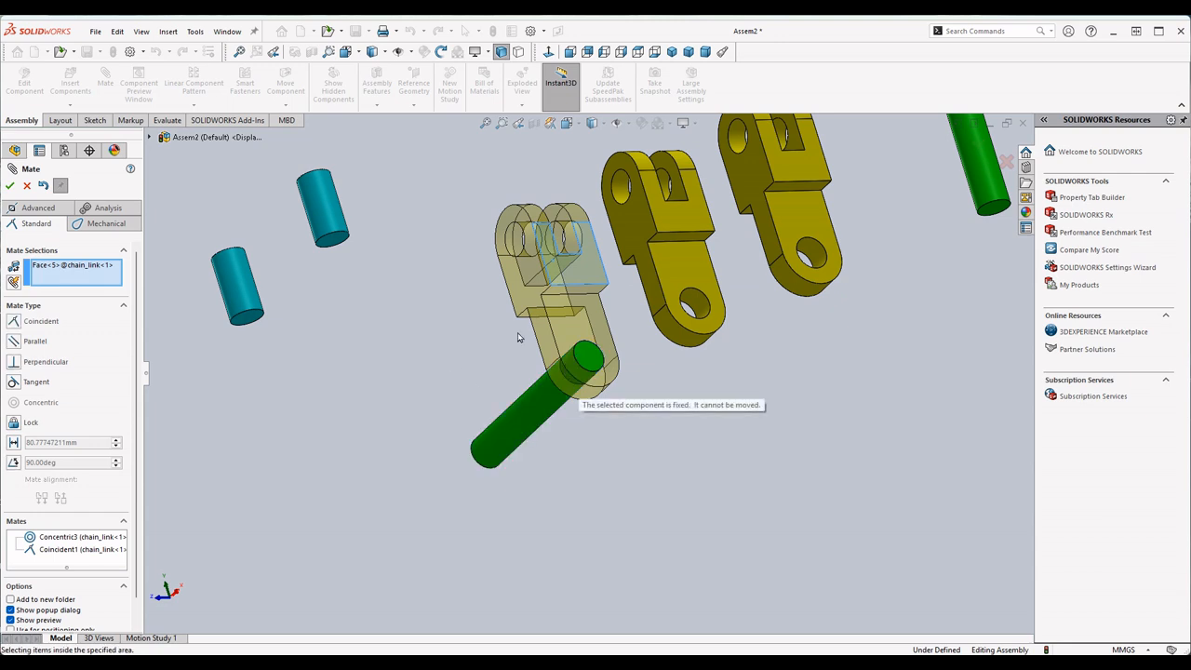
scroll(460, 353, up, 3)
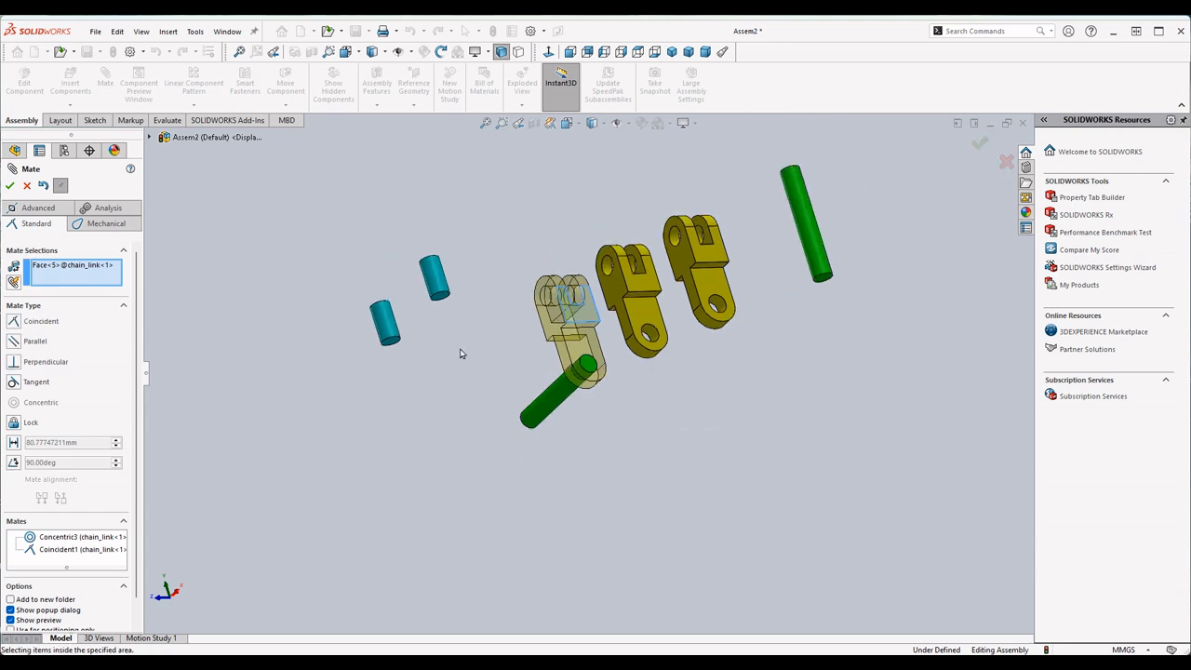
click(28, 186)
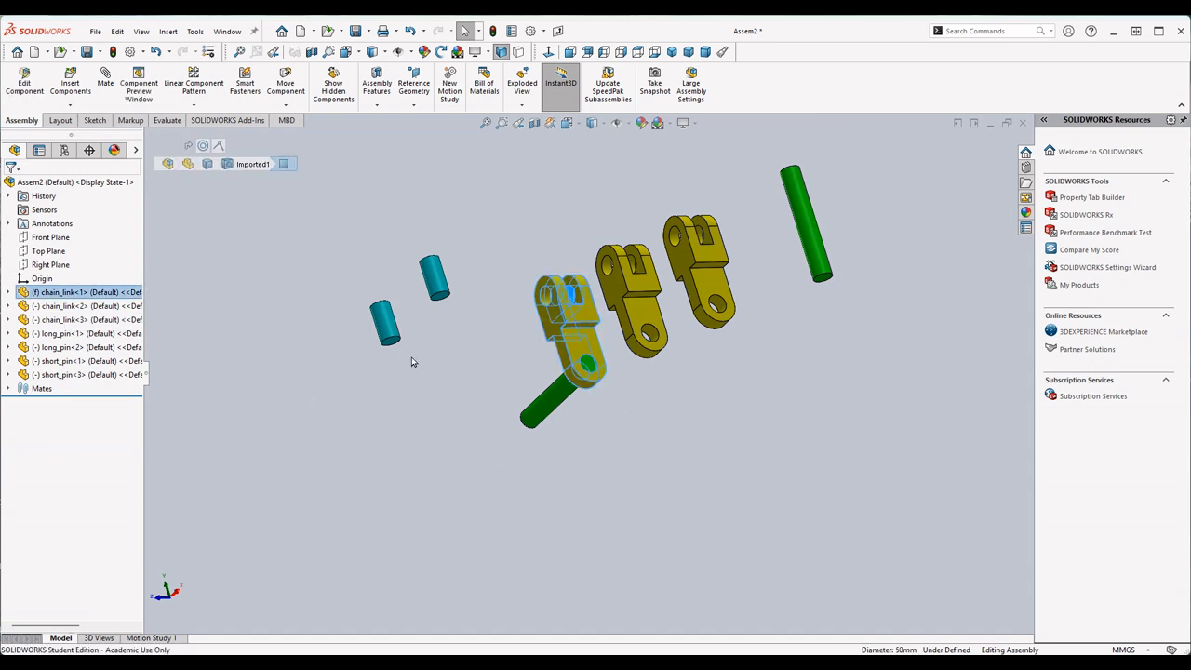
- Check the Float option of the first chain_link and the Fix option of the second, leaving both components as they are
right_click(98, 294)
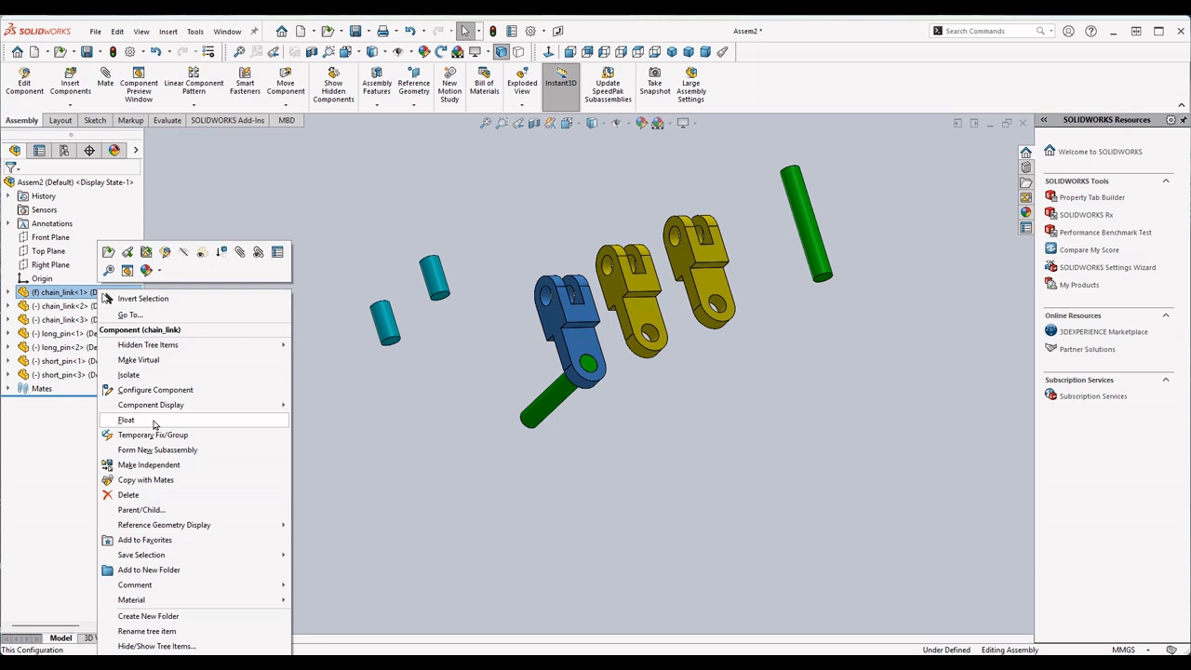
click(435, 383)
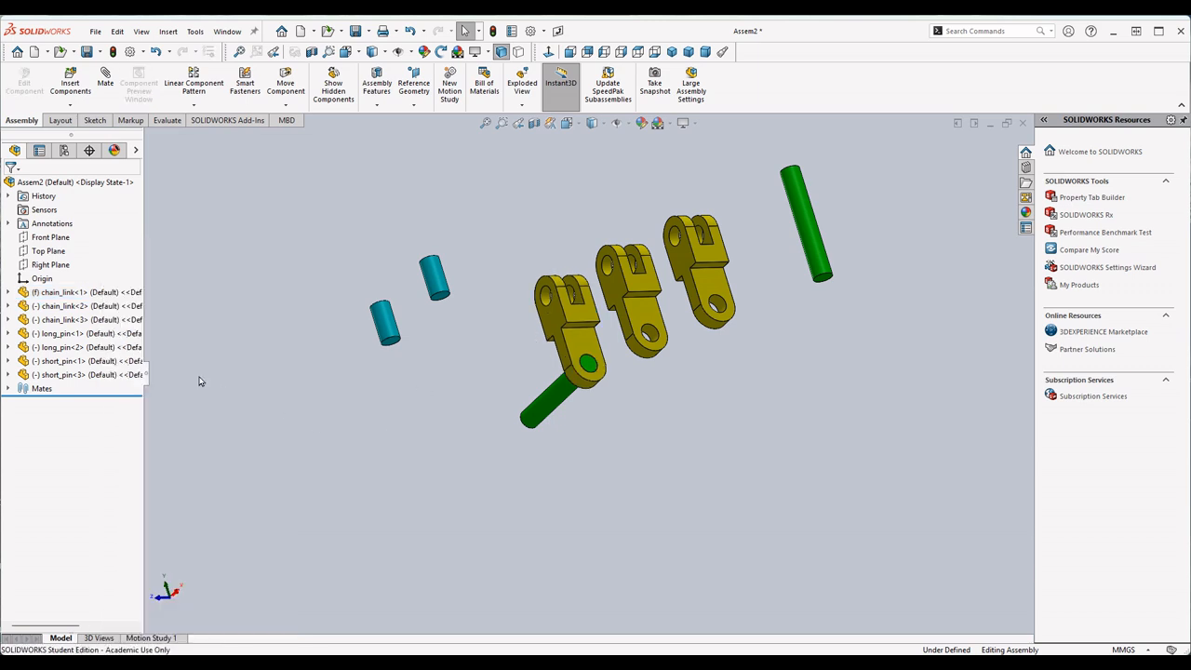
right_click(66, 308)
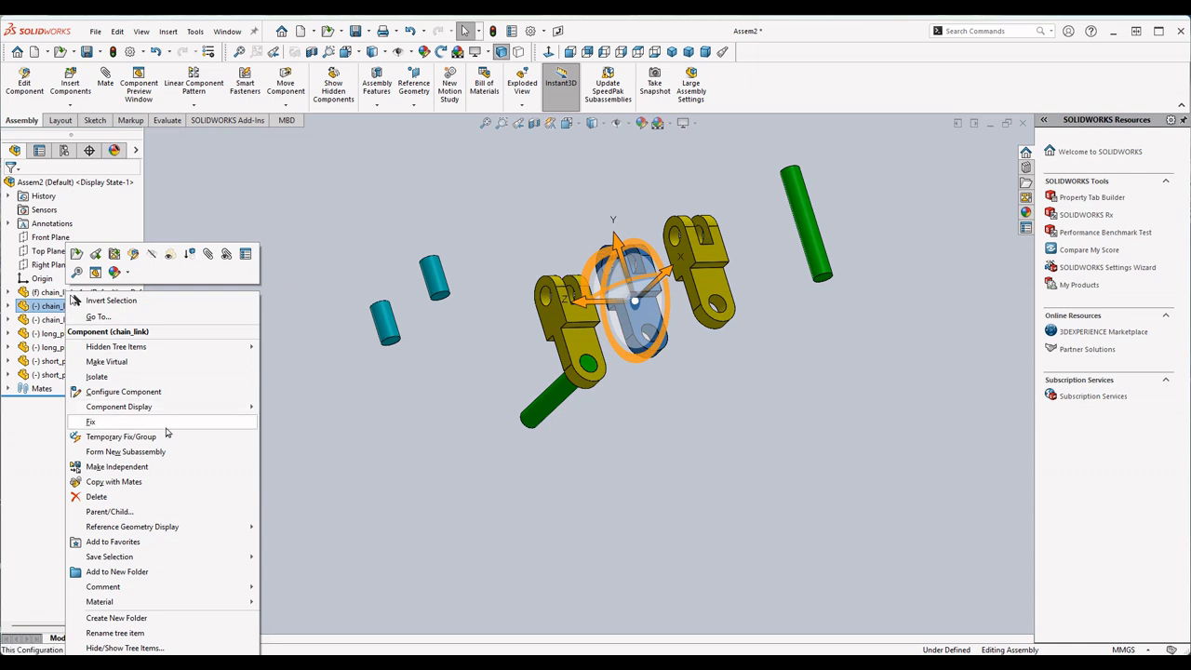
click(110, 424)
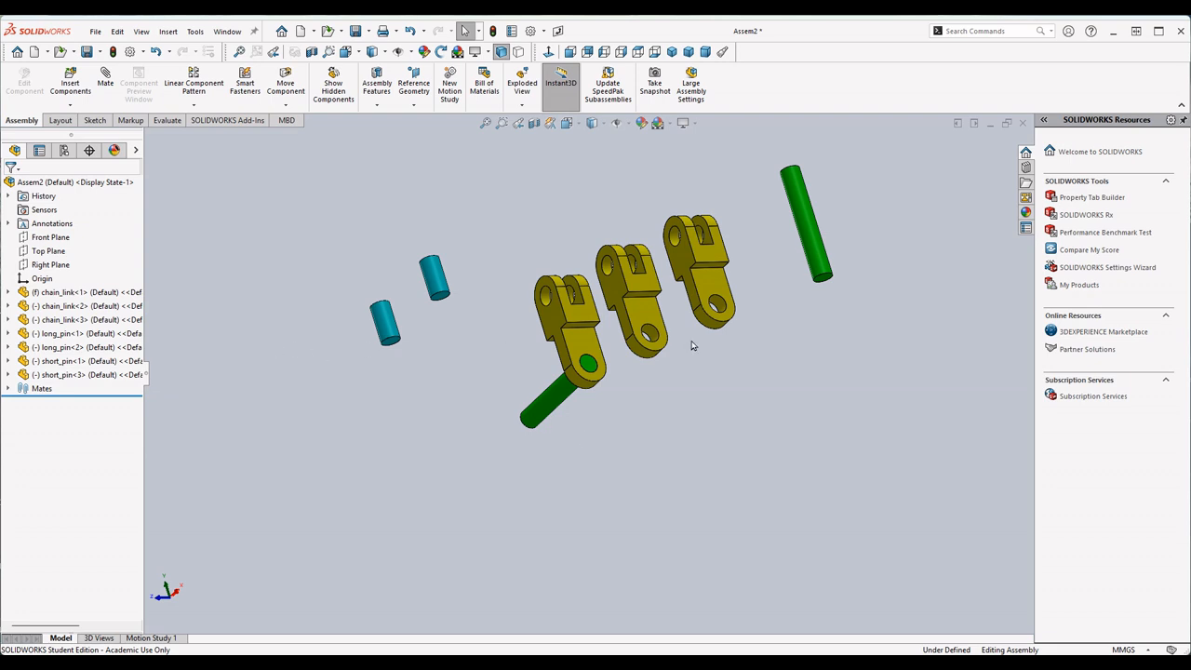
- Float the fixed first chain_link and move it with its mated long_pin away from the other two links
click(580, 336)
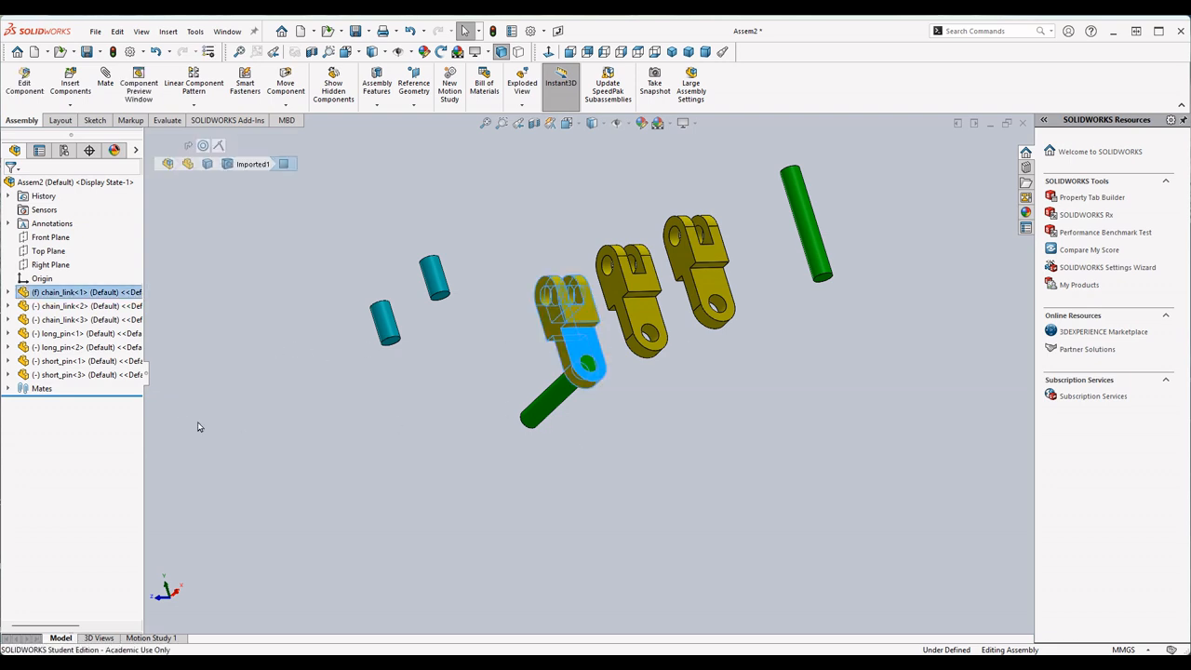
right_click(56, 294)
click(93, 422)
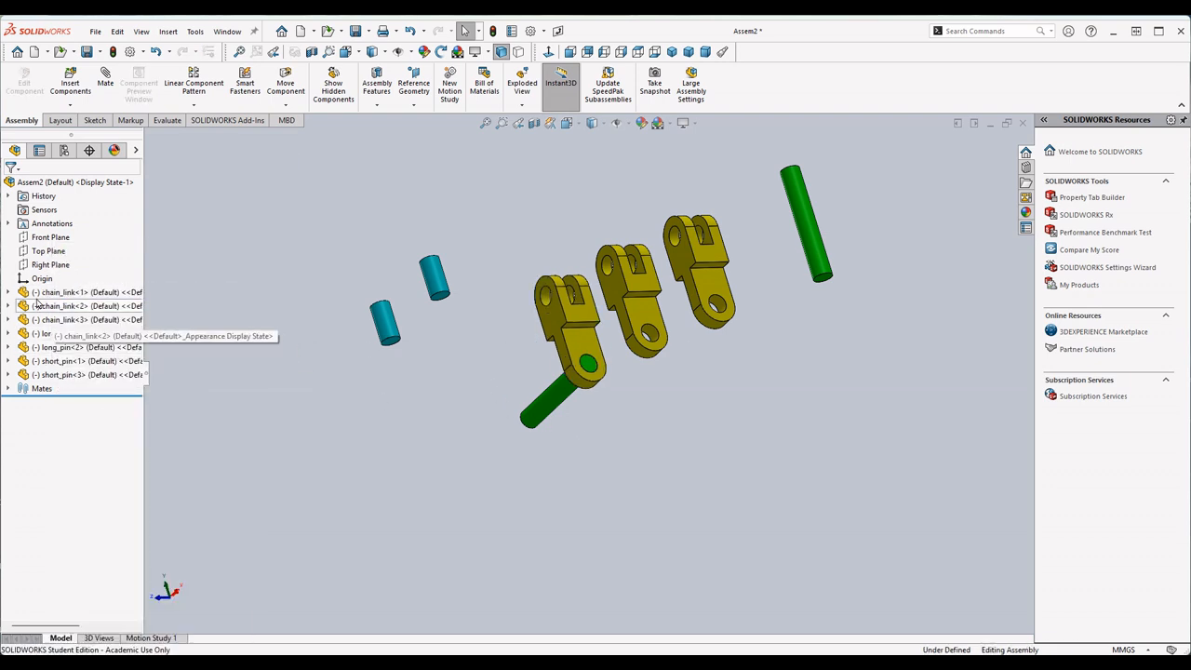
drag(587, 325, 467, 402)
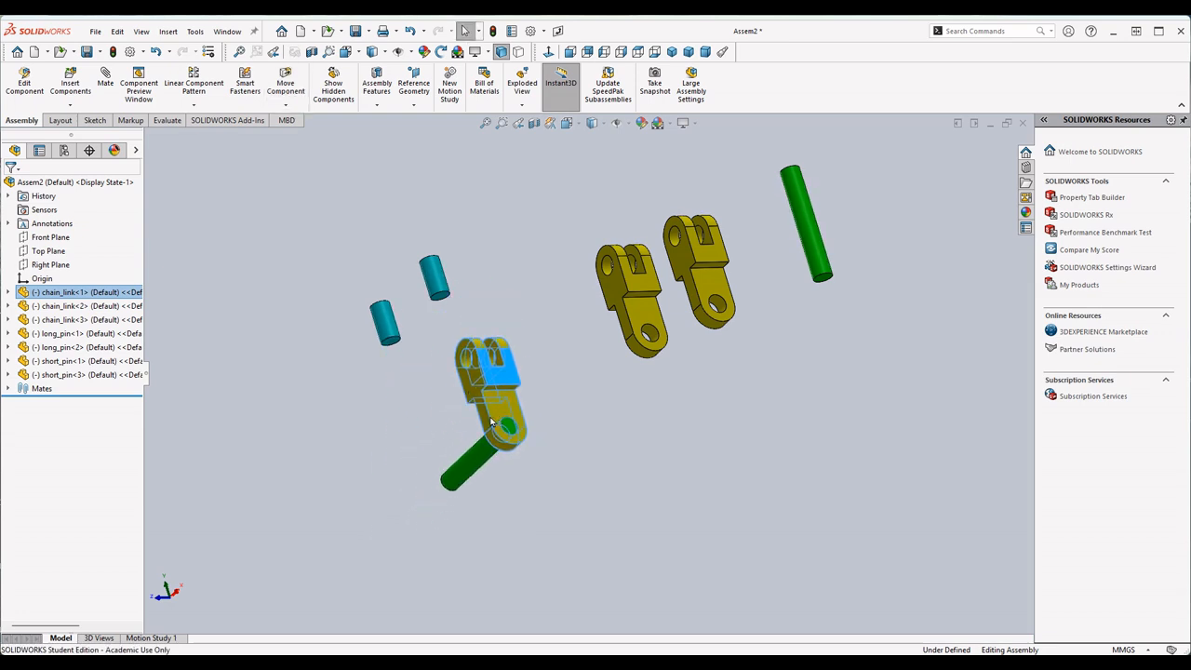
click(322, 301)
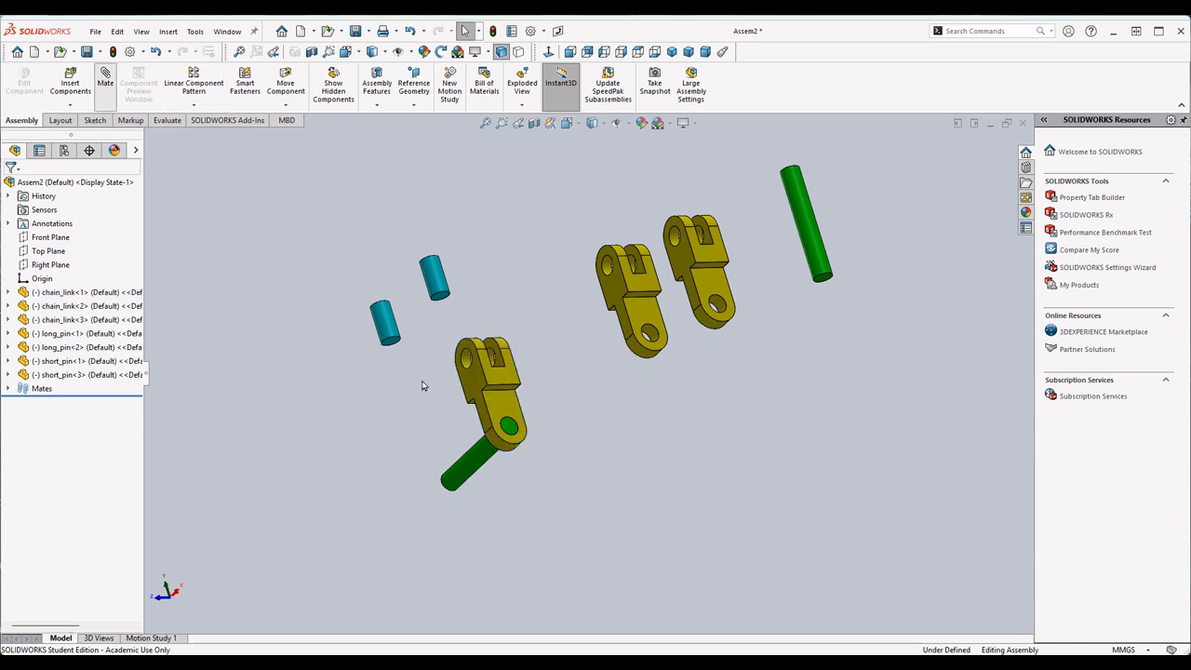
- Add a Concentric mate between the nearby short_pin's cylindrical face and the upper hole of the first chain_link
scroll(455, 322, down, 4)
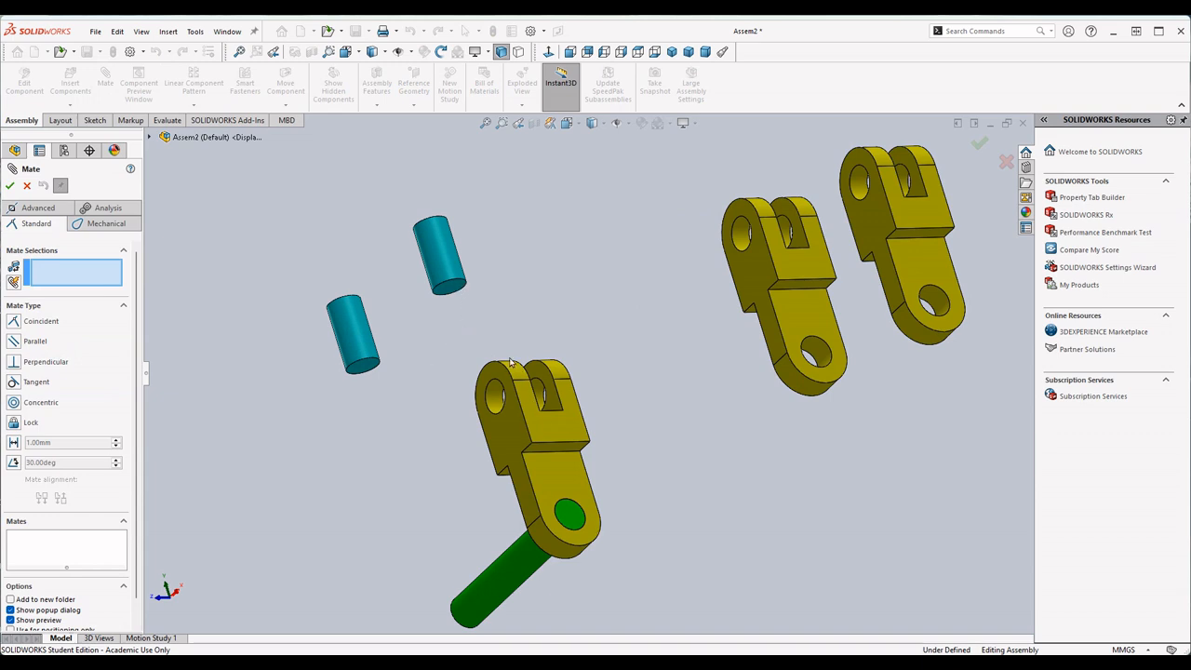
click(437, 237)
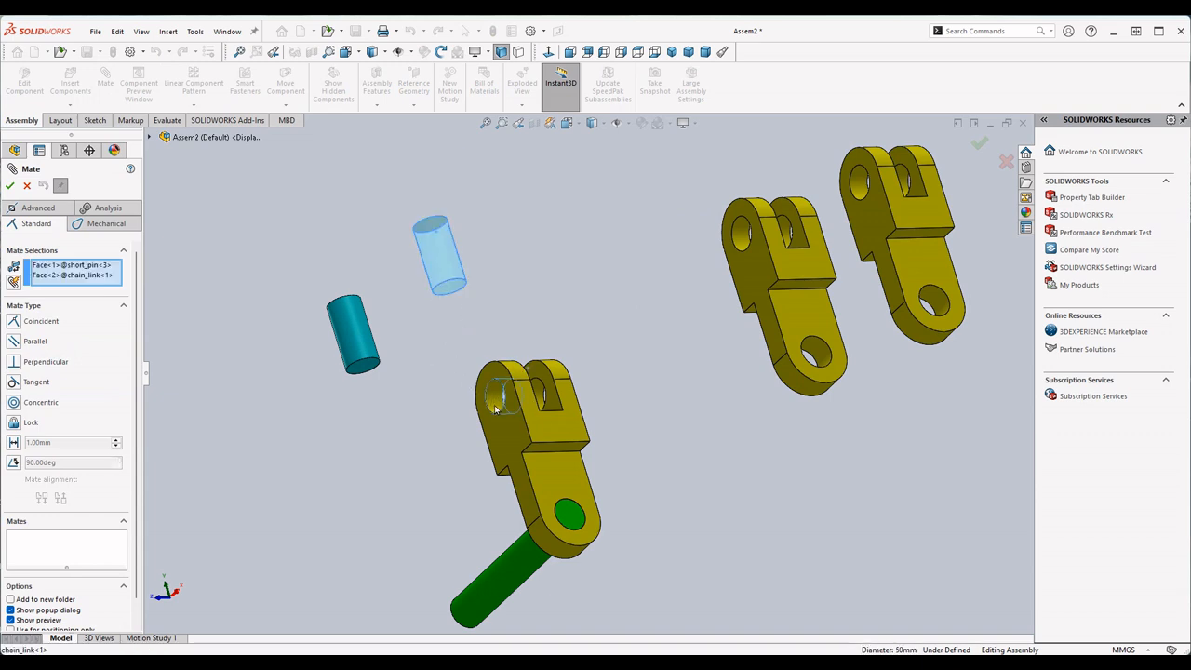
click(494, 397)
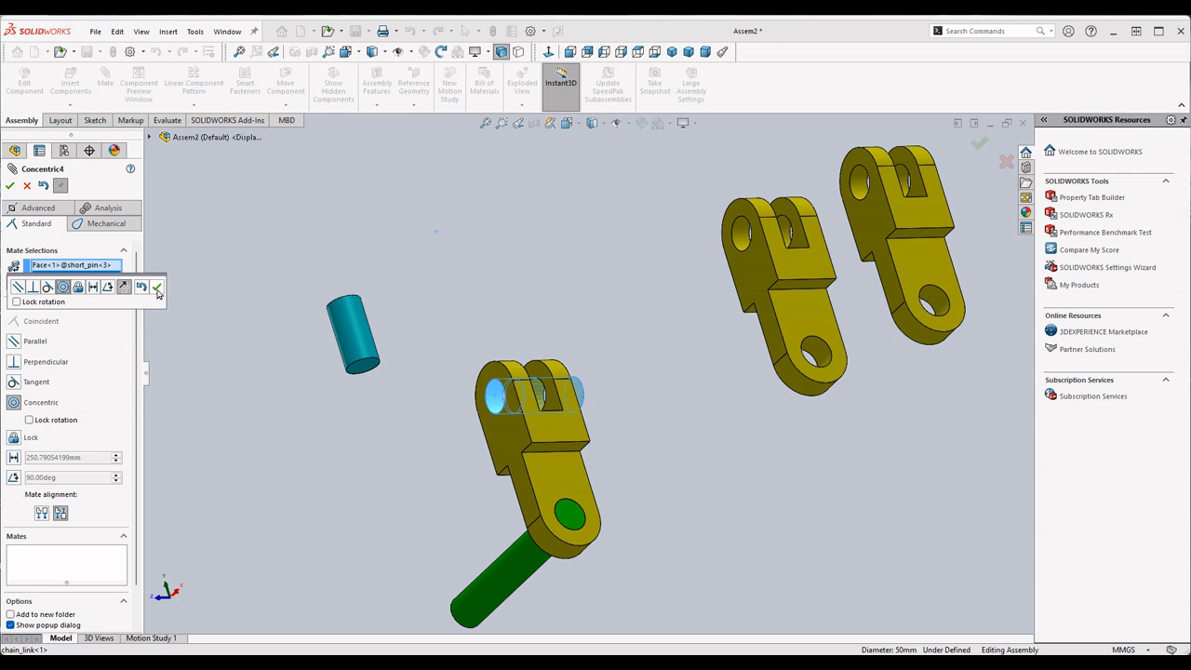
click(156, 287)
- Add a Coincident mate between that short_pin's end face and the outer side face around the first chain_link's upper hole
scroll(453, 446, down, 3)
middle_drag(538, 396, 597, 409)
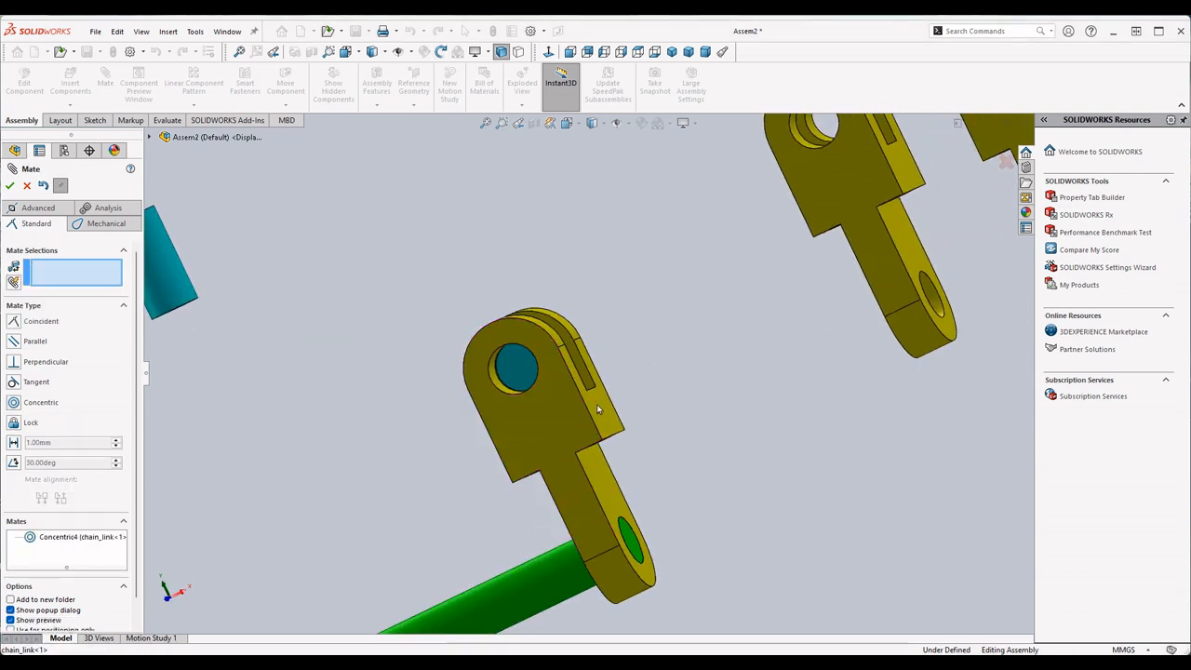
click(525, 370)
click(550, 417)
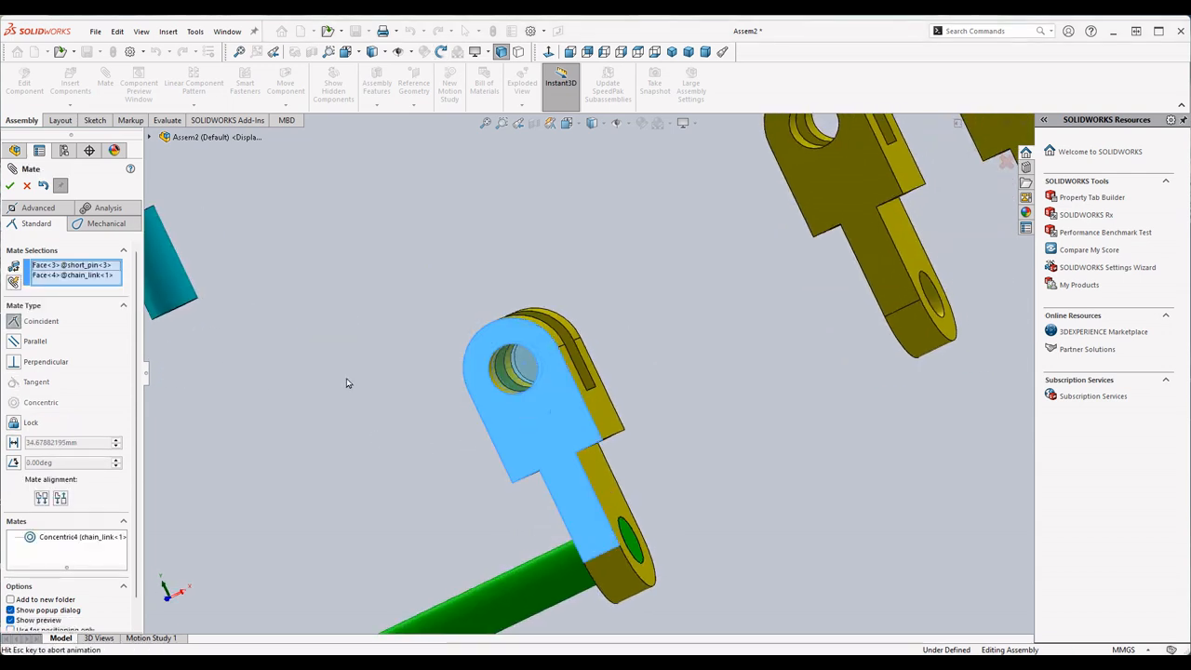
click(10, 186)
- Add a Concentric mate between the second chain_link's lower hole and the short_pin in the first chain_link
middle_drag(399, 327, 665, 369)
scroll(765, 342, up, 5)
click(773, 358)
scroll(735, 372, down, 8)
scroll(691, 404, up, 8)
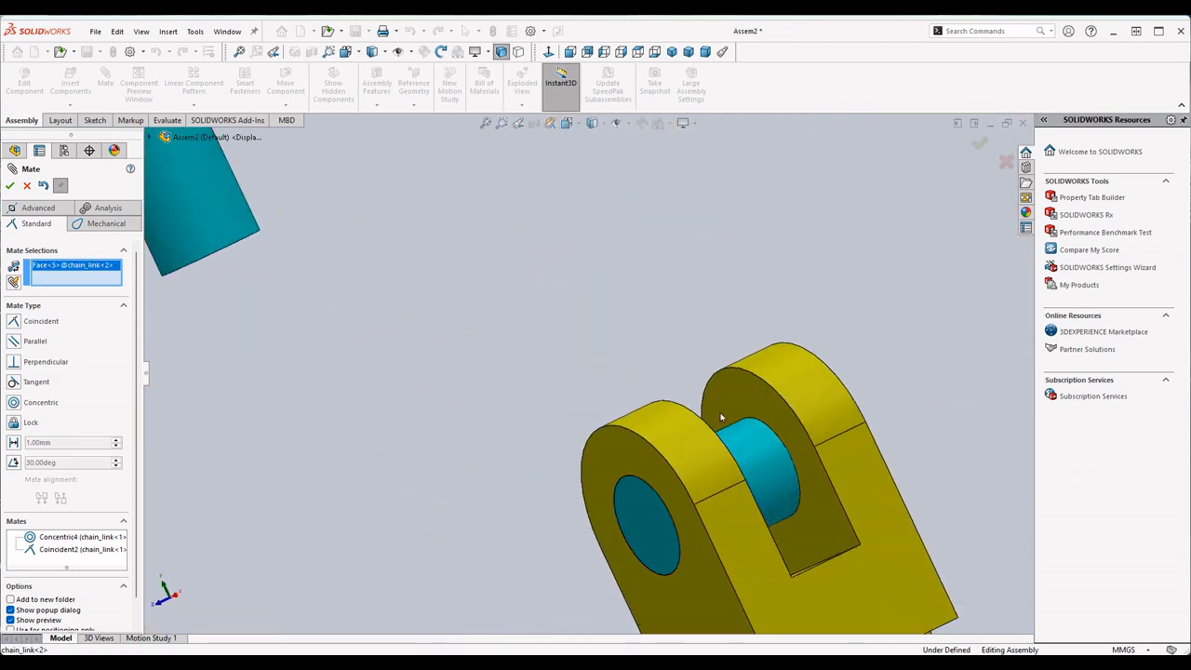
click(766, 465)
scroll(772, 465, down, 5)
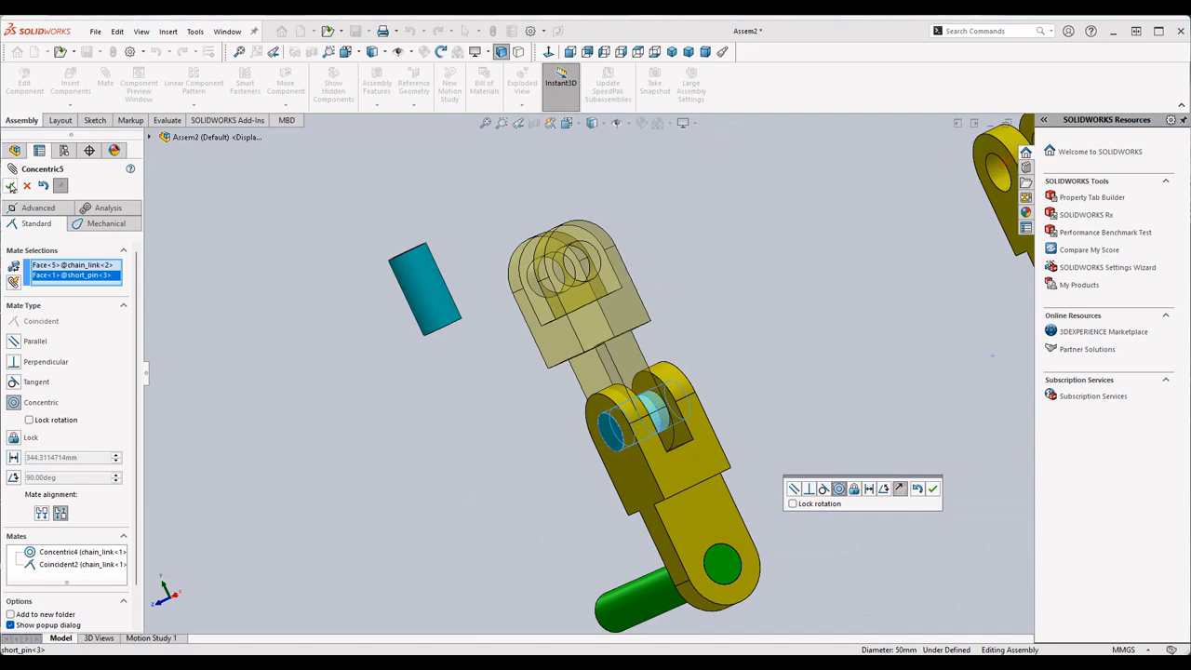
click(11, 186)
- Add a Coincident mate between the side face of the second chain_link's lower tab and the first chain_link's fork
scroll(664, 376, up, 3)
click(674, 448)
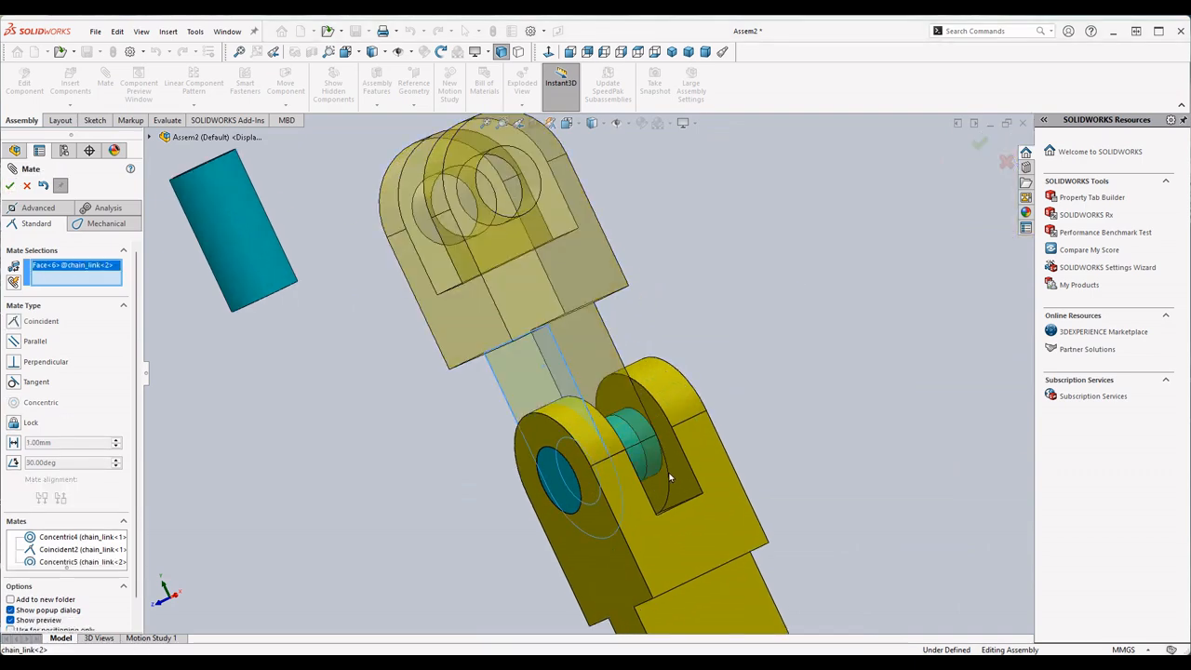
scroll(675, 449, up, 1)
scroll(675, 449, down, 3)
scroll(692, 521, up, 5)
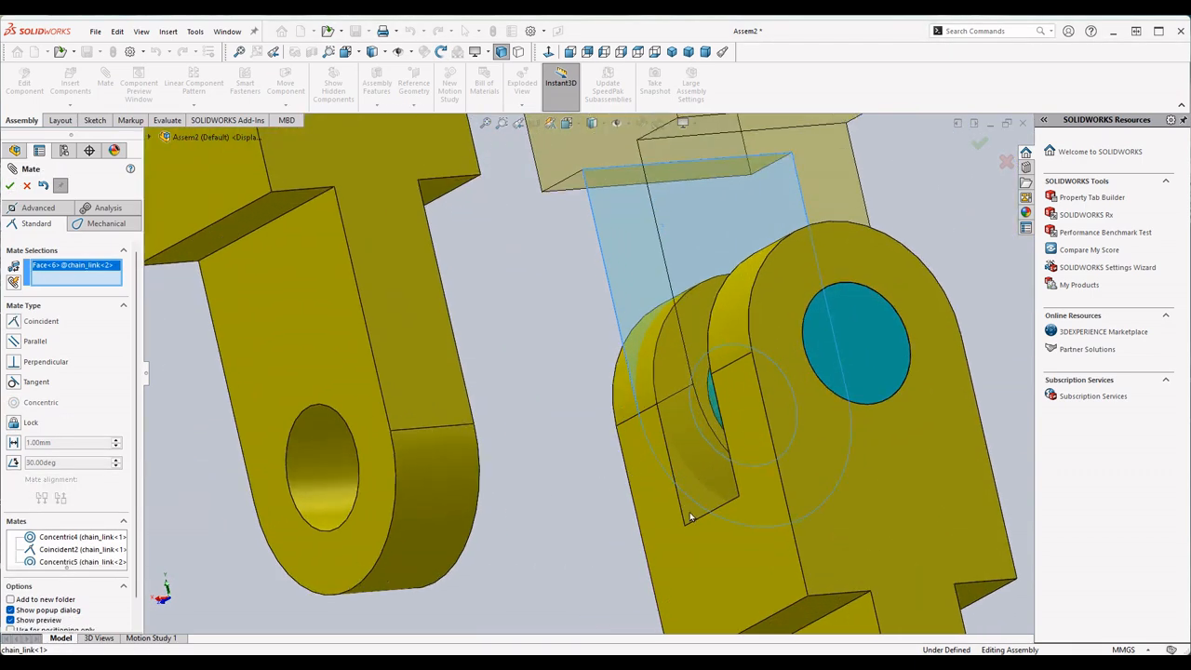
click(692, 518)
click(10, 186)
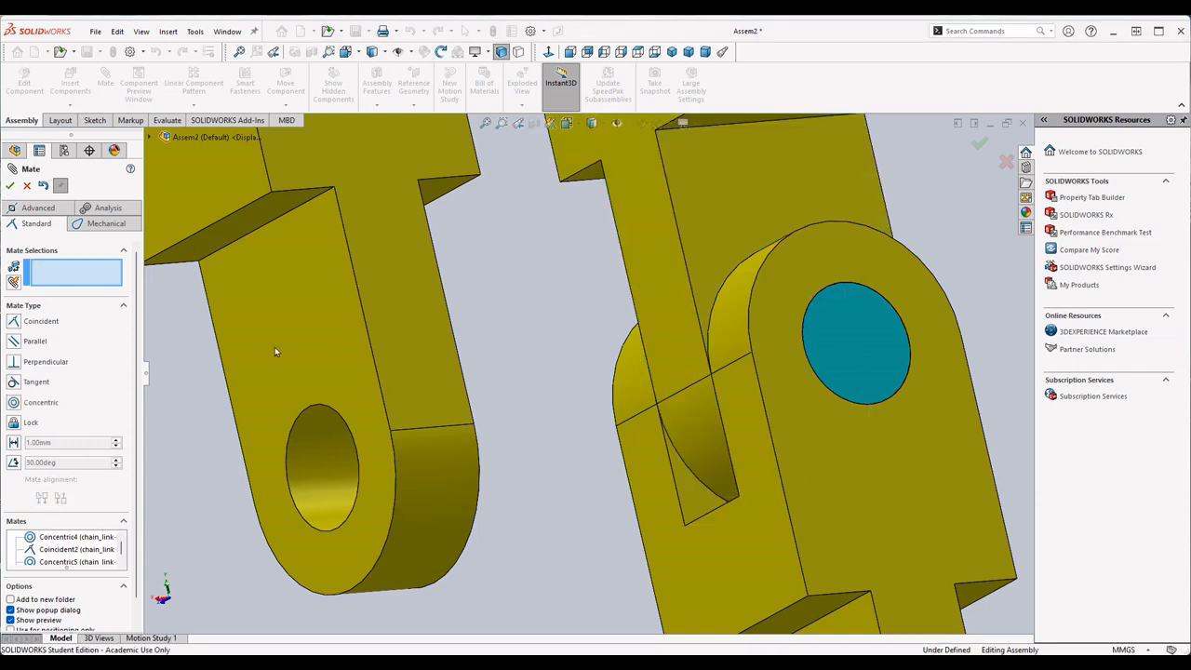
- Add a Concentric mate between the remaining short_pin's cylindrical face and the upper hole of the second chain_link
scroll(769, 418, down, 8)
middle_drag(769, 418, 734, 327)
scroll(605, 361, down, 3)
middle_drag(525, 260, 470, 280)
scroll(470, 280, up, 2)
scroll(429, 280, up, 2)
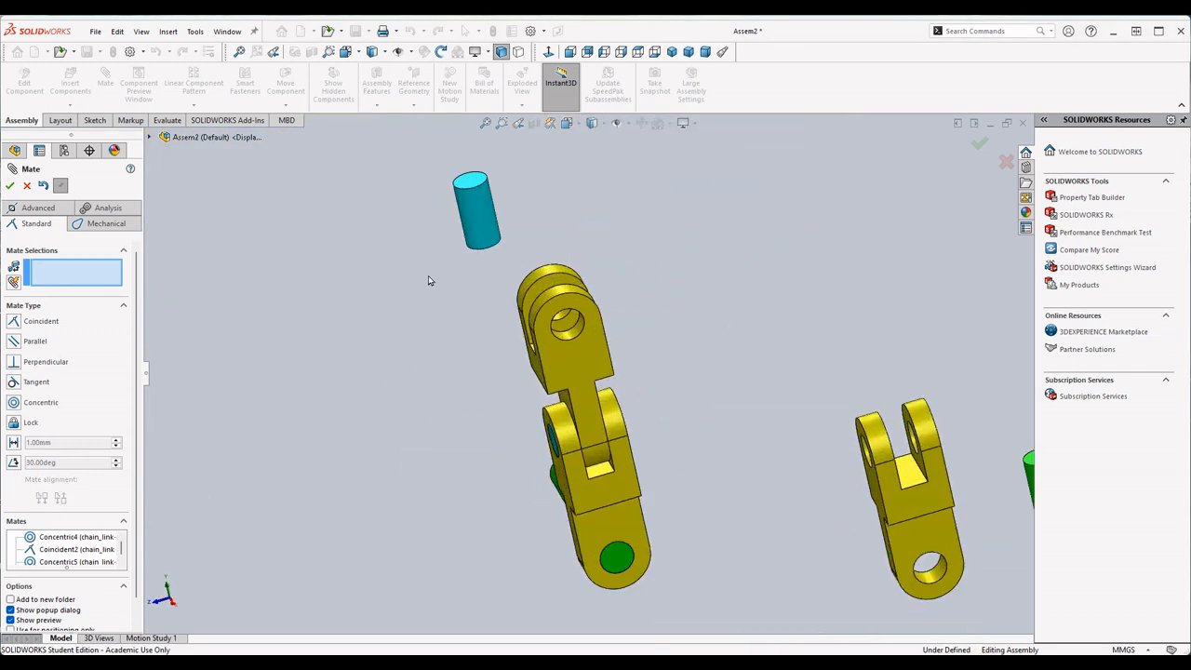
click(473, 238)
scroll(573, 343, up, 4)
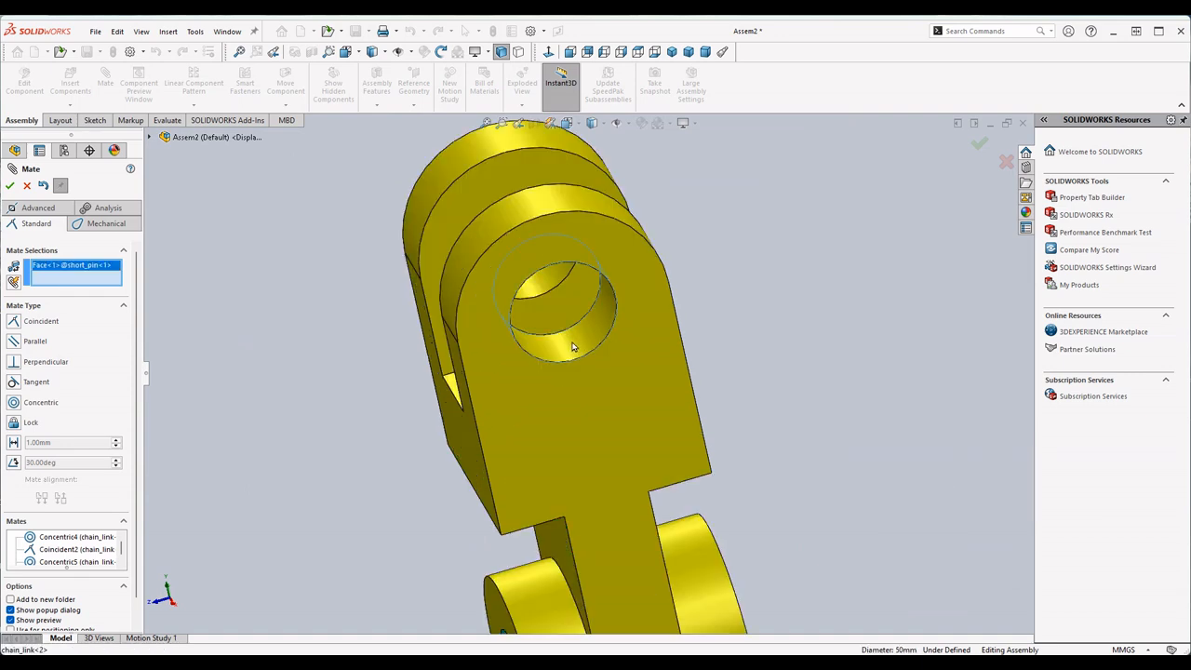
click(572, 343)
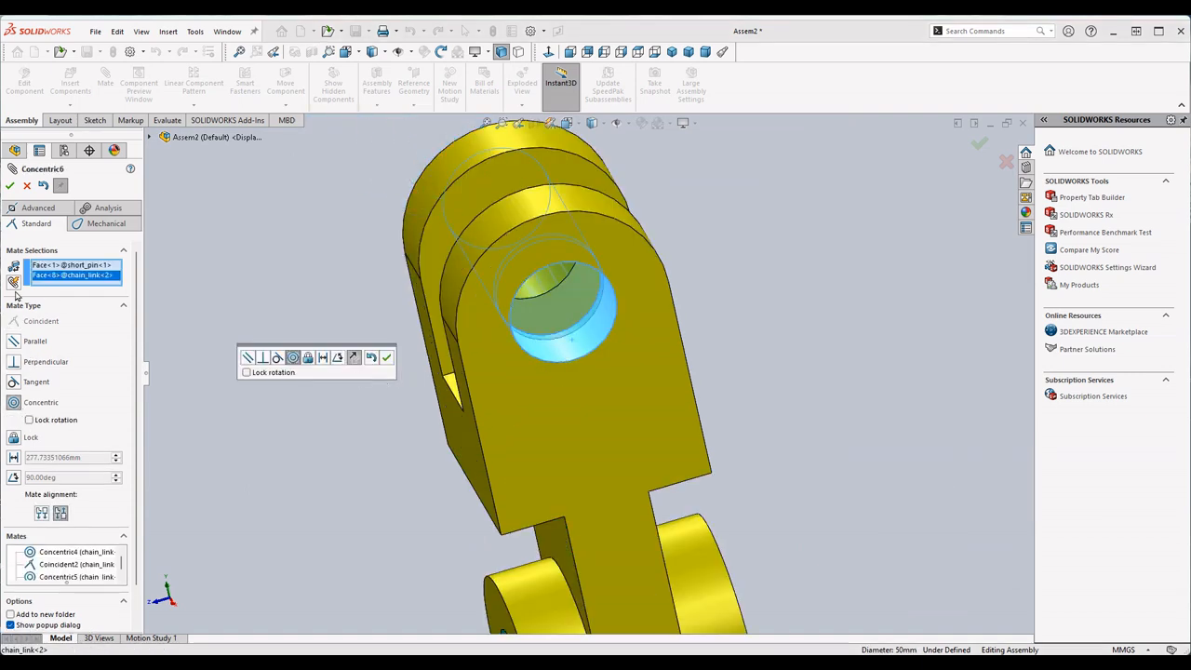
click(9, 185)
scroll(605, 383, down, 5)
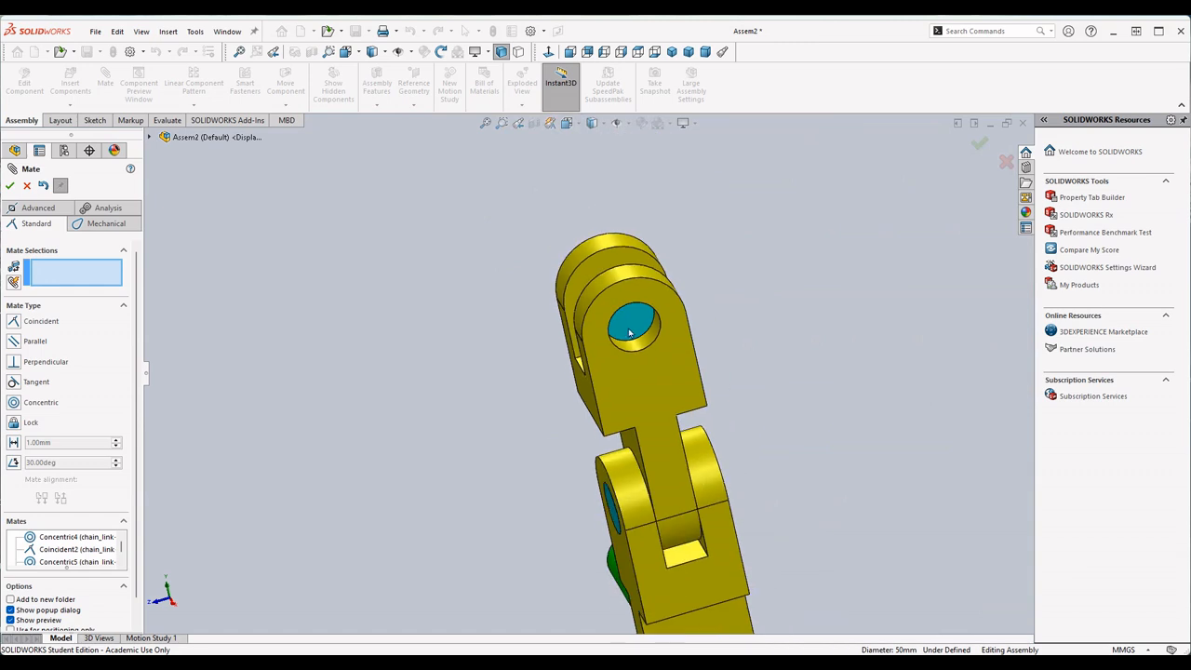
middle_drag(674, 359, 565, 402)
scroll(849, 368, up, 5)
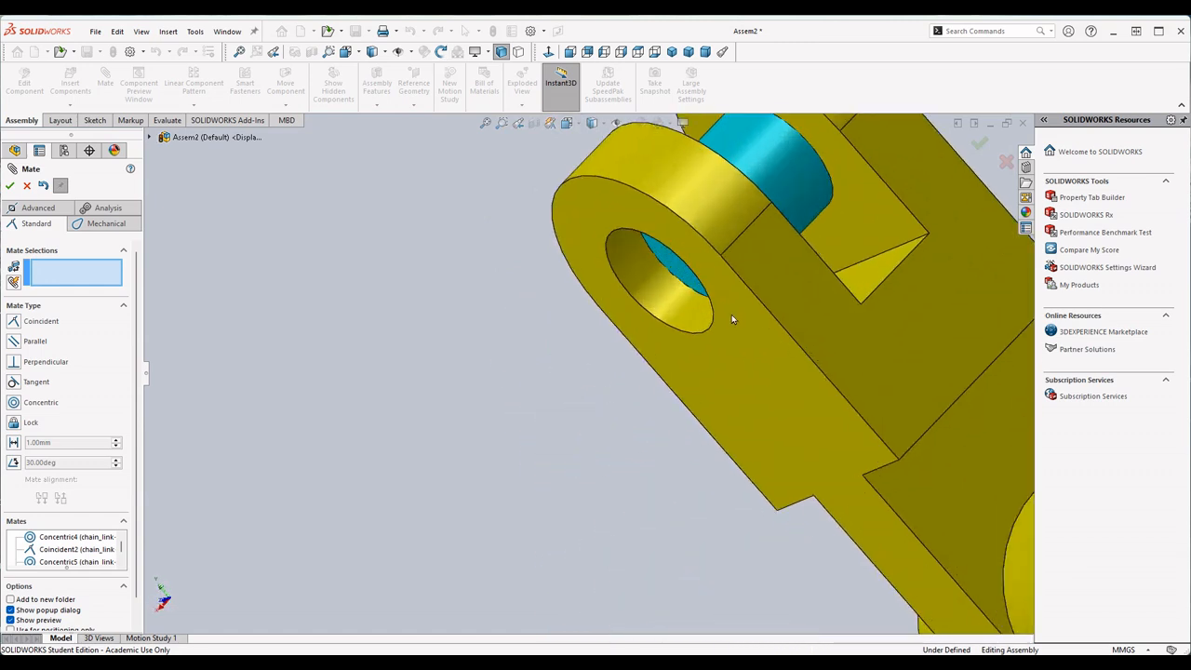
click(682, 274)
click(769, 405)
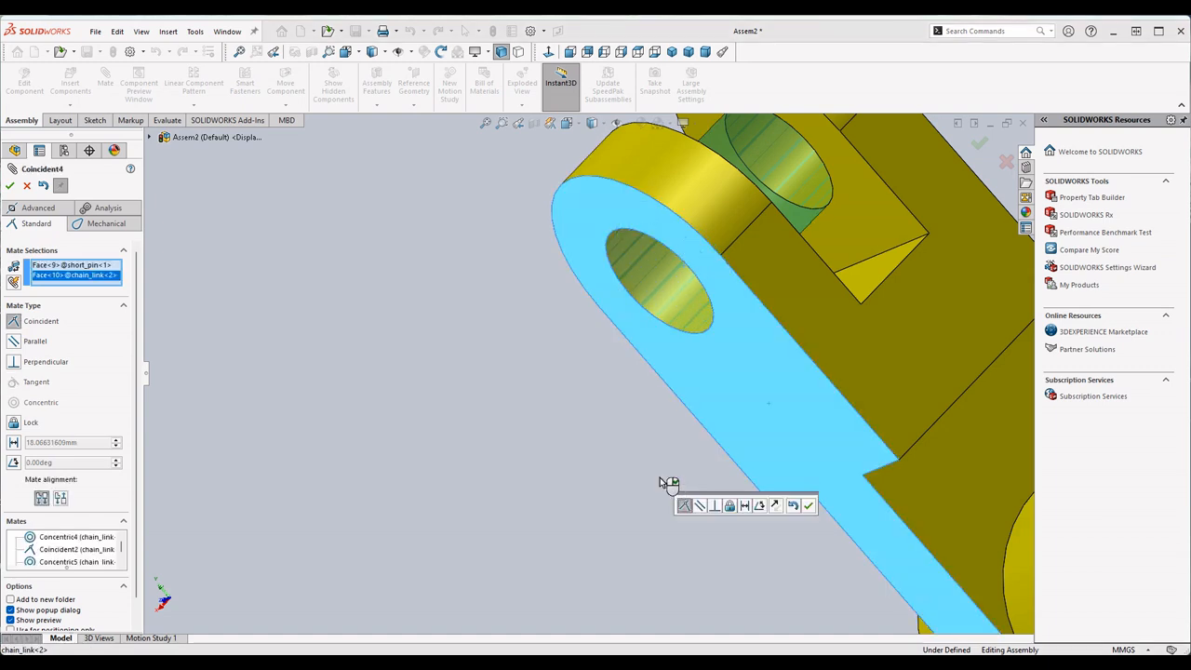
right_click(72, 282)
click(104, 300)
right_click(68, 269)
click(100, 288)
scroll(511, 401, up, 3)
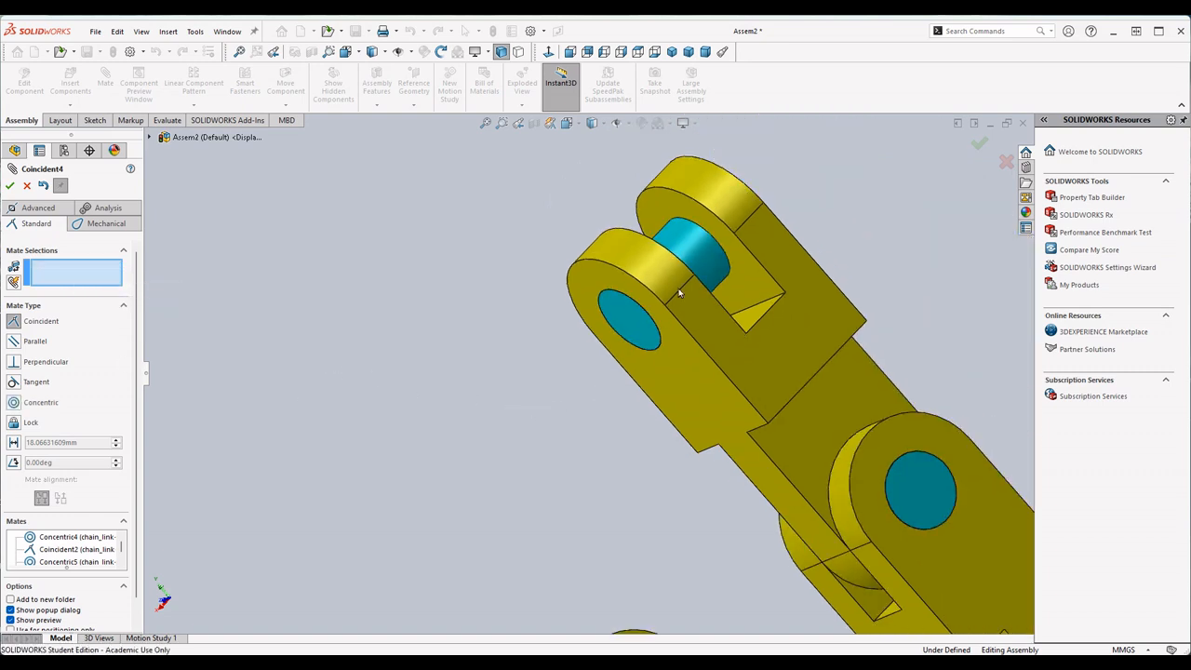
mouse_move(695, 259)
mouse_down()
mouse_move(636, 309)
mouse_move(678, 251)
mouse_up()
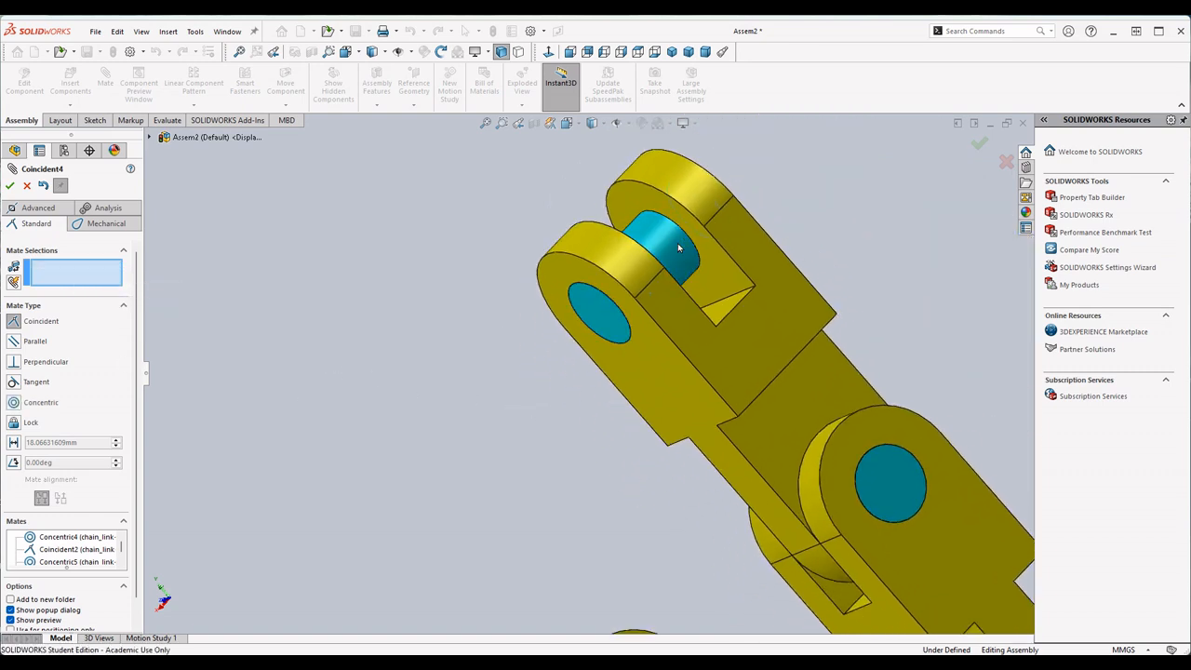
drag(599, 320, 545, 340)
drag(694, 374, 652, 404)
ctrl+middle_drag(600, 310, 632, 265)
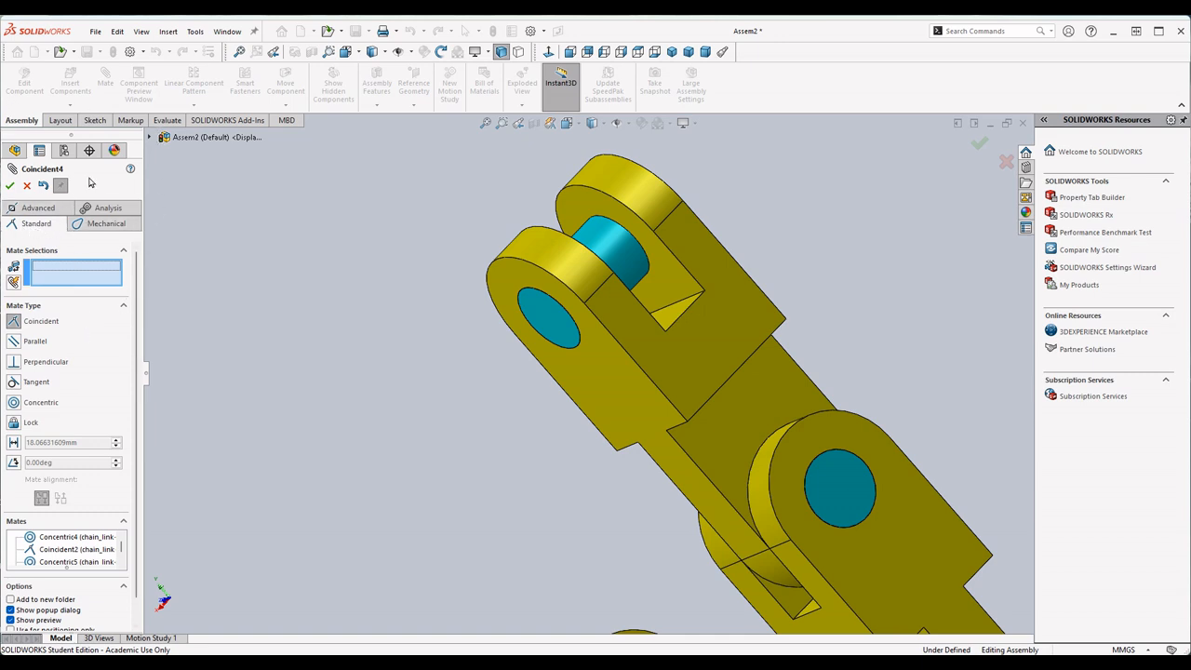
- Start an advanced Width mate with both end faces of the second chain_link's short_pin as the first width selections
click(34, 209)
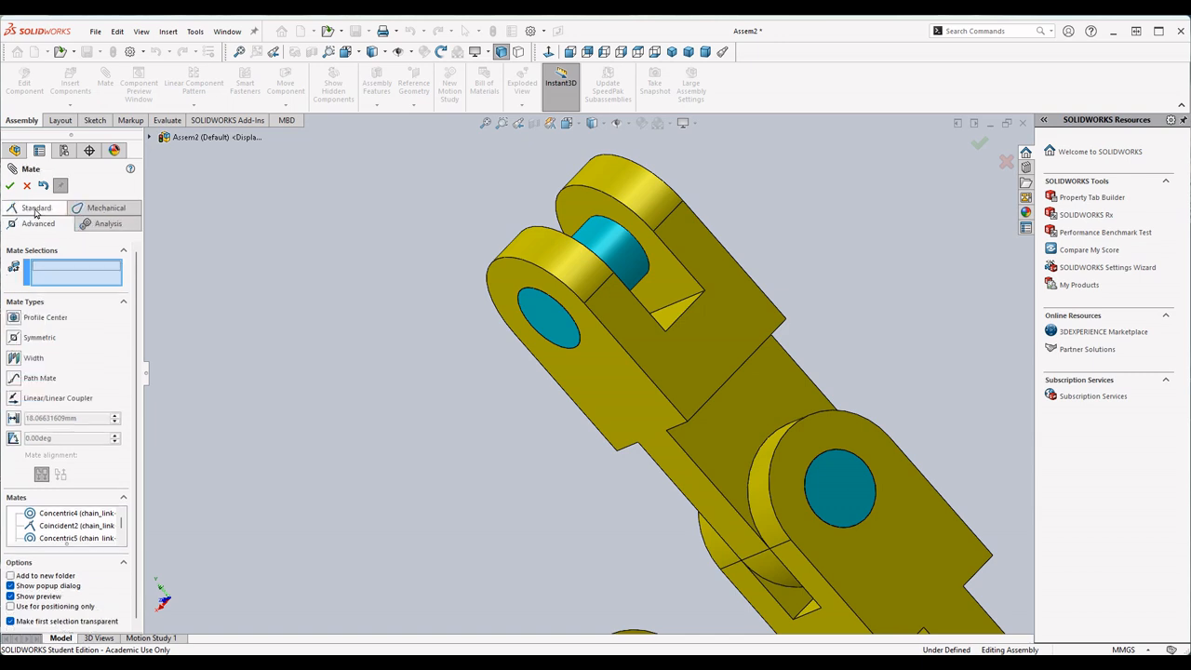
click(16, 363)
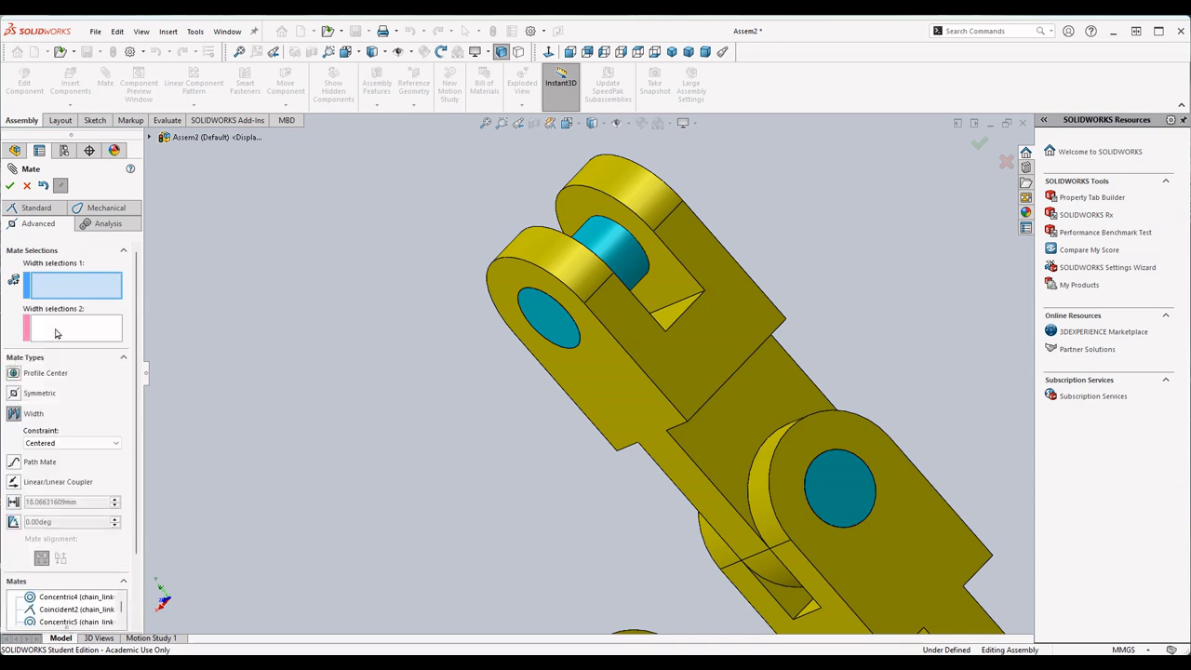
click(50, 326)
click(55, 284)
click(58, 326)
click(60, 287)
click(58, 330)
click(78, 292)
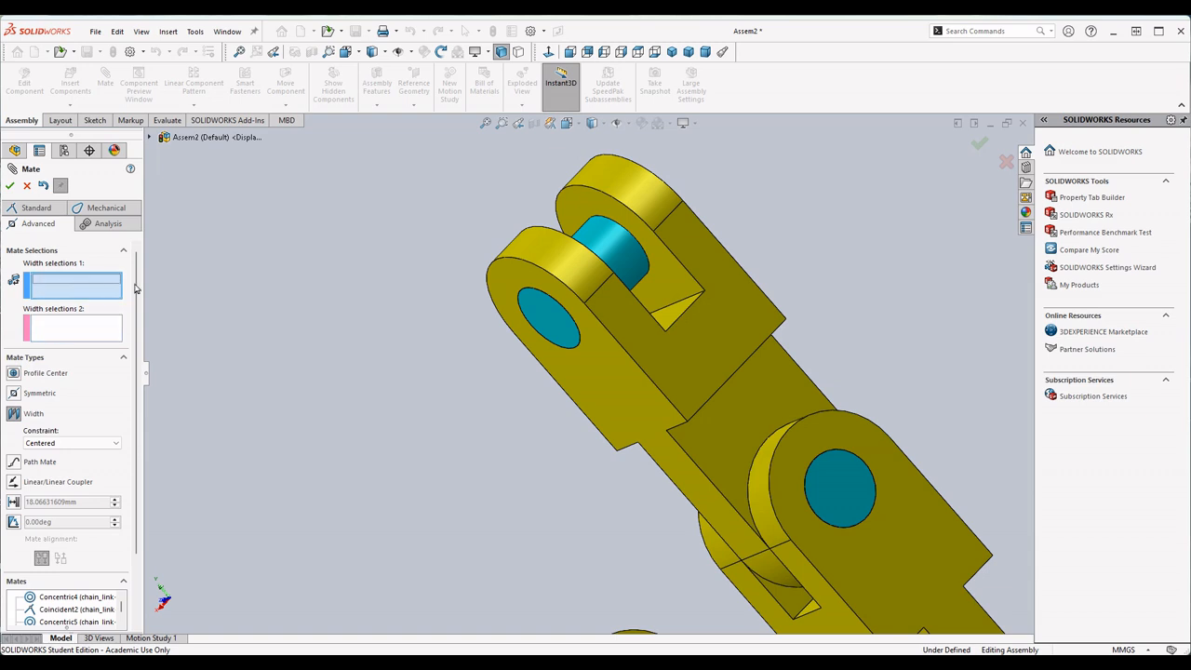
click(553, 319)
middle_drag(554, 319, 721, 218)
click(694, 177)
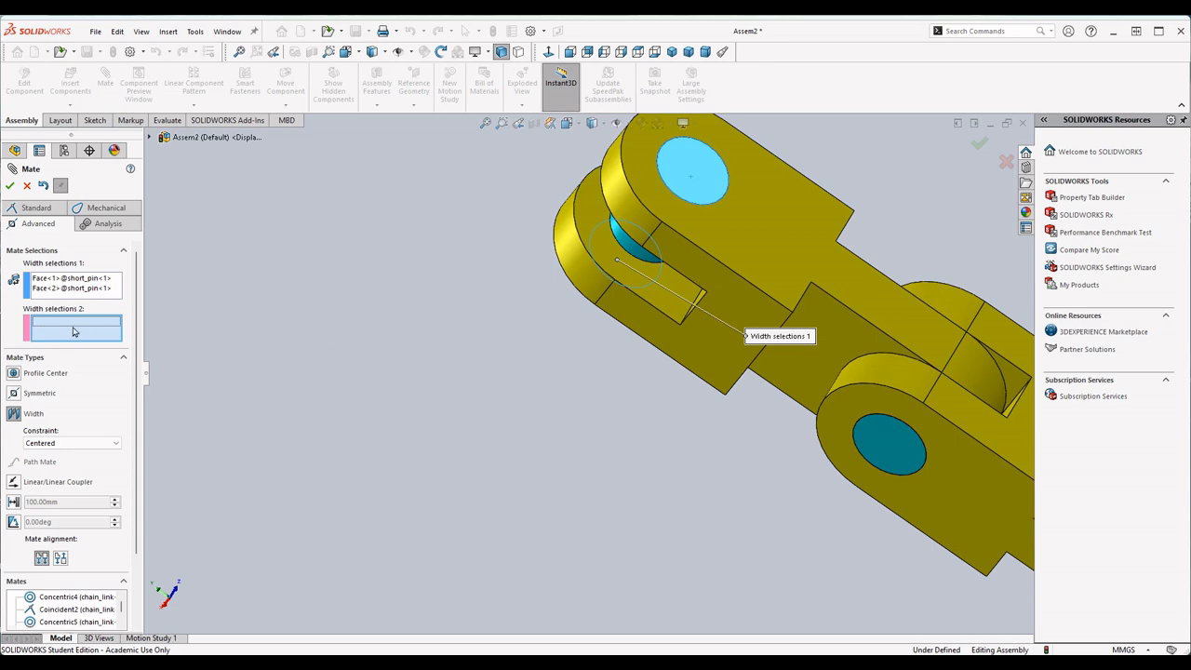
- Complete the Width mate with the second chain_link's two outer side faces as second width selections, using the Centered constraint
click(792, 245)
middle_drag(792, 245, 742, 308)
click(275, 481)
middle_drag(582, 378, 535, 429)
click(79, 444)
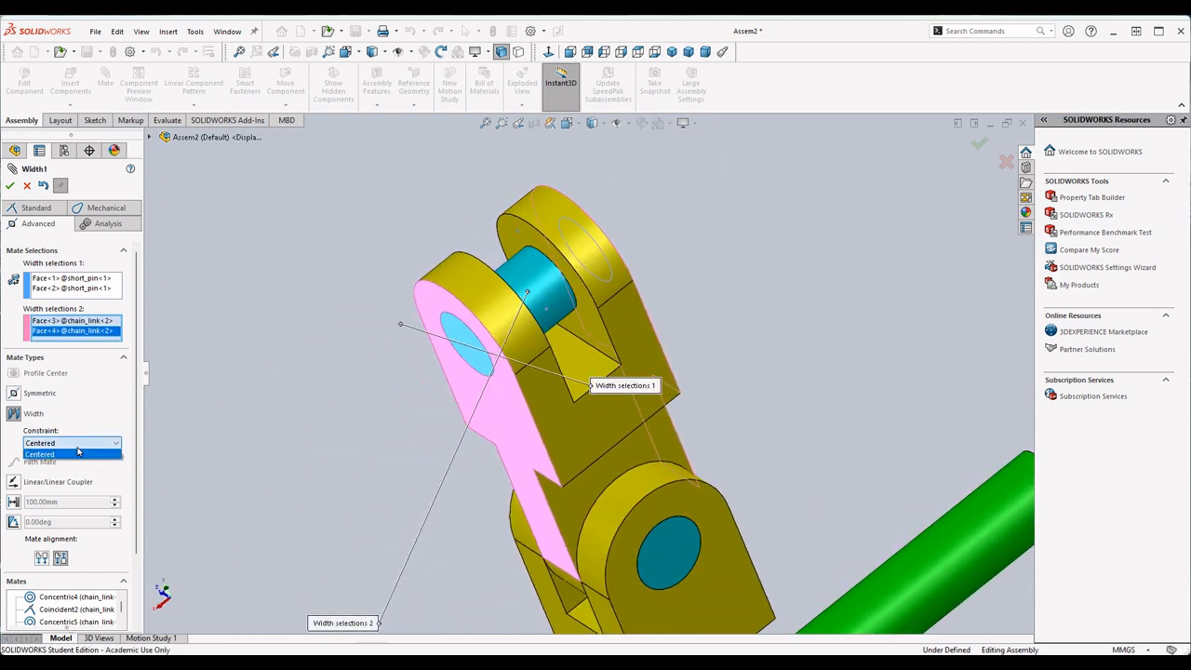
click(71, 455)
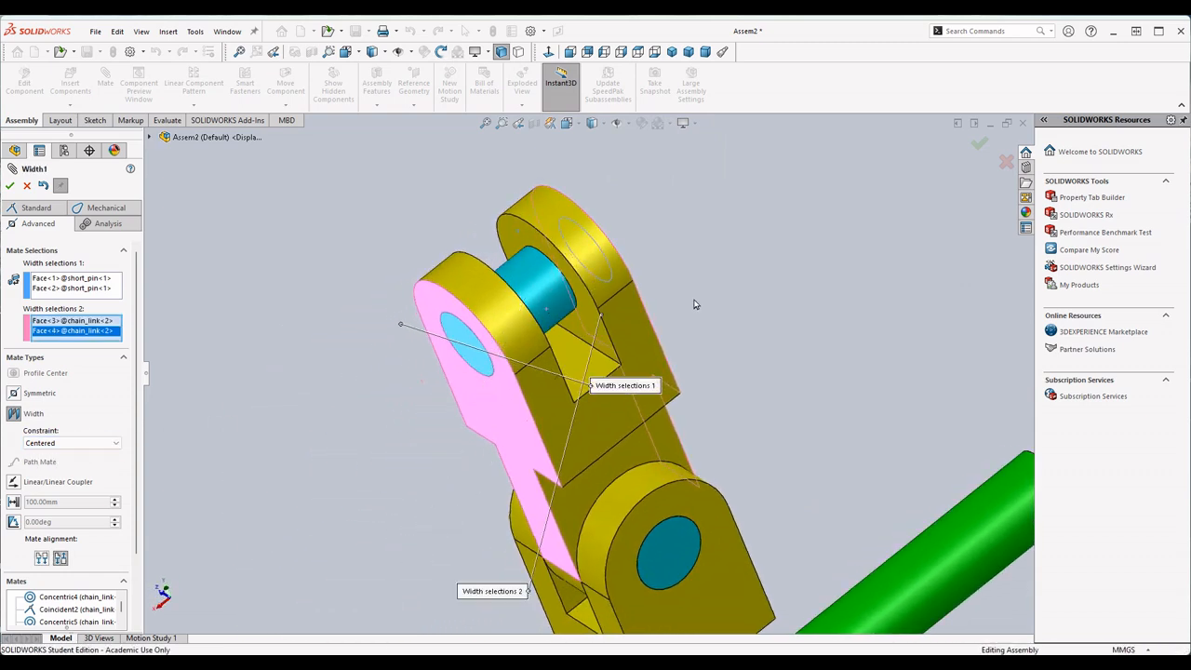
middle_drag(694, 298, 666, 328)
middle_drag(711, 292, 695, 320)
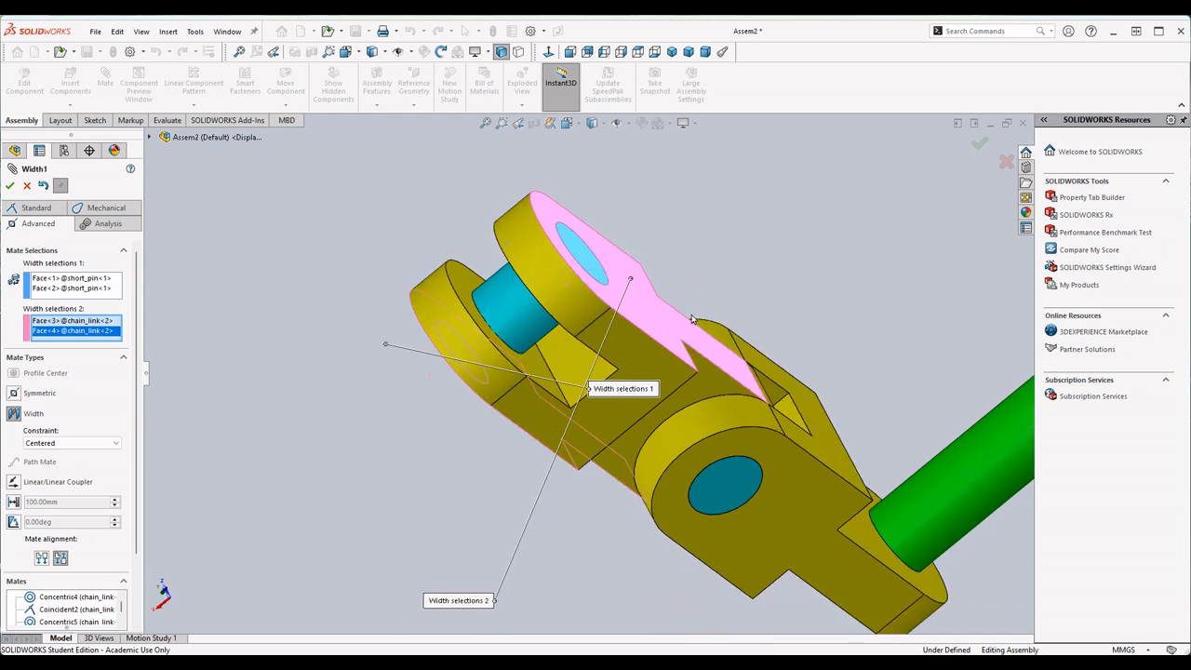
click(520, 321)
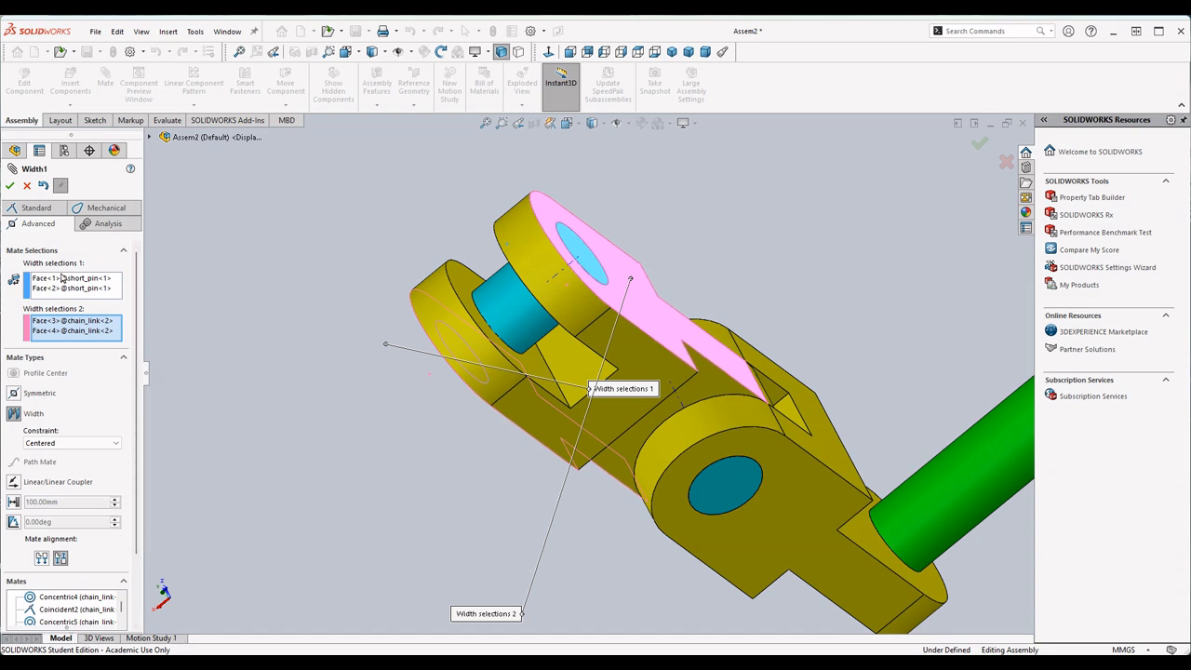
click(10, 186)
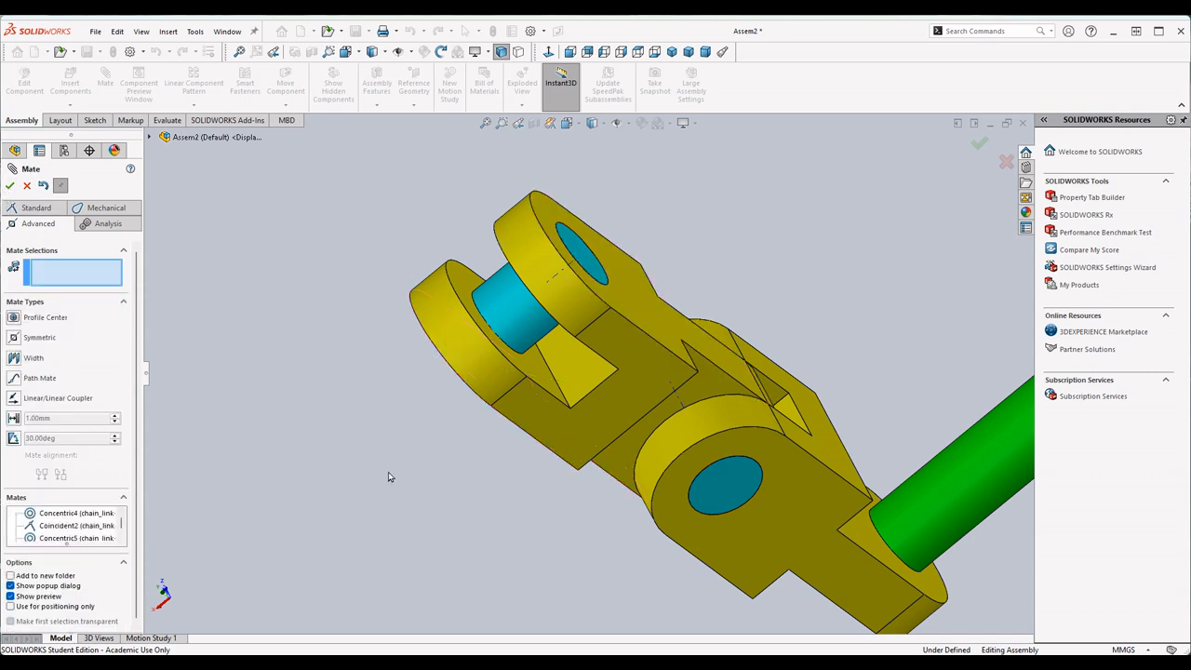
- Add a Concentric mate between the third chain_link's single-tab hole and the short_pin in the second chain_link's fork
scroll(389, 477, up, 3)
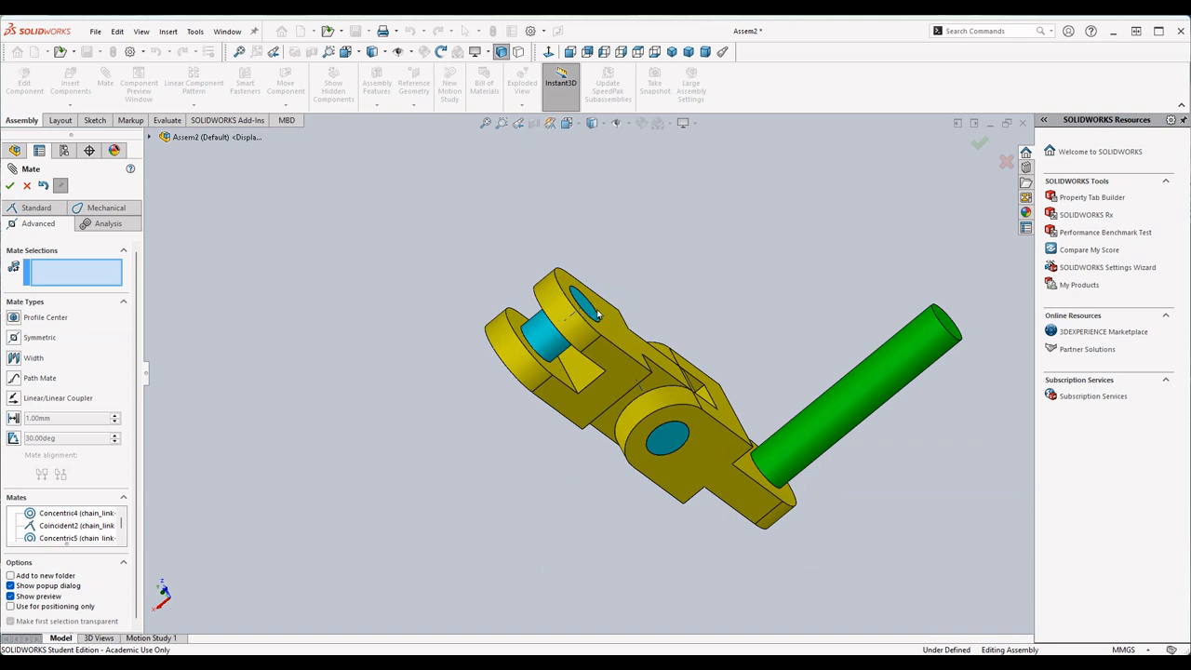
scroll(537, 398, up, 2)
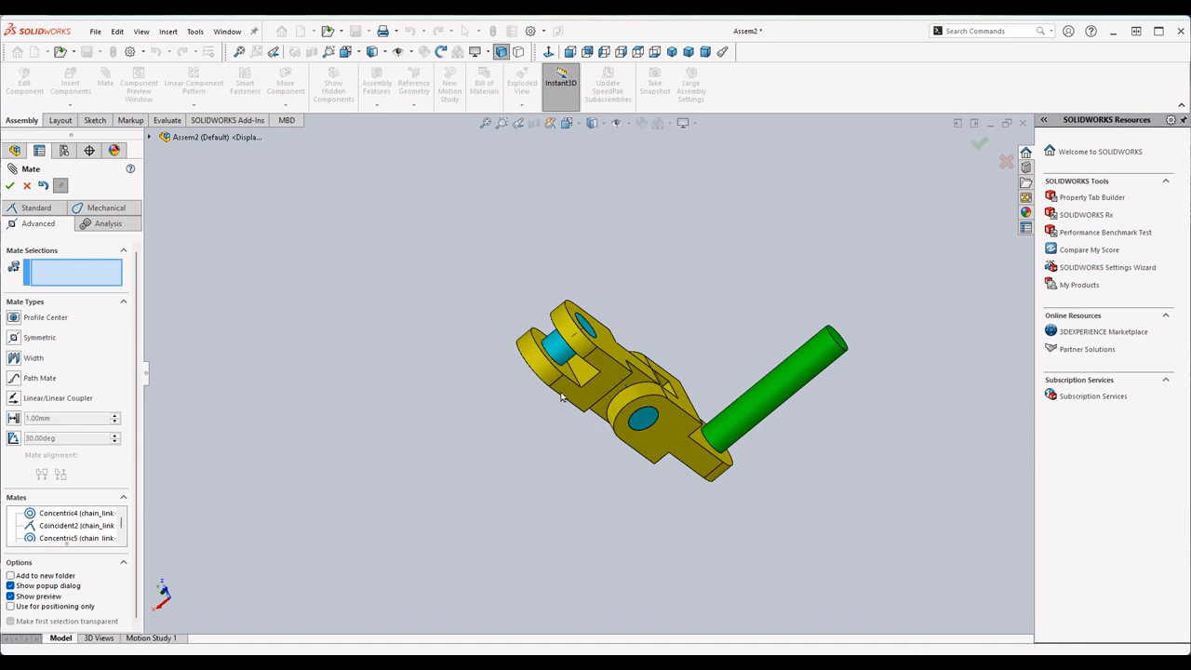
middle_drag(516, 411, 617, 334)
scroll(617, 334, up, 4)
scroll(652, 580, down, 4)
scroll(643, 493, down, 4)
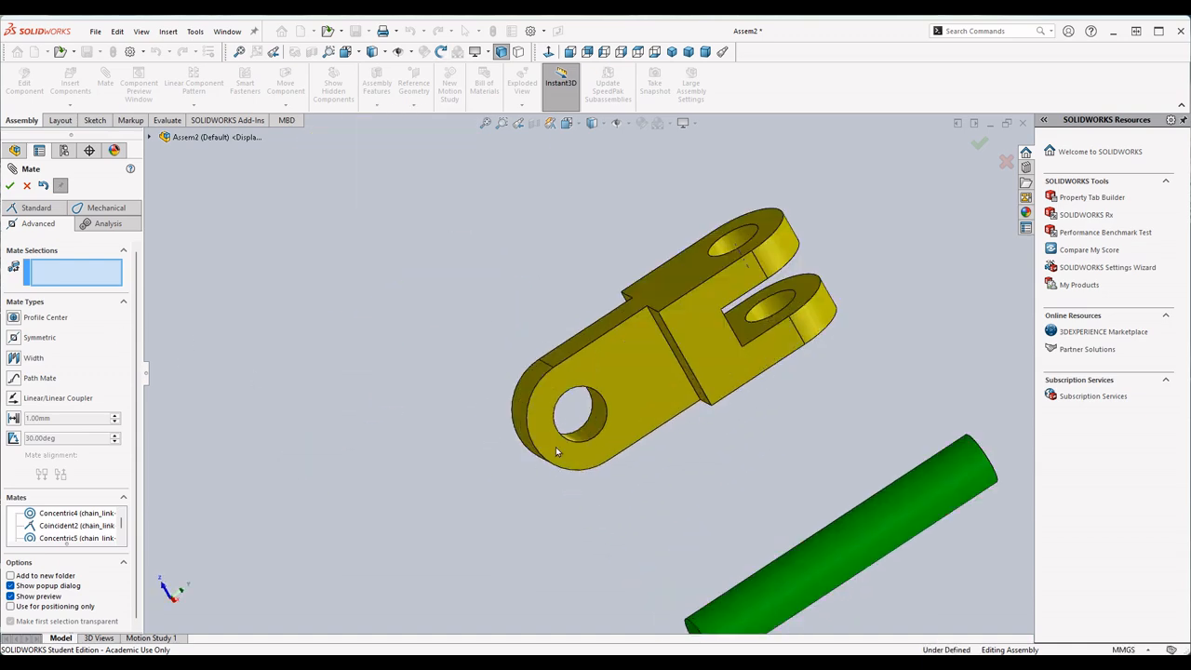
click(606, 419)
scroll(606, 419, up, 4)
scroll(518, 211, down, 5)
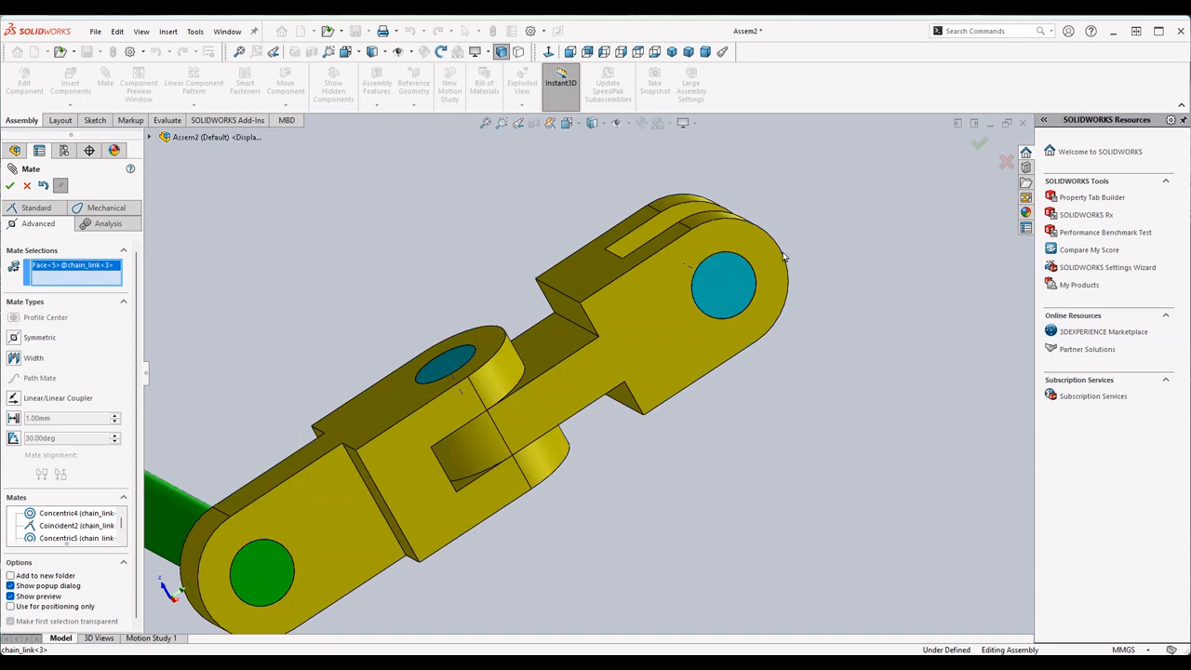
middle_drag(746, 249, 649, 319)
click(796, 267)
scroll(660, 500, up, 5)
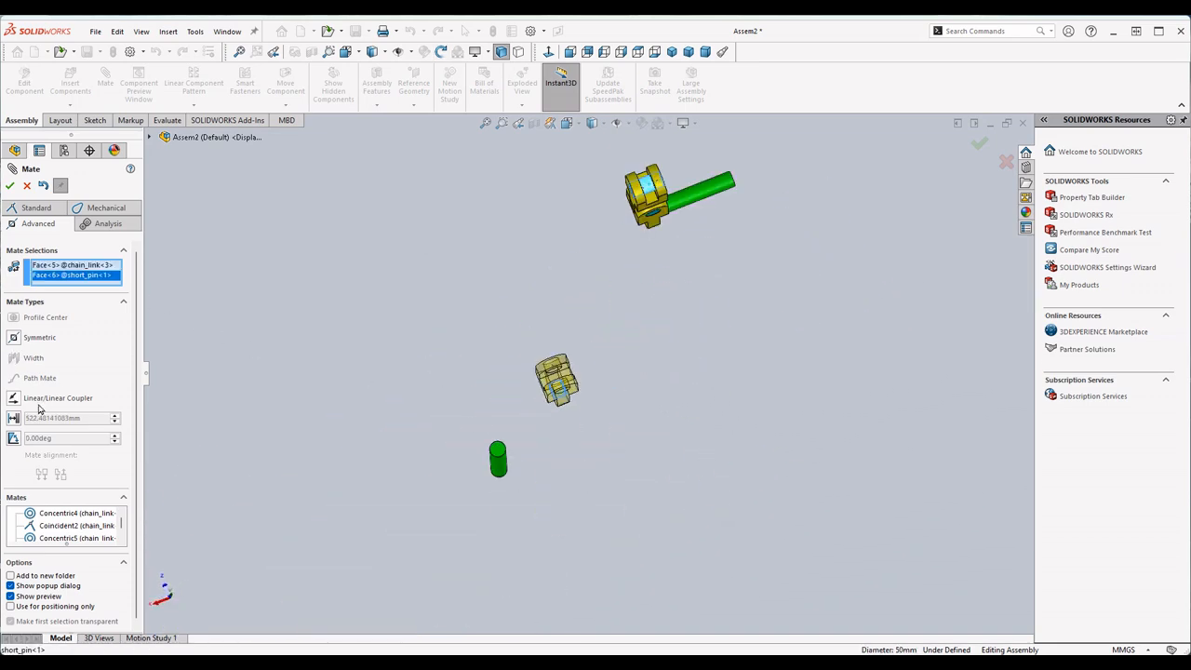
click(33, 209)
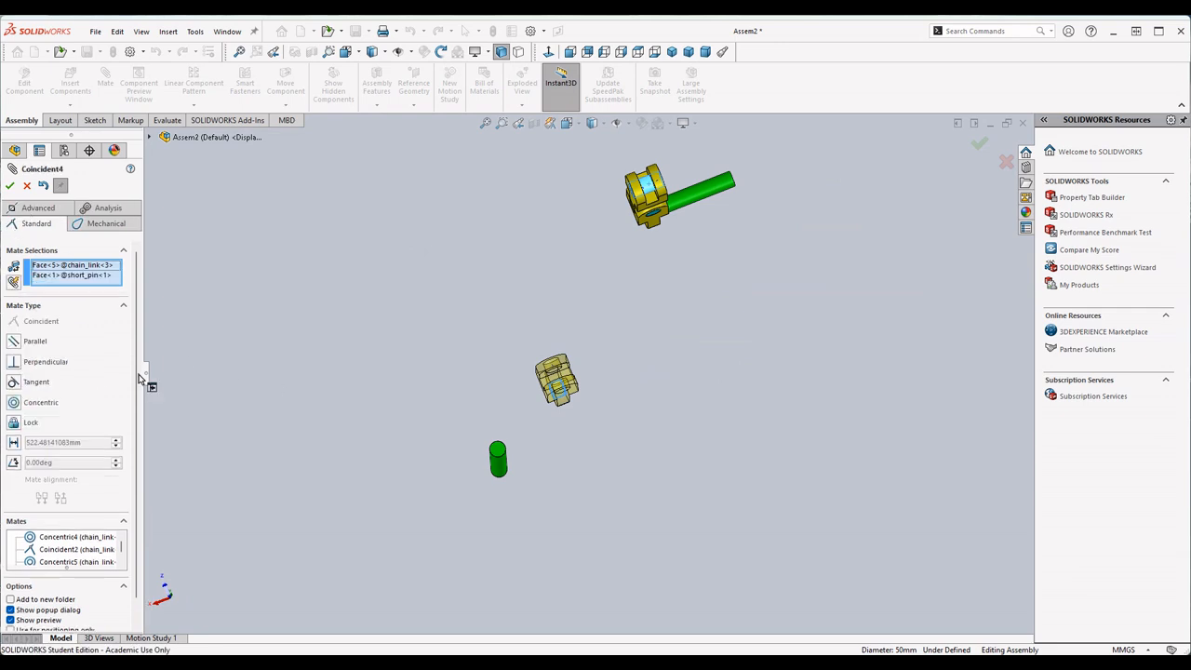
click(17, 403)
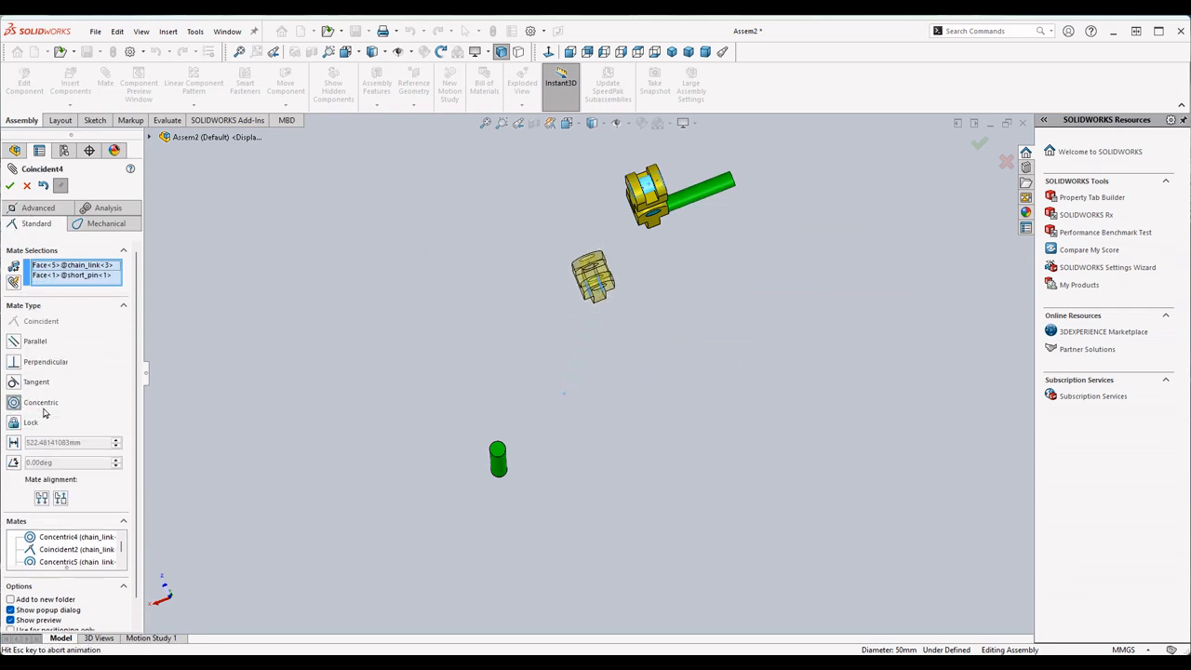
click(10, 186)
- Start an advanced Width mate with the two inner fork faces of the second chain_link as the first width selections
scroll(561, 319, down, 5)
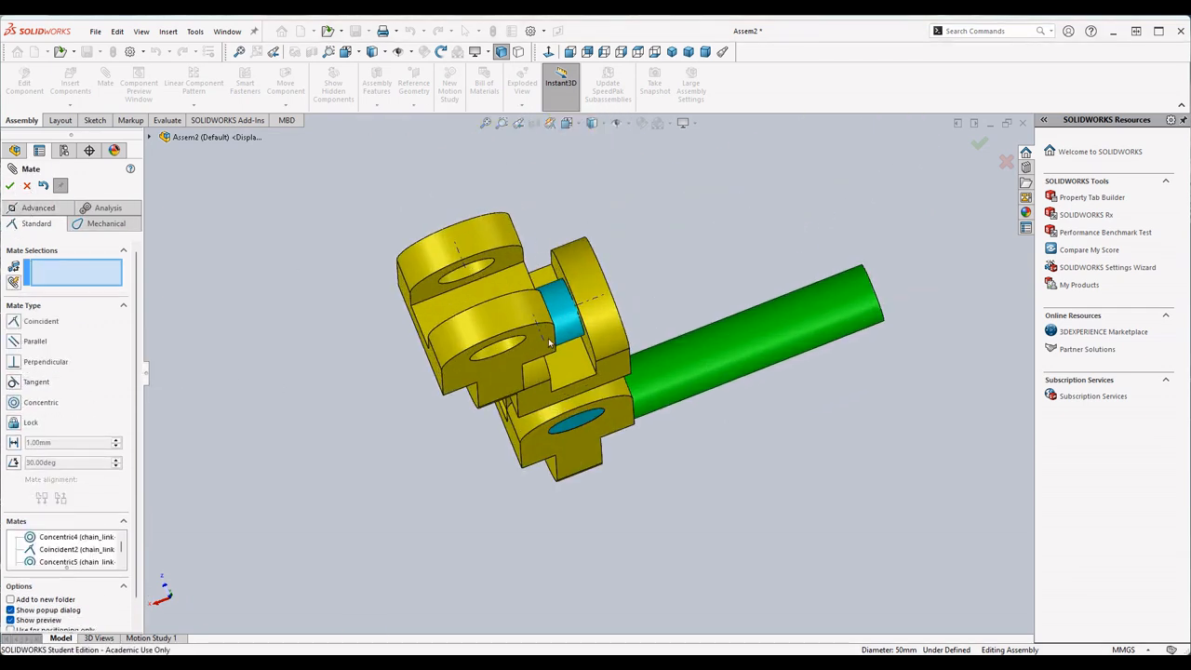
scroll(561, 319, down, 3)
click(39, 208)
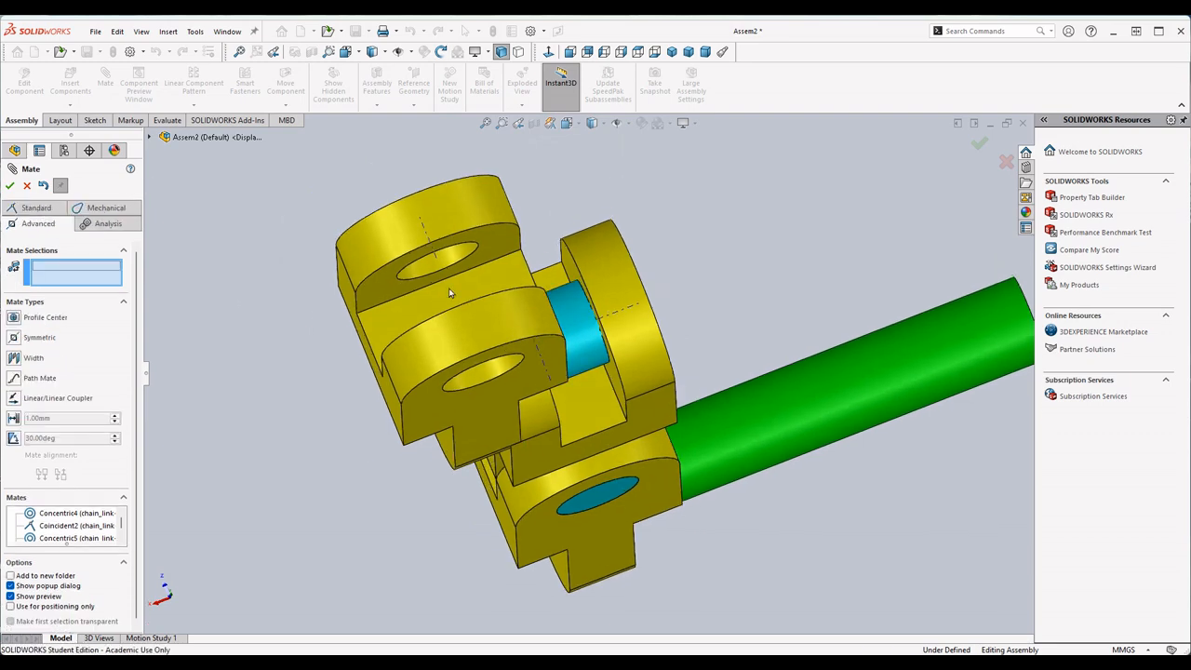
middle_drag(449, 293, 393, 326)
scroll(396, 326, down, 2)
scroll(553, 357, up, 4)
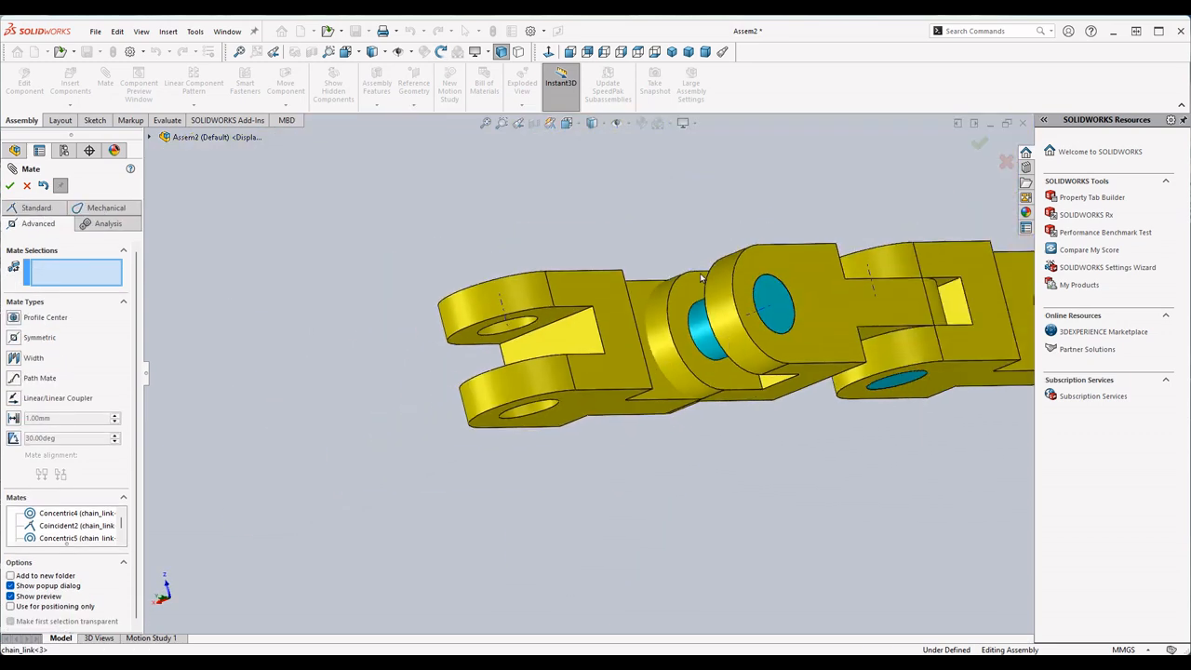
middle_drag(702, 282, 715, 361)
click(28, 360)
middle_drag(551, 201, 712, 296)
scroll(943, 337, down, 2)
click(878, 343)
middle_drag(922, 332, 787, 351)
click(844, 373)
- Complete the Width mate with both side faces of the third chain_link's tab as second width selections, using the Centered constraint
scroll(842, 440, up, 3)
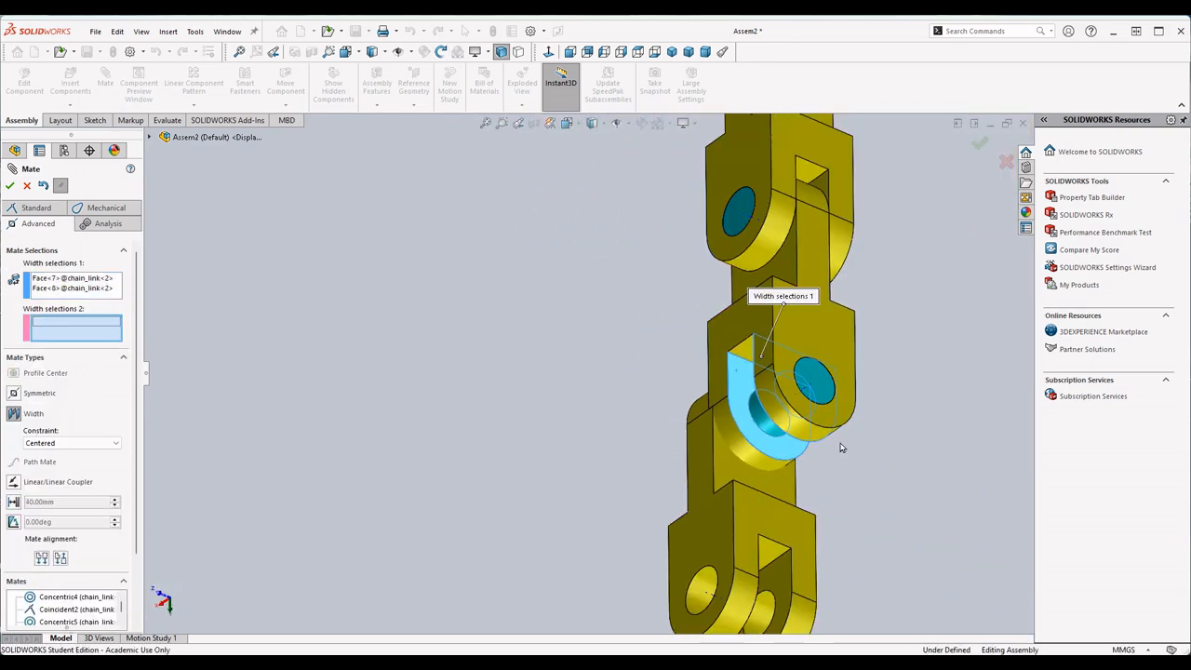
click(724, 469)
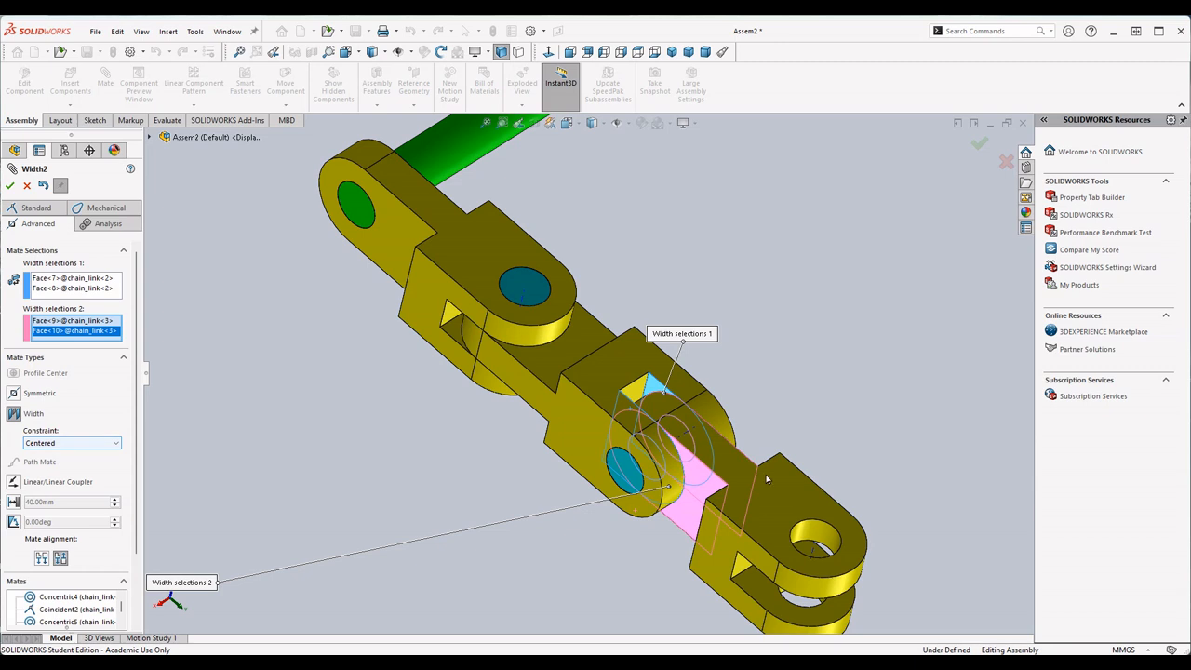
click(9, 185)
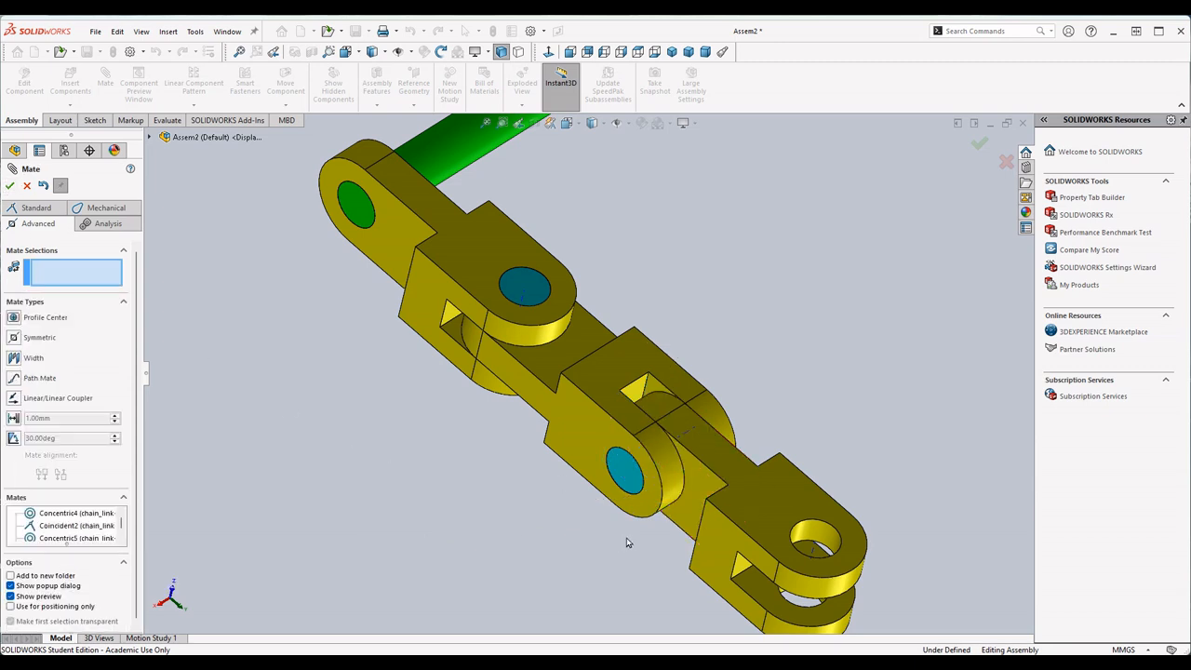
- Add a Concentric mate between the second long_pin's cylindrical face and the third chain_link's fork hole
middle_drag(883, 471, 925, 397)
middle_drag(766, 532, 627, 357)
scroll(590, 434, down, 5)
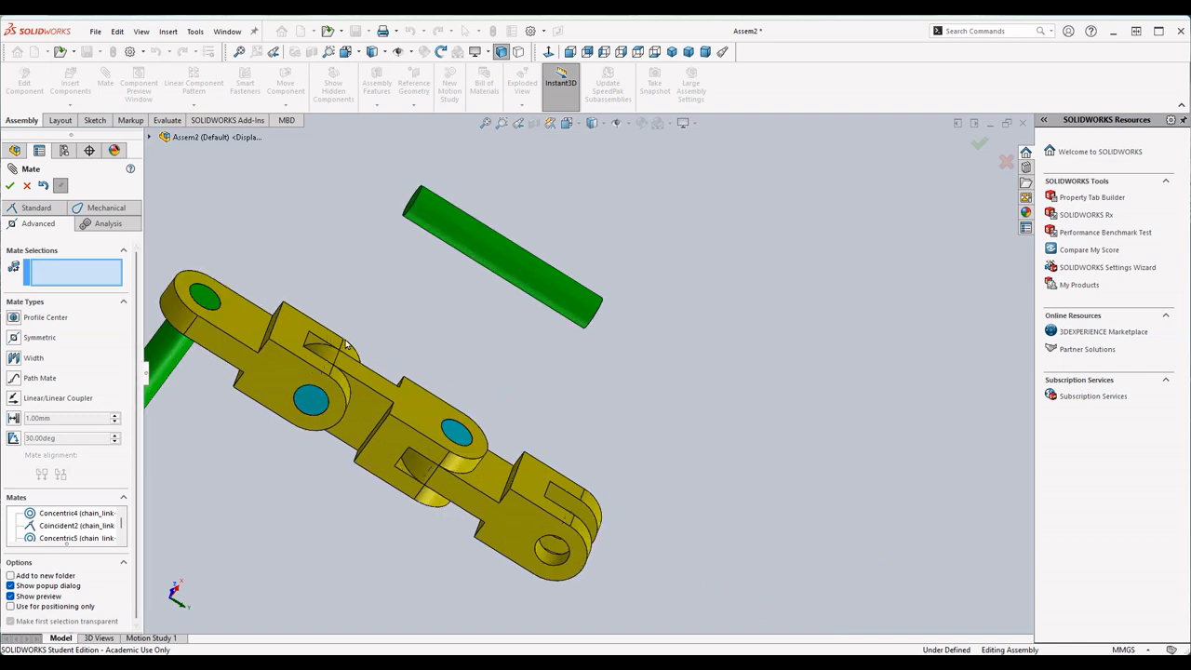
click(456, 235)
scroll(546, 557, down, 4)
scroll(547, 556, down, 2)
click(571, 510)
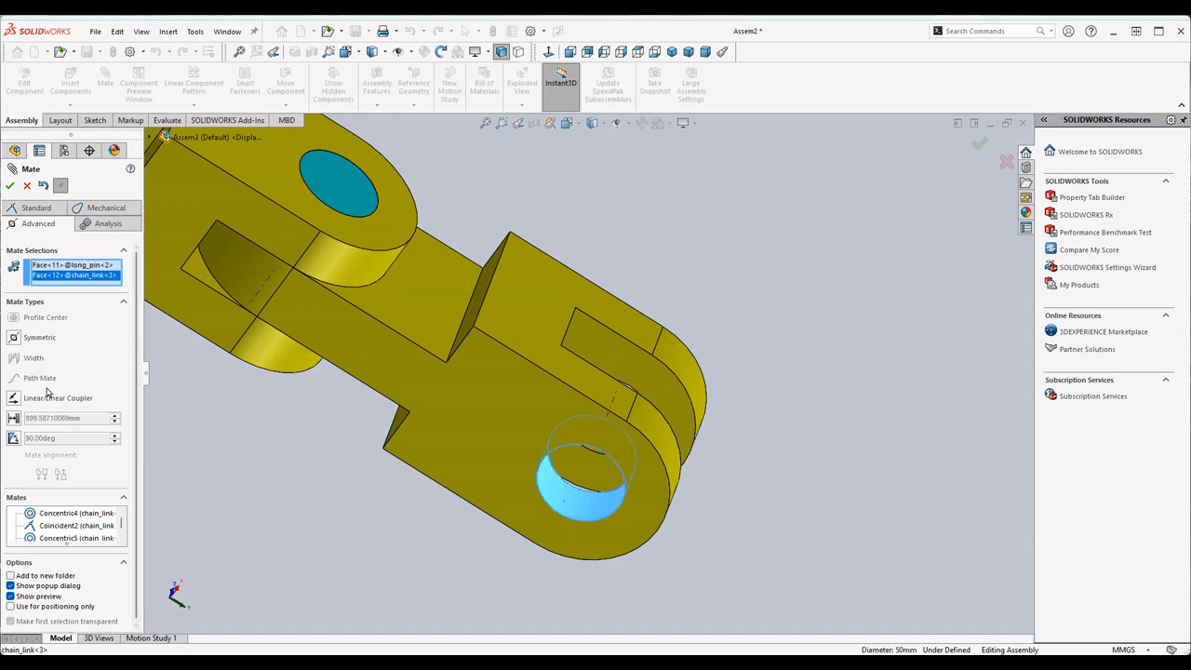
click(36, 207)
click(38, 403)
click(10, 185)
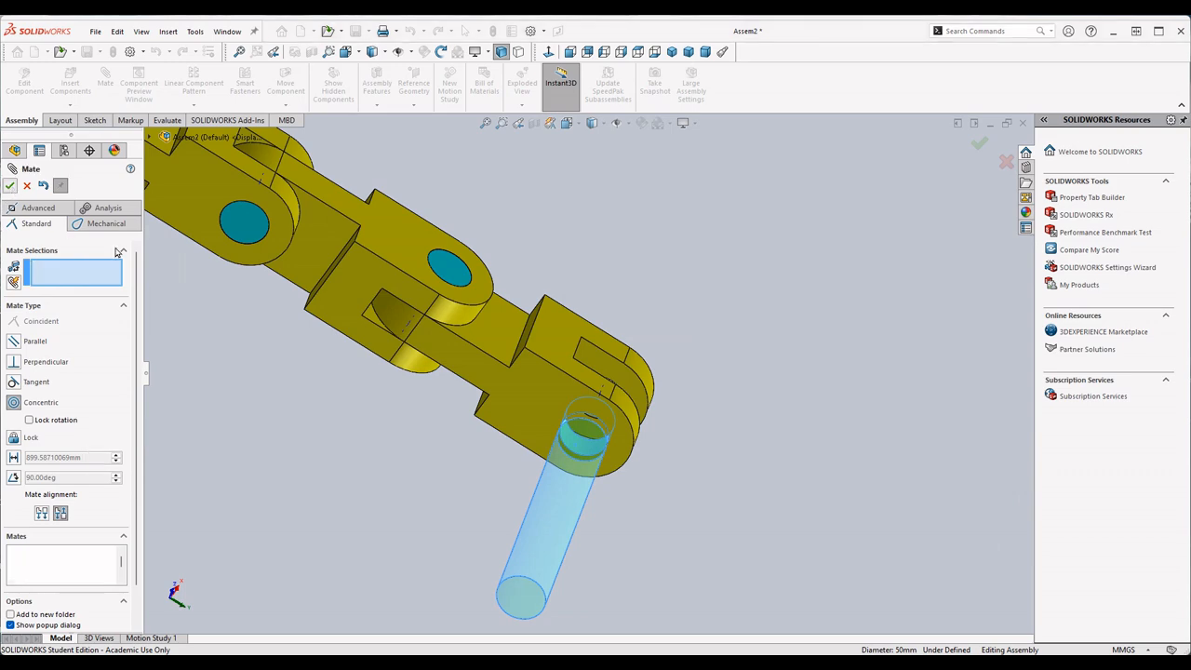
- Add a Coincident mate between the second long_pin's end face and the third chain_link's outer side face
middle_drag(654, 400, 601, 489)
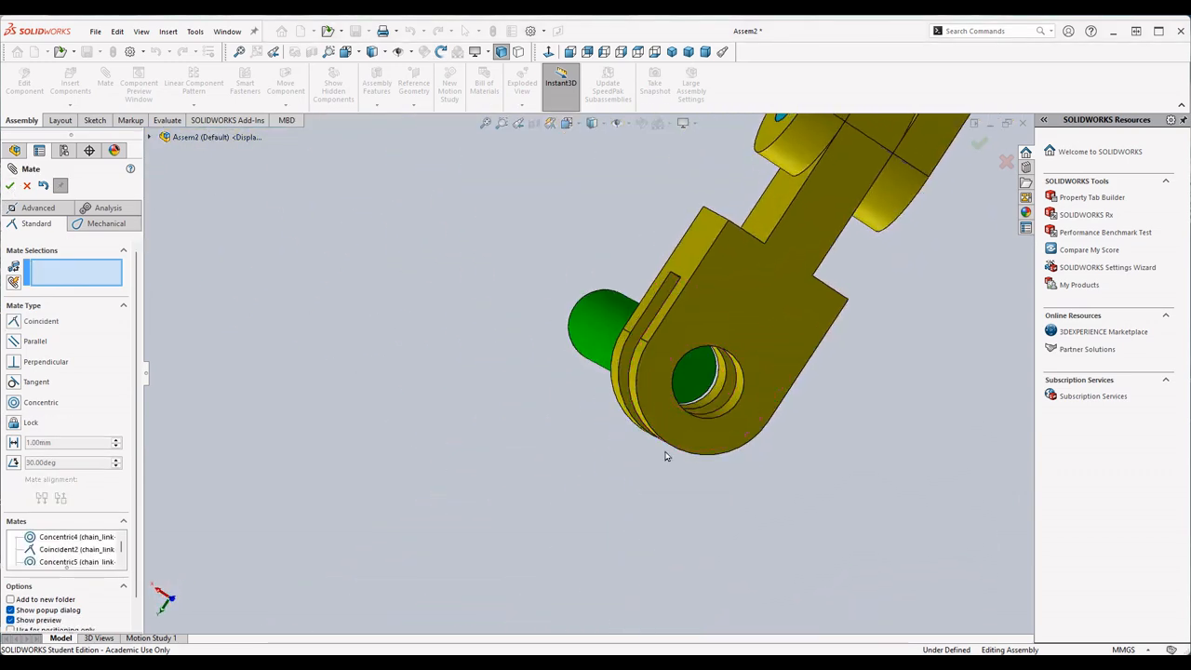
click(703, 370)
click(771, 322)
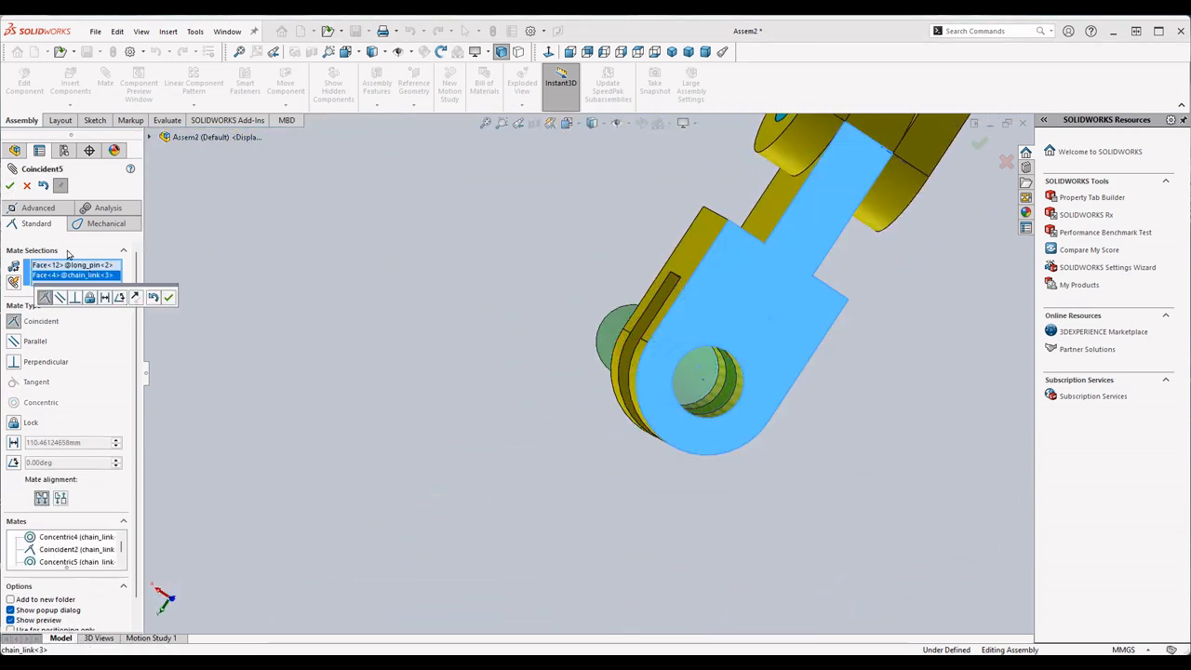
click(9, 185)
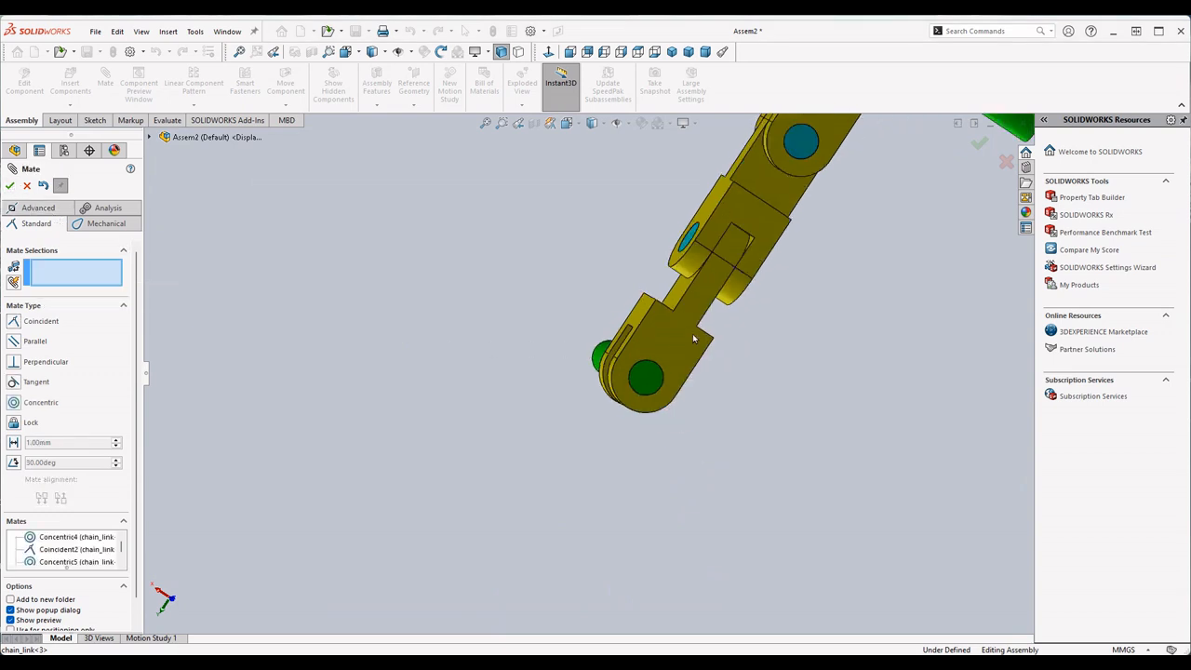
- Compare the assembly with the Part 3: Assembly Modeling image in the exam PDF, checking the number of links and pins
middle_drag(726, 289, 965, 308)
middle_drag(878, 271, 745, 393)
middle_drag(782, 268, 692, 316)
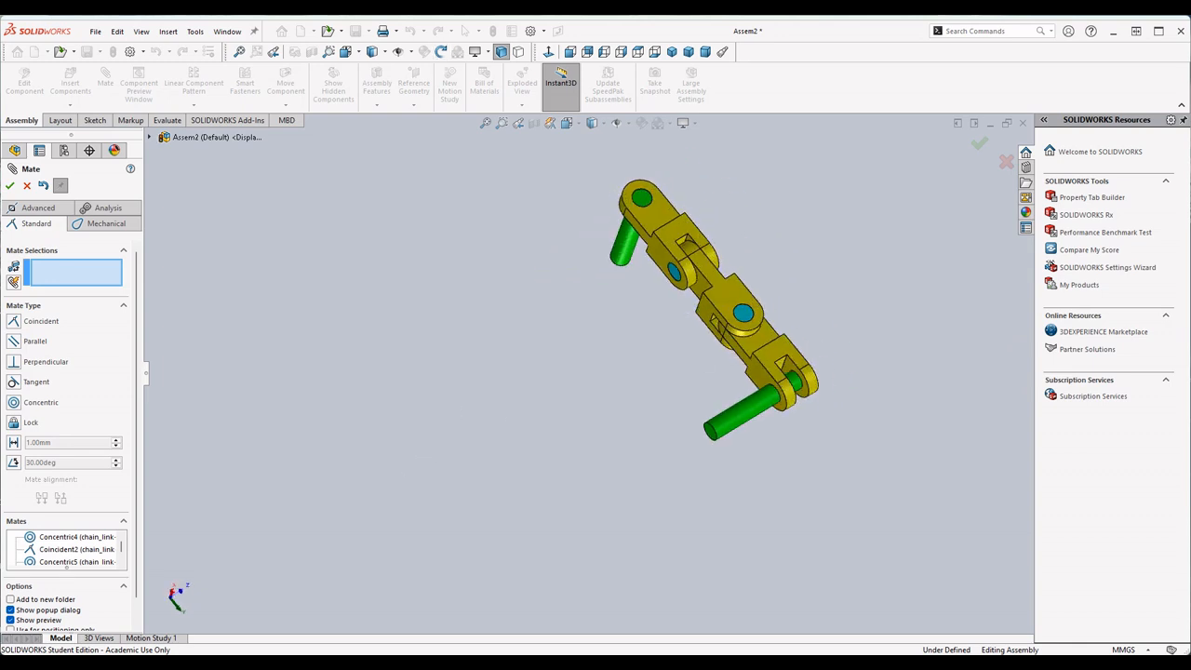
key(alt+Tab)
scroll(562, 397, down, 1)
scroll(570, 428, up, 2)
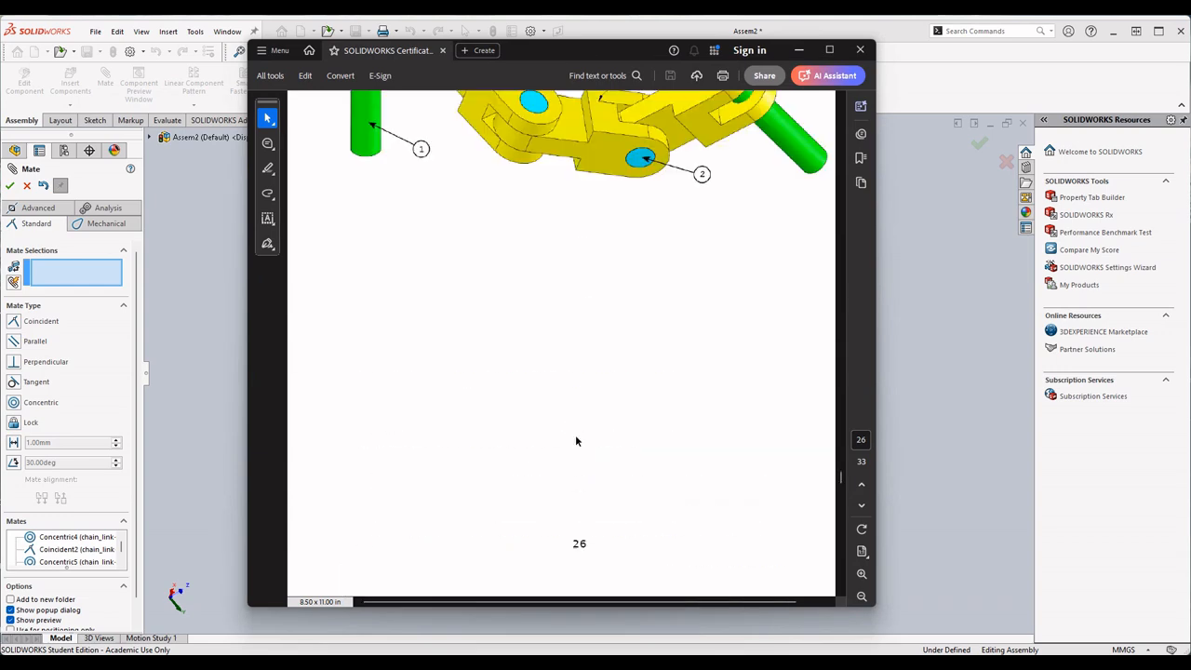
scroll(563, 423, down, 5)
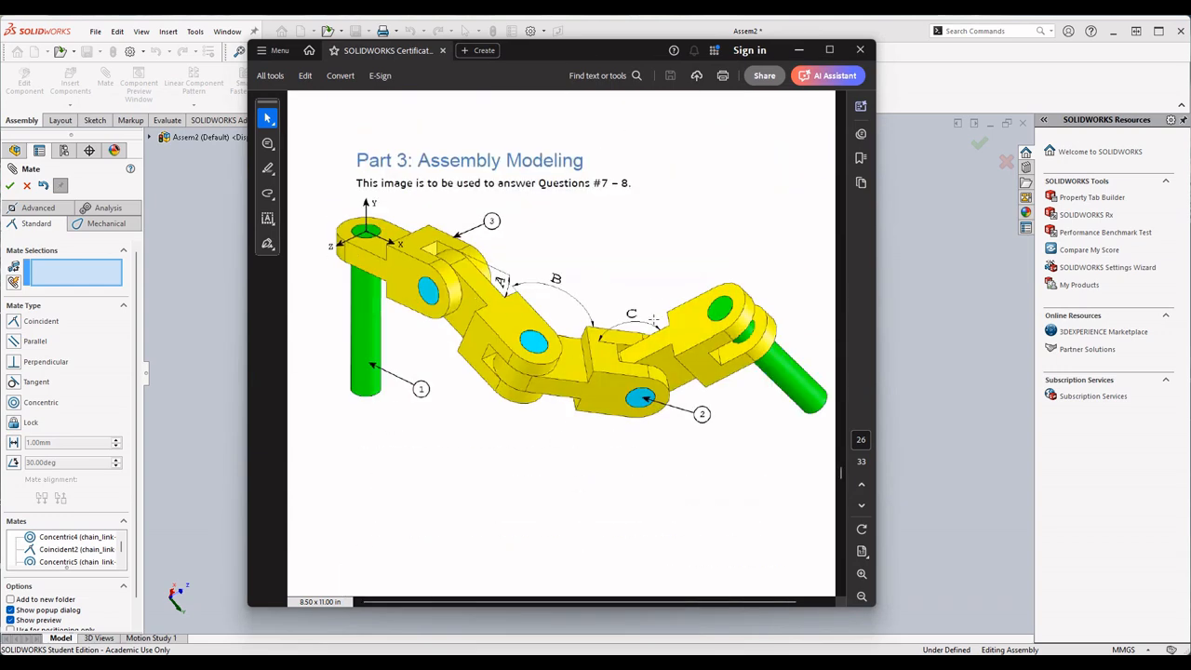
click(799, 49)
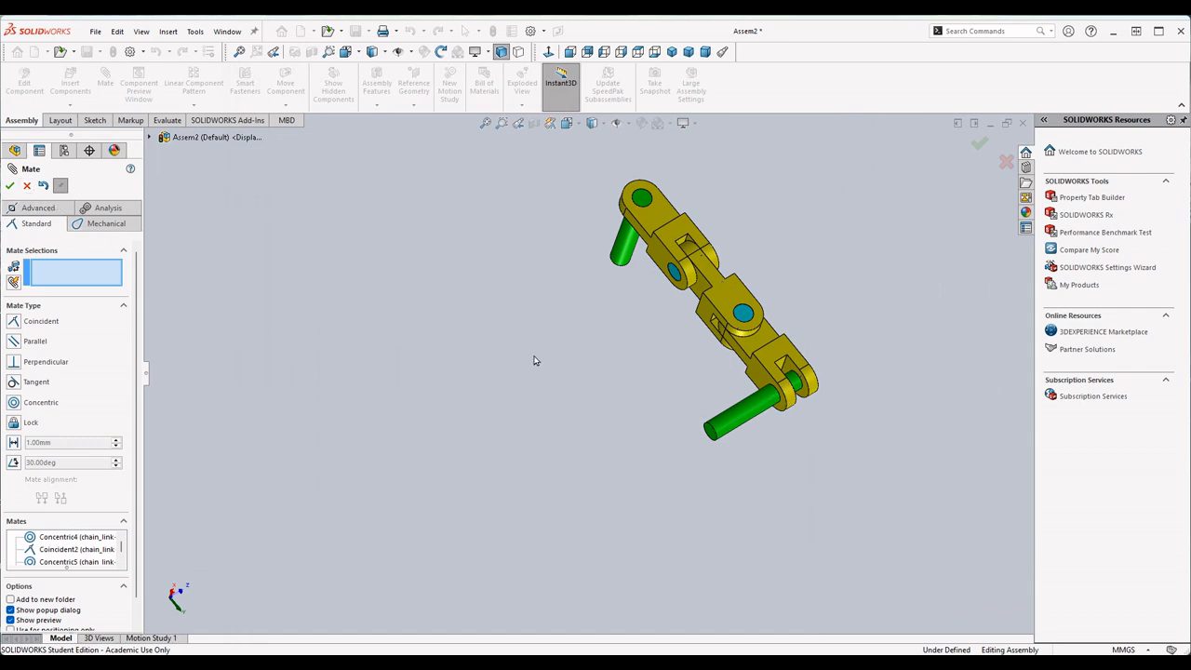
- Leave the Mate command and delete the Coincident mate between the third chain_link and the second long_pin
click(27, 188)
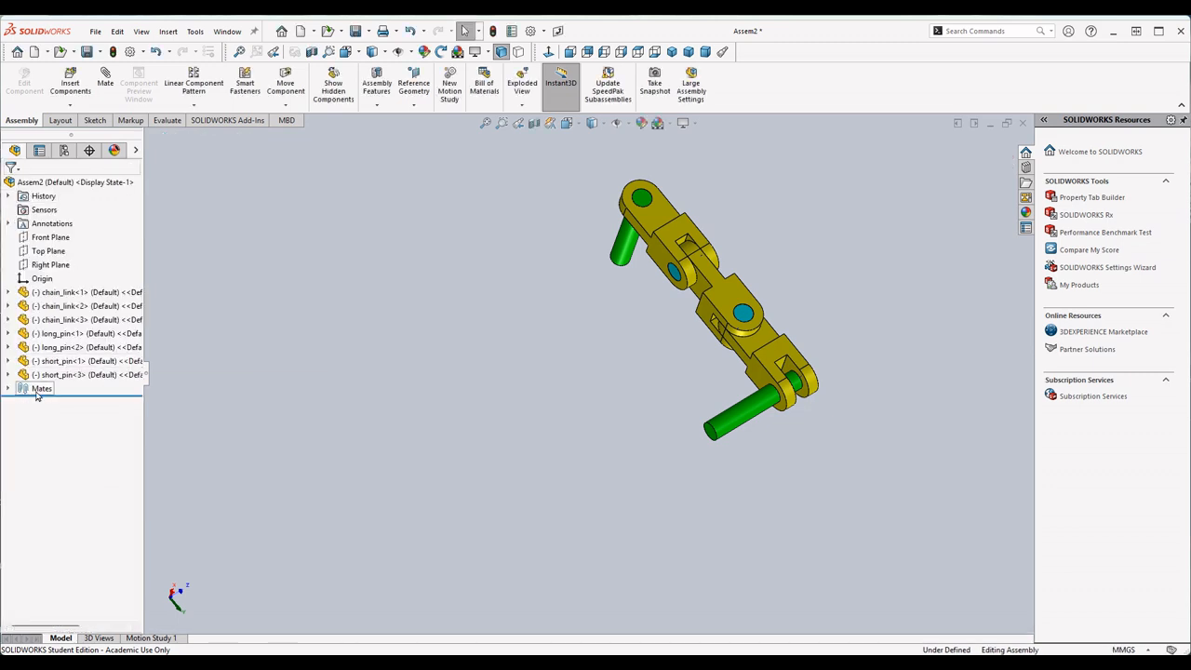
click(8, 389)
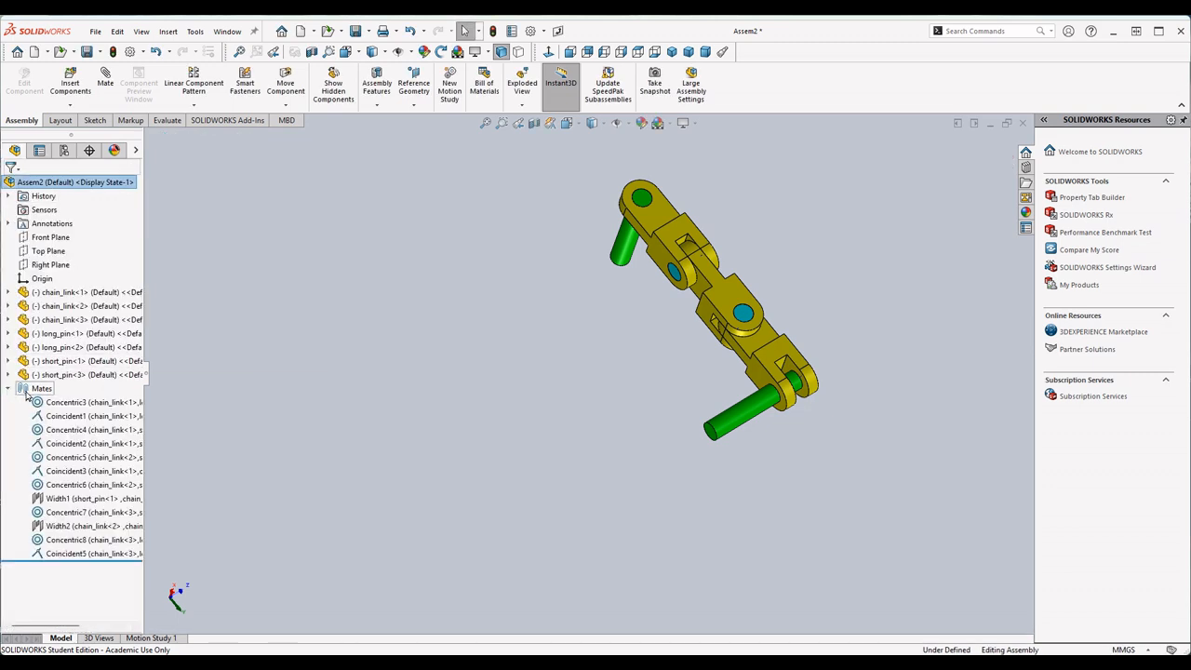
click(63, 557)
right_click(60, 555)
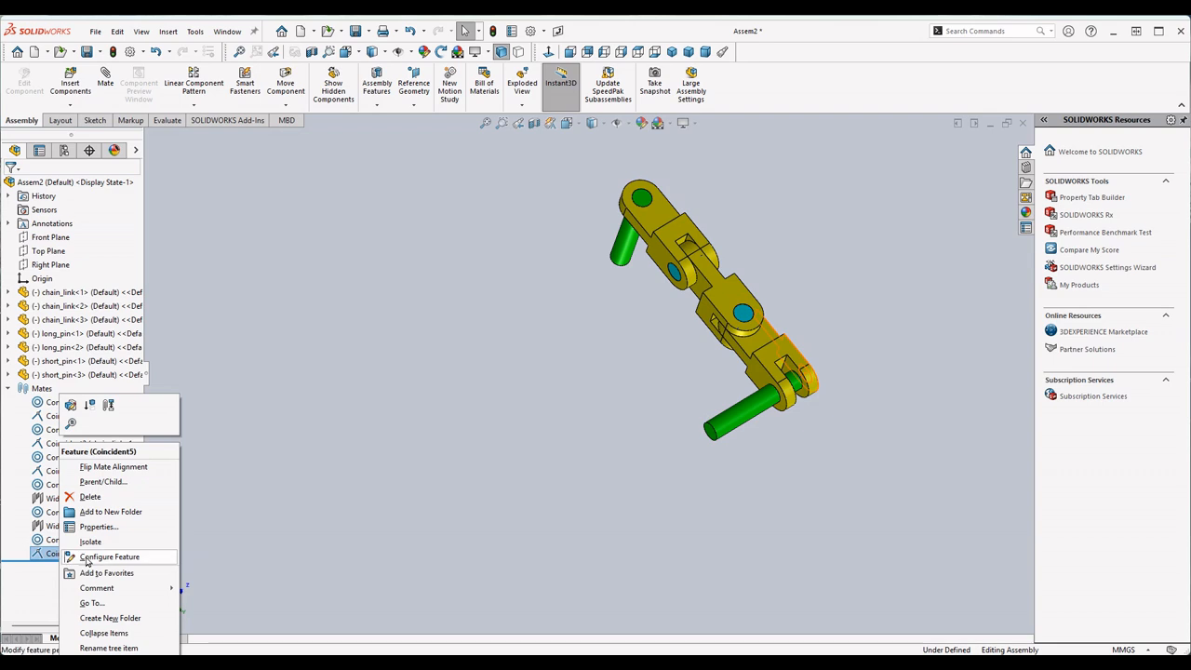
click(90, 498)
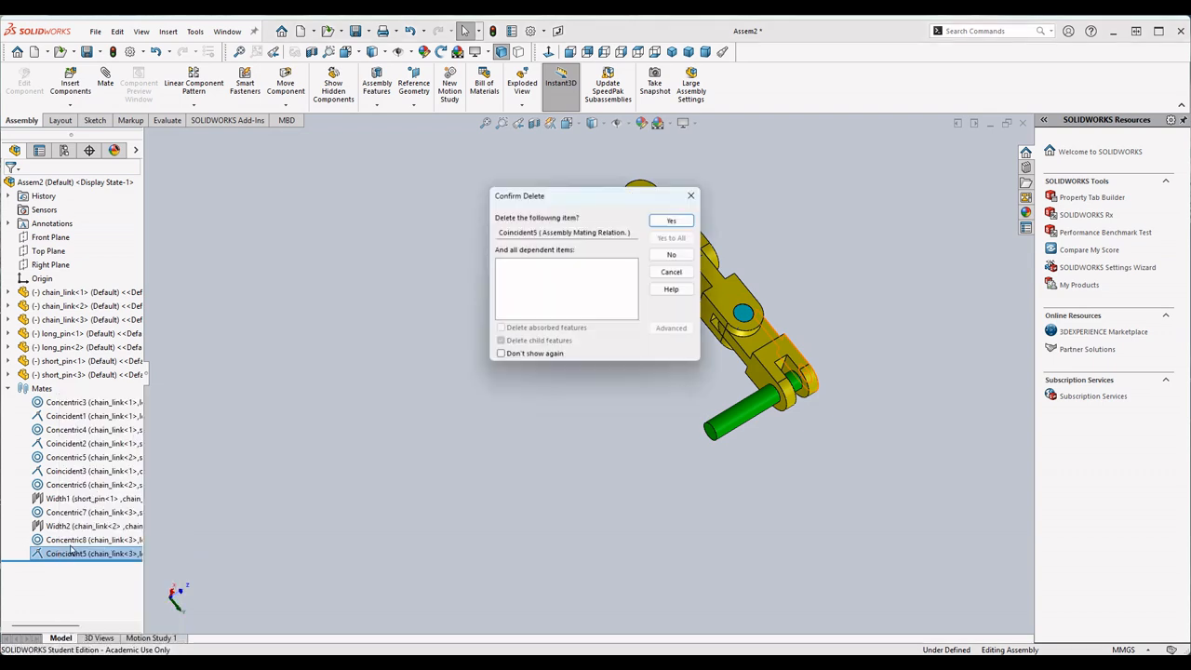
click(672, 222)
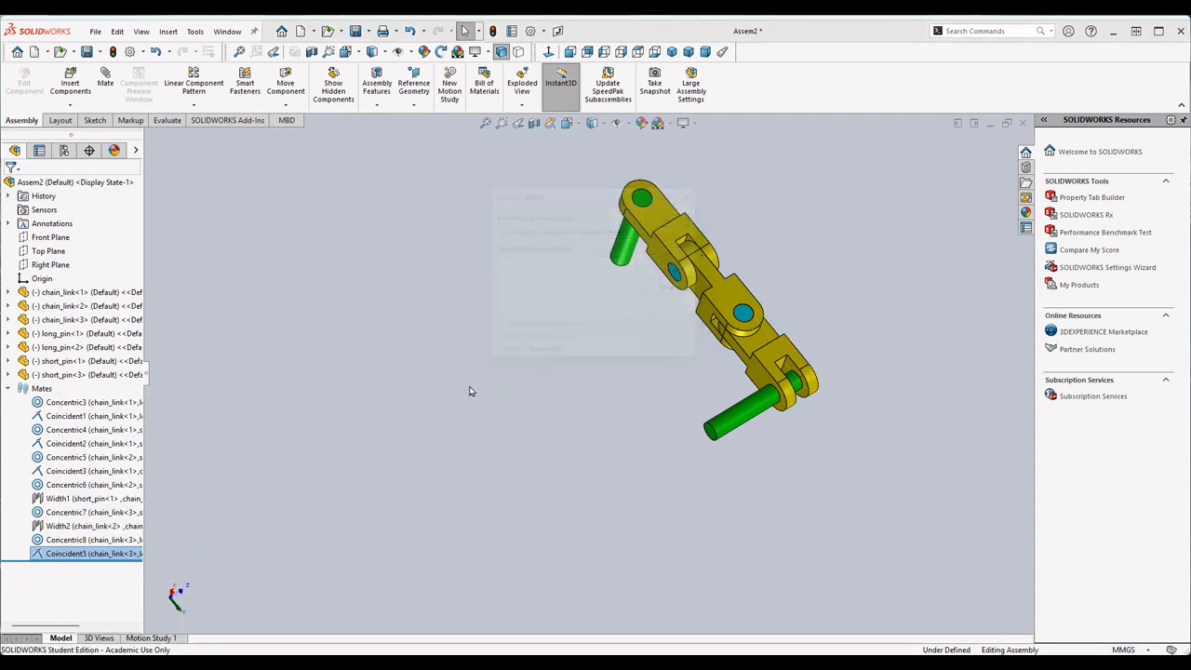
- Delete the Concentric mate between the third chain_link and the second long_pin, and move the pin away from the chain
click(51, 539)
right_click(51, 540)
click(92, 498)
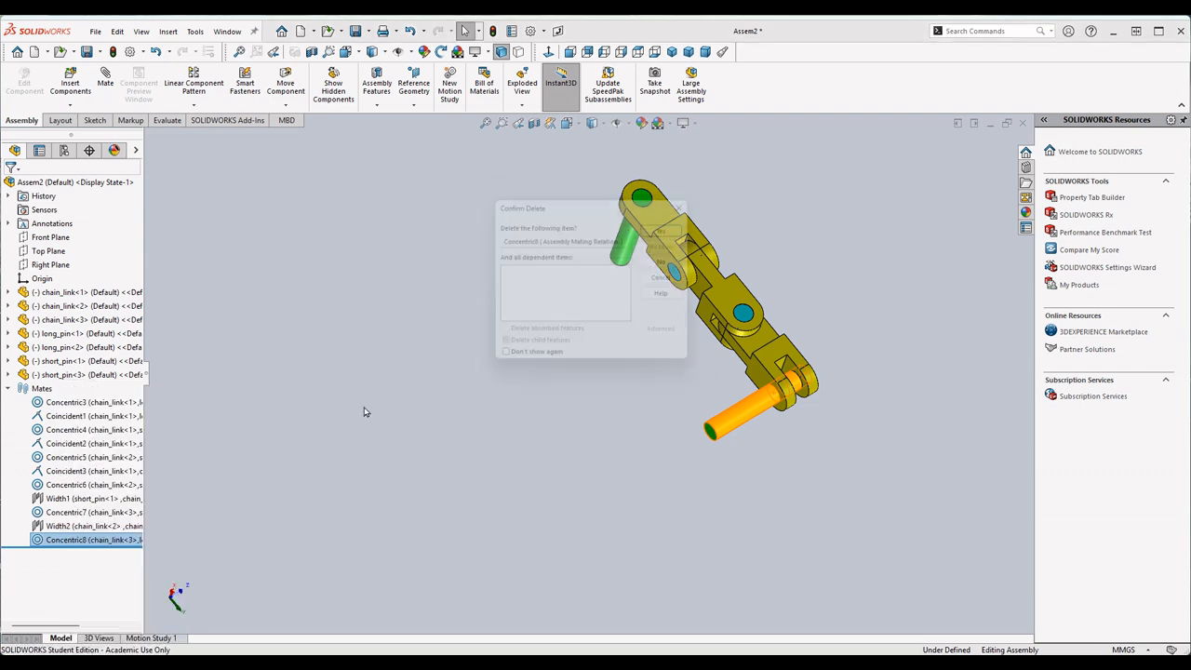
click(672, 222)
drag(742, 421, 552, 495)
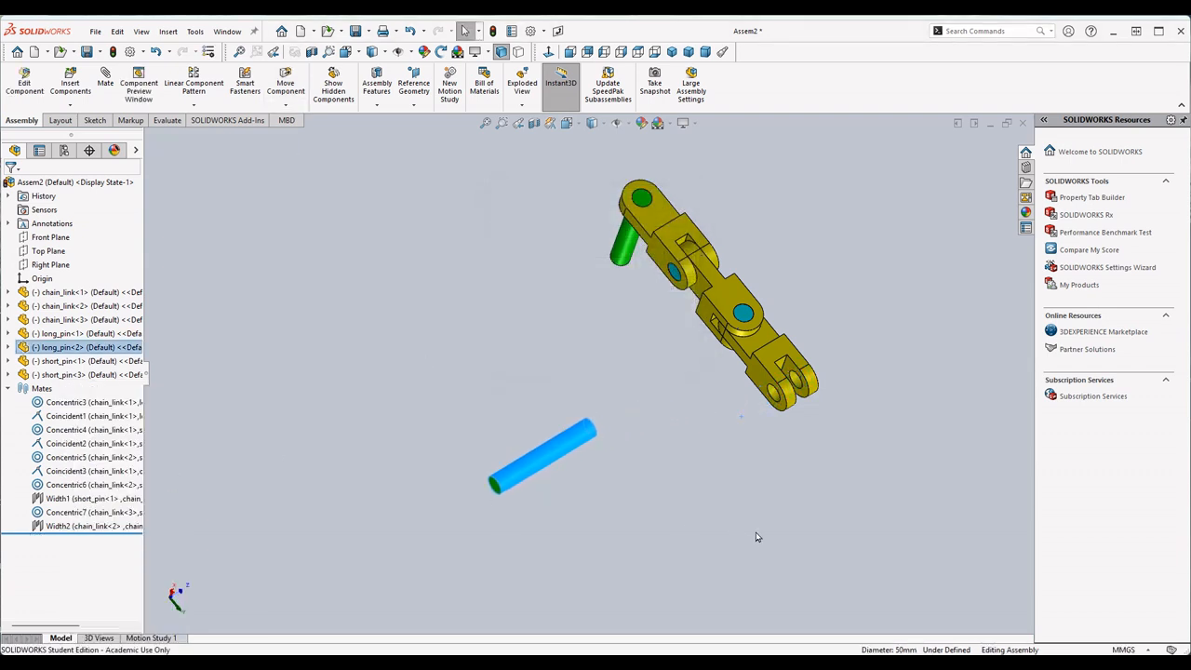
click(758, 502)
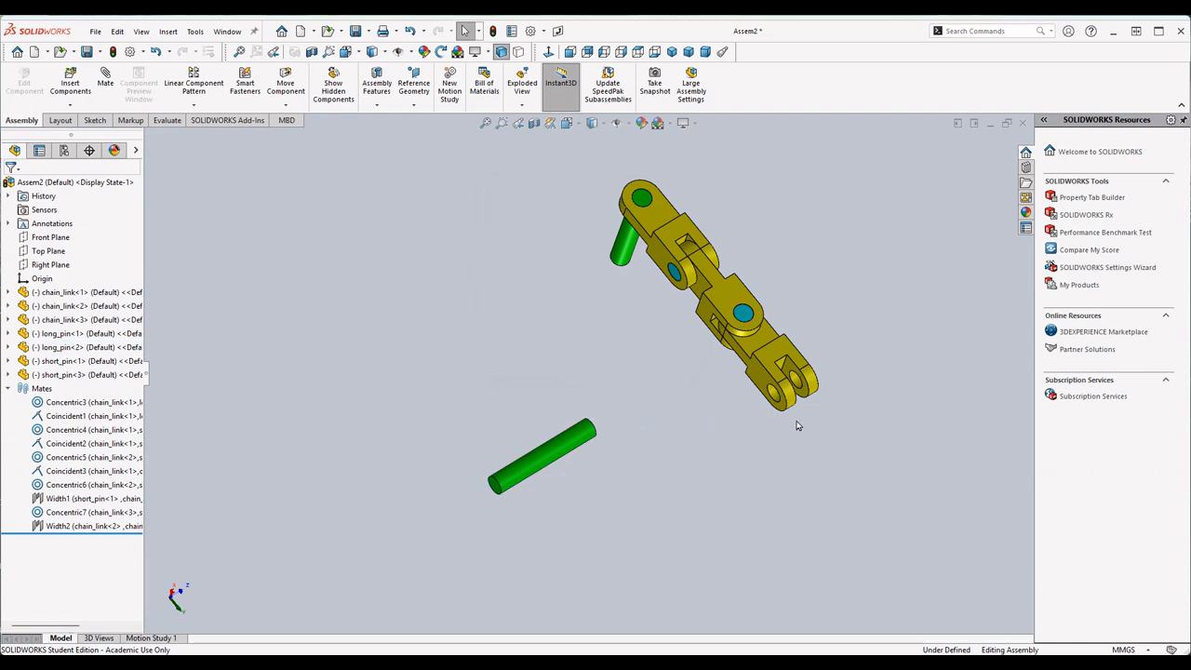
- Place a copy of the last chain_link and a copy of the short_pin in free space beside the chain
ctrl+drag(768, 366, 726, 482)
click(906, 395)
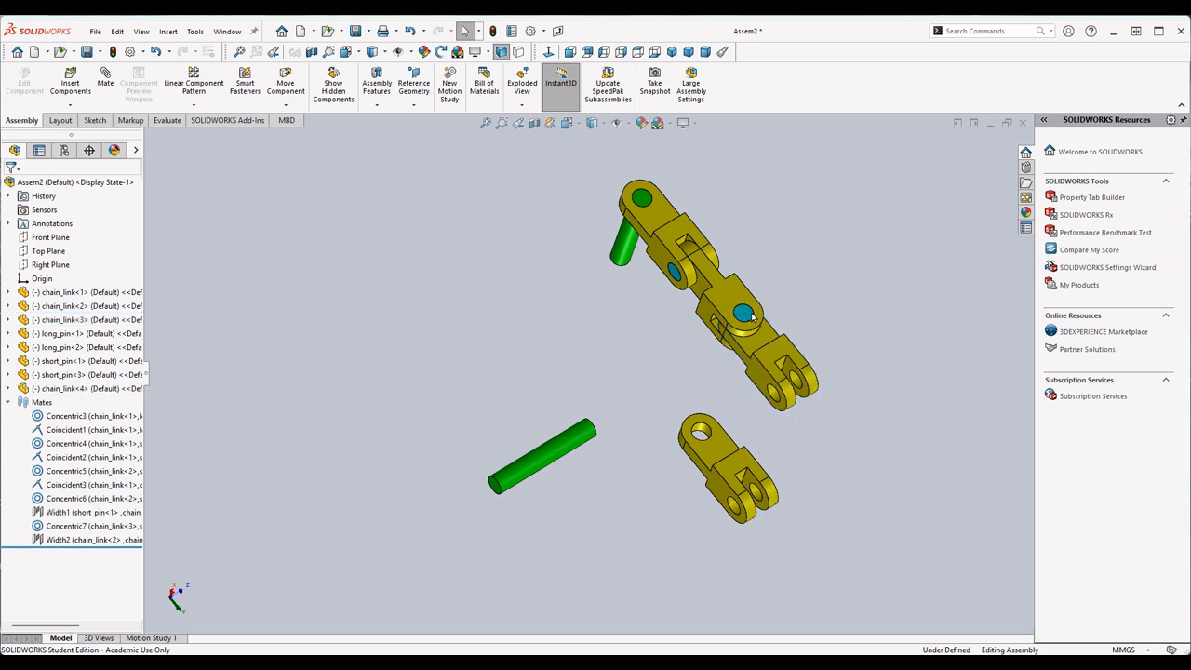
drag(745, 316, 675, 390)
click(198, 180)
- Mate the loose short_pin concentric to the third chain_link's fork hole and its end face coincident to the link's outer side face
click(105, 91)
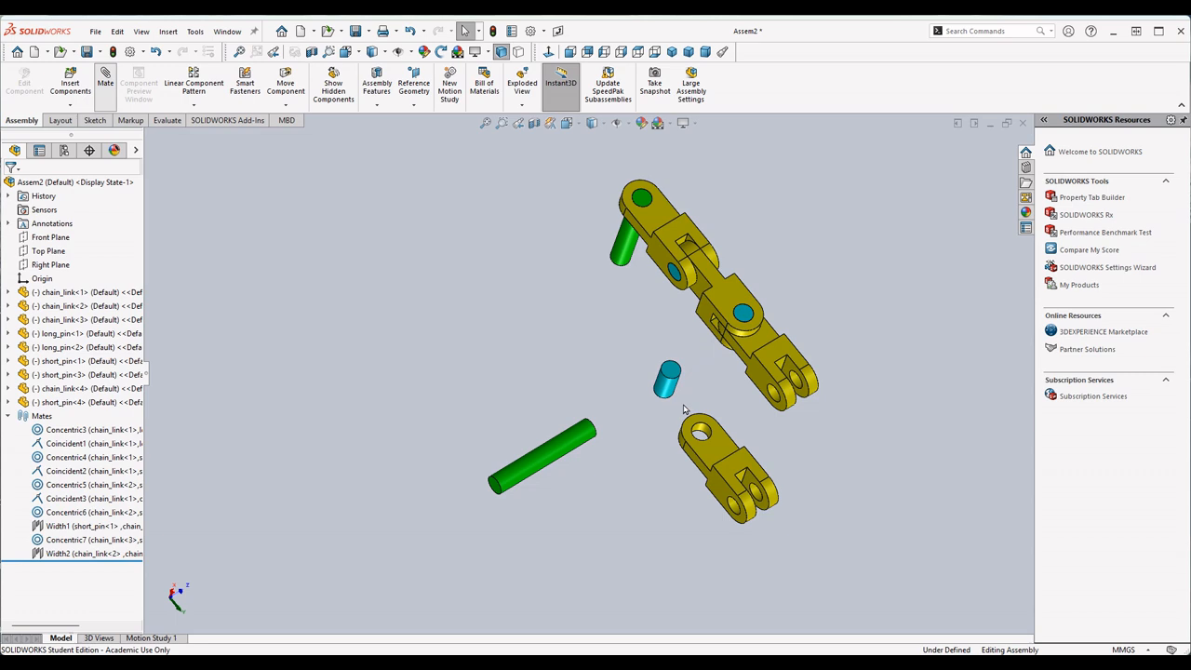
scroll(708, 400, down, 3)
scroll(708, 401, down, 2)
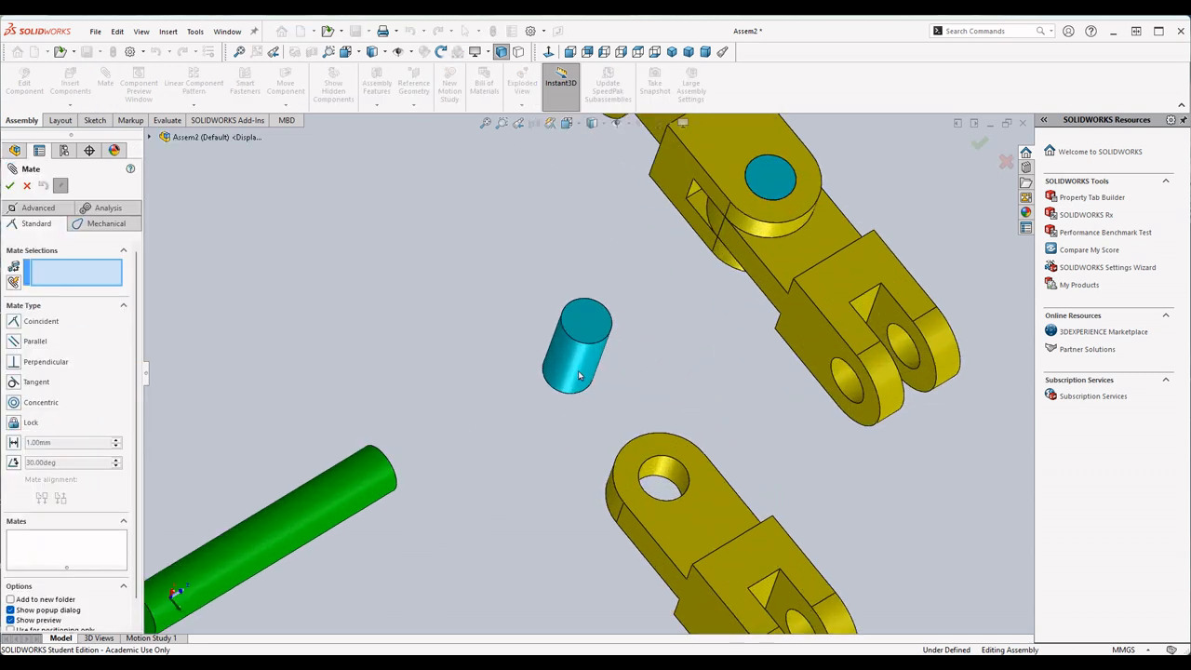
click(580, 374)
click(857, 385)
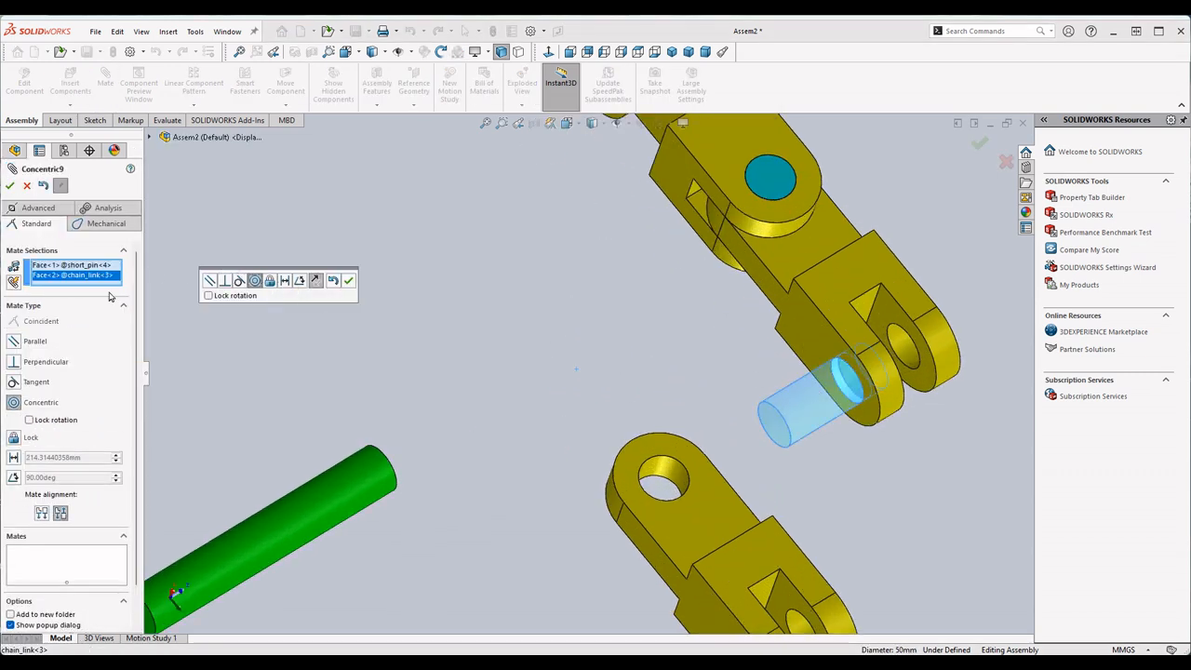
click(349, 281)
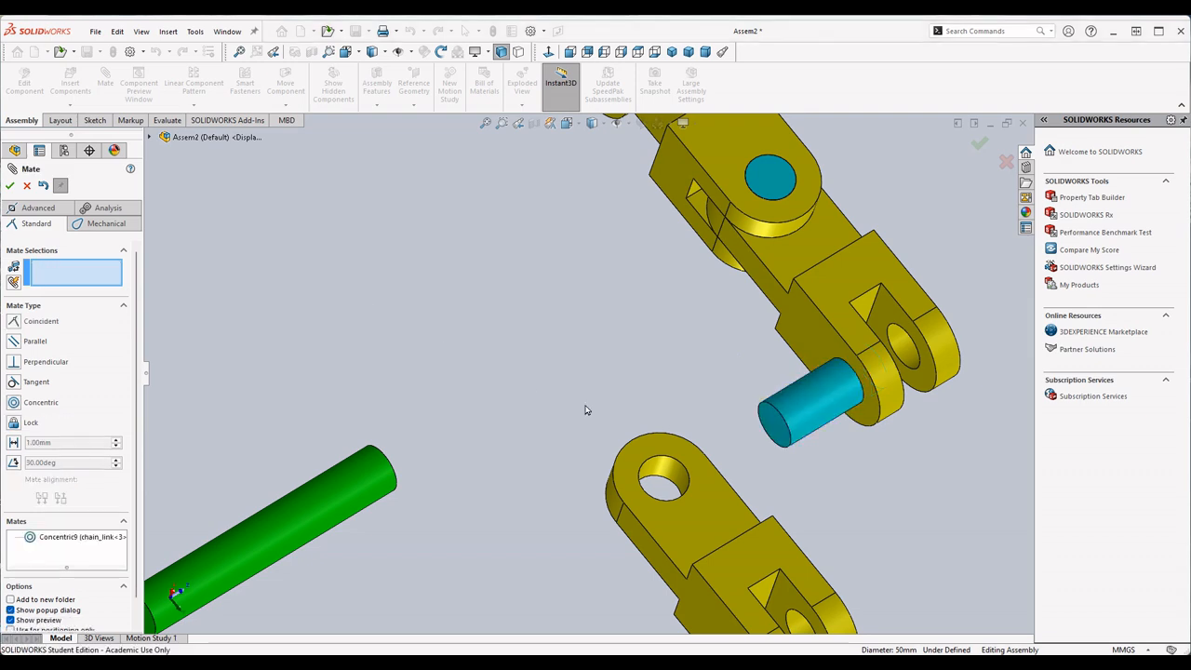
click(777, 425)
click(808, 355)
click(11, 187)
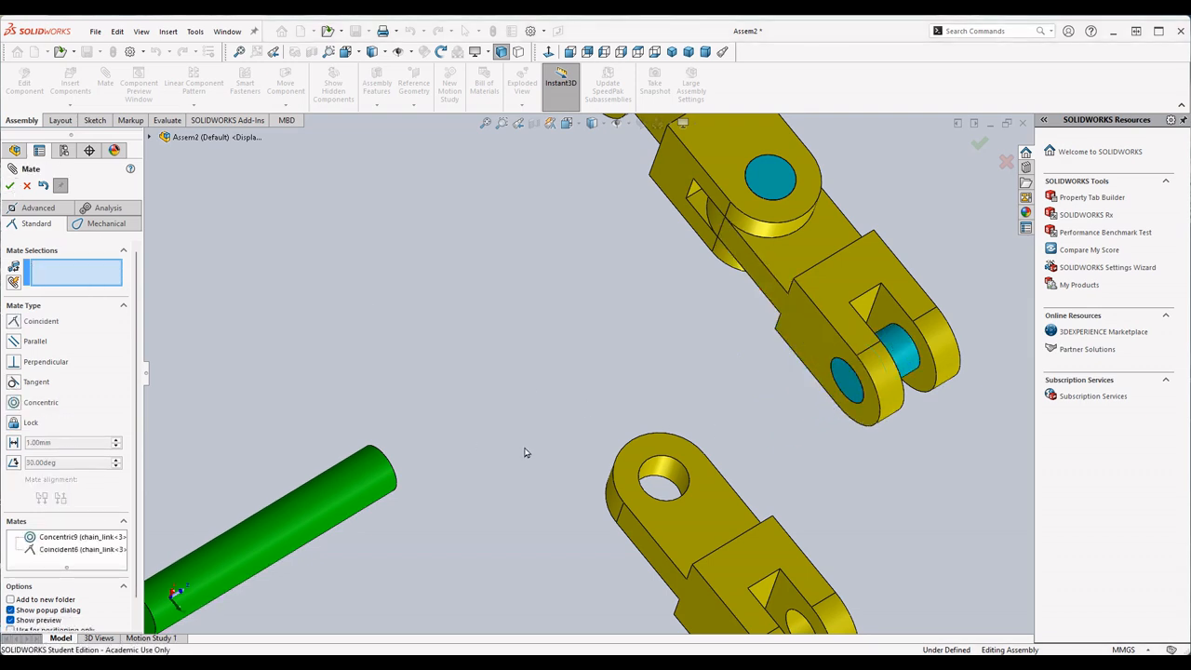
- Mate the fourth chain_link's single-eye hole concentric to the short_pin and its side face coincident to the third link's inner fork face
click(670, 480)
click(905, 359)
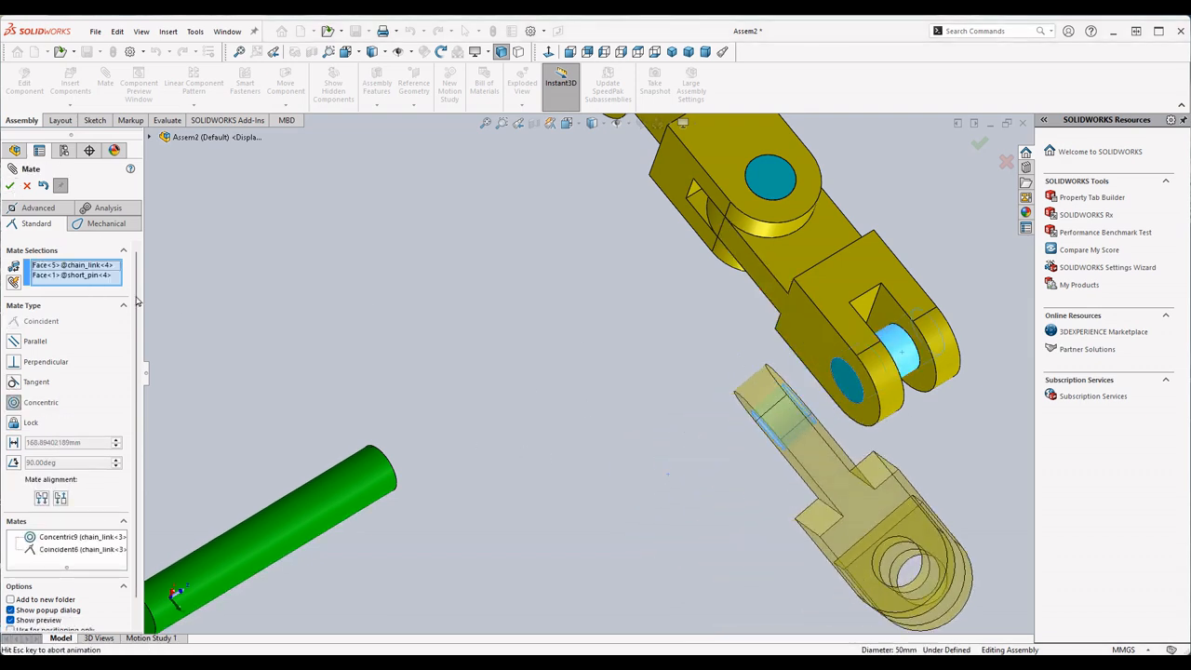
click(10, 186)
middle_drag(961, 394, 1072, 350)
click(931, 404)
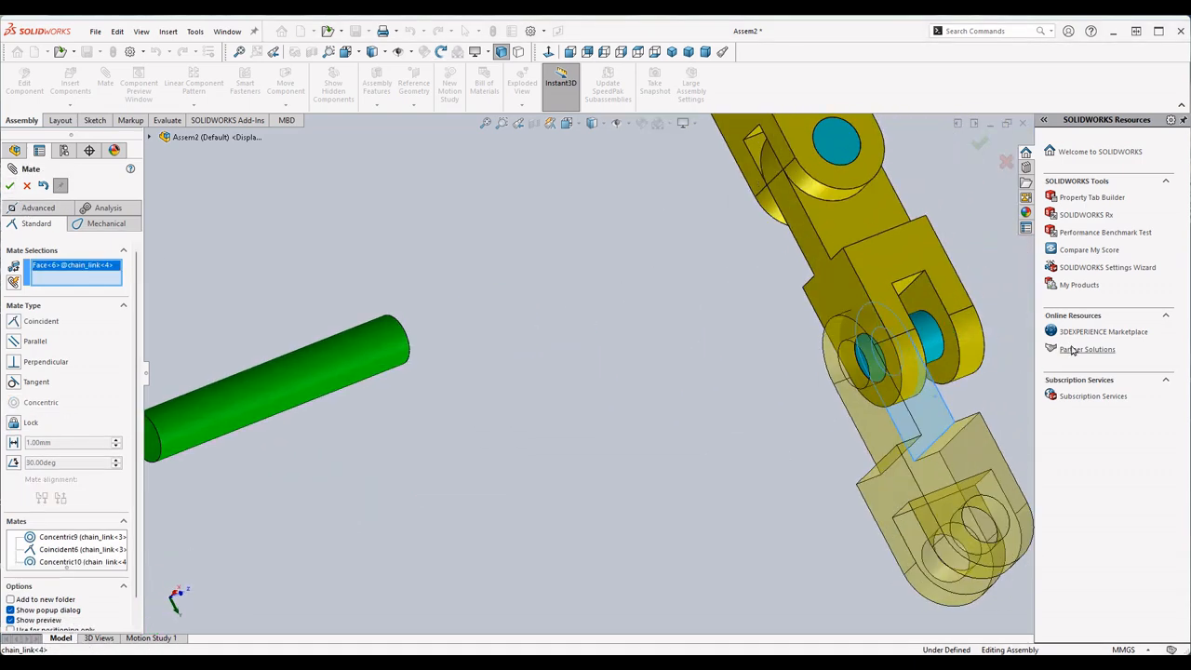
click(932, 306)
click(10, 187)
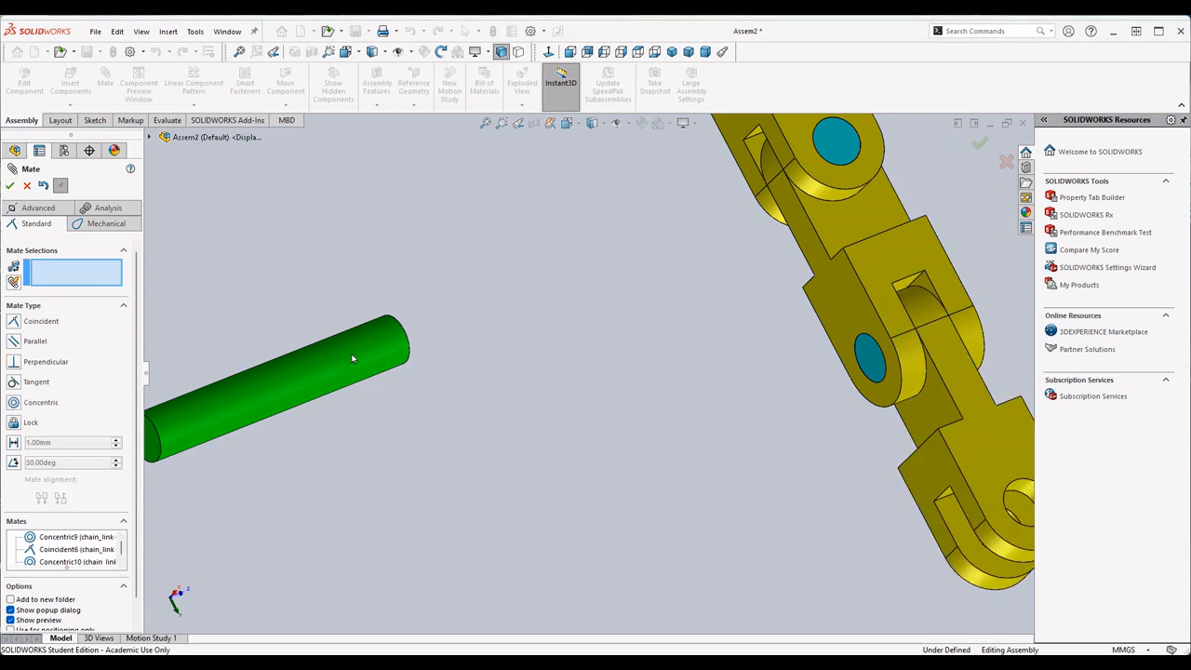
- Mate the loose long_pin concentric to the fourth chain_link's fork hole with its end face coincident to the side face, and leave the Mate command
click(352, 355)
scroll(827, 474, down, 2)
scroll(999, 497, up, 1)
scroll(1013, 493, up, 2)
click(894, 454)
click(11, 186)
click(968, 383)
click(854, 410)
click(10, 186)
scroll(705, 367, up, 5)
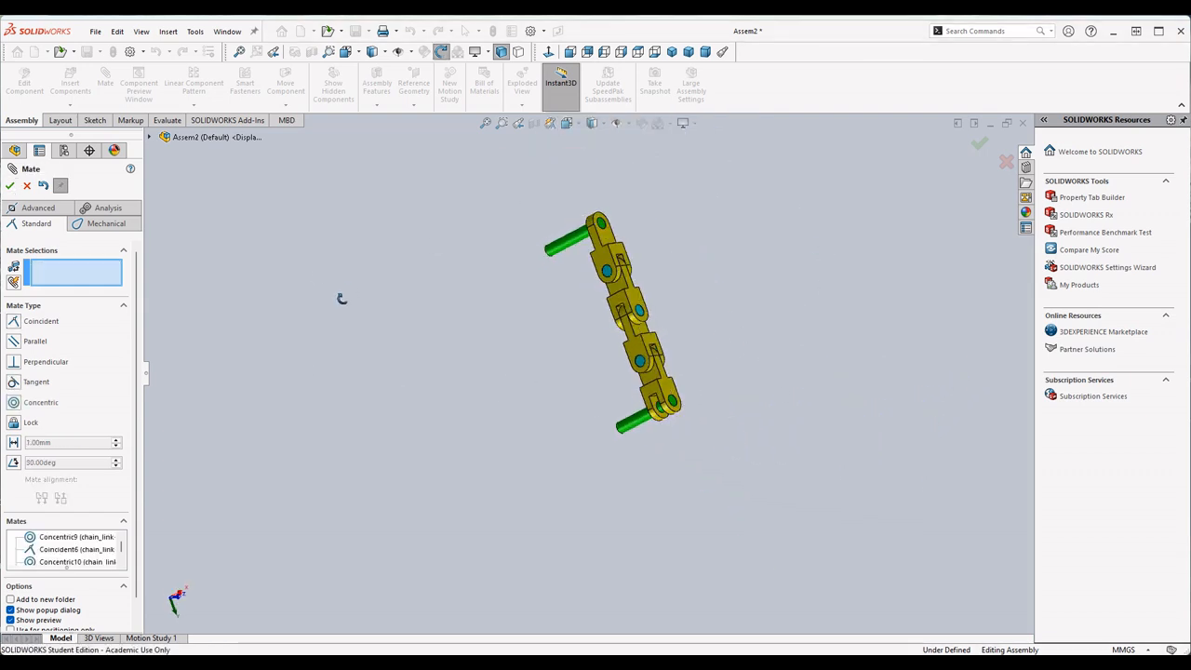
key(Escape)
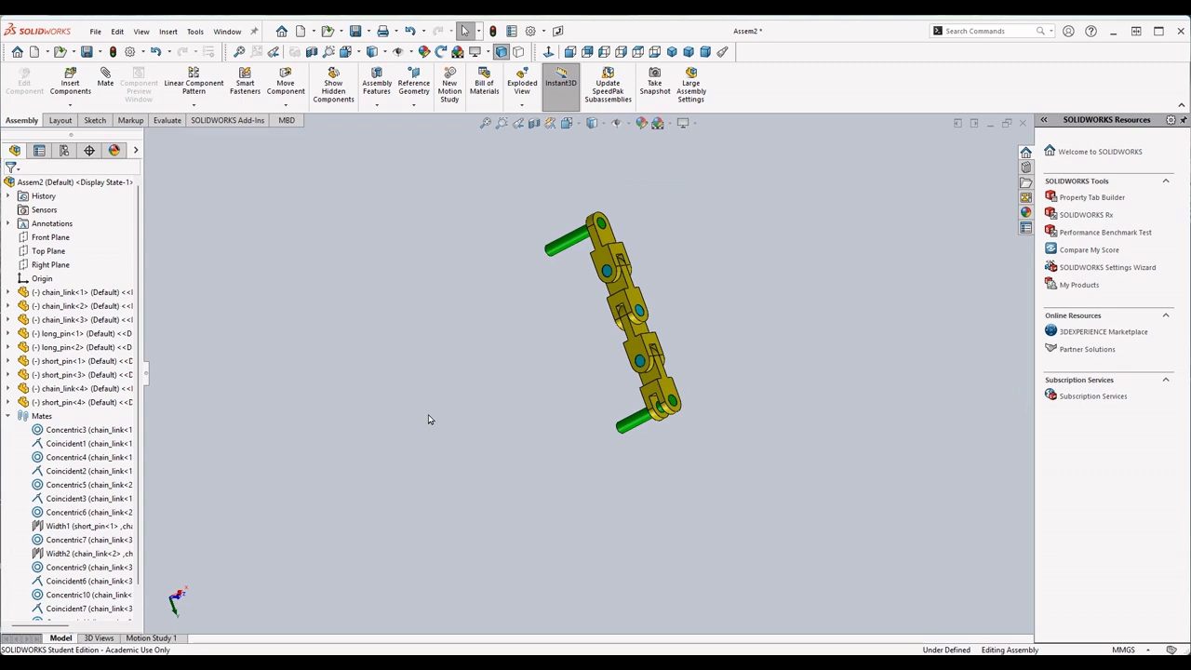
key(ctrl+7)
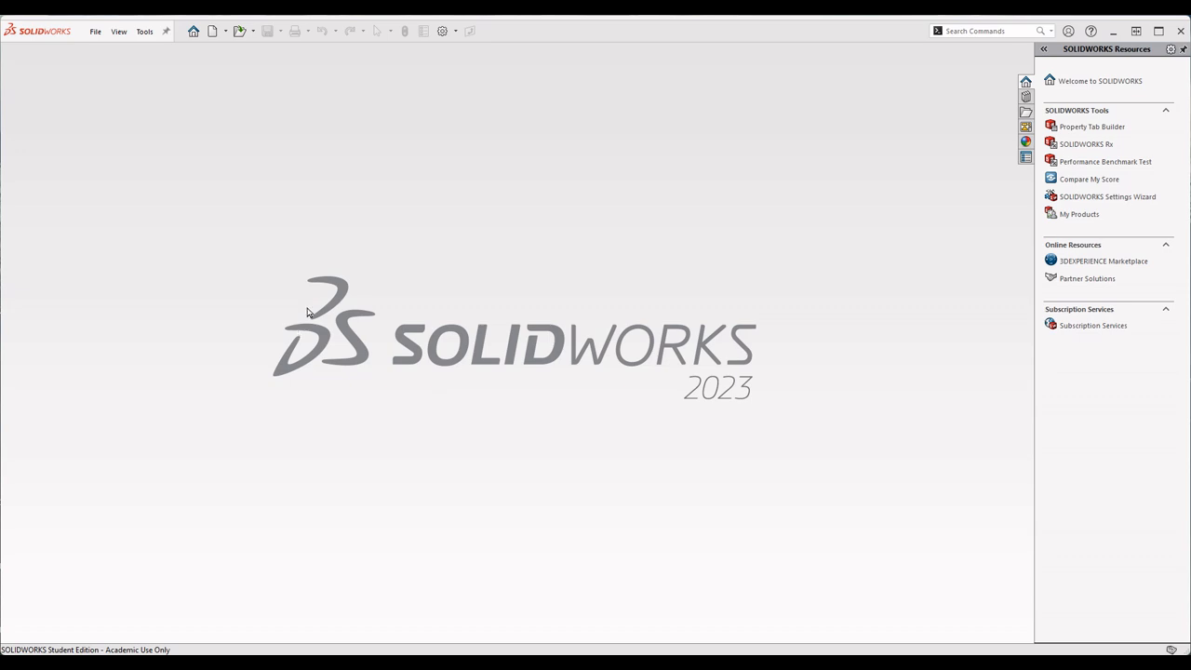
- Bring up the file Open dialog and review the exam PDF's question 7 conditions, angle values and assembly image
click(95, 35)
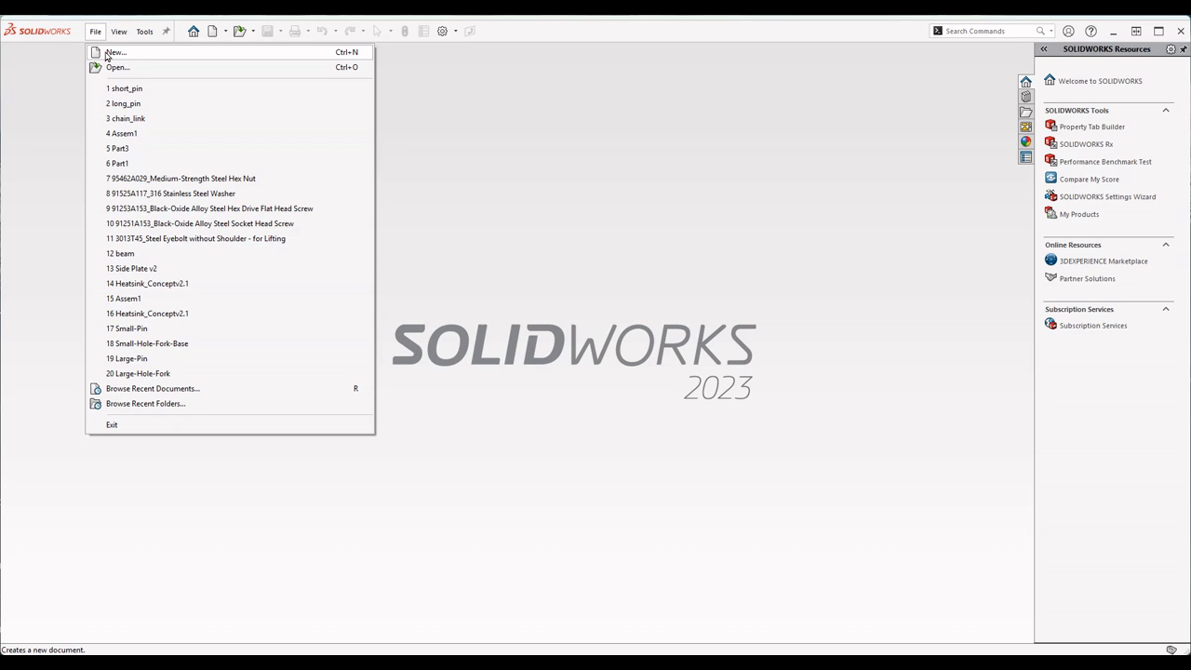
click(136, 70)
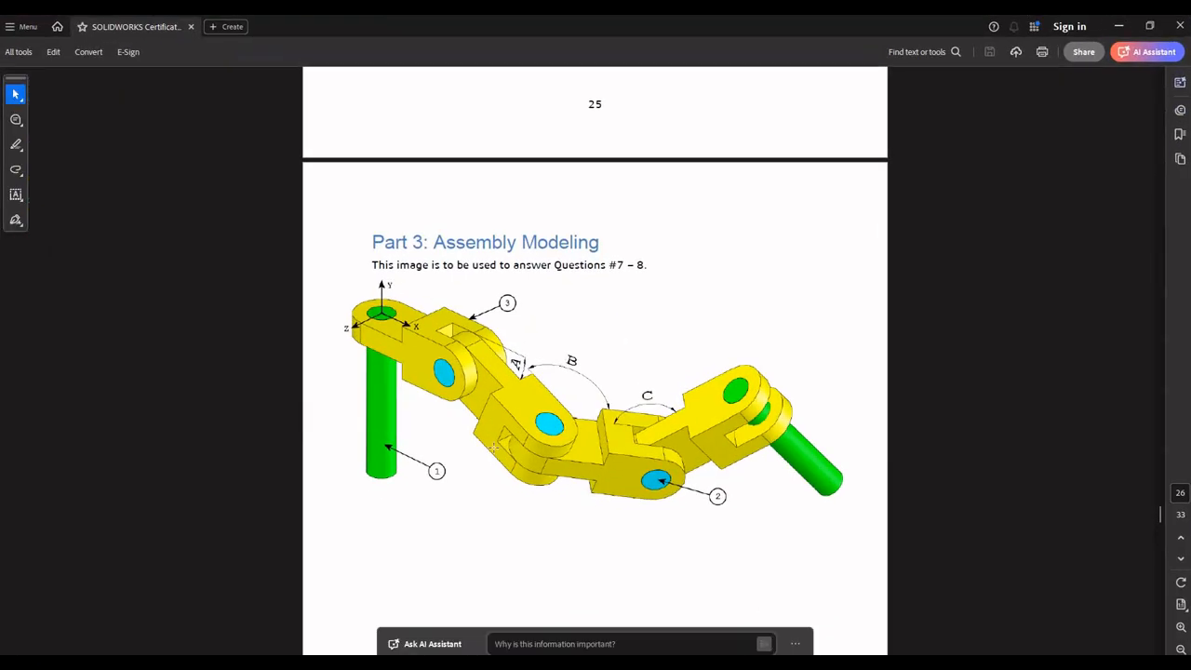
scroll(642, 389, down, 10)
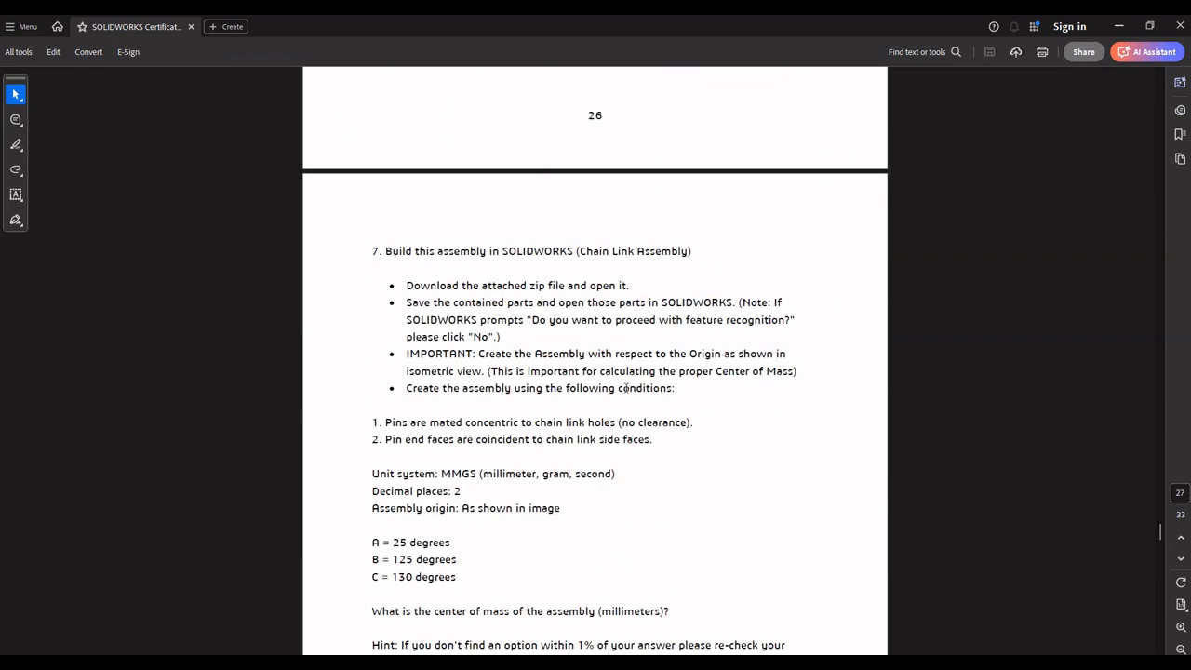
drag(427, 271, 646, 282)
drag(550, 319, 725, 319)
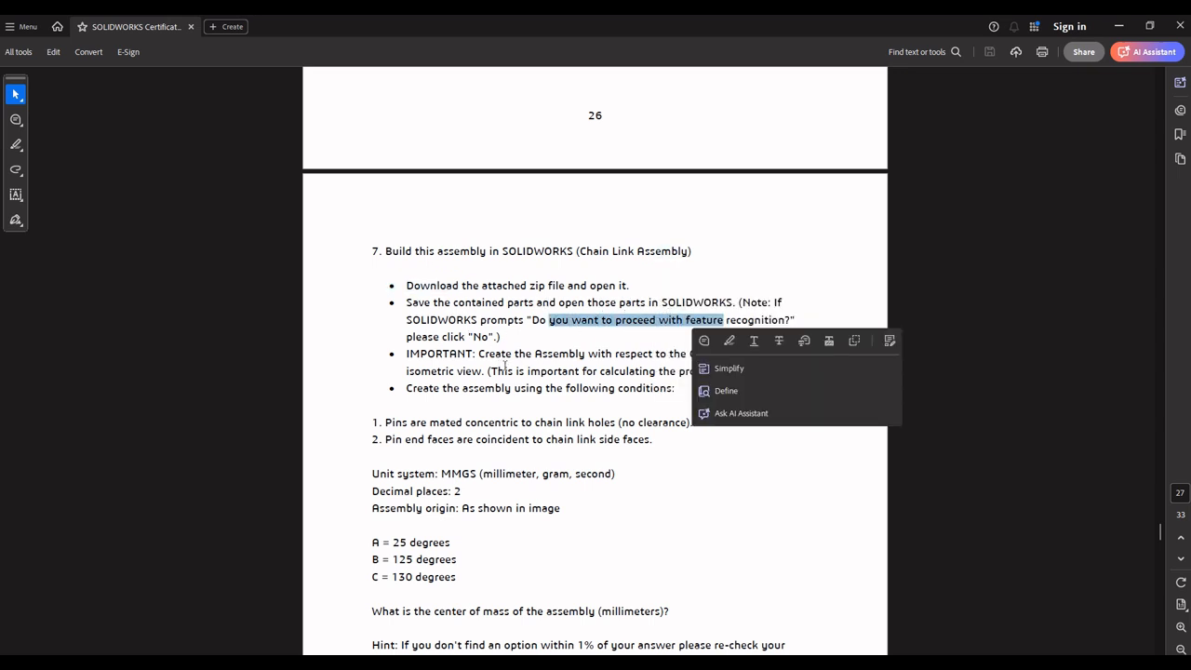
scroll(518, 363, down, 1)
click(572, 337)
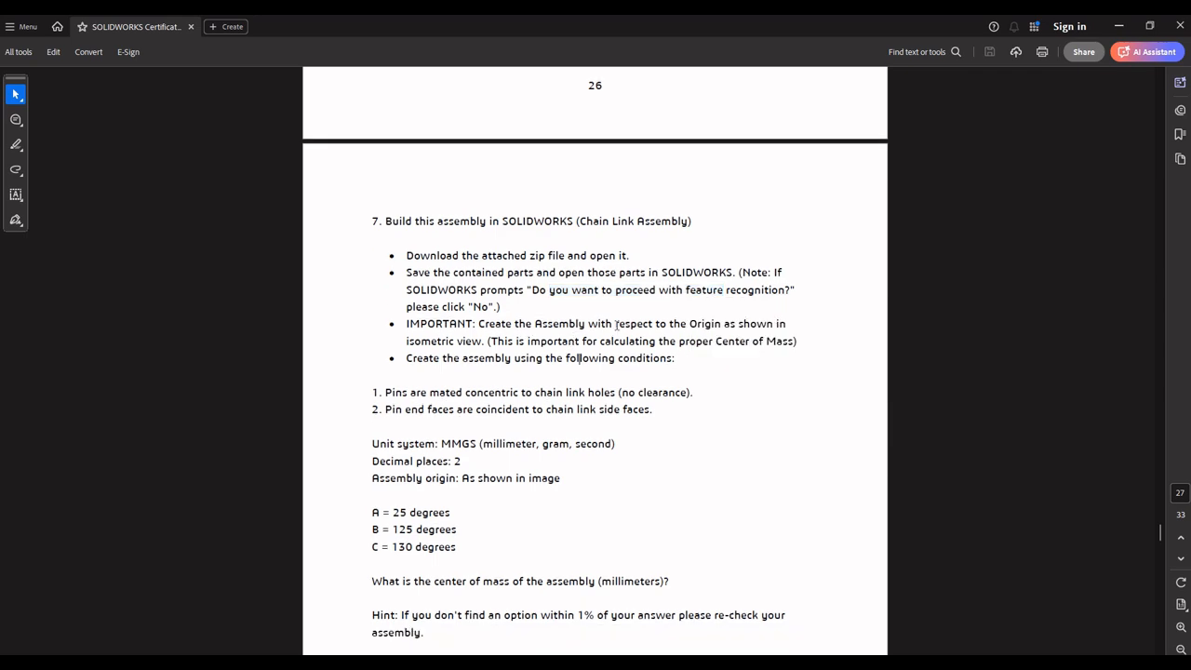
scroll(583, 363, up, 8)
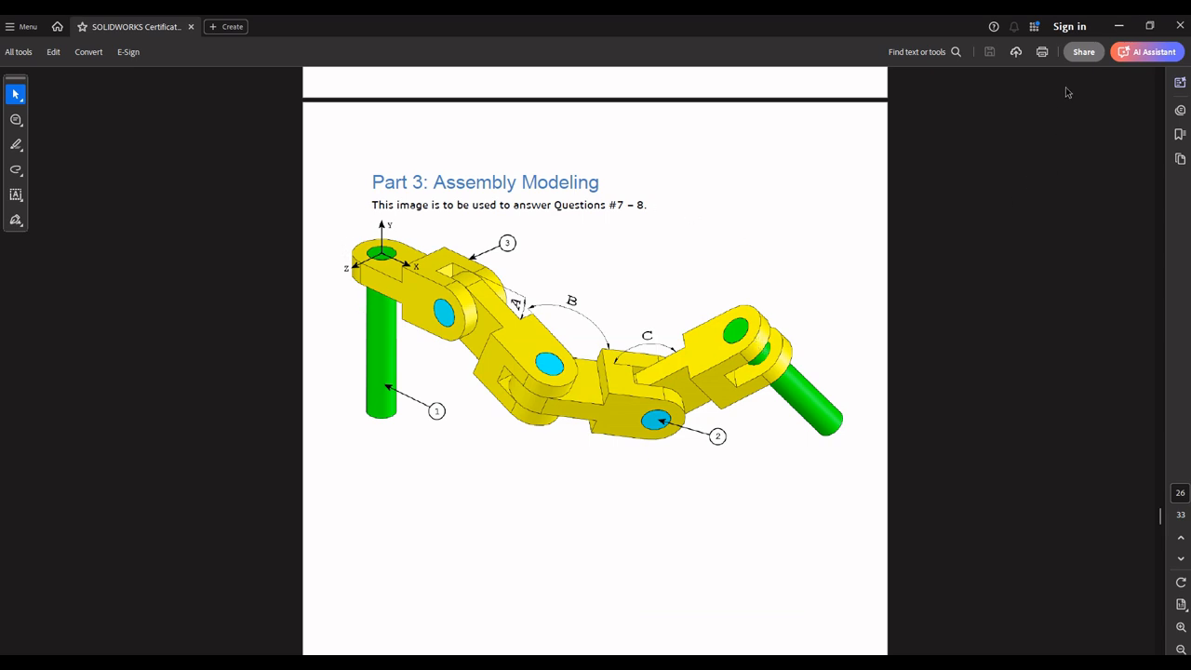
click(1119, 26)
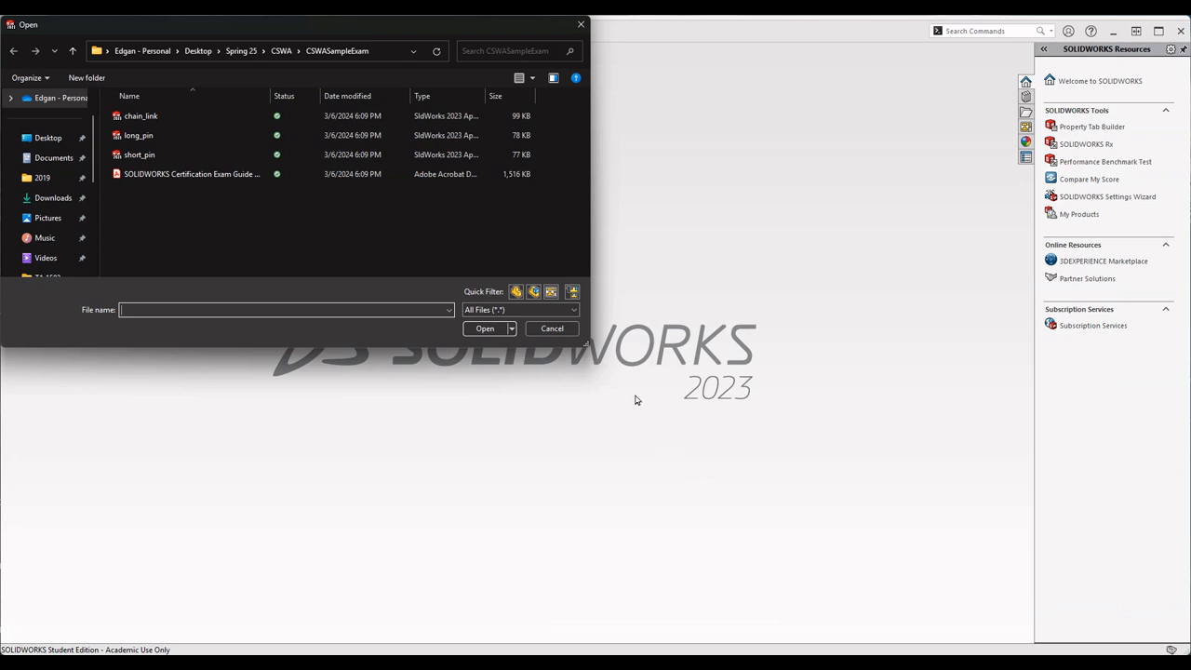
- Open the short_pin and long_pin parts from the CSWASampleExam folder, declining feature recognition for both
double_click(139, 156)
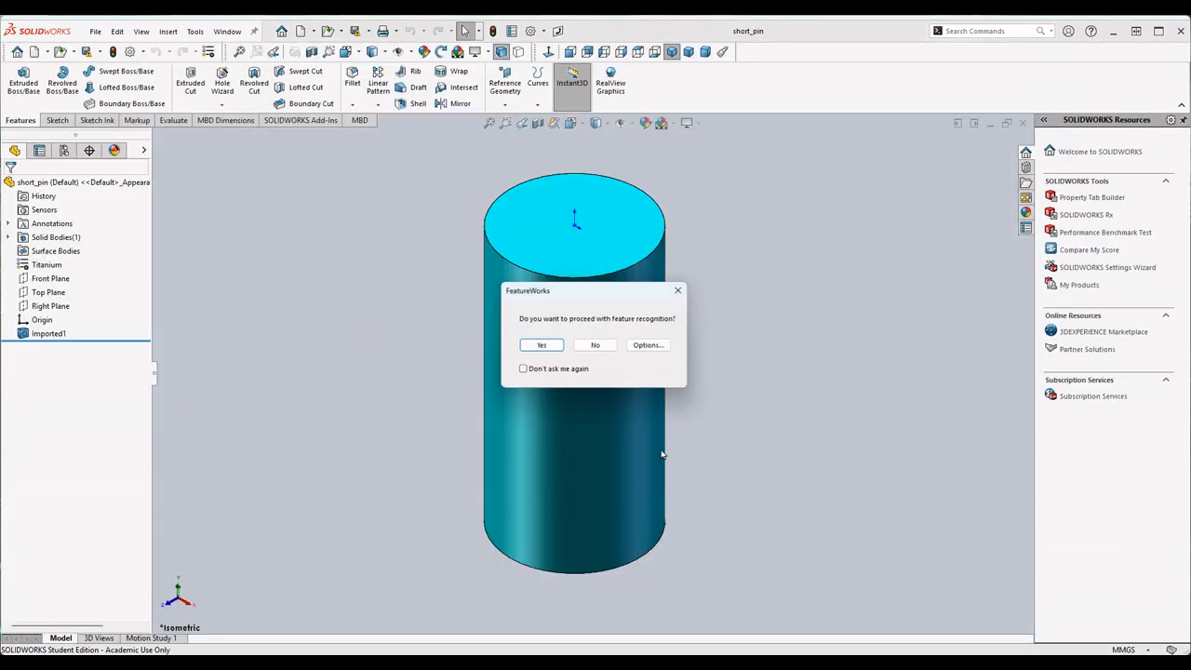
click(597, 346)
click(95, 30)
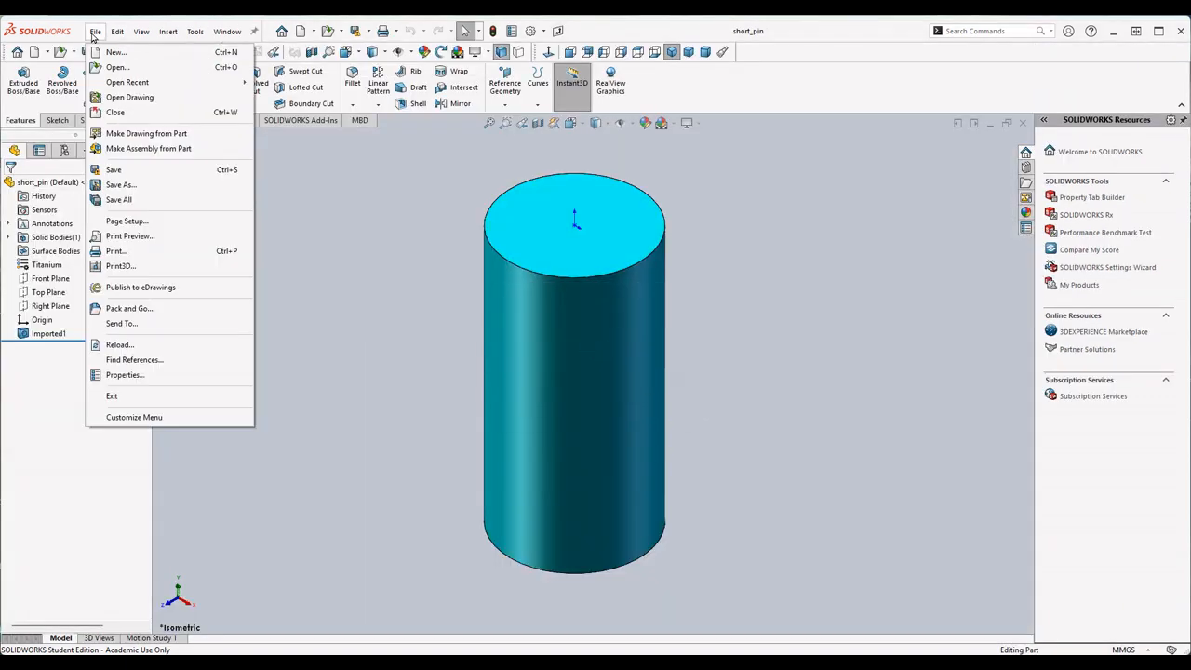
click(119, 67)
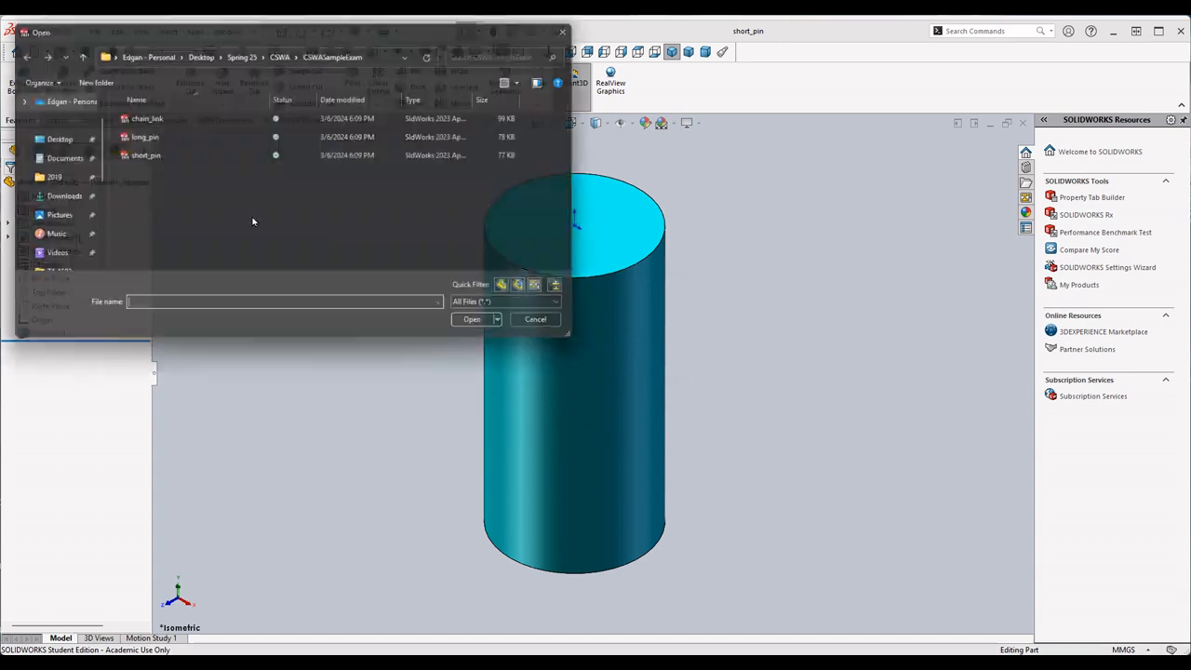
double_click(138, 136)
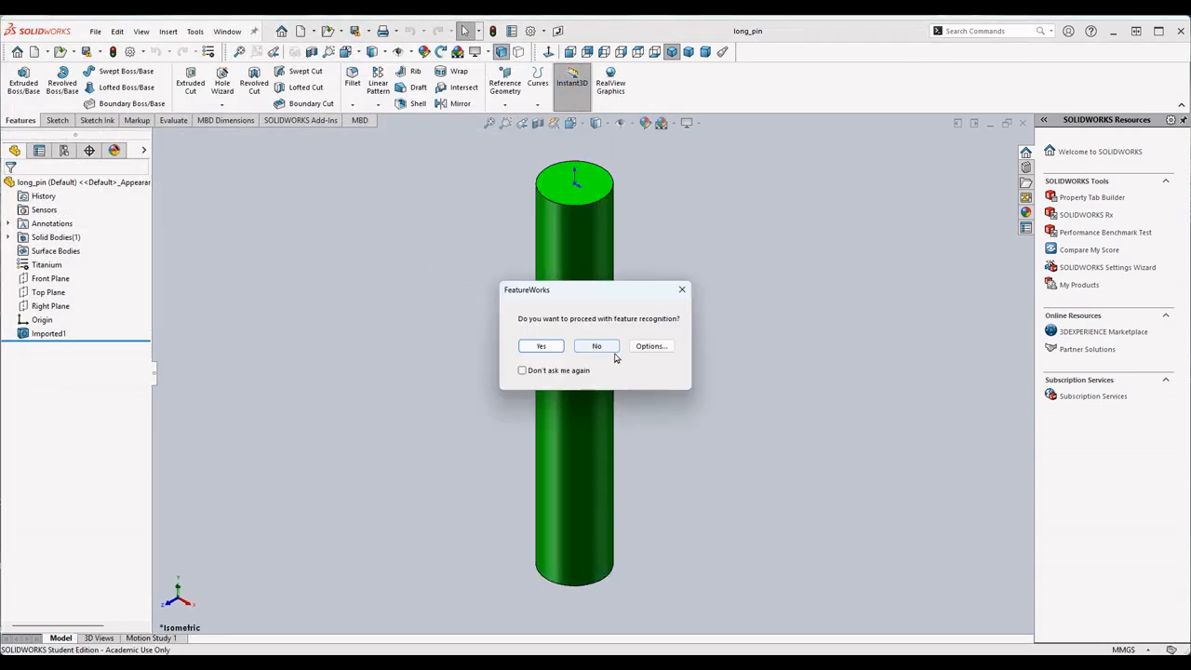
click(597, 347)
- Open the chain_link part from the CSWASampleExam folder and decline feature recognition
click(99, 36)
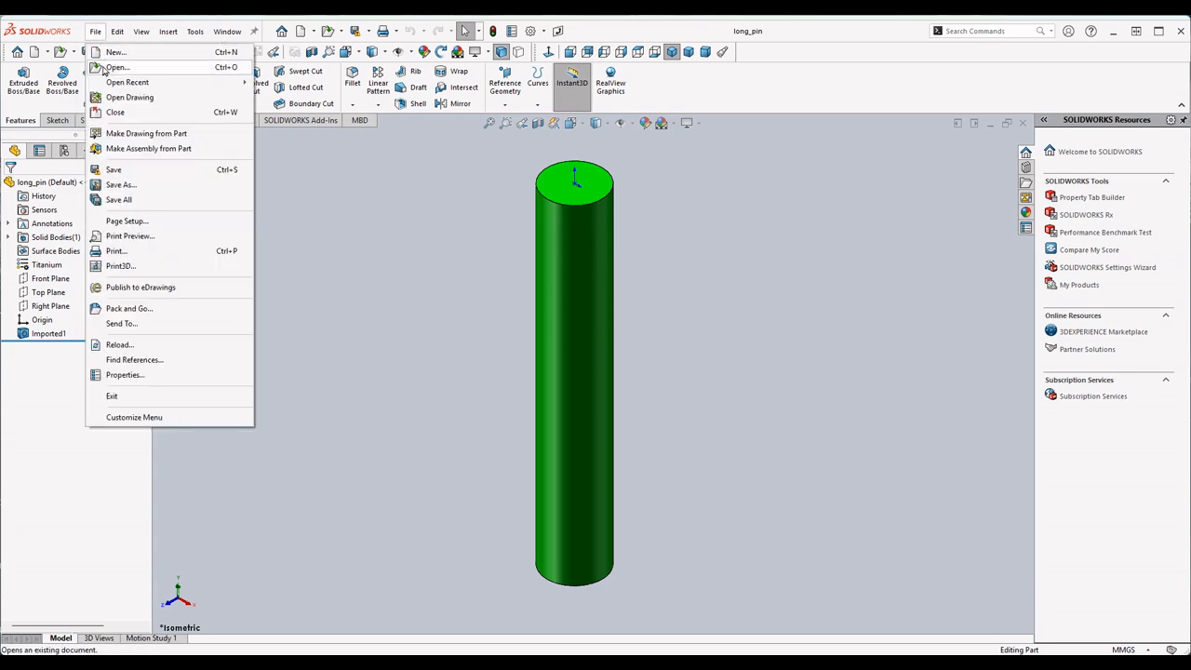
click(151, 73)
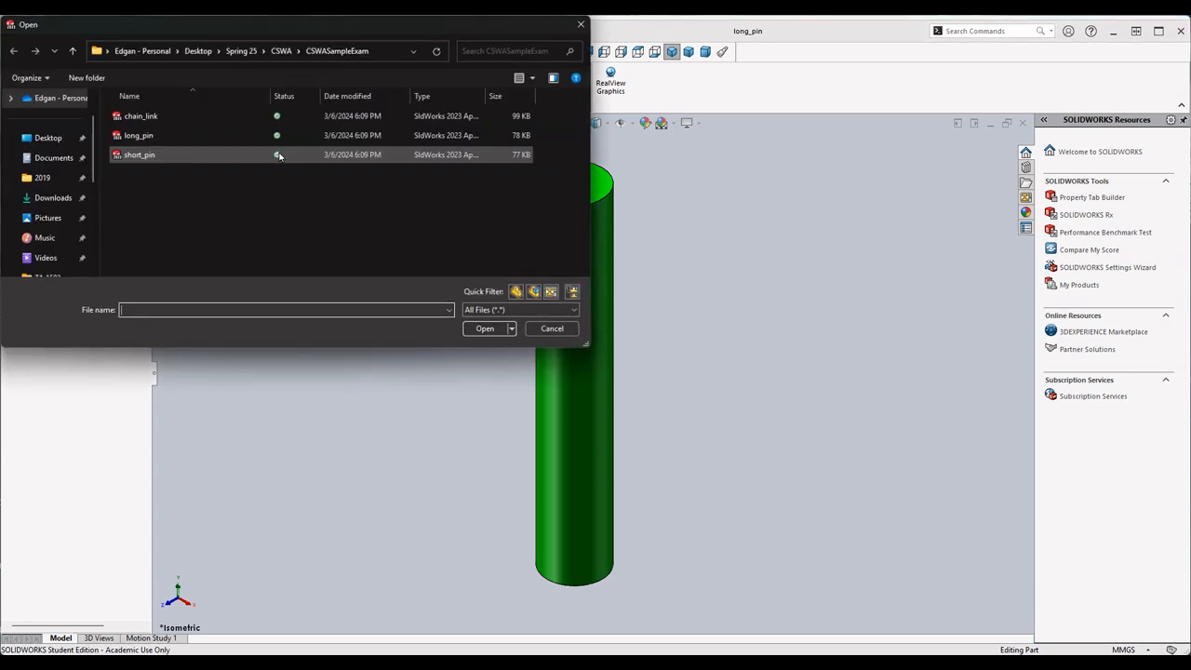
double_click(158, 120)
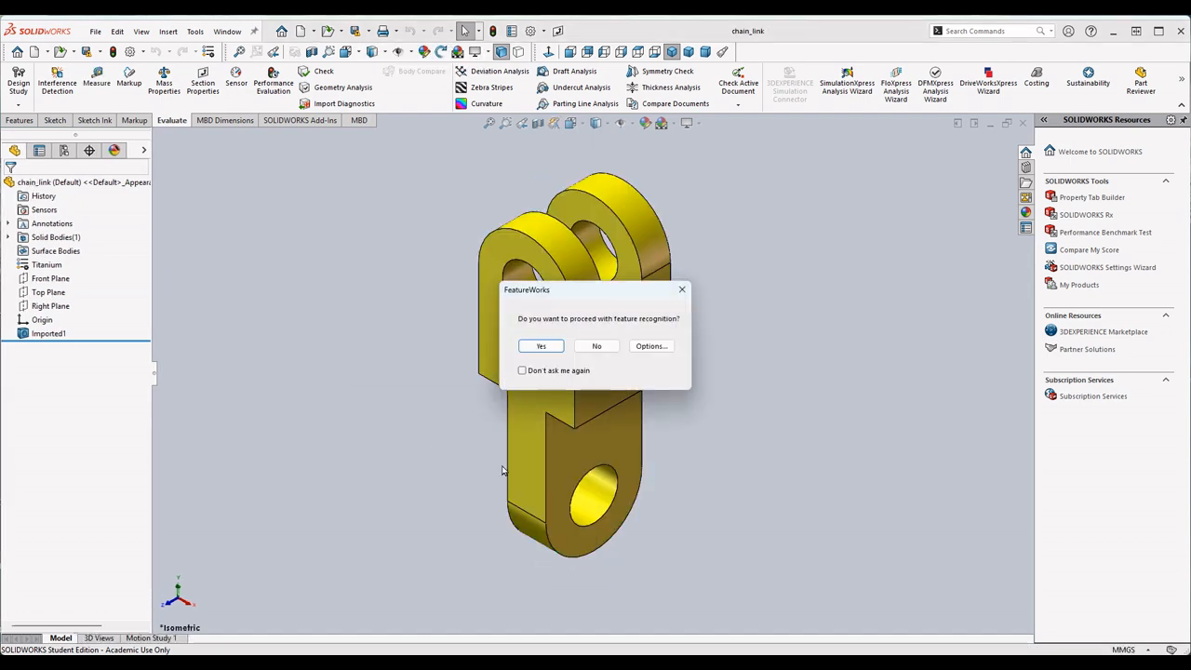
click(598, 346)
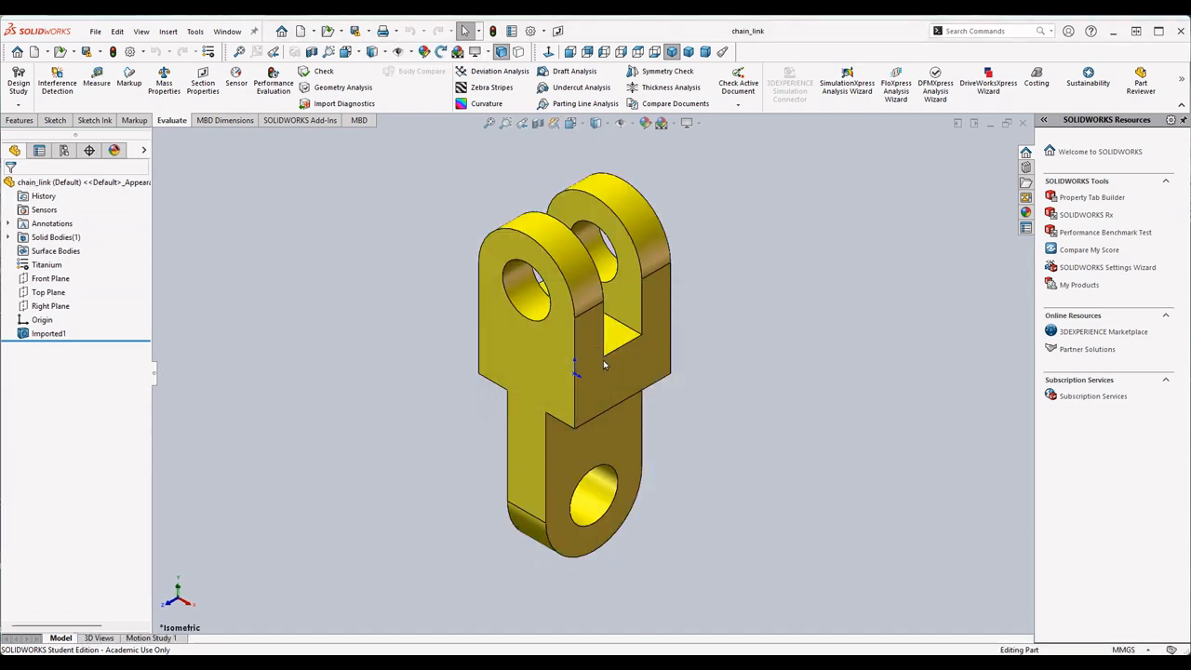
- Create a new assembly document
click(95, 31)
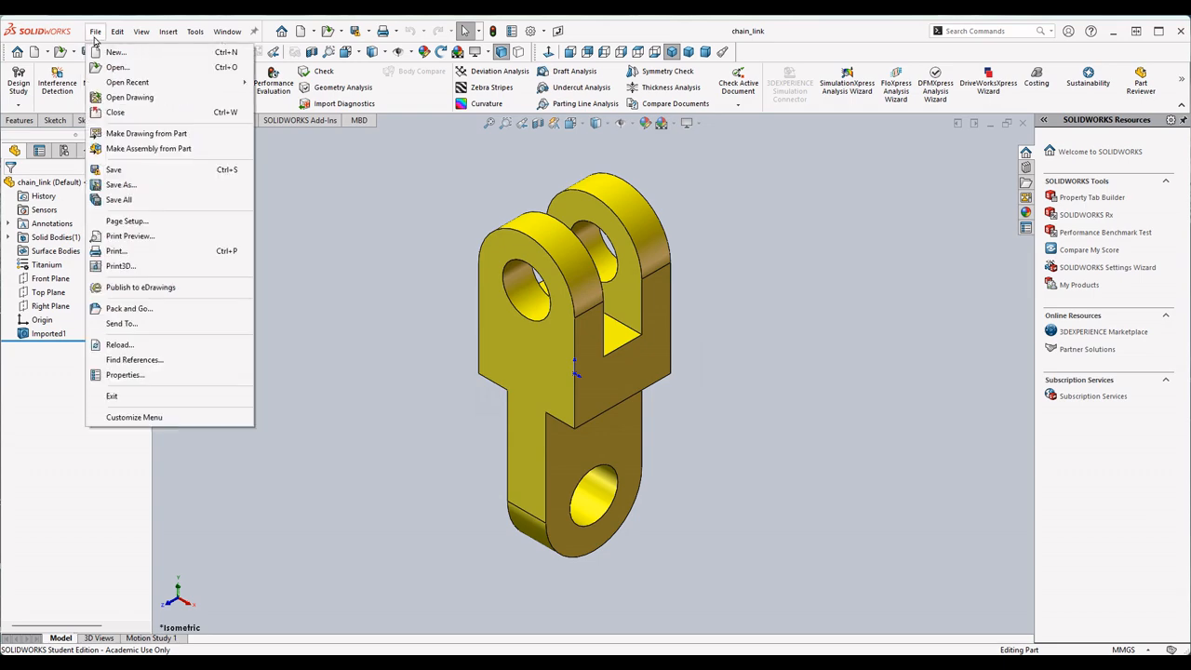
click(111, 48)
click(625, 321)
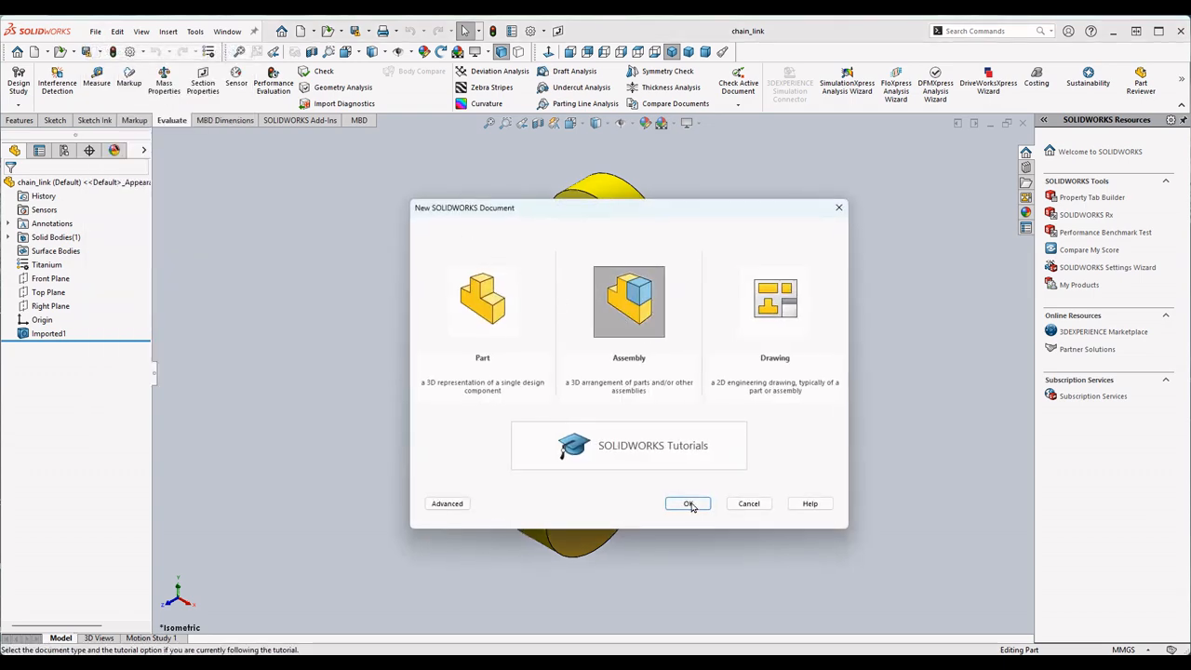
click(689, 503)
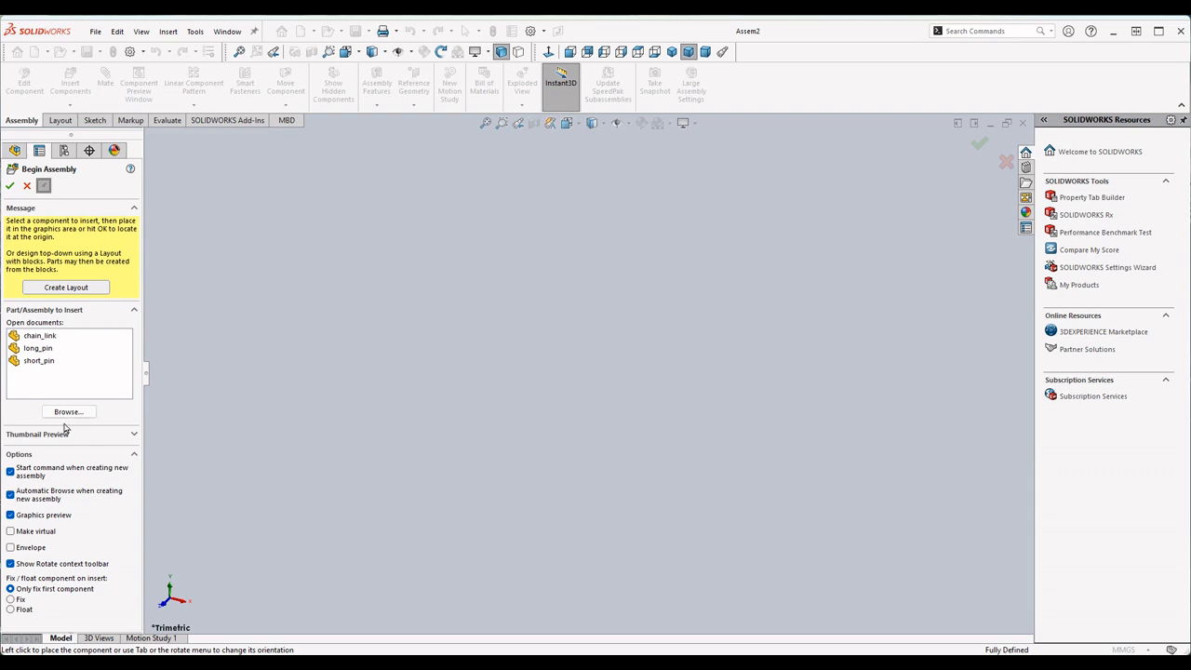
- Insert two long_pins, one chain_link and one short_pin spaced apart in the new assembly
click(39, 349)
click(381, 346)
scroll(363, 411, up, 6)
click(483, 340)
click(42, 336)
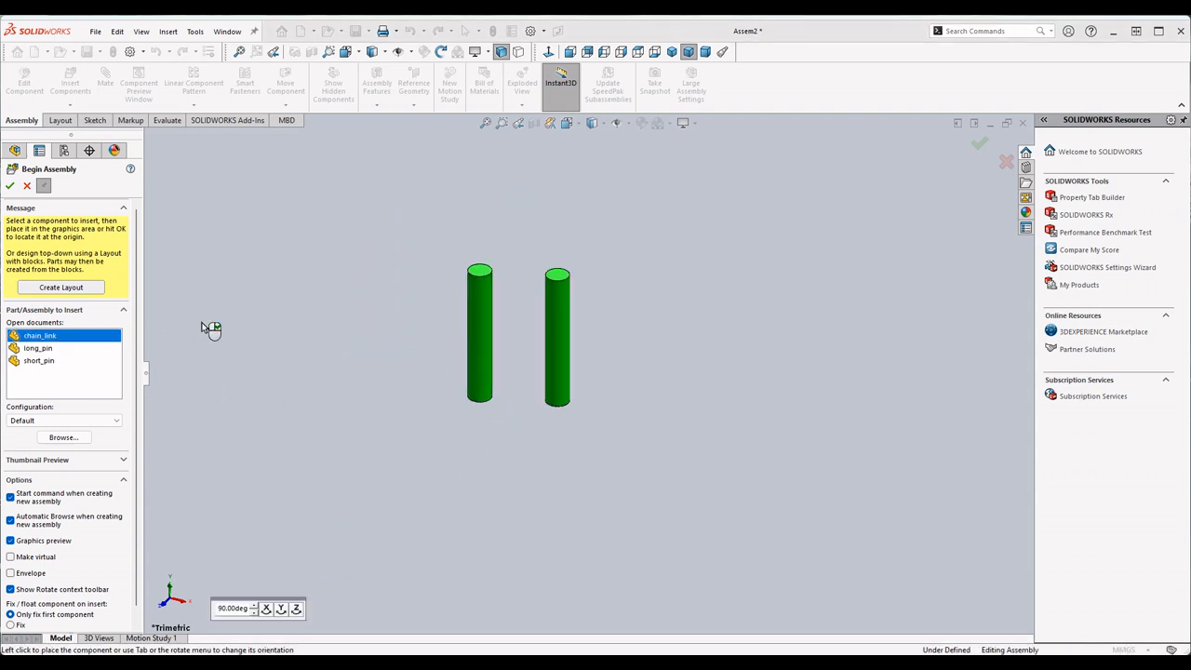
click(265, 253)
click(51, 362)
click(265, 394)
click(11, 187)
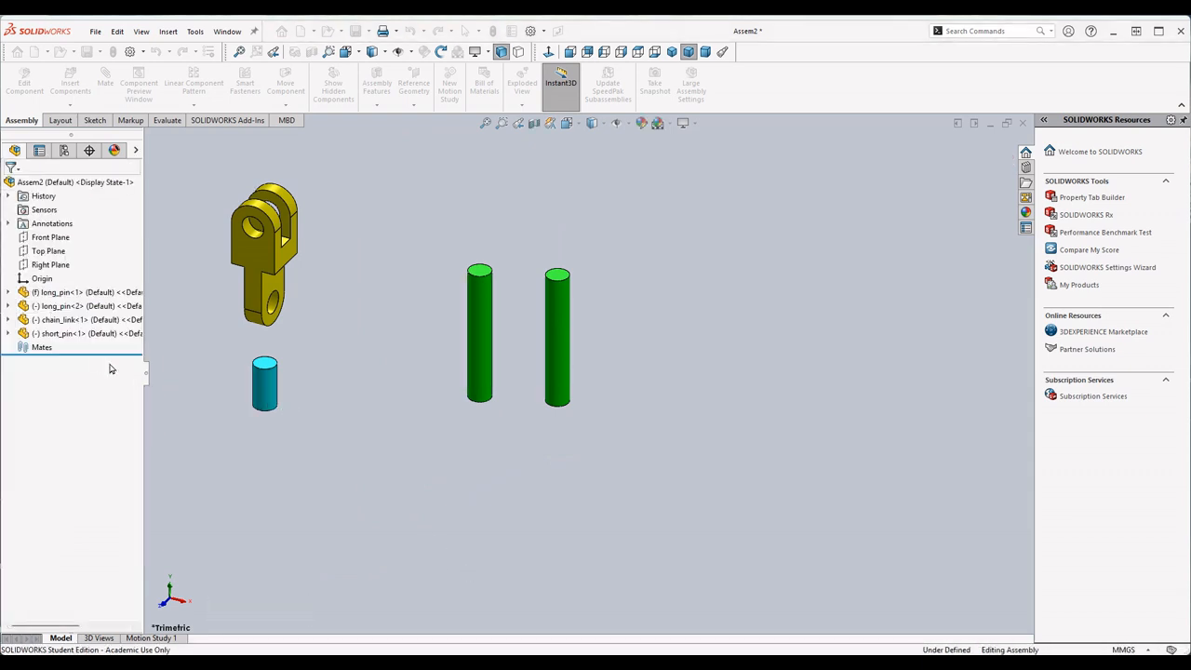
- Copy the short_pin to get three of them in a diagonal row below the chain_link
ctrl+drag(284, 393, 310, 437)
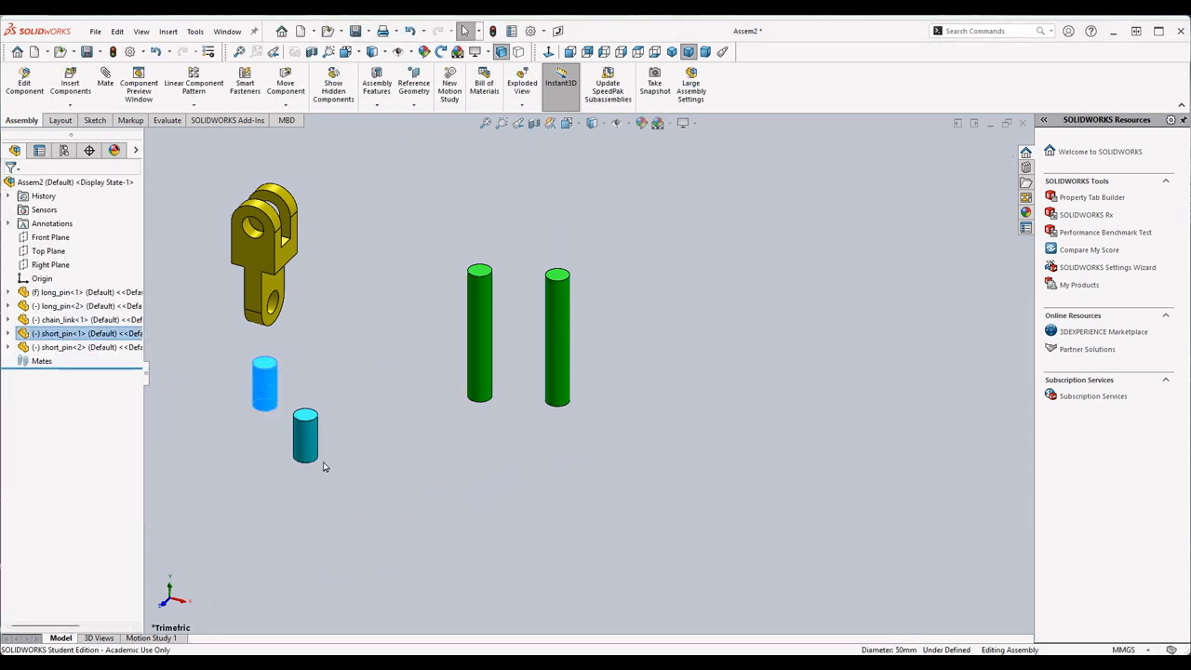
key(ctrl+v)
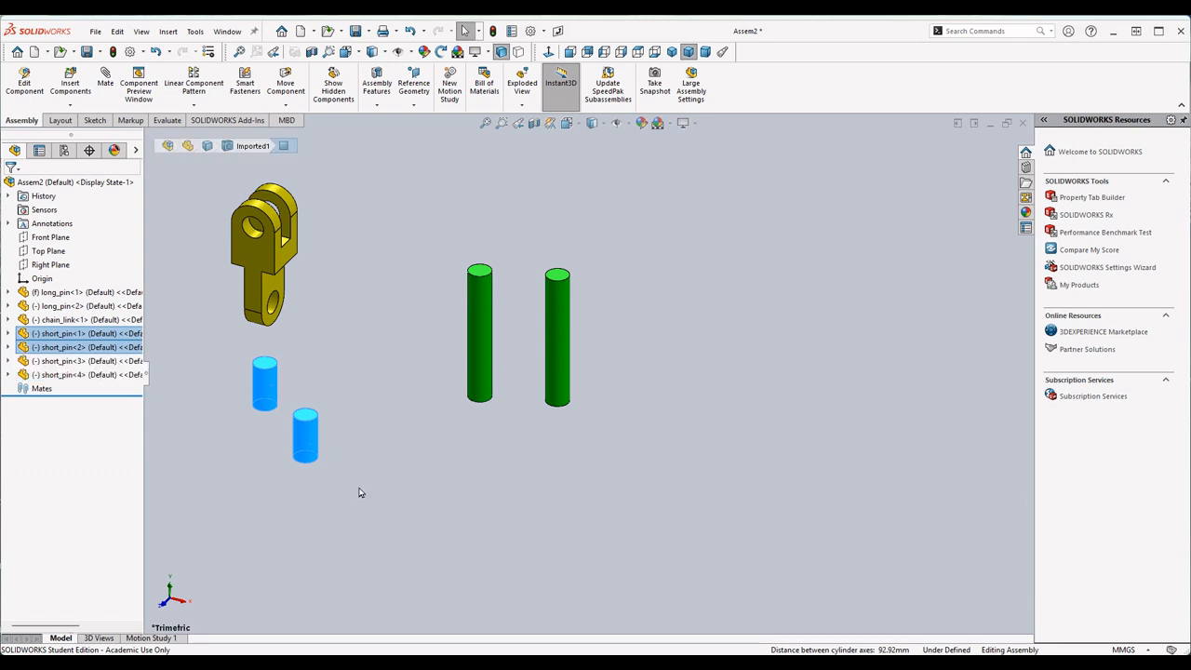
ctrl+drag(310, 448, 342, 480)
click(319, 359)
ctrl+drag(306, 435, 338, 481)
- Place three copies of the chain_link in free space around the first one and clear the selection
ctrl+drag(242, 253, 514, 202)
click(379, 377)
click(427, 383)
click(724, 280)
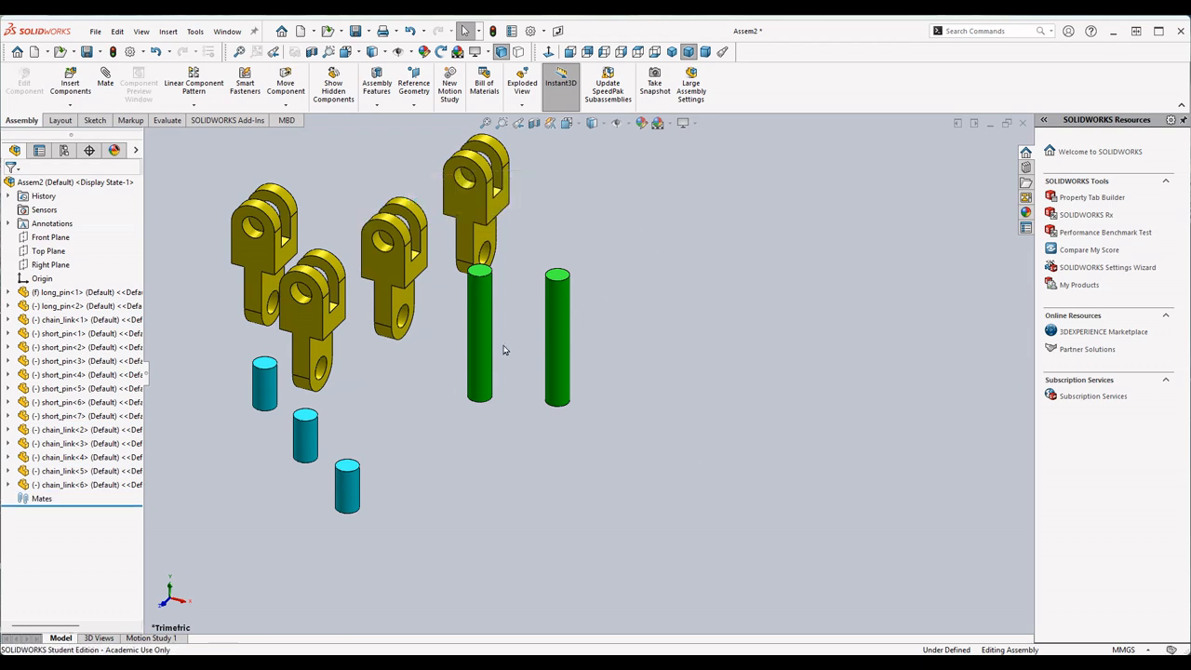
- Compare the location of the assembly origin with the origin of the fixed long_pin
click(42, 279)
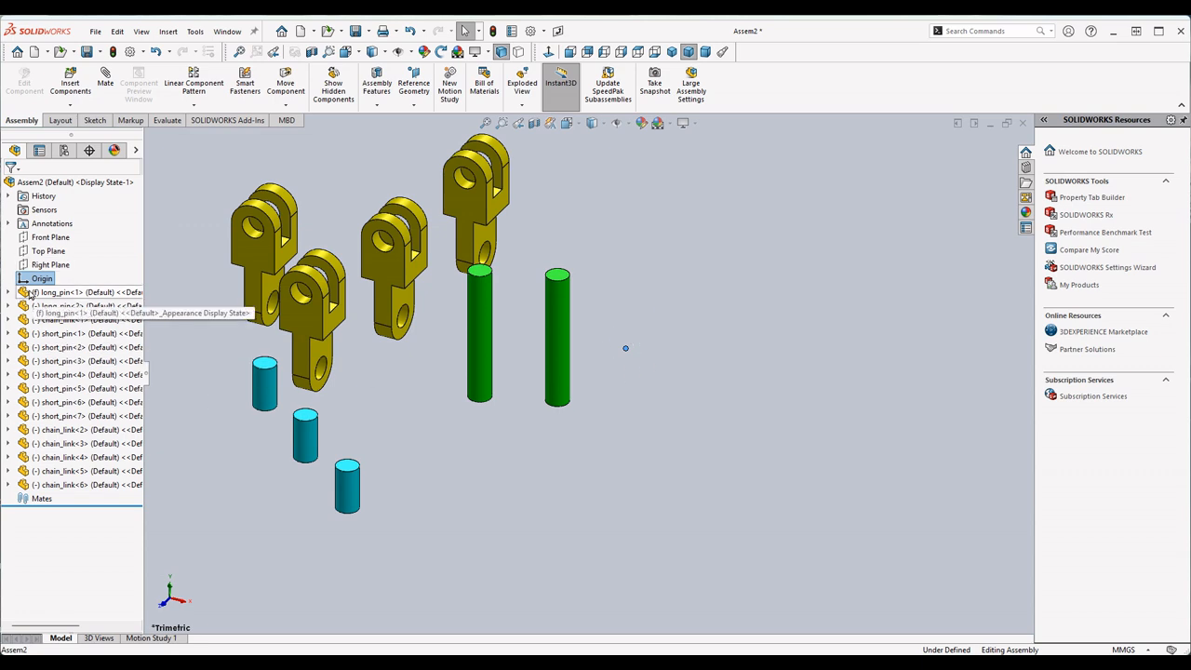
click(8, 292)
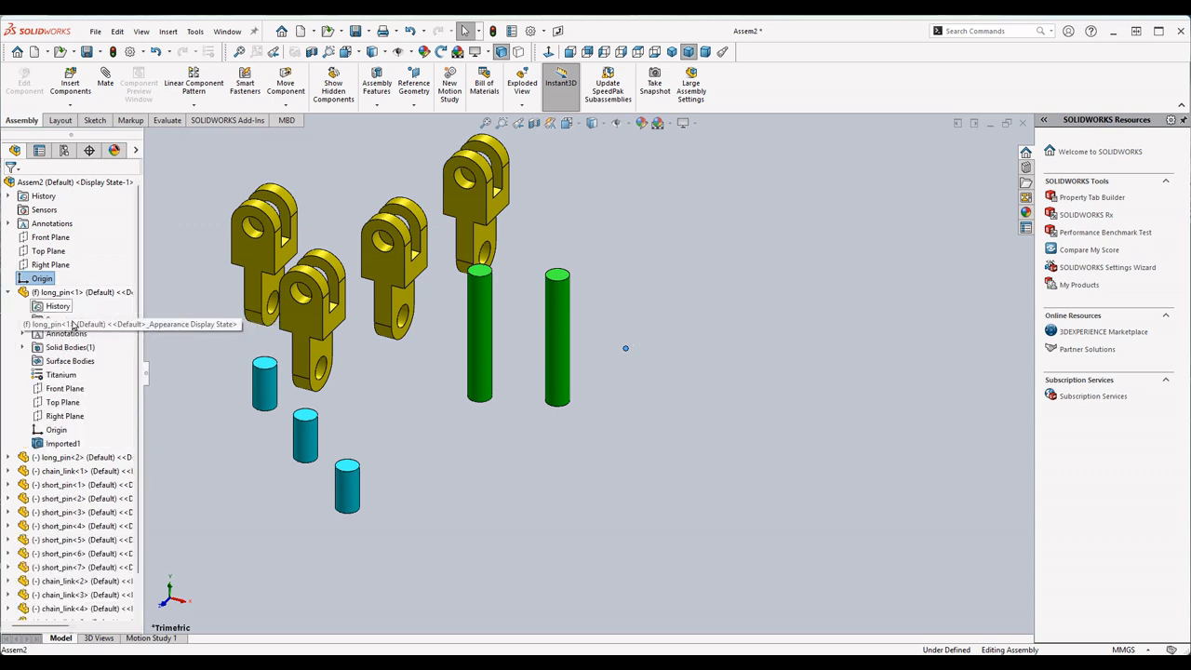
click(57, 431)
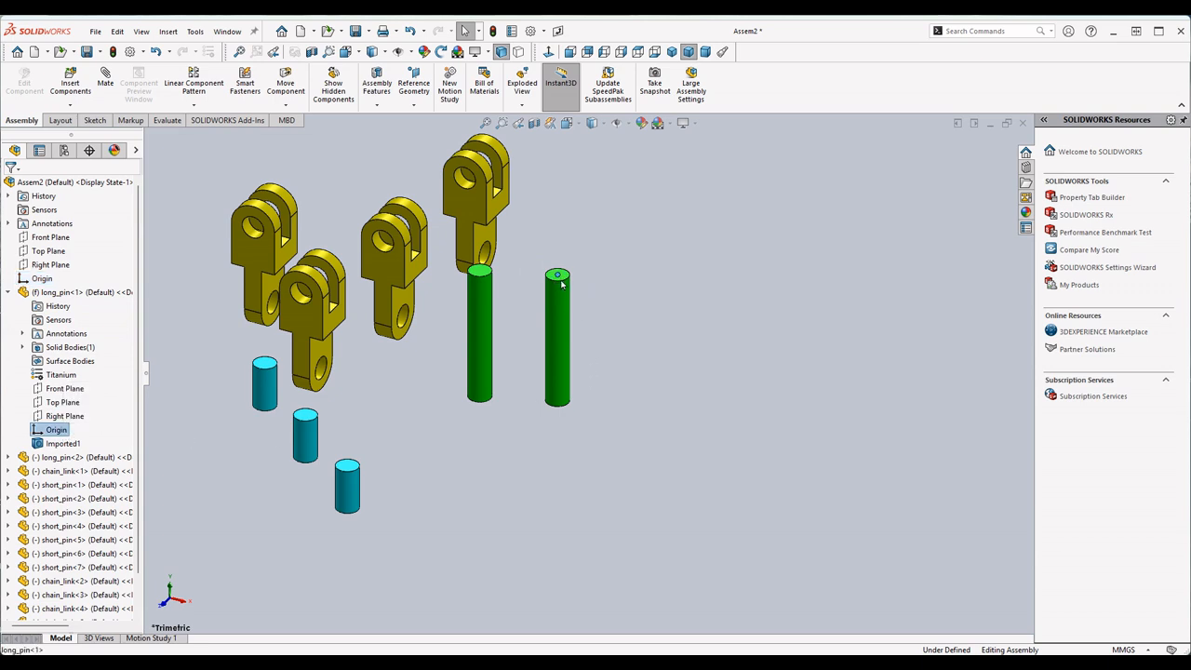
scroll(558, 281, down, 5)
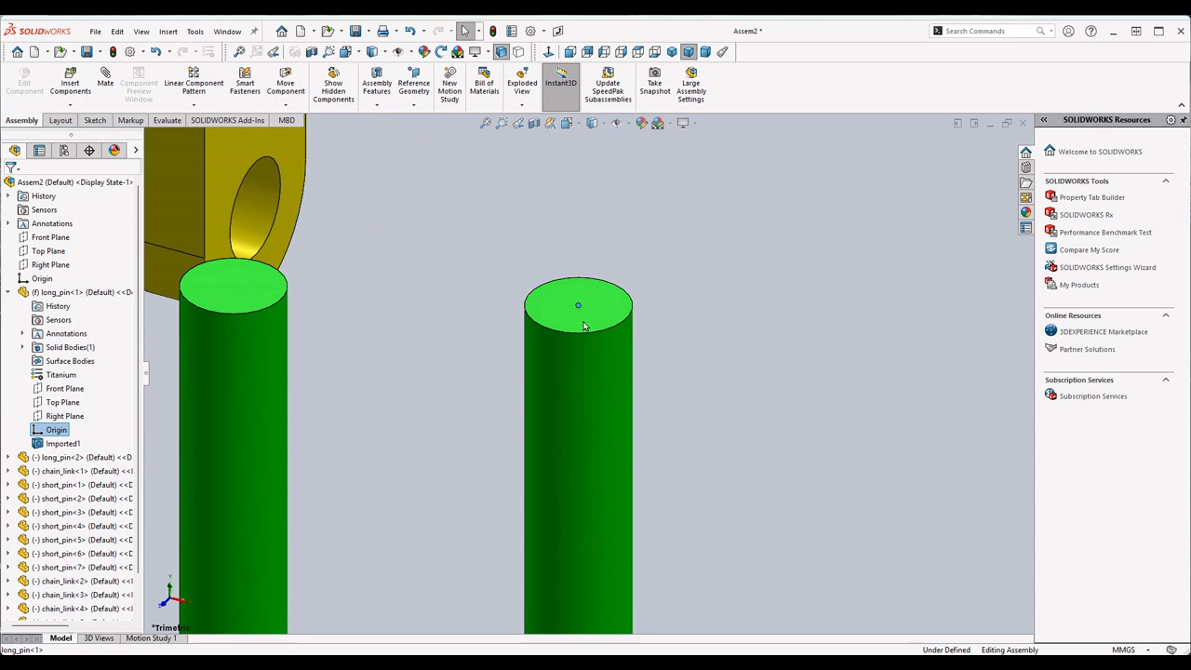
scroll(579, 316, up, 6)
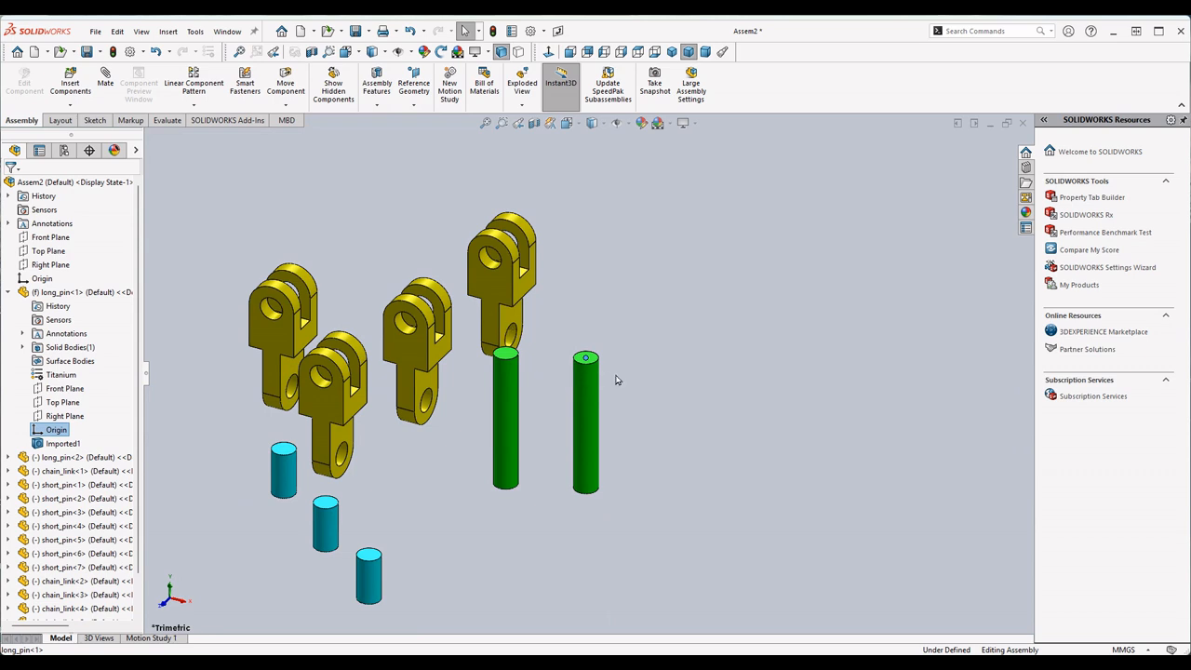
click(38, 279)
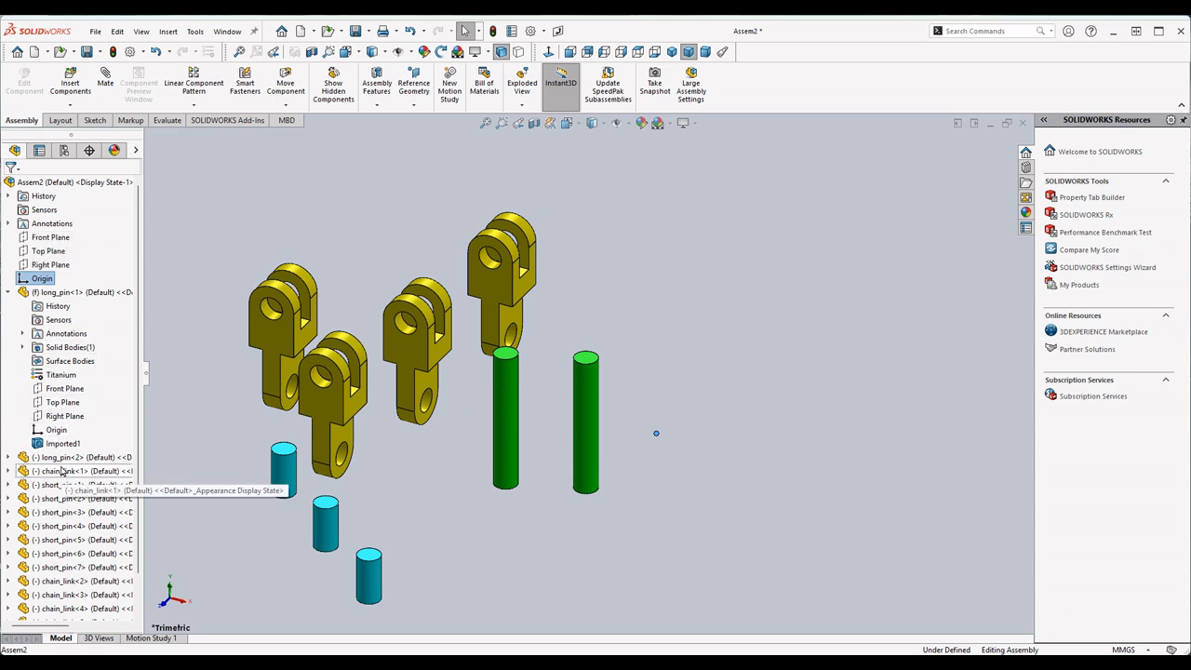
click(54, 431)
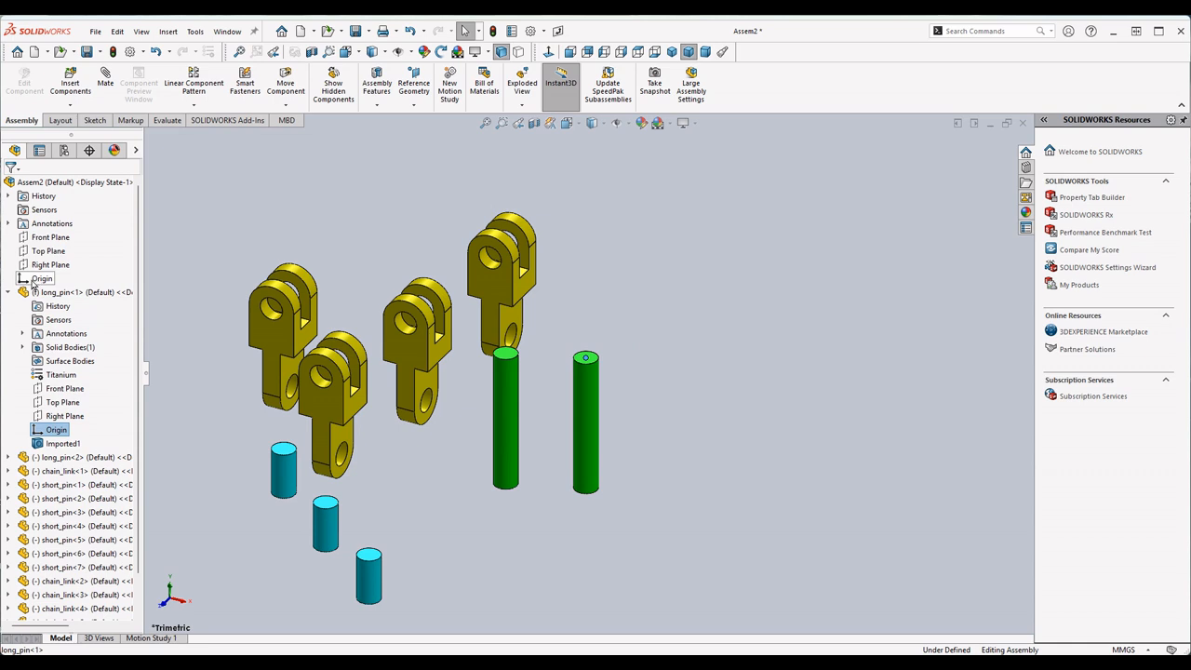
- Float the fixed long_pin so it can be repositioned
click(57, 294)
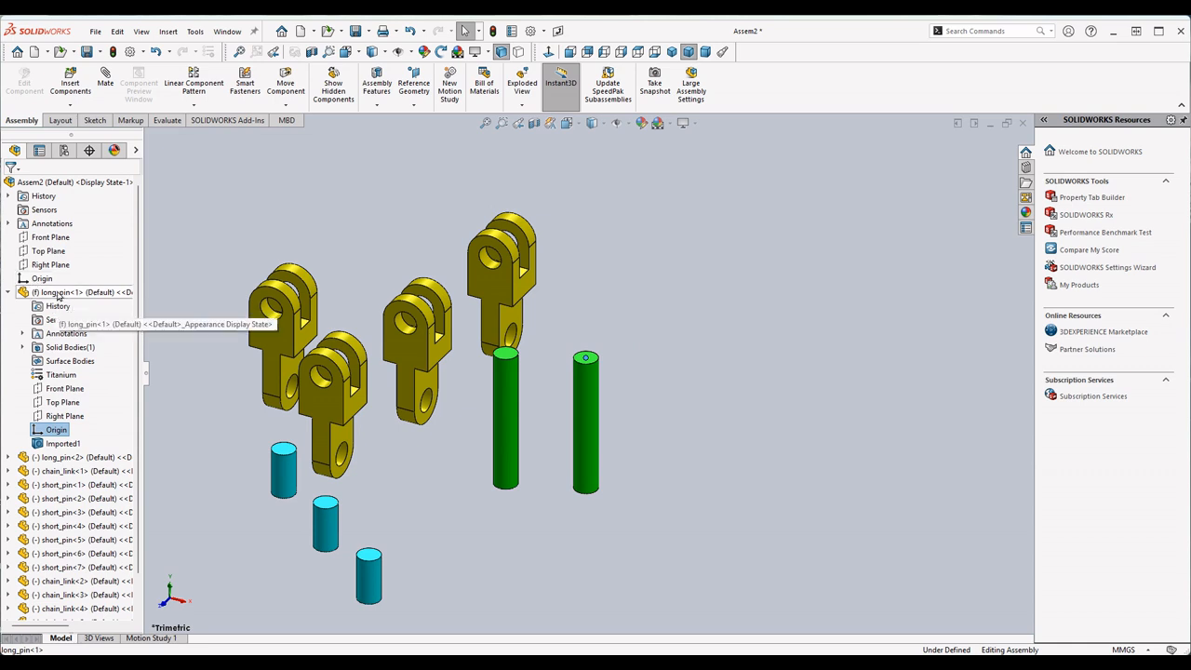
right_click(51, 296)
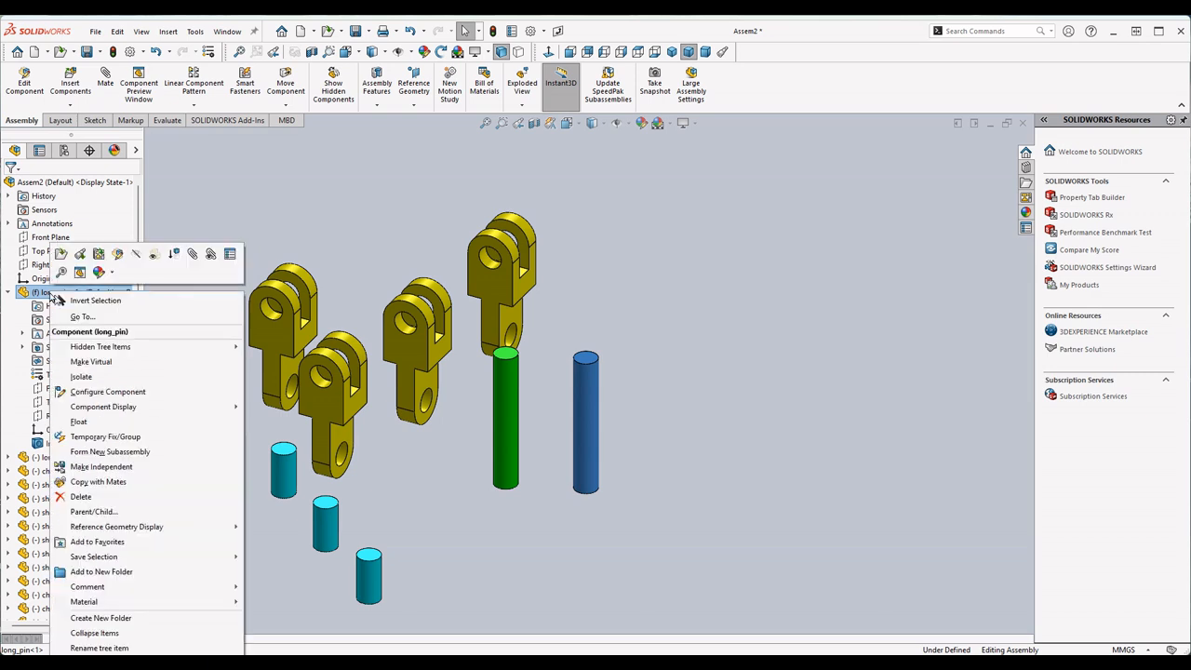
click(110, 431)
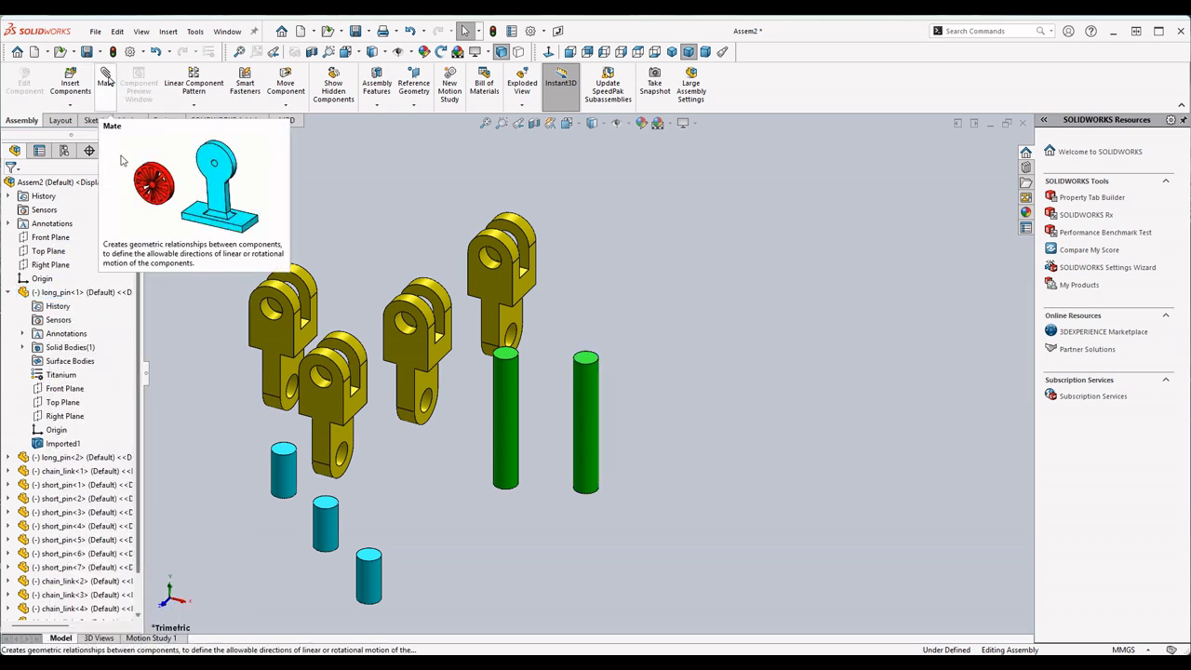
- Mate the floated long_pin's origin coincident with the assembly origin, with the axes aligned
click(106, 80)
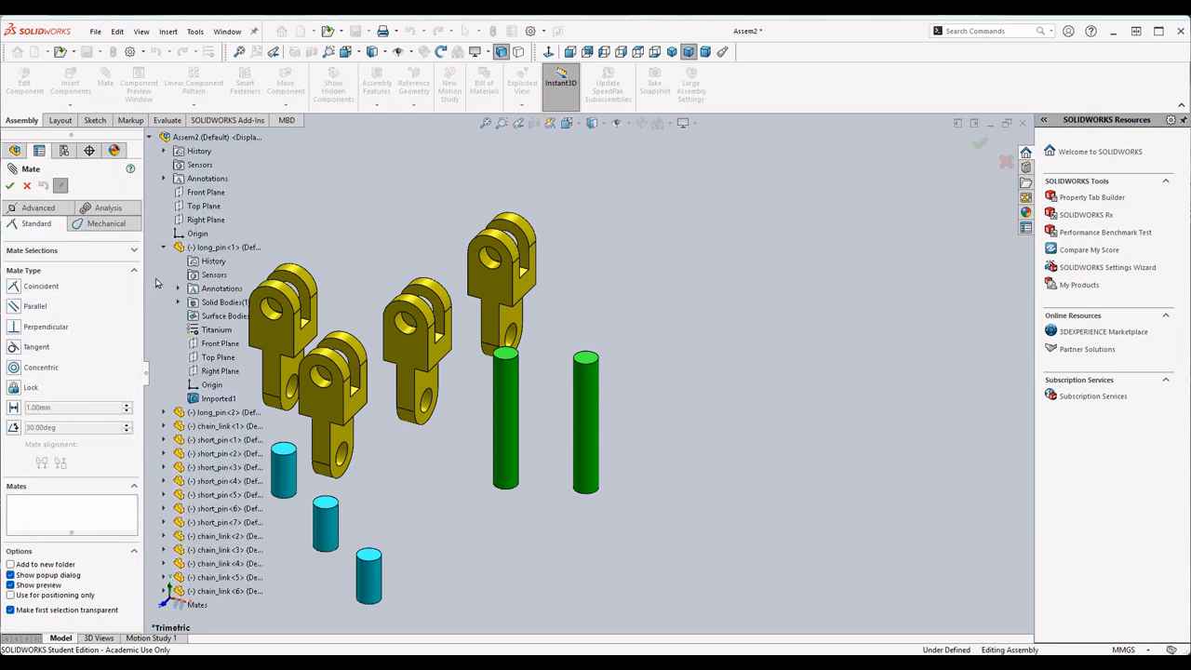
click(198, 233)
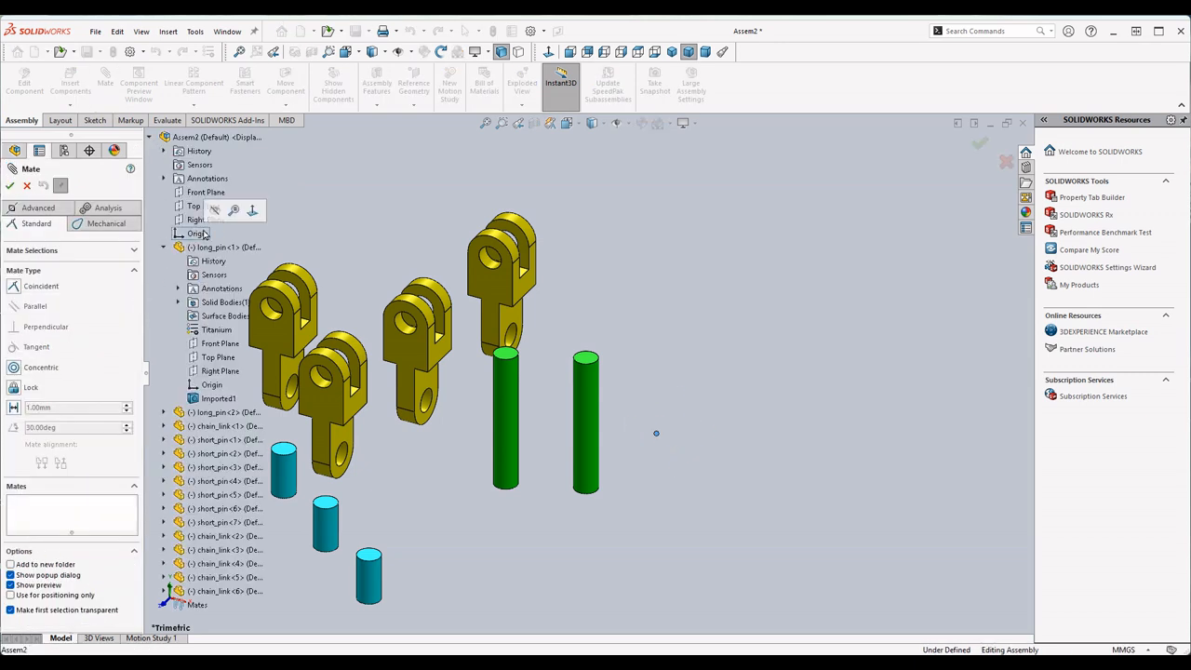
click(213, 385)
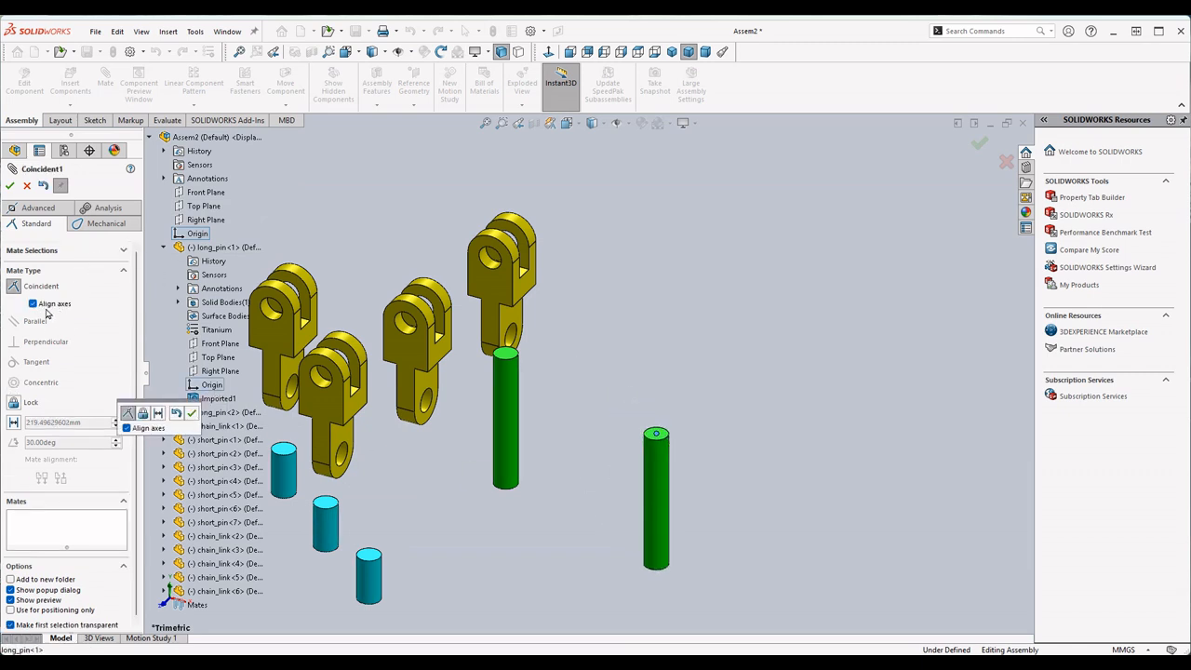
click(9, 186)
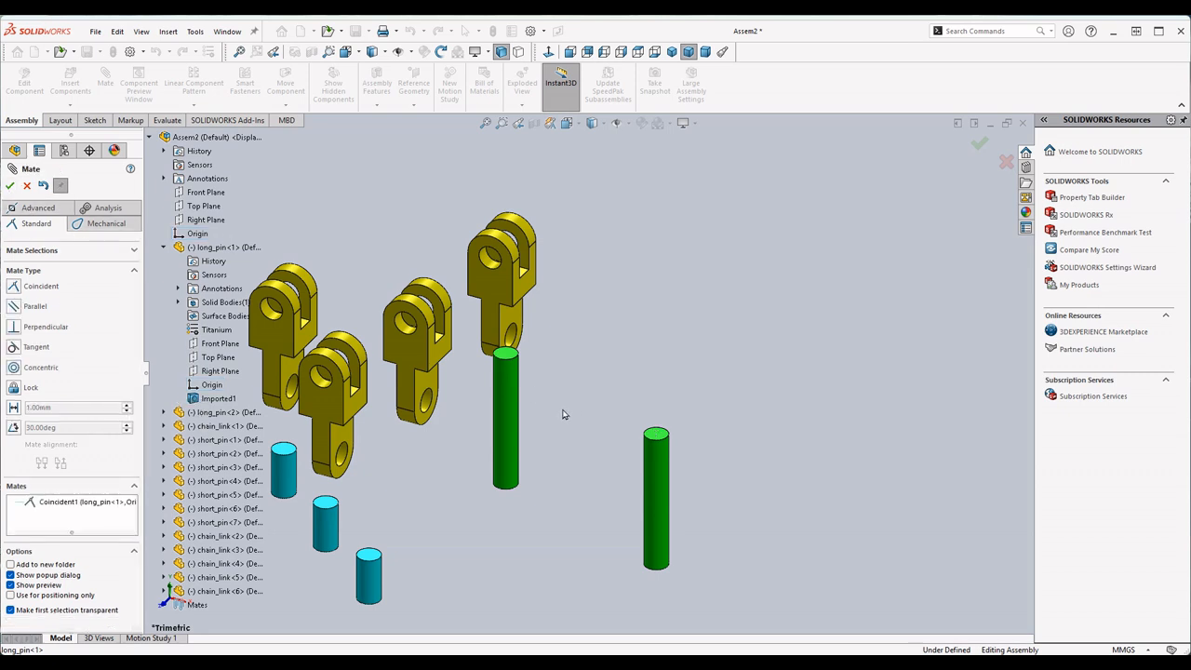
- Mate the narrow-end hole of the chain_link nearest the long_pins concentric with the long_pin at the origin
scroll(559, 340, down, 3)
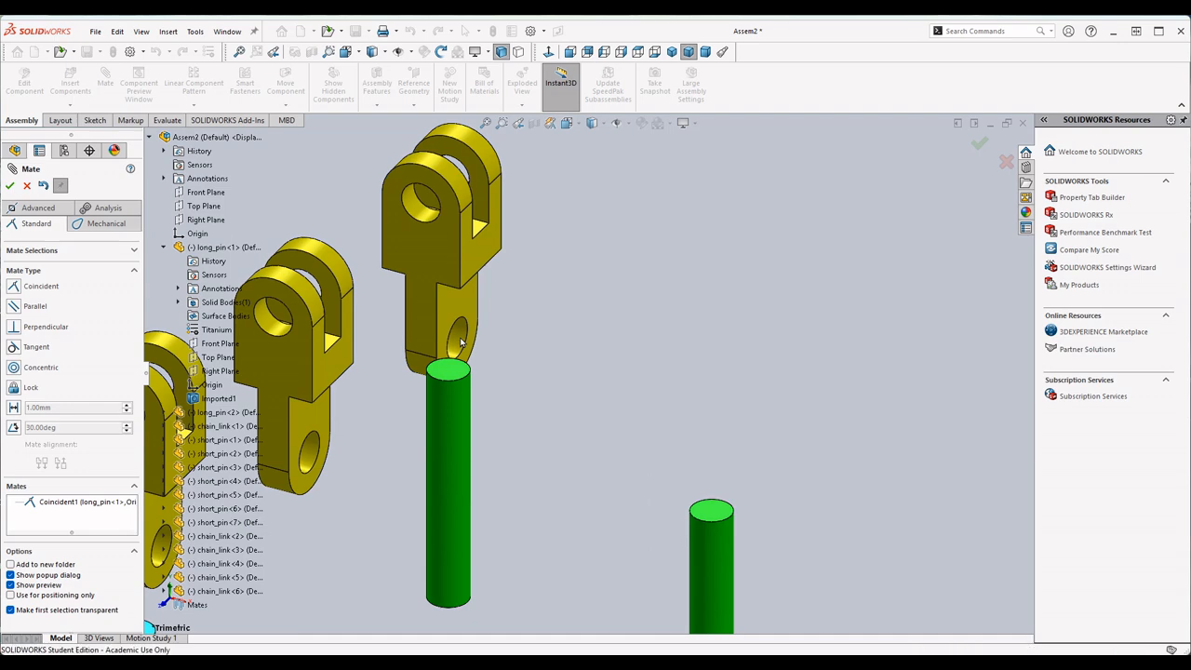
click(461, 343)
scroll(578, 386, up, 2)
click(675, 479)
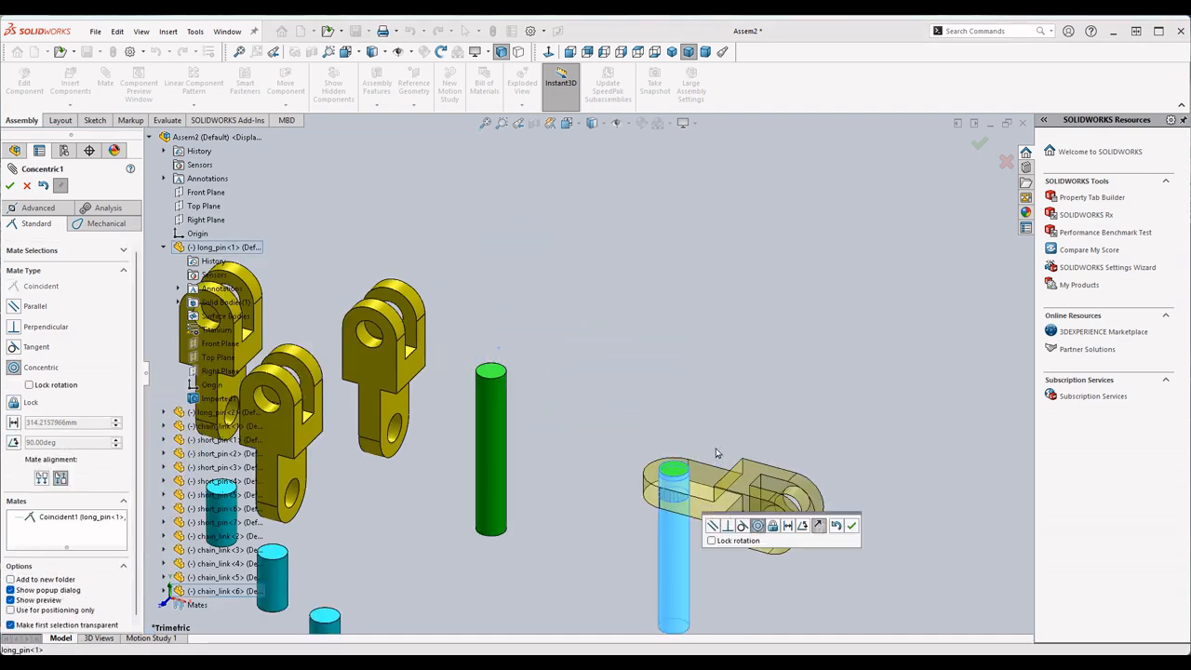
scroll(716, 453, down, 2)
click(852, 526)
- Make the mated chain_link's outer face coincident with the end face of the long_pin at the origin
click(652, 482)
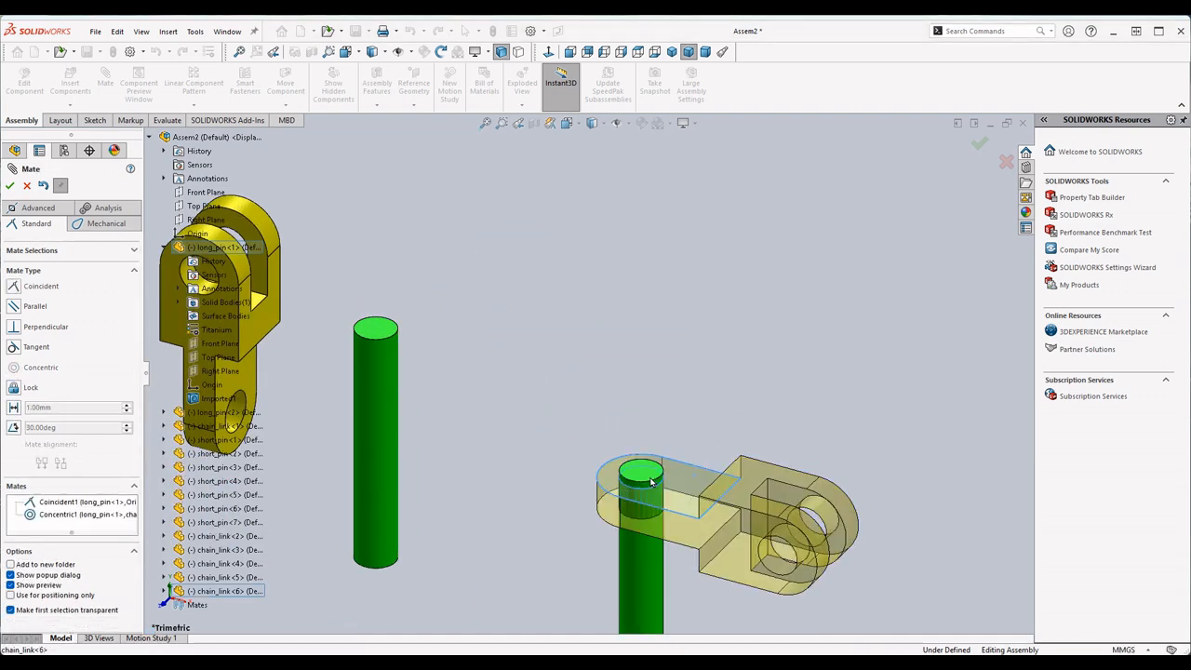
click(652, 482)
click(892, 509)
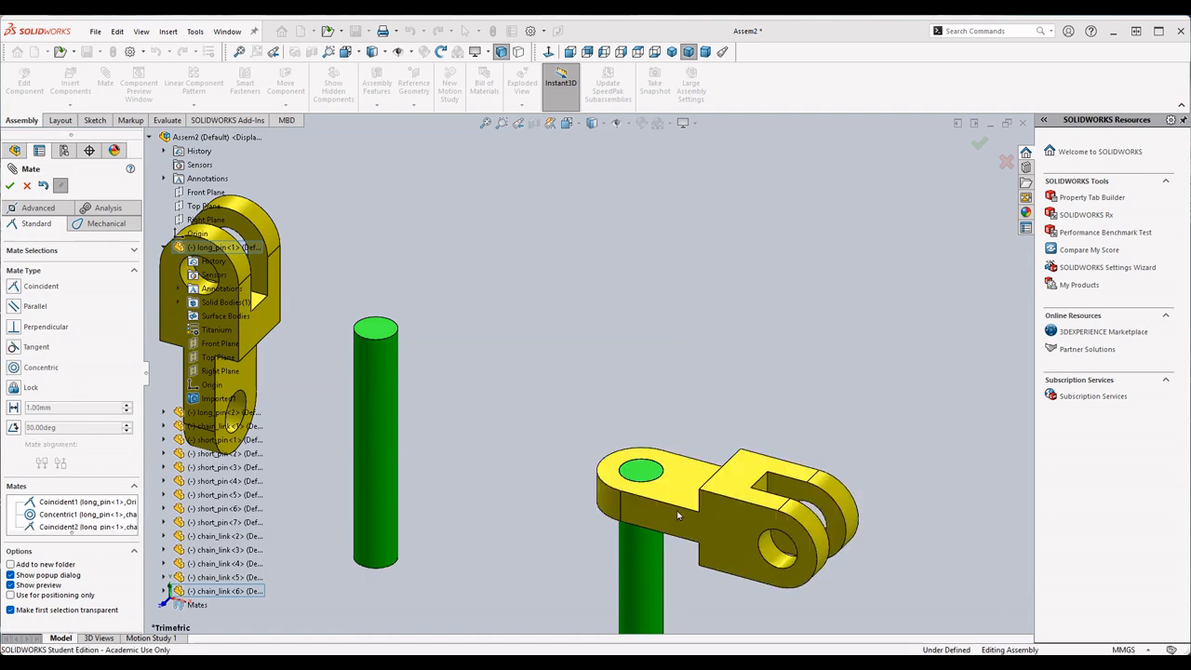
- Mate a short_pin concentric with the fork hole of the first mounted chain_link and flush with the fork's outer face
scroll(546, 468, up, 4)
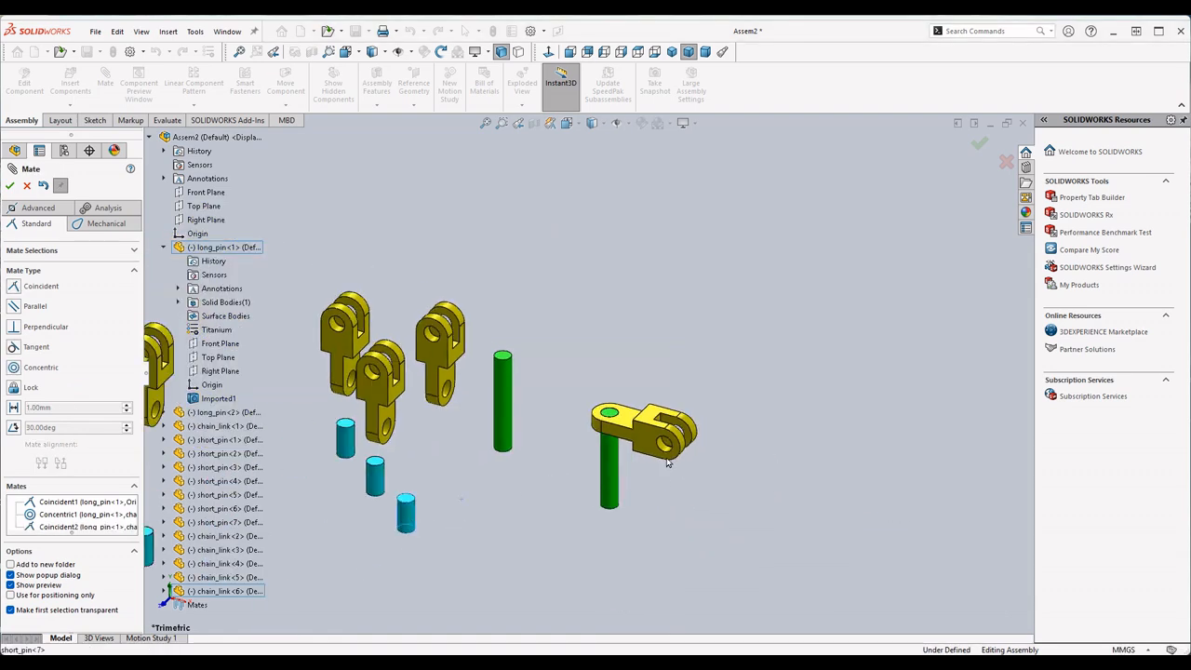
scroll(666, 463, down, 4)
click(656, 371)
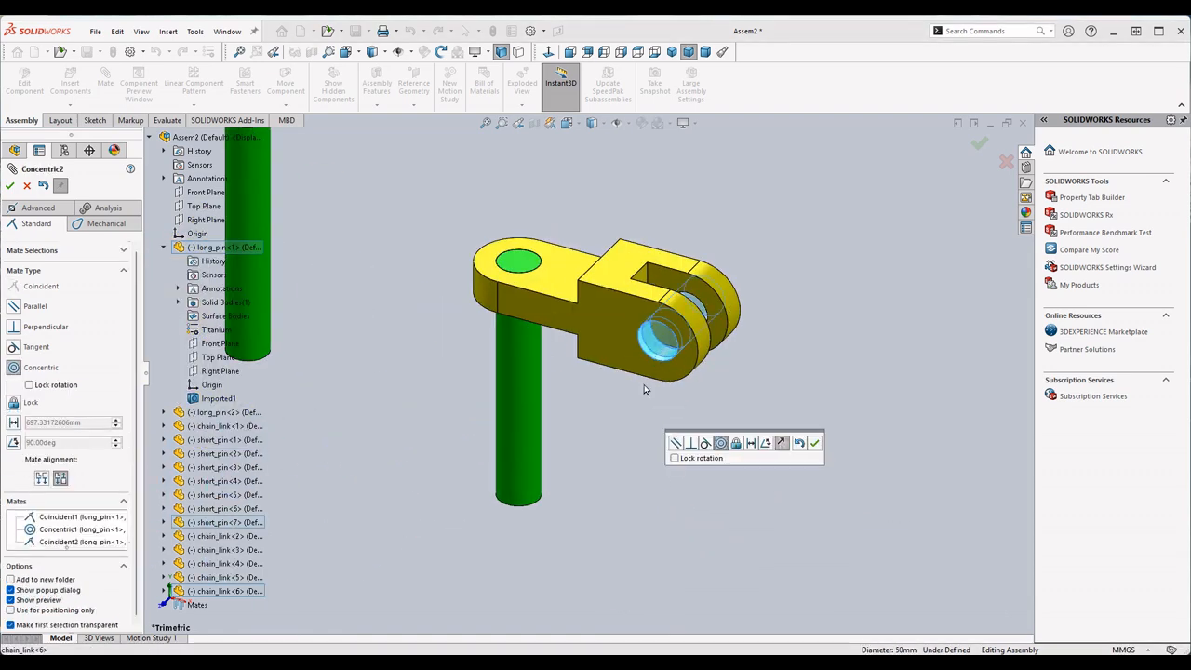
click(815, 443)
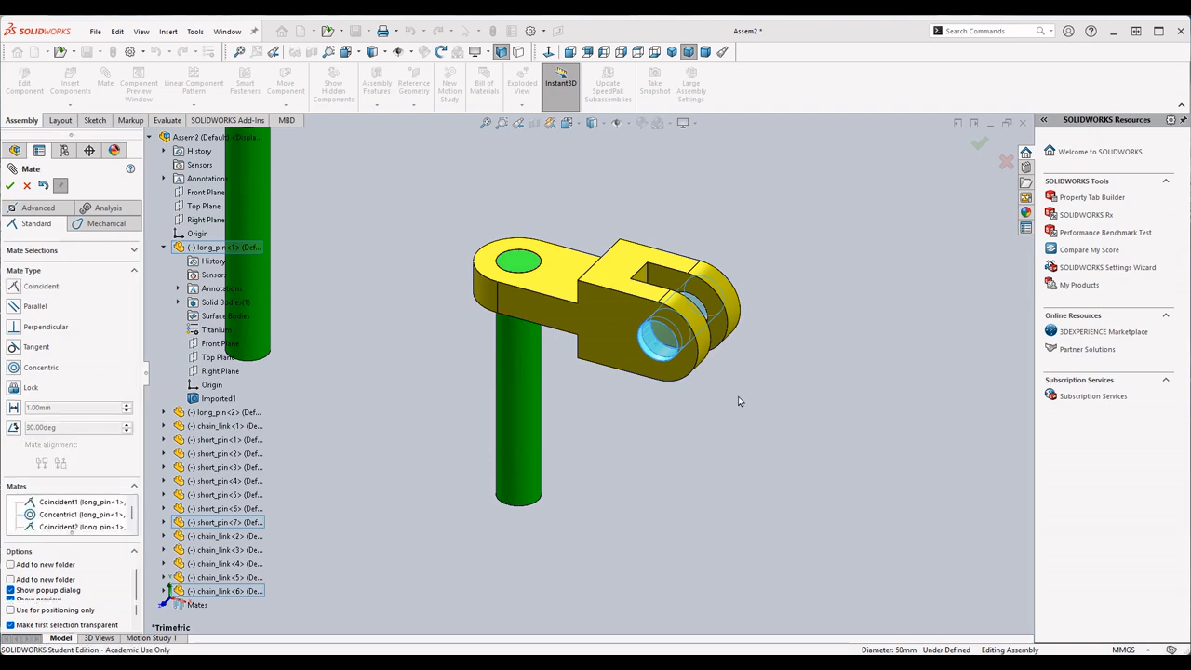
click(623, 346)
click(709, 339)
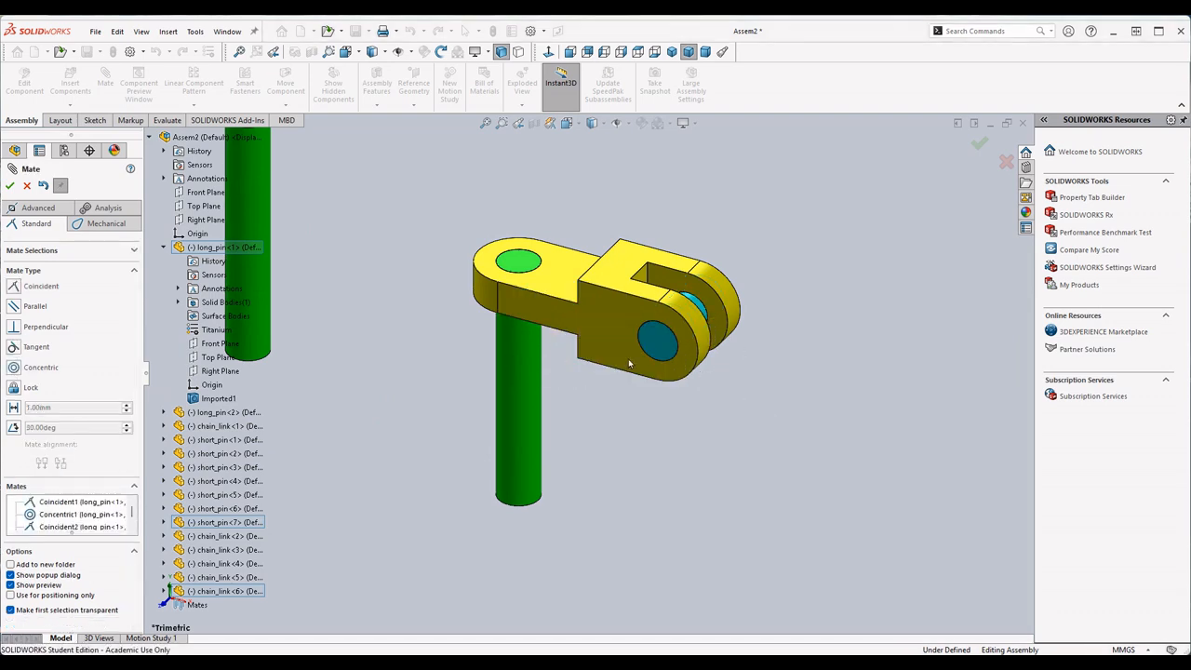
- Mate the narrow-end hole of a second chain_link concentric with the short_pin in the first link's fork
scroll(540, 331, up, 4)
scroll(540, 330, down, 5)
click(534, 351)
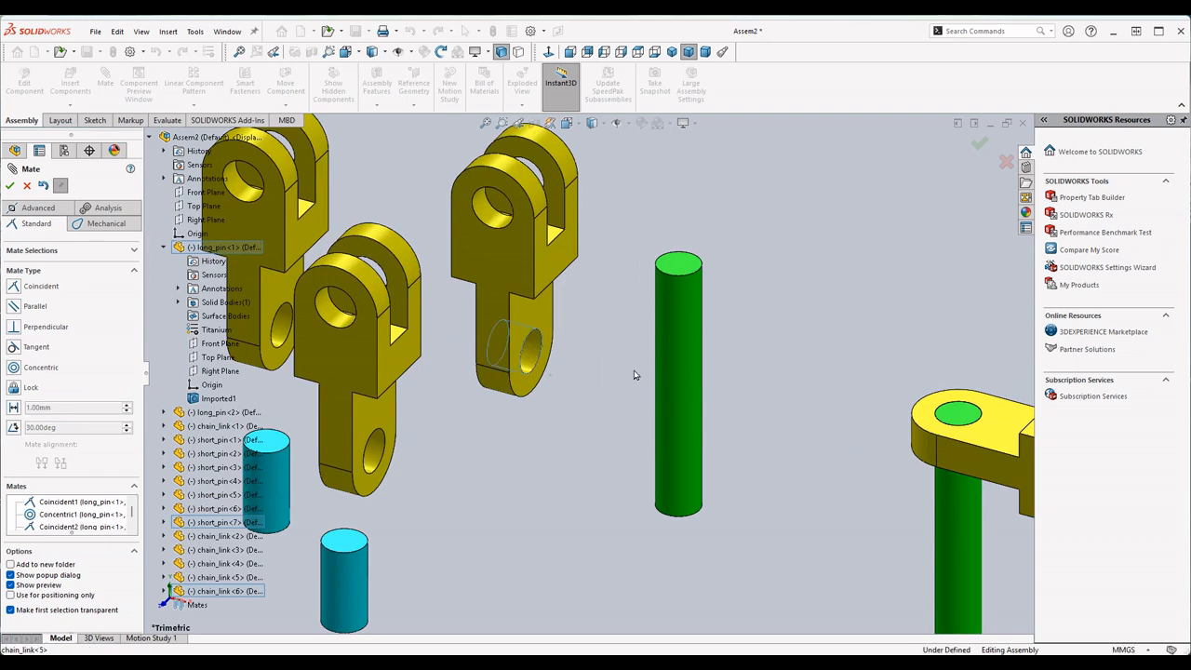
scroll(603, 364, up, 5)
scroll(800, 405, down, 2)
middle_drag(879, 409, 770, 416)
click(769, 414)
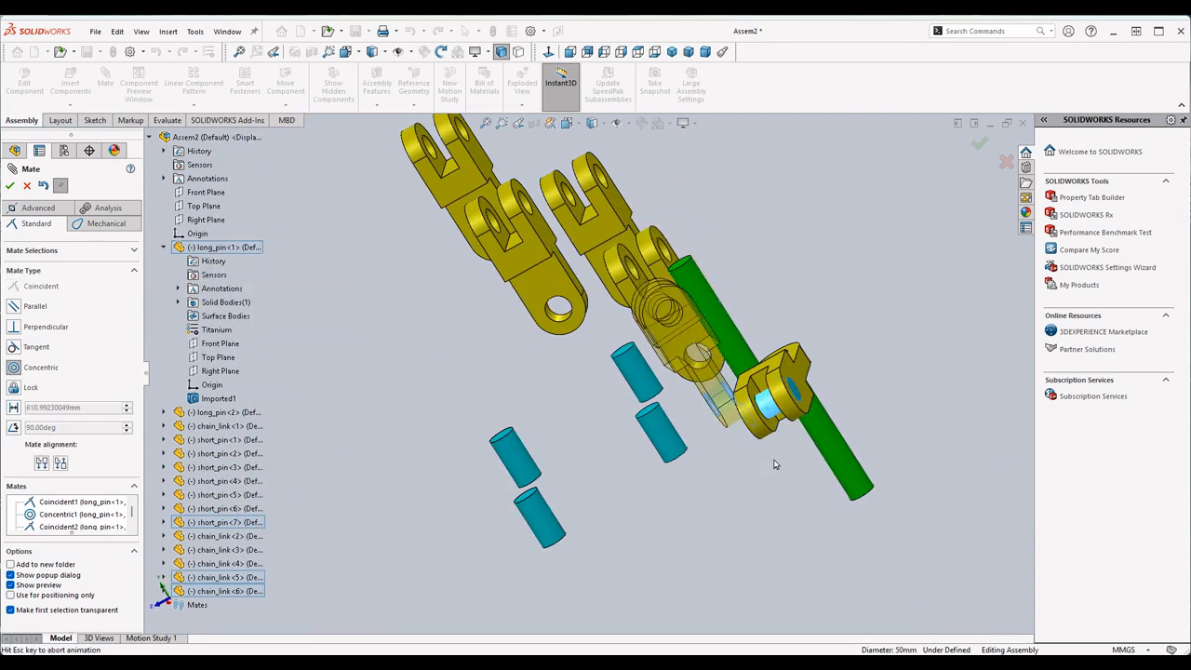
click(921, 469)
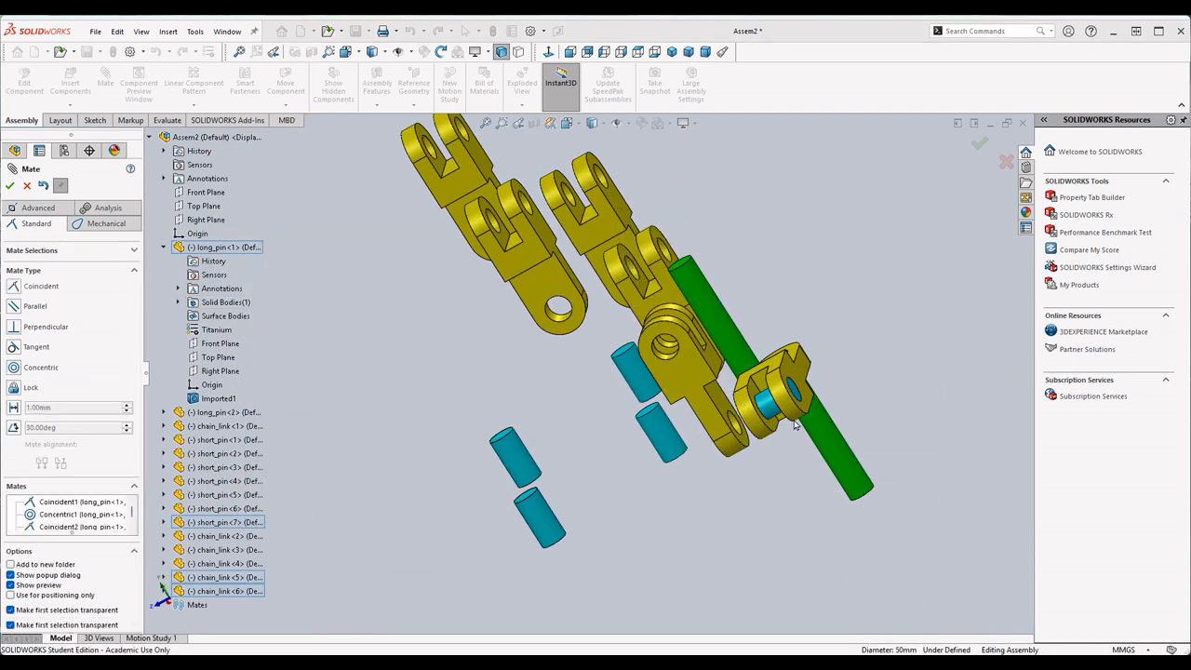
- Make the second chain_link's narrow-end side face coincident with the inner fork face of the first chain_link
scroll(808, 419, down, 3)
click(641, 383)
middle_drag(644, 383, 761, 355)
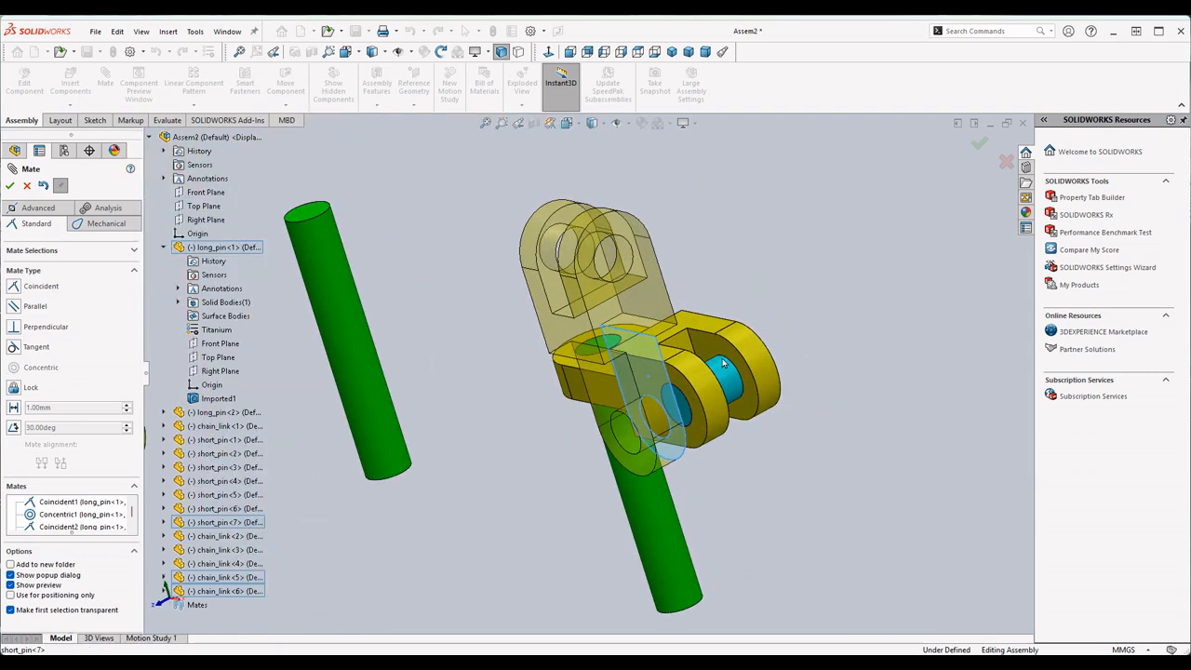
click(730, 352)
click(860, 414)
scroll(574, 377, up, 5)
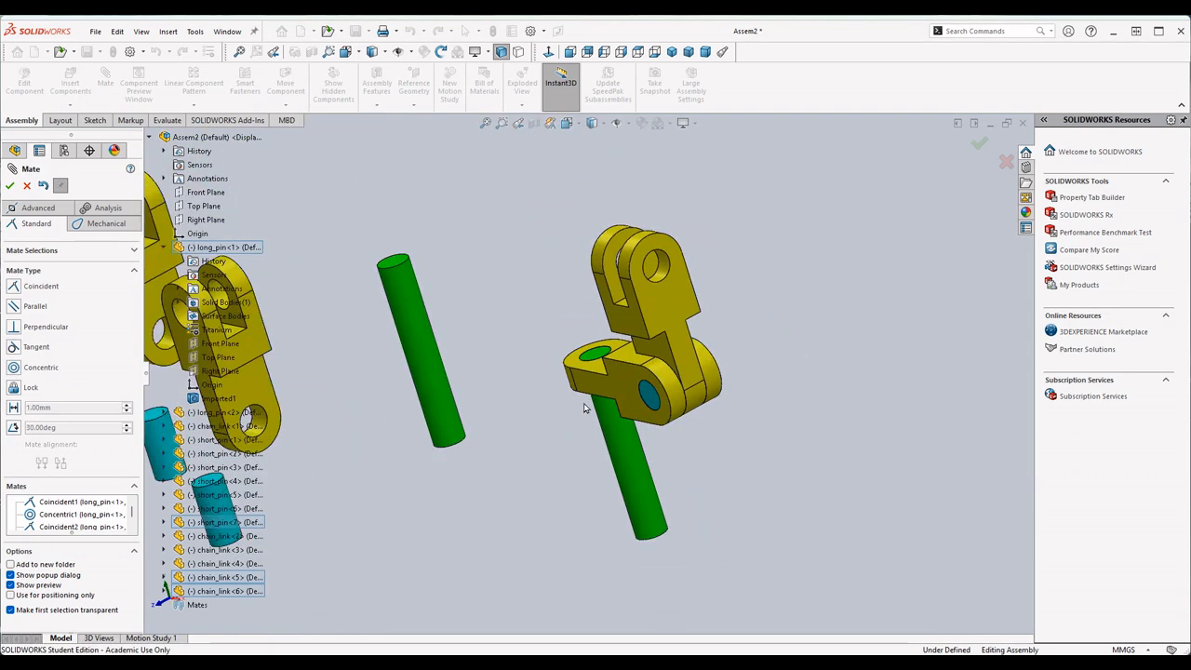
scroll(574, 377, down, 5)
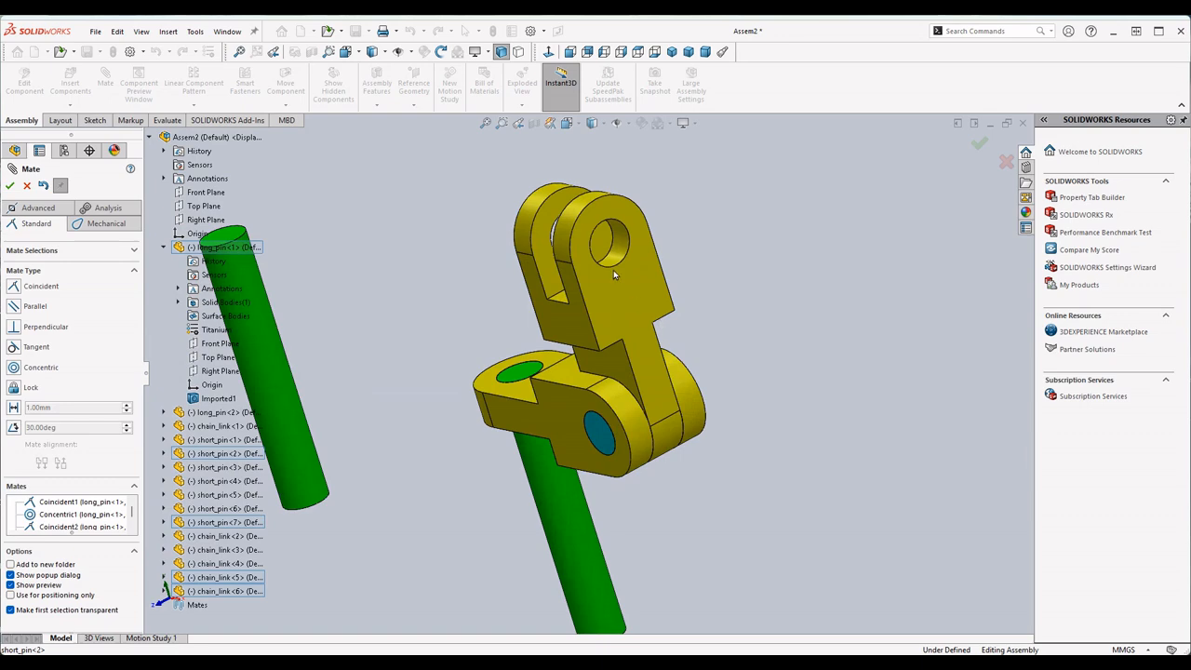
click(619, 259)
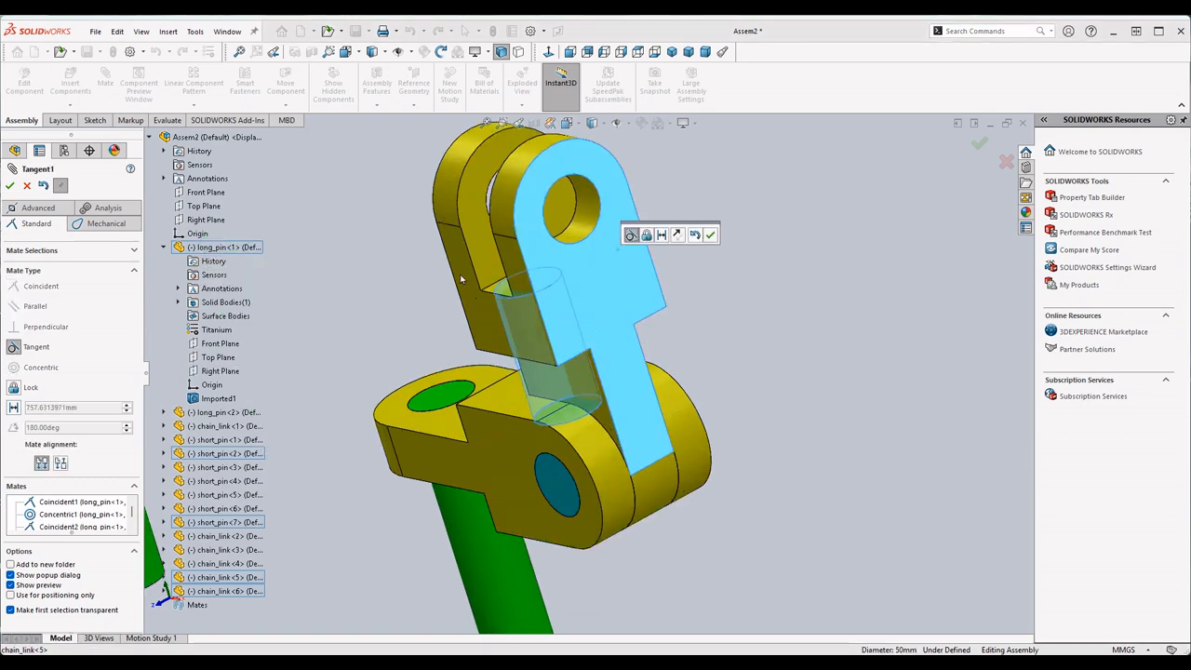
key(Escape)
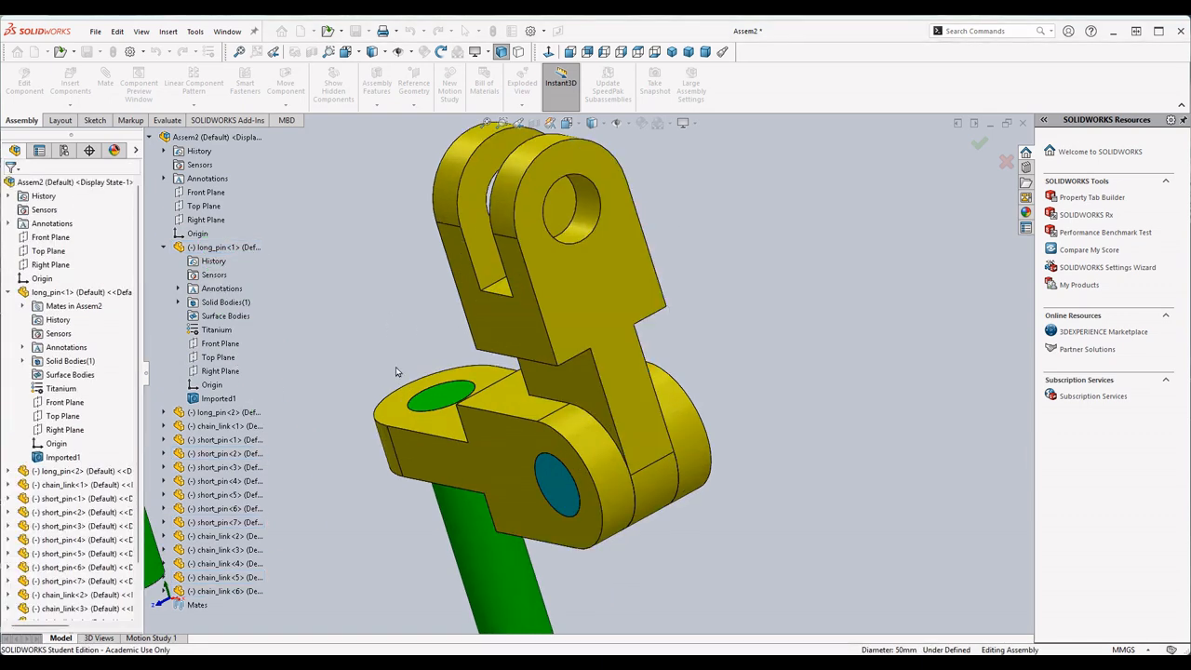
scroll(404, 409, up, 5)
click(279, 500)
scroll(572, 316, down, 3)
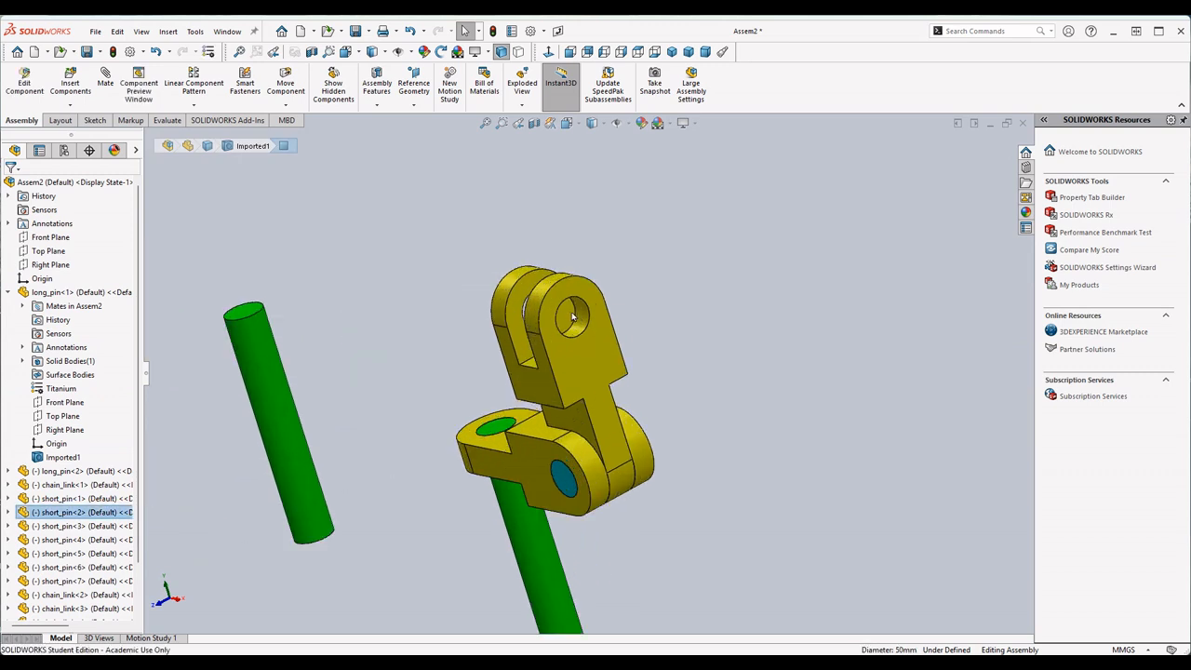
click(584, 321)
scroll(585, 326, up, 3)
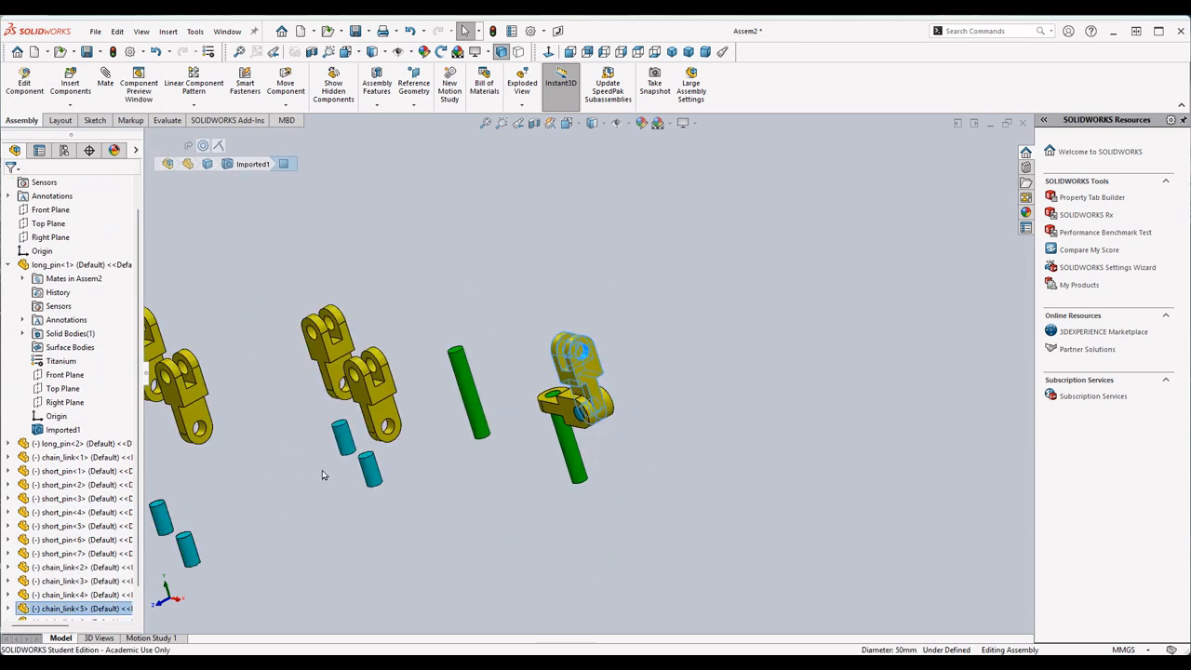
click(312, 261)
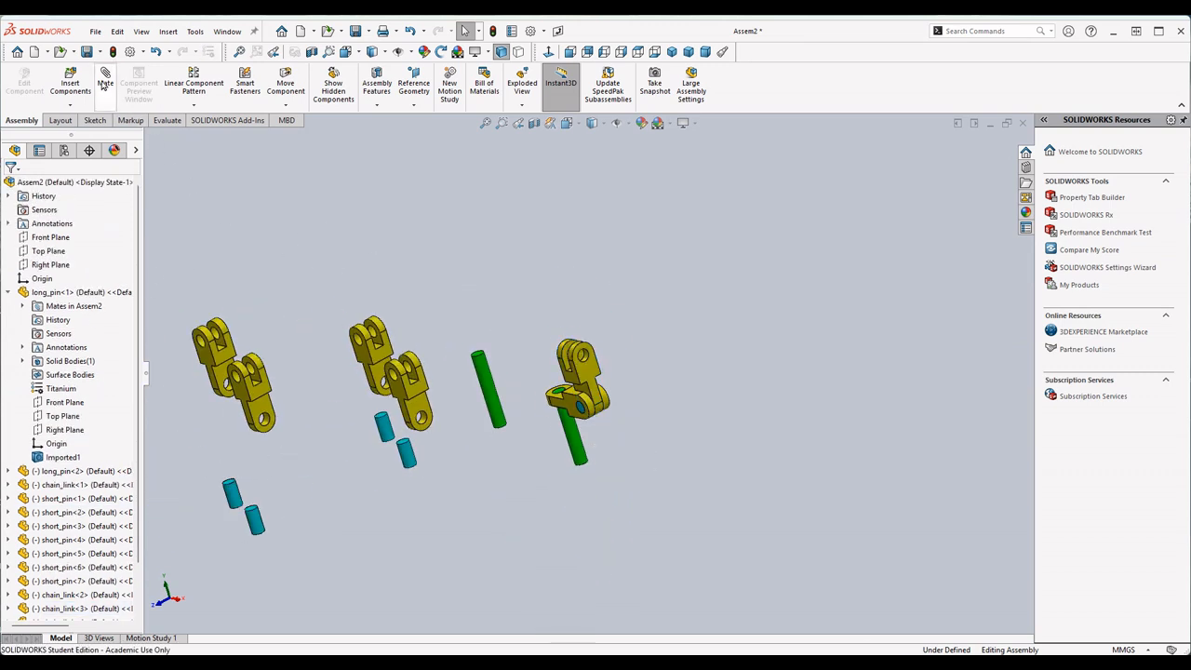
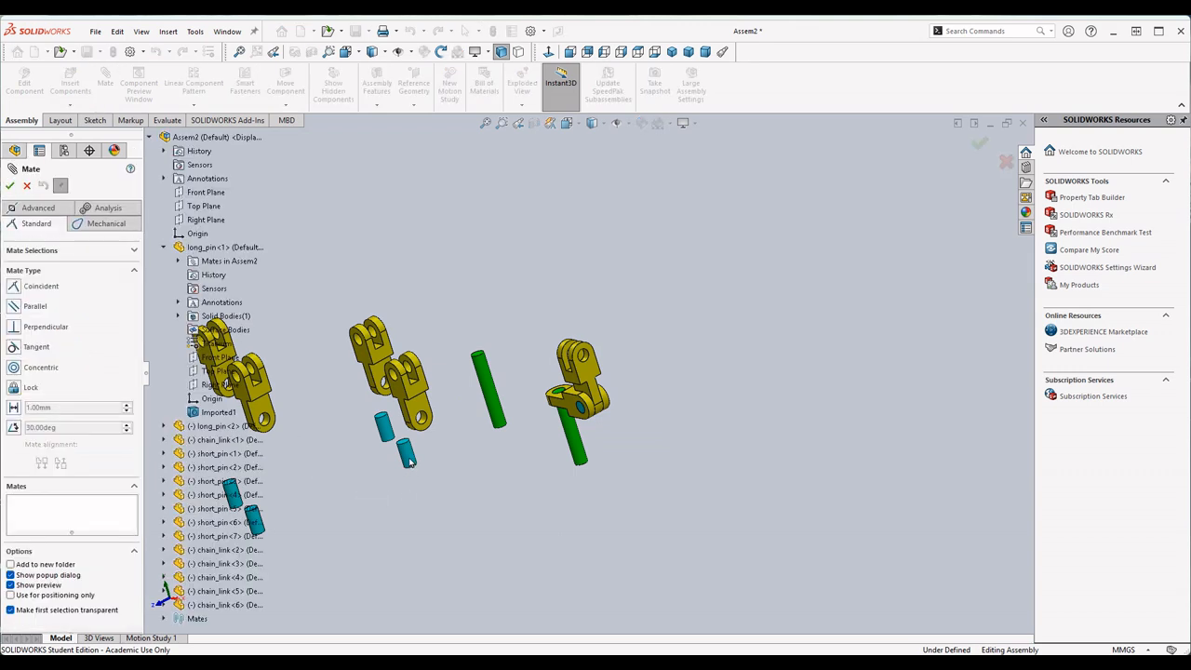
- Mate a short_pin concentric with the fork hole of the second chain_link and coincident with the fork's outer face
scroll(687, 385, down, 5)
click(426, 310)
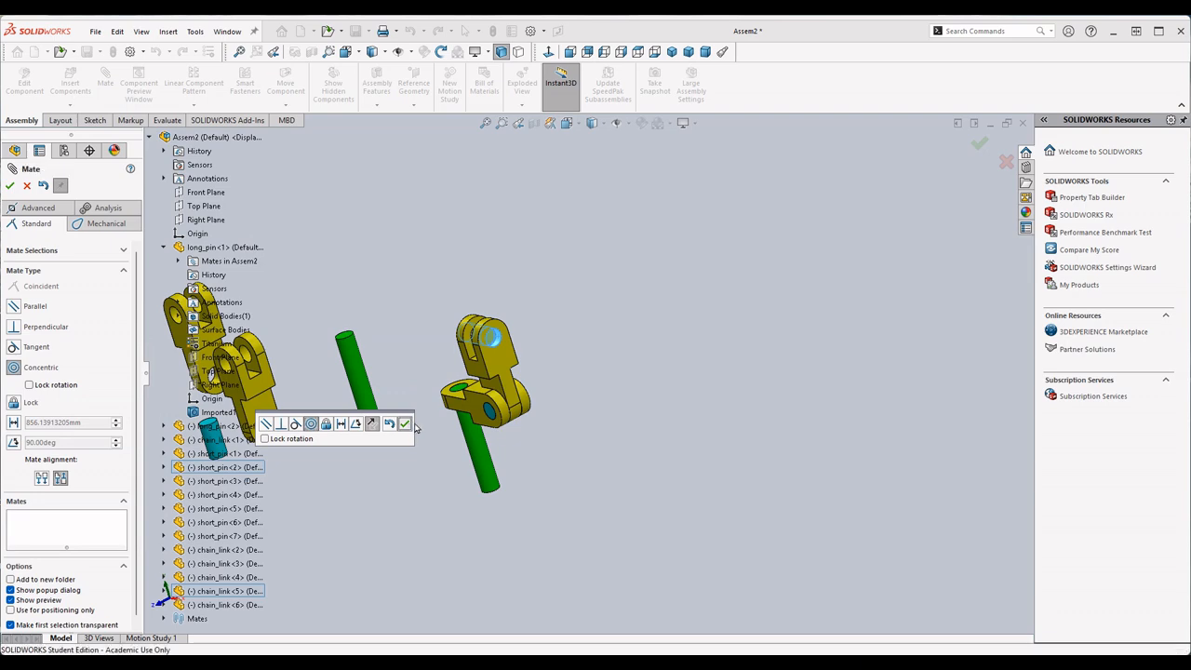
click(408, 425)
scroll(479, 347, down, 4)
click(526, 373)
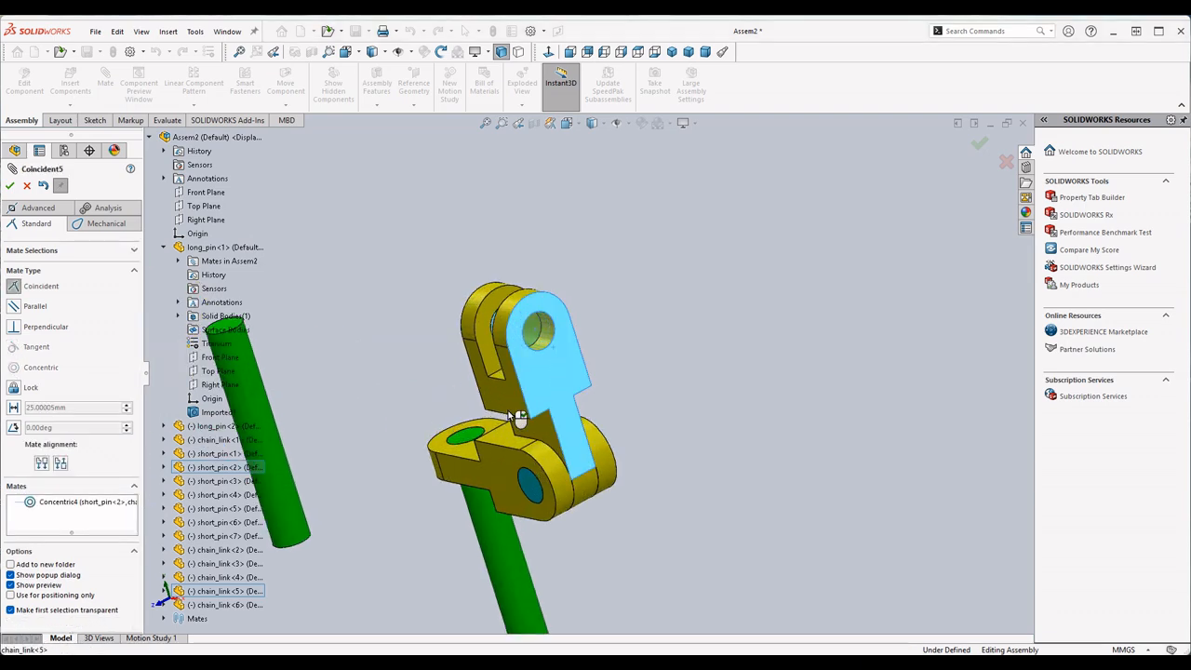
scroll(471, 382, up, 4)
scroll(470, 383, down, 4)
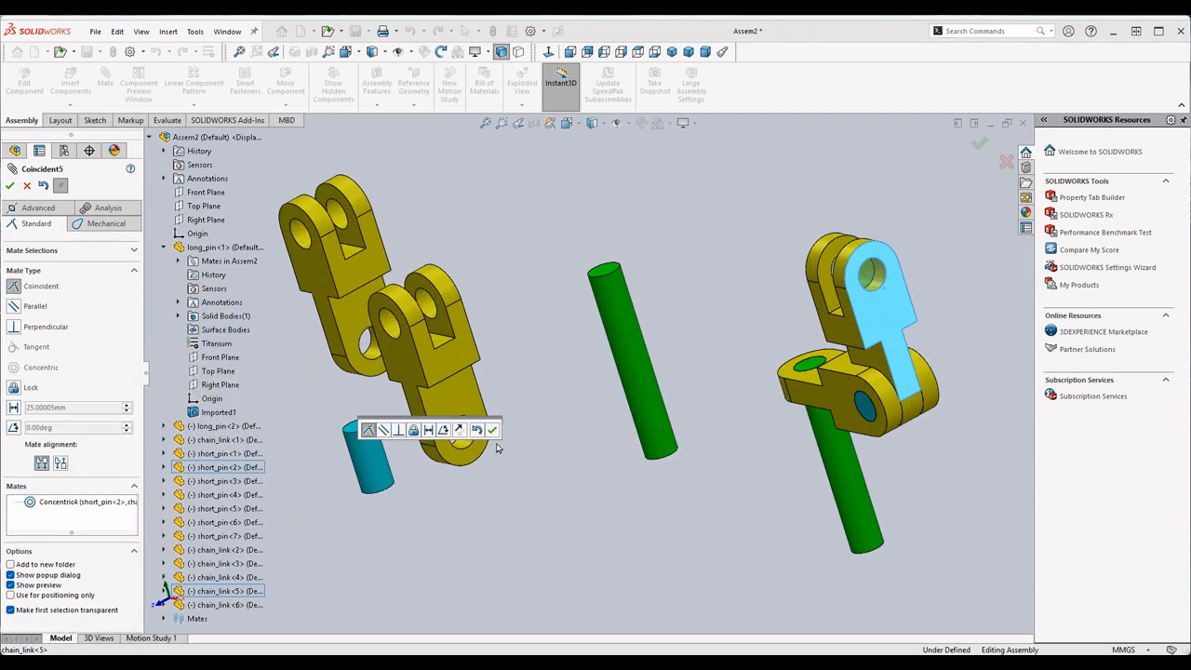
click(491, 429)
- Mate a third chain_link's narrow-end hole concentric with the short_pin in the second link's fork and its side face coincident with the inner fork face
scroll(672, 382, up, 3)
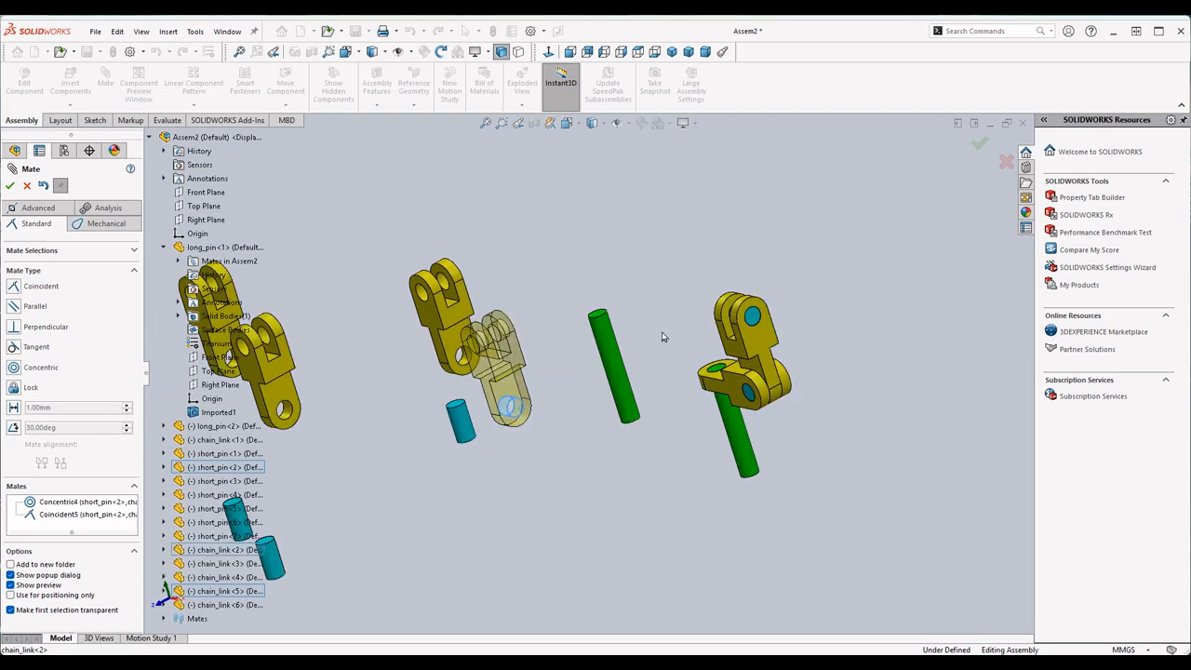
scroll(693, 344, down, 8)
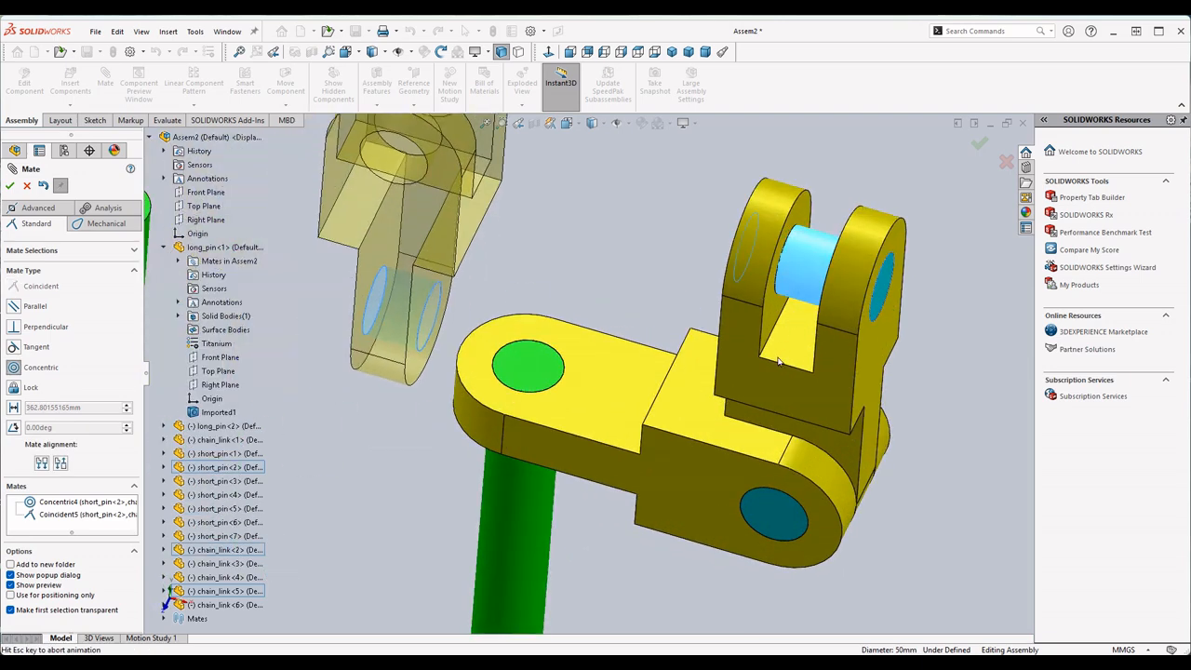
click(782, 354)
click(928, 355)
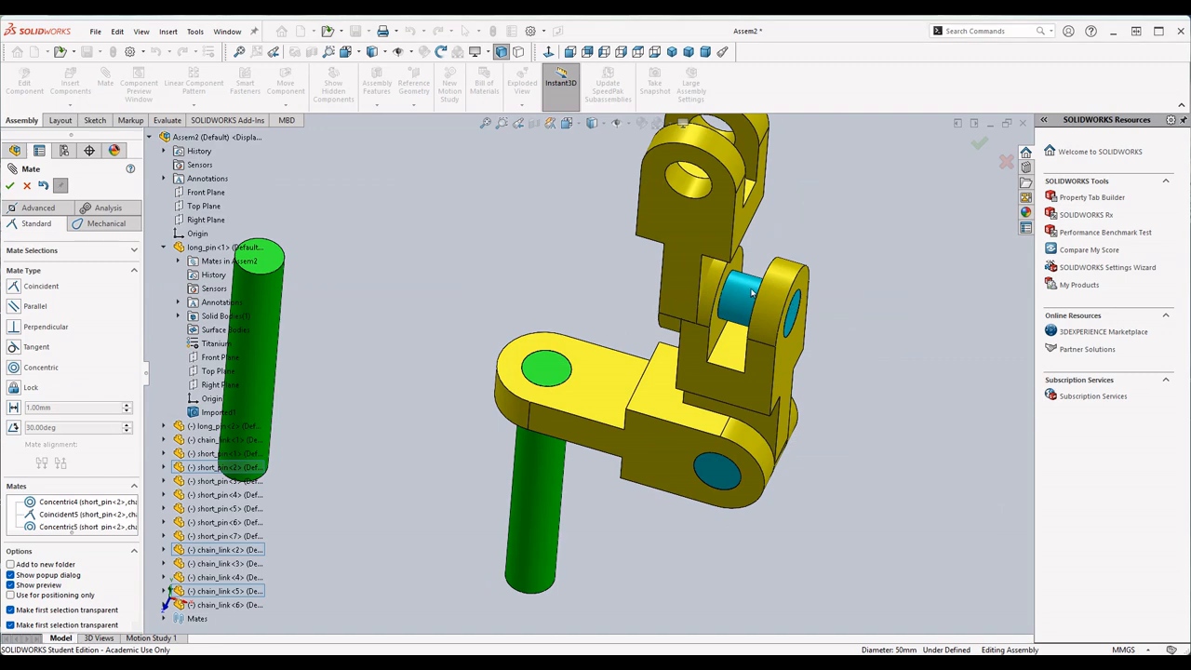
middle_drag(721, 294, 783, 311)
click(714, 342)
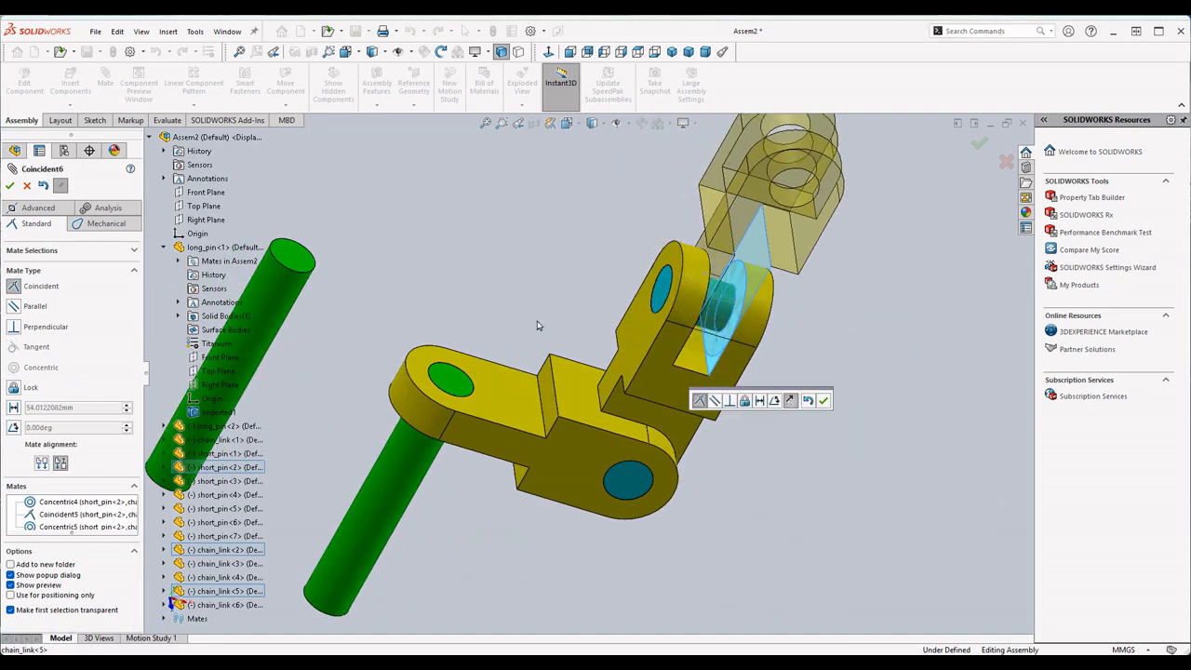
click(823, 400)
- Mate another free short_pin concentric with the fork hole of the third chain_link
scroll(510, 370, up, 5)
scroll(317, 414, down, 2)
click(450, 402)
scroll(758, 328, down, 3)
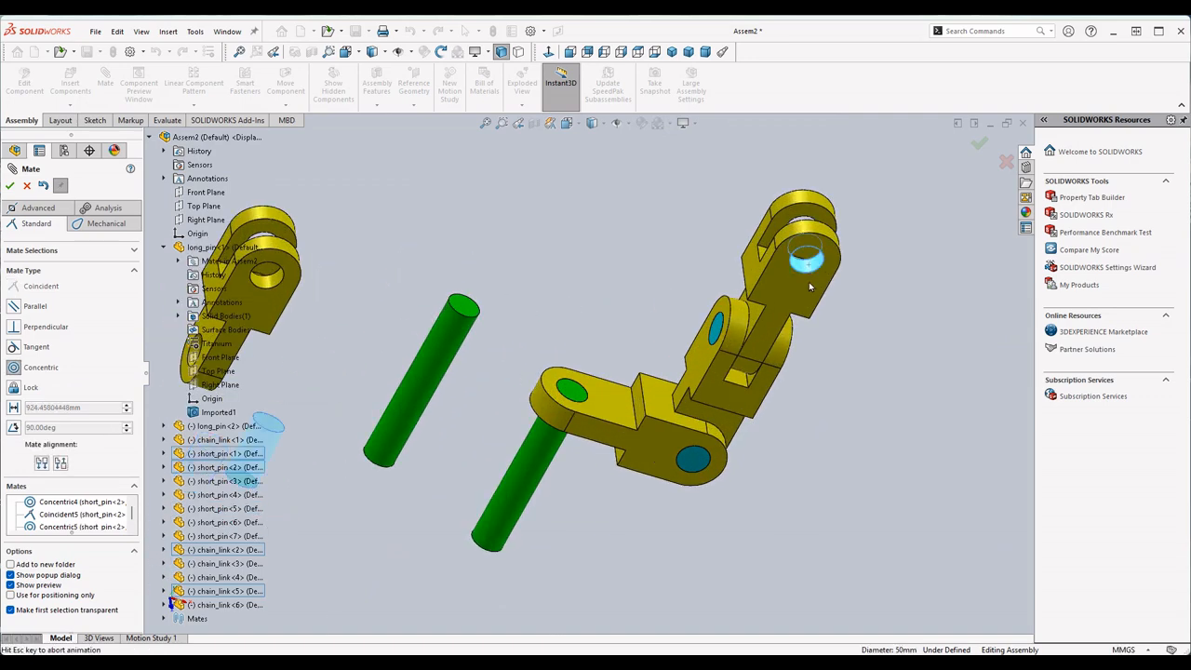
click(806, 273)
scroll(764, 367, up, 4)
scroll(451, 366, down, 2)
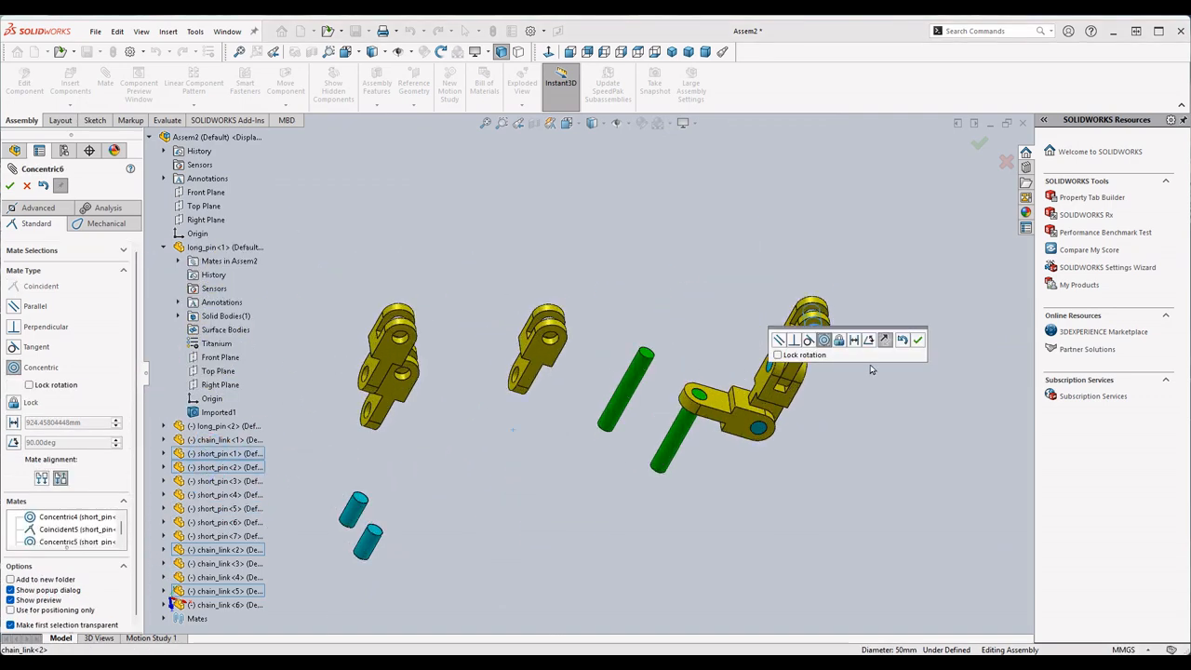
click(918, 340)
- Make the short_pin's end face coincident with the outer fork face of the third chain_link
scroll(836, 301, down, 2)
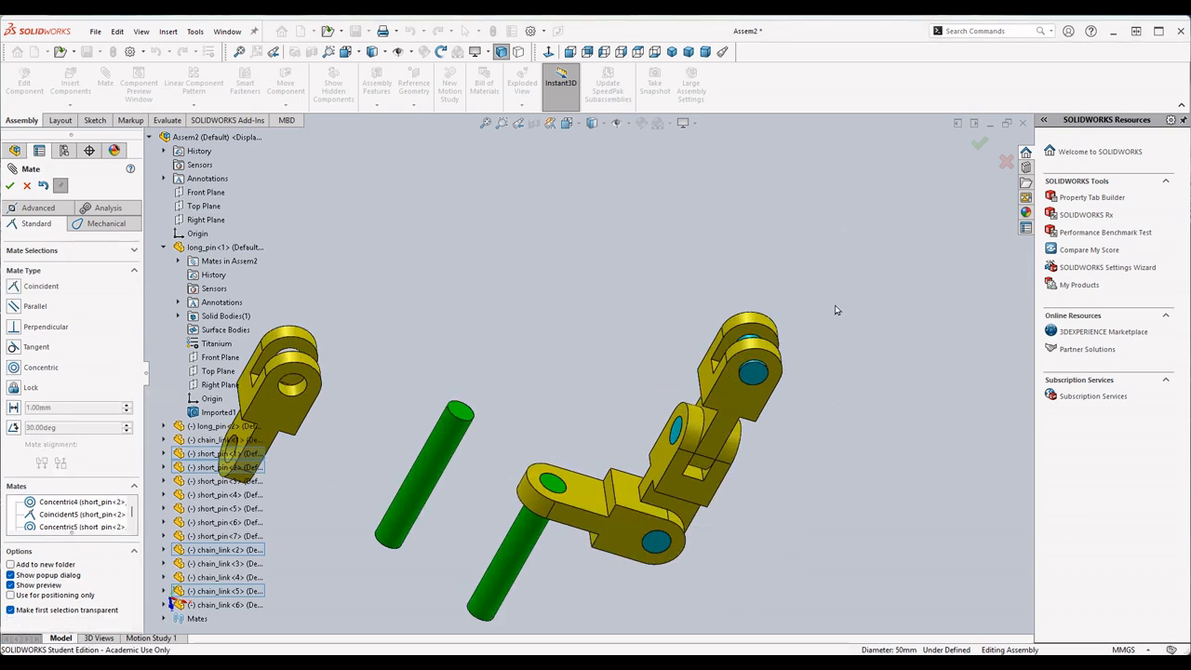
click(728, 391)
scroll(735, 436, up, 2)
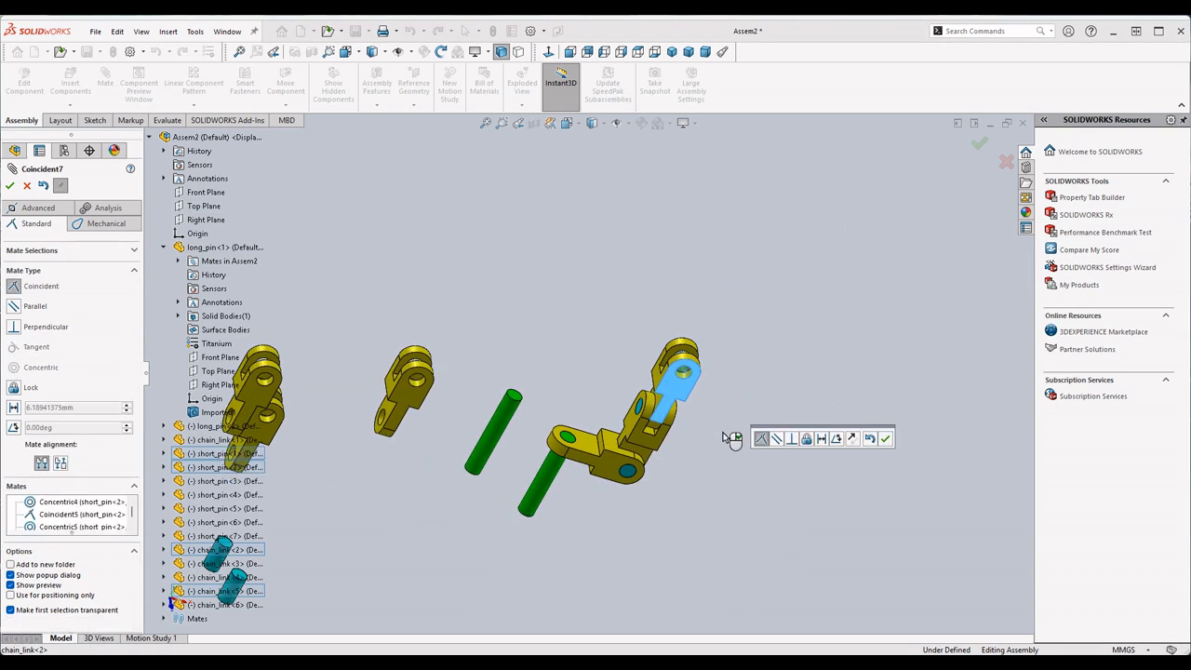
click(885, 438)
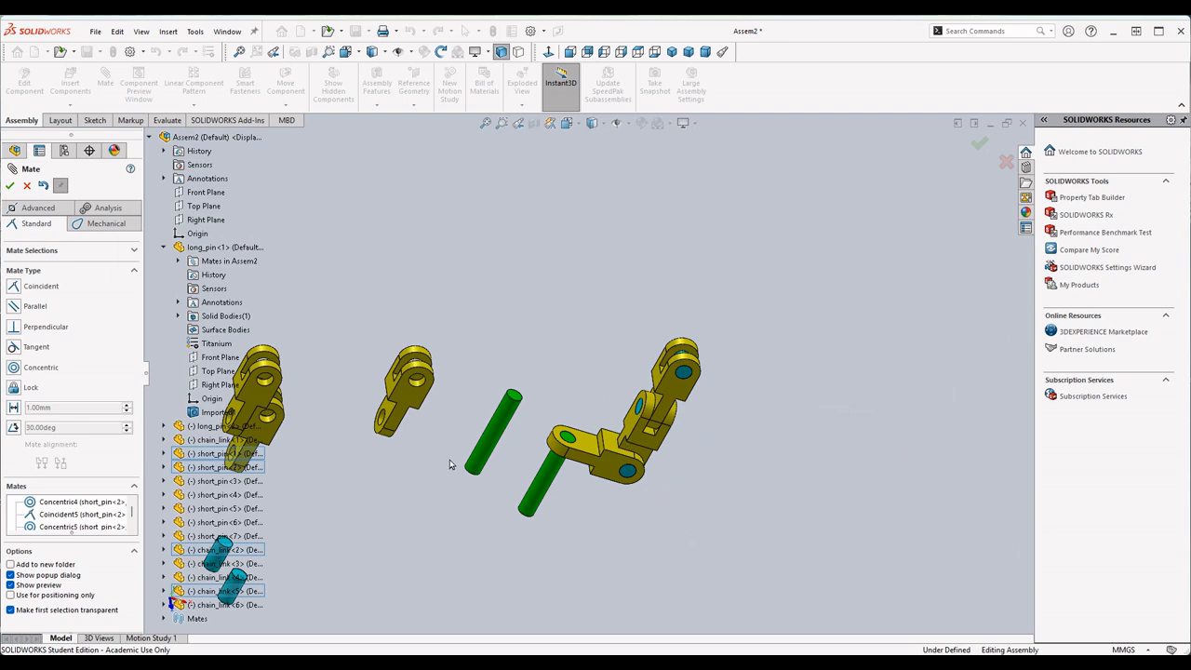
- Add a coincident mate between a fourth chain_link's narrow-end hole and the short_pin in the third link's fork
scroll(465, 413, down, 4)
click(529, 309)
scroll(819, 366, up, 5)
scroll(832, 354, down, 2)
middle_drag(814, 348, 529, 346)
click(531, 319)
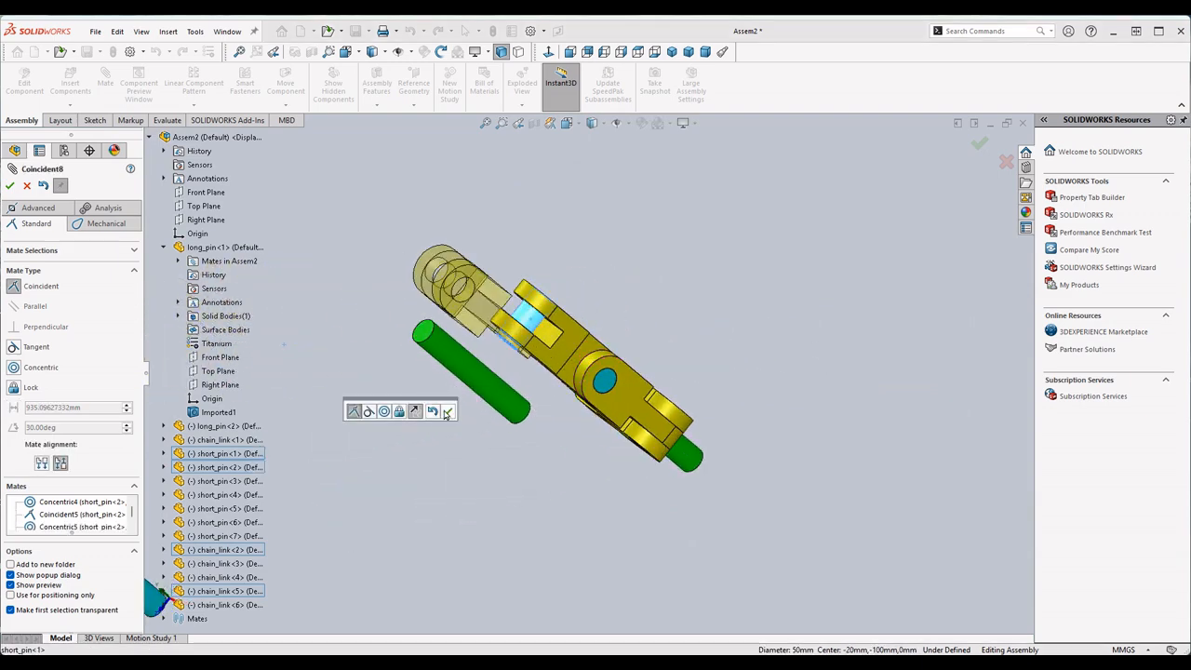
click(445, 414)
- Make the fourth chain_link's narrow-end side face coincident with the inner fork face of the third chain_link
middle_drag(446, 415, 572, 370)
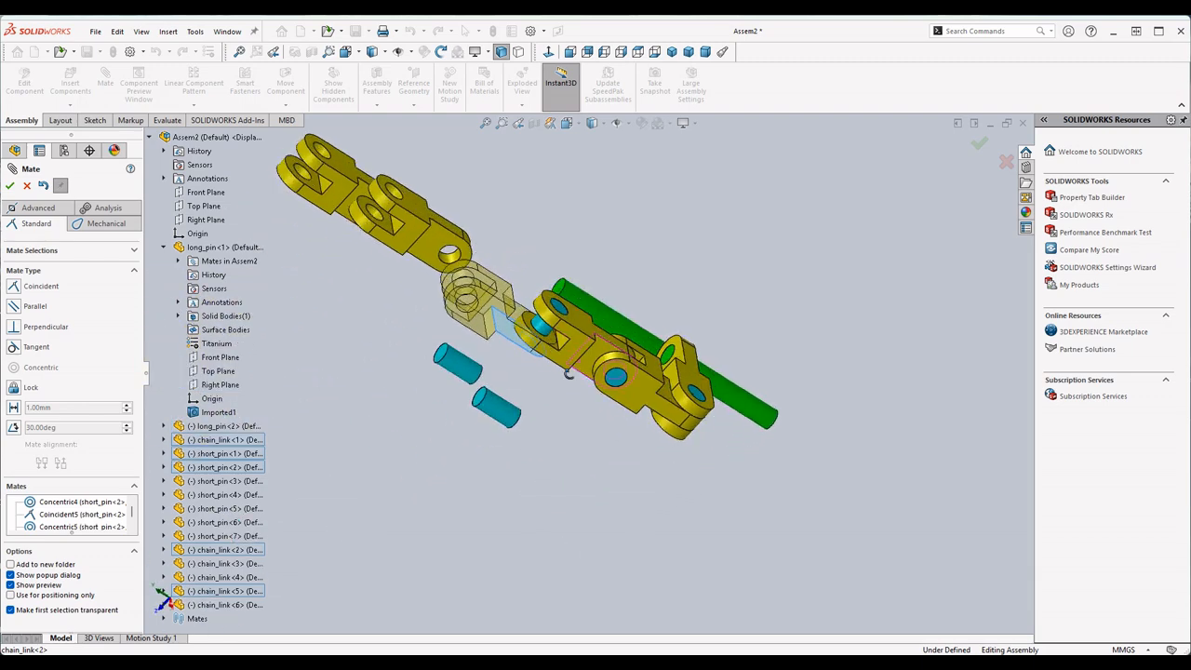
scroll(571, 369, down, 5)
click(553, 303)
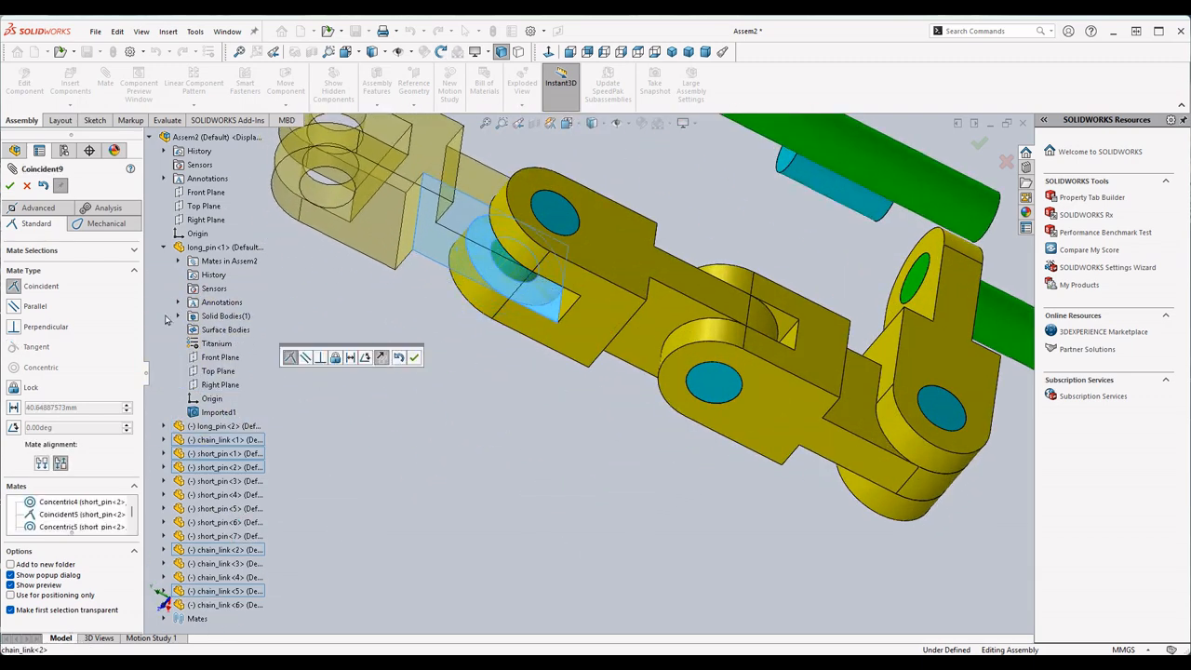
click(10, 185)
- Mate the second long_pin concentric with the fork hole of the fourth chain_link
scroll(512, 382, up, 5)
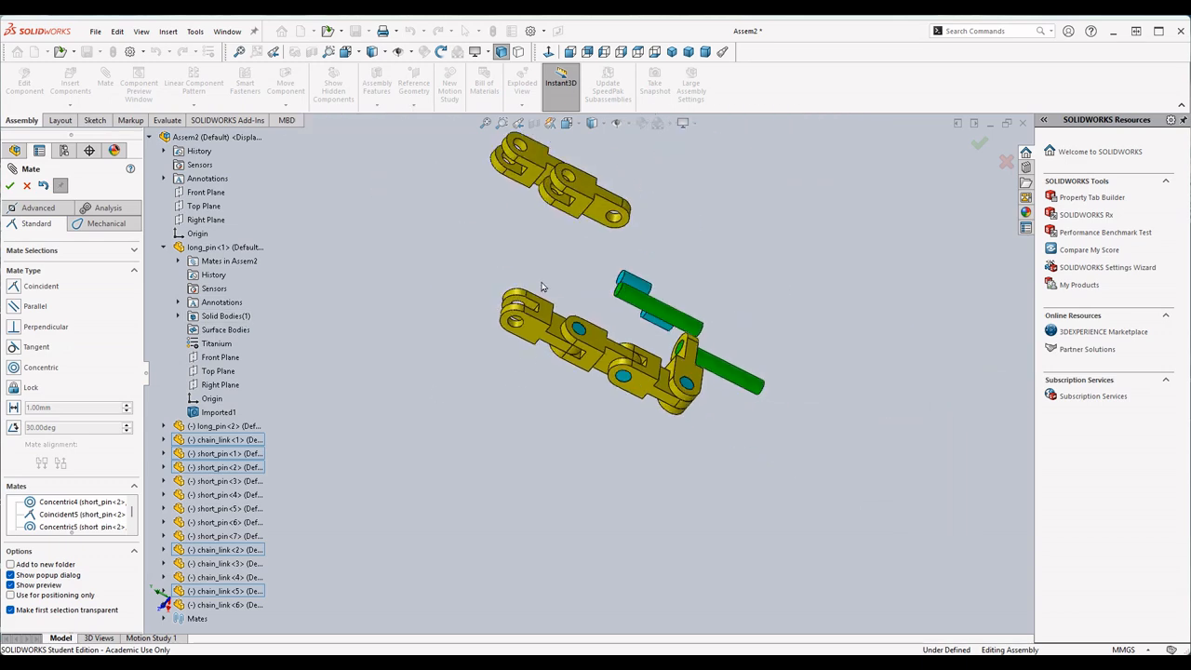
scroll(624, 317, down, 3)
click(633, 307)
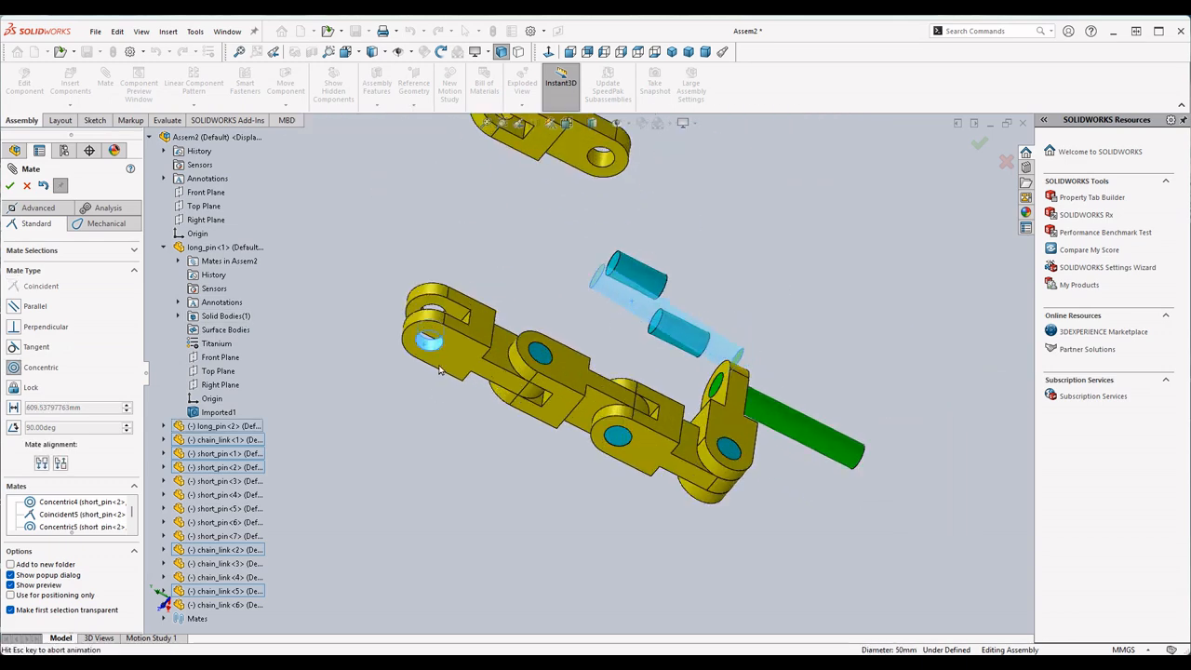
click(550, 401)
click(478, 404)
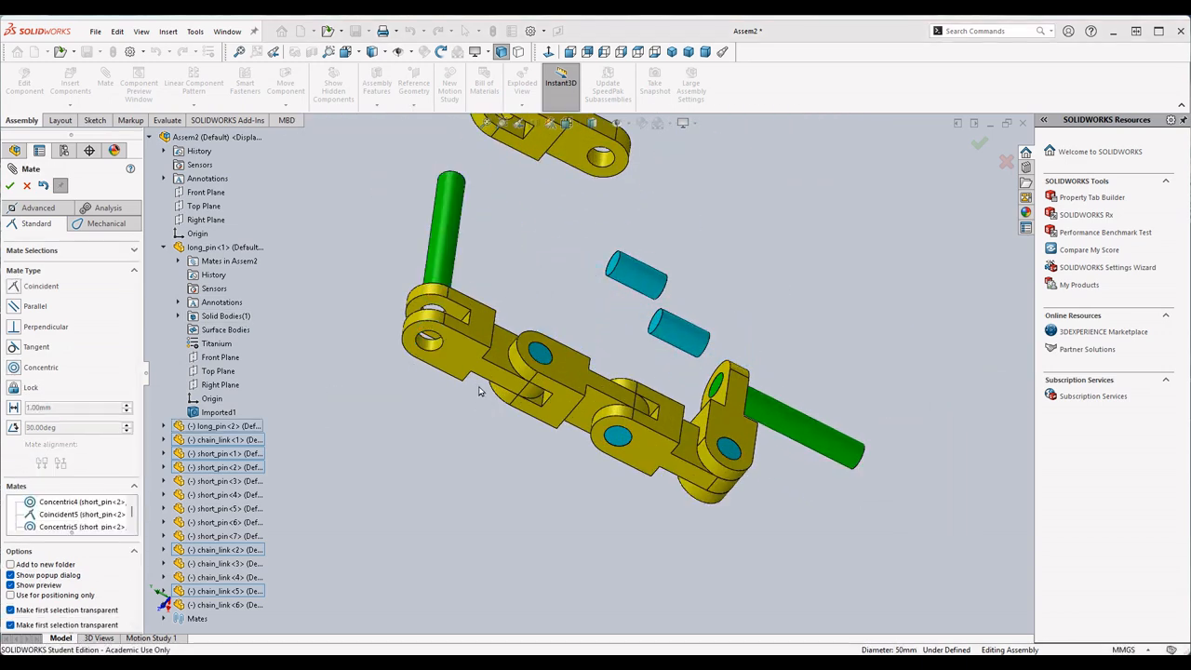
- Make the second long_pin's end face coincident with the outer fork face of the fourth chain_link and finish mating
middle_drag(480, 349, 512, 381)
click(495, 346)
click(479, 389)
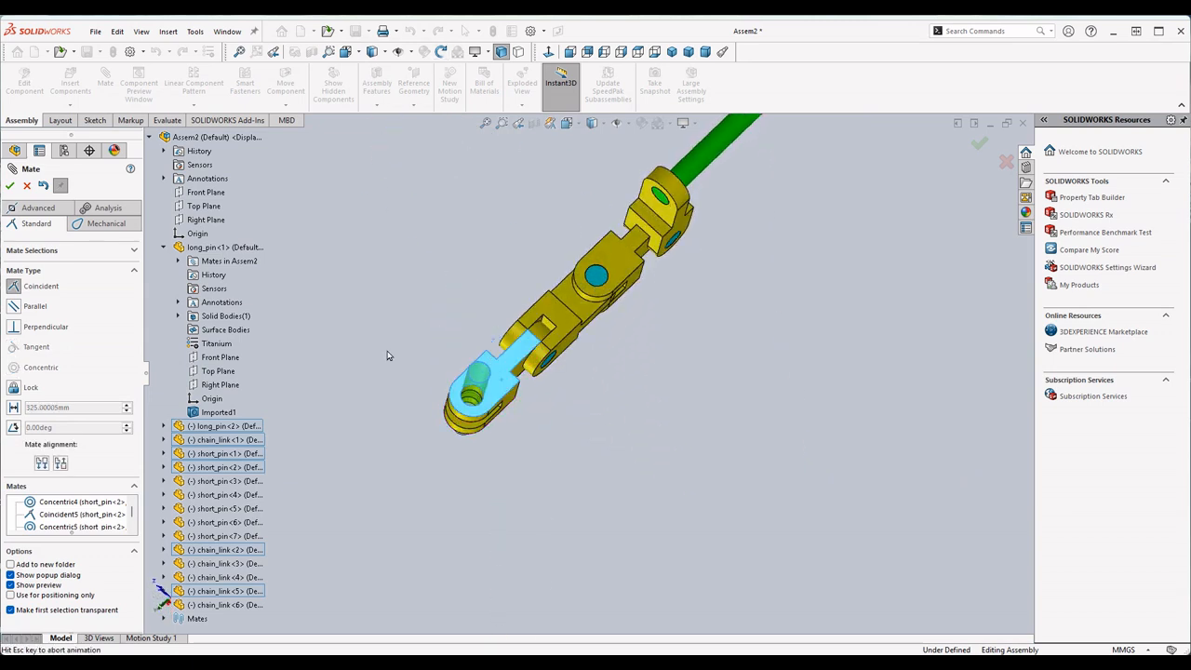
click(9, 186)
middle_drag(532, 383, 611, 289)
scroll(610, 289, up, 7)
scroll(522, 300, down, 8)
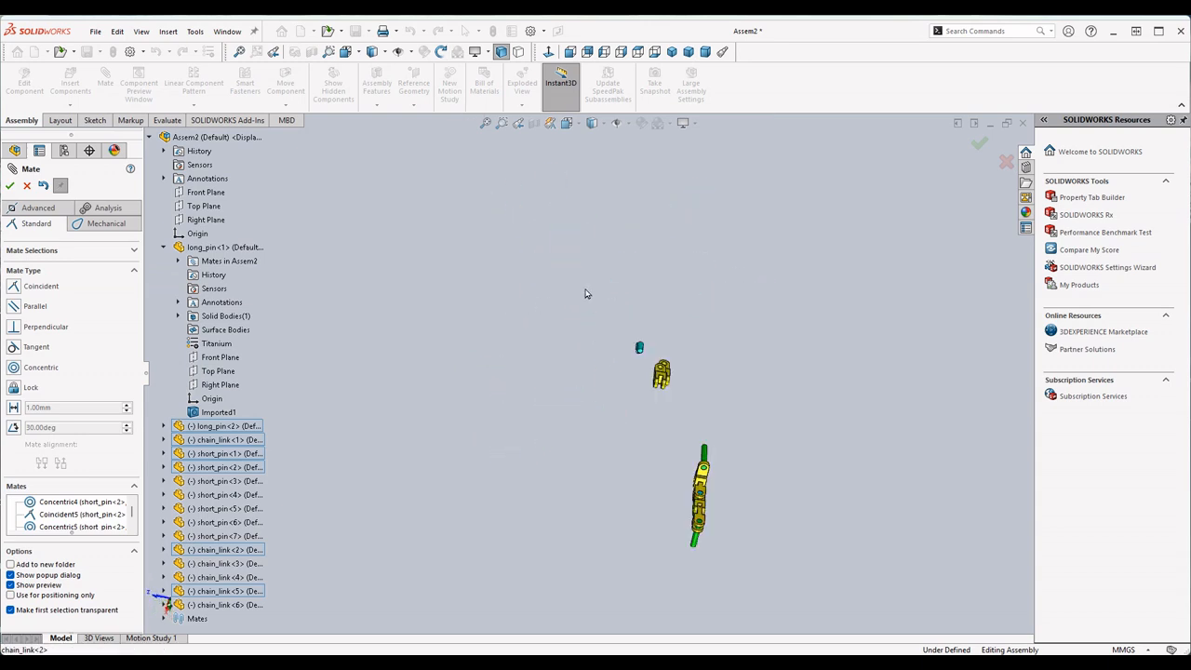
scroll(718, 423, up, 4)
scroll(716, 436, up, 3)
scroll(683, 453, down, 4)
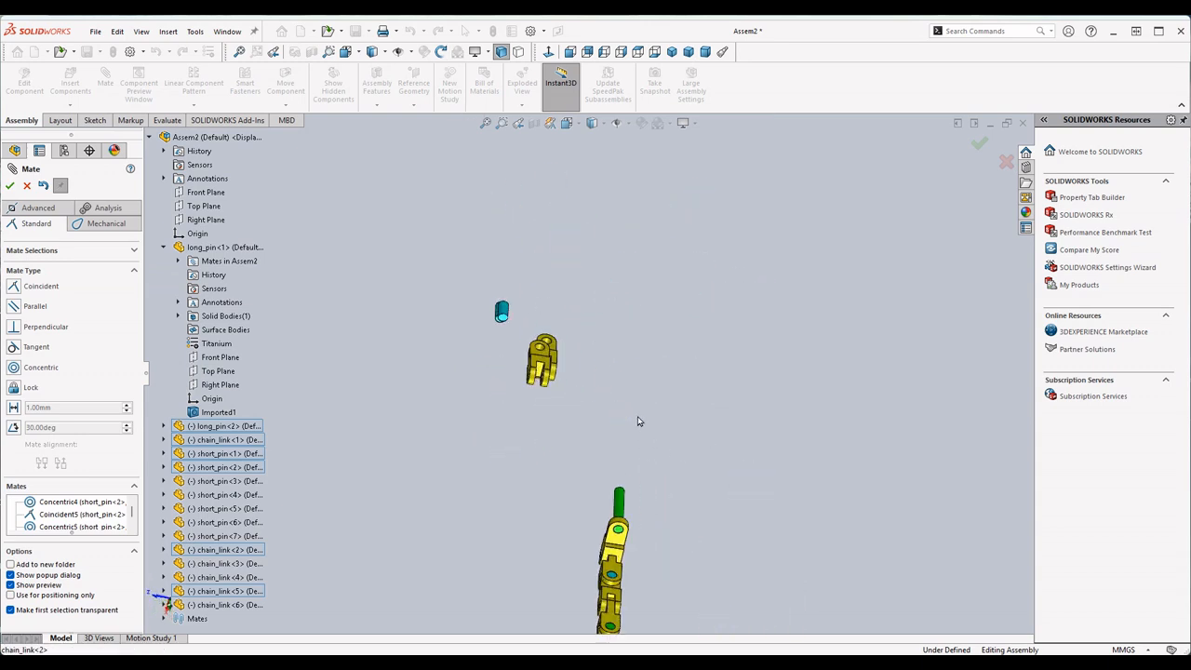
click(10, 188)
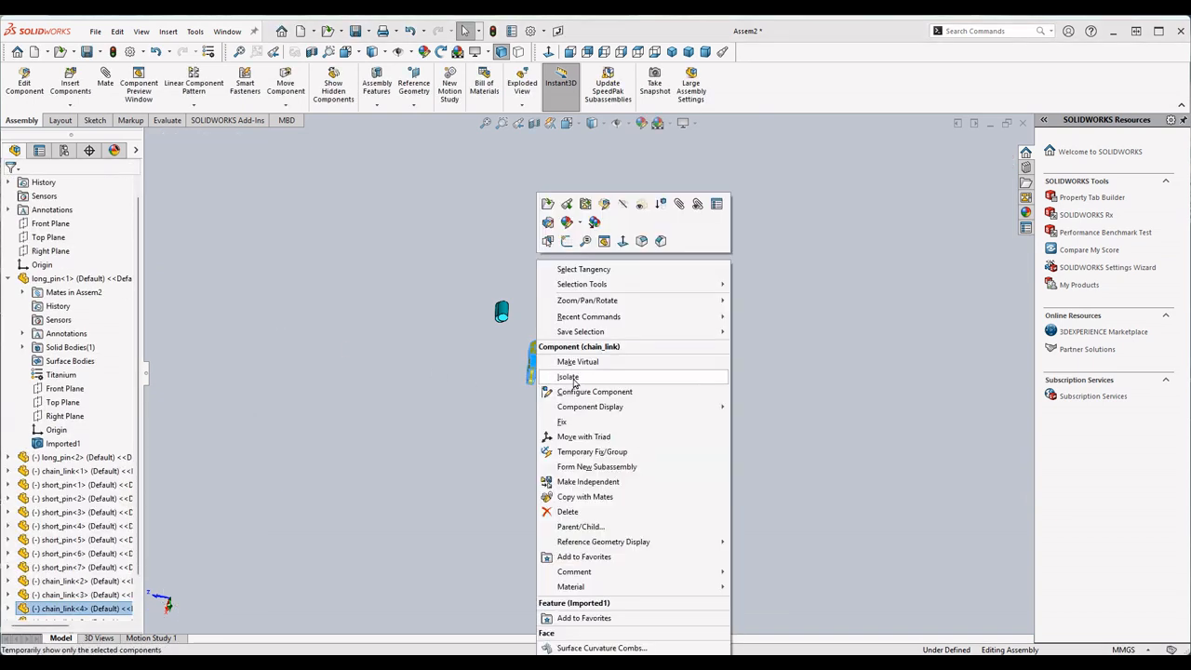
- Delete the two unmated chain_link components, chain_link<4> and chain_link<3>, from the assembly
click(570, 512)
click(672, 219)
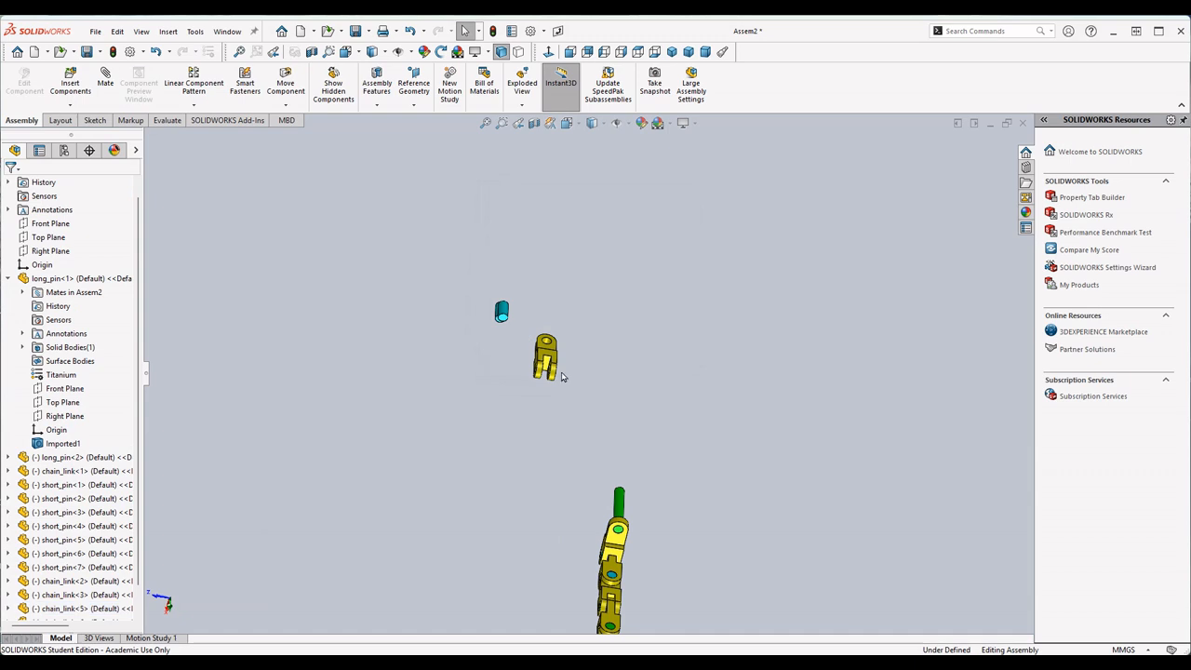
click(543, 361)
right_click(544, 361)
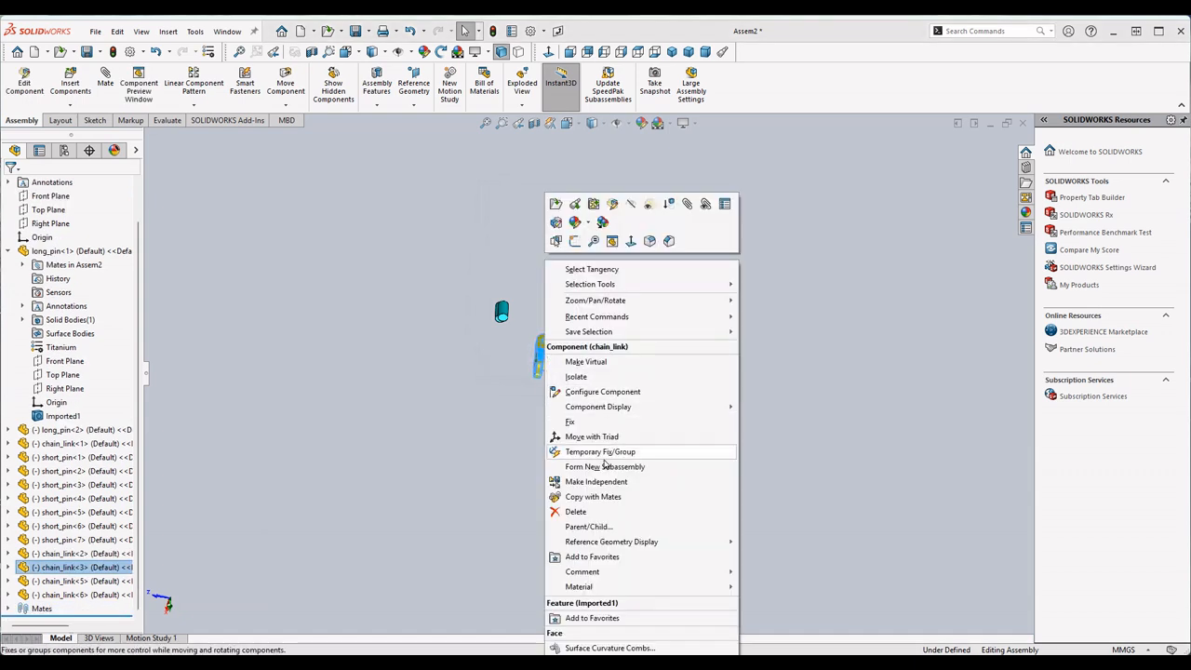
click(573, 513)
click(668, 223)
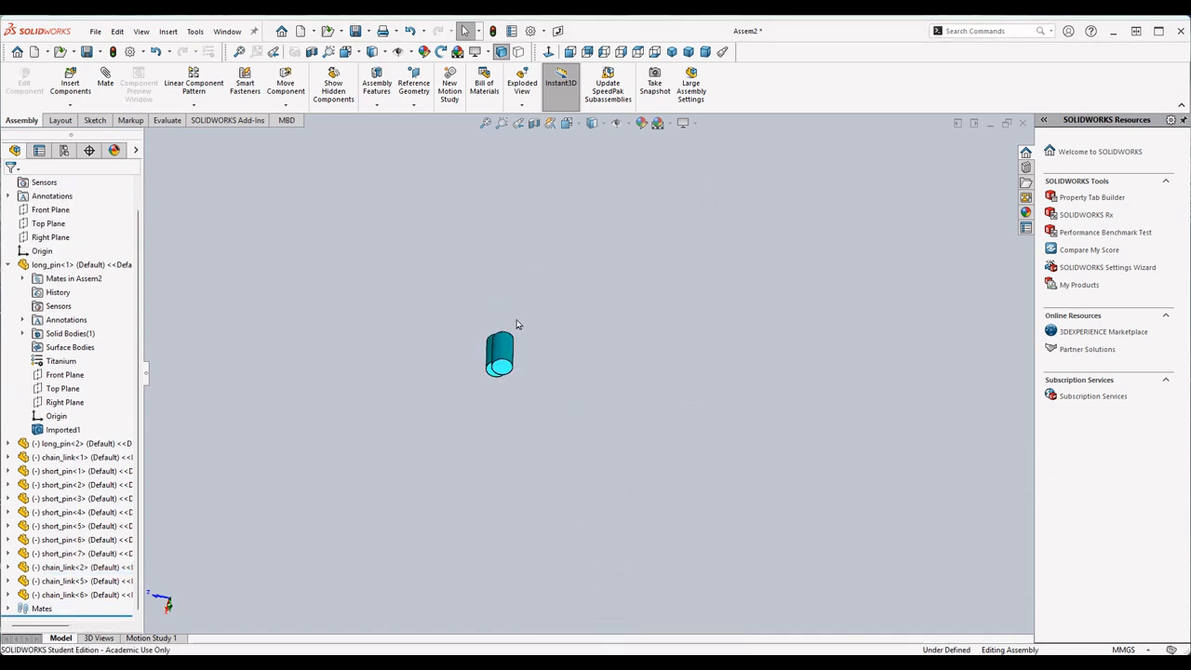
- Delete the four leftover short_pin components, short_pin<6>, <4>, <3> and <5>, from the assembly
right_click(510, 403)
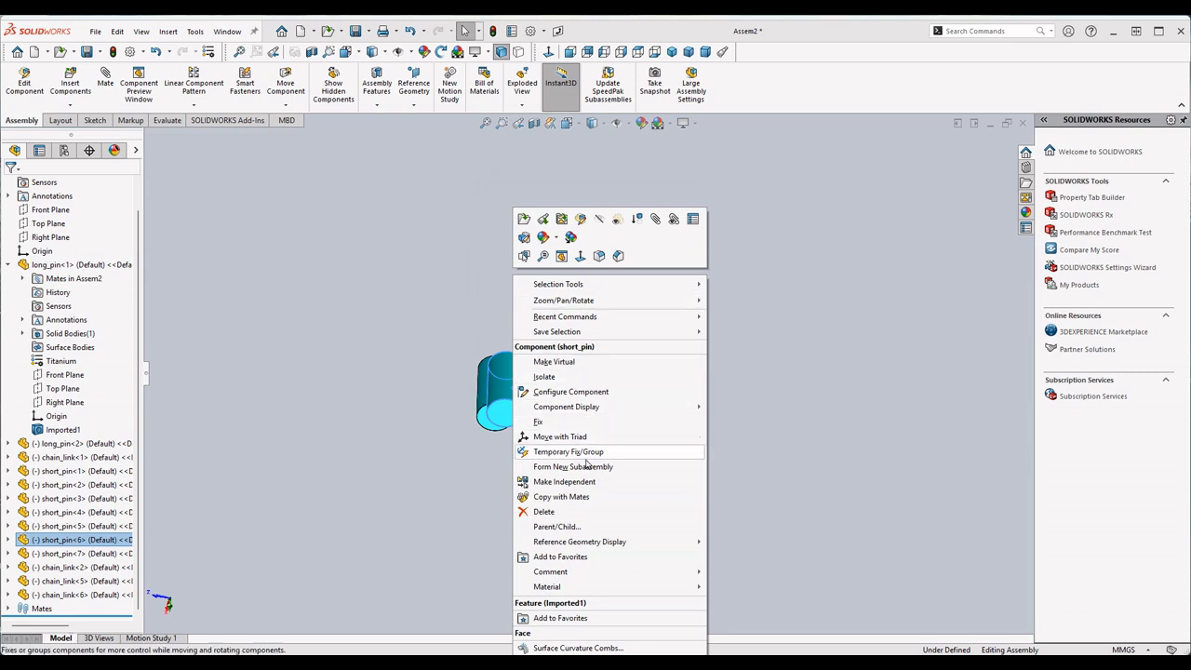
click(560, 513)
click(674, 223)
right_click(514, 400)
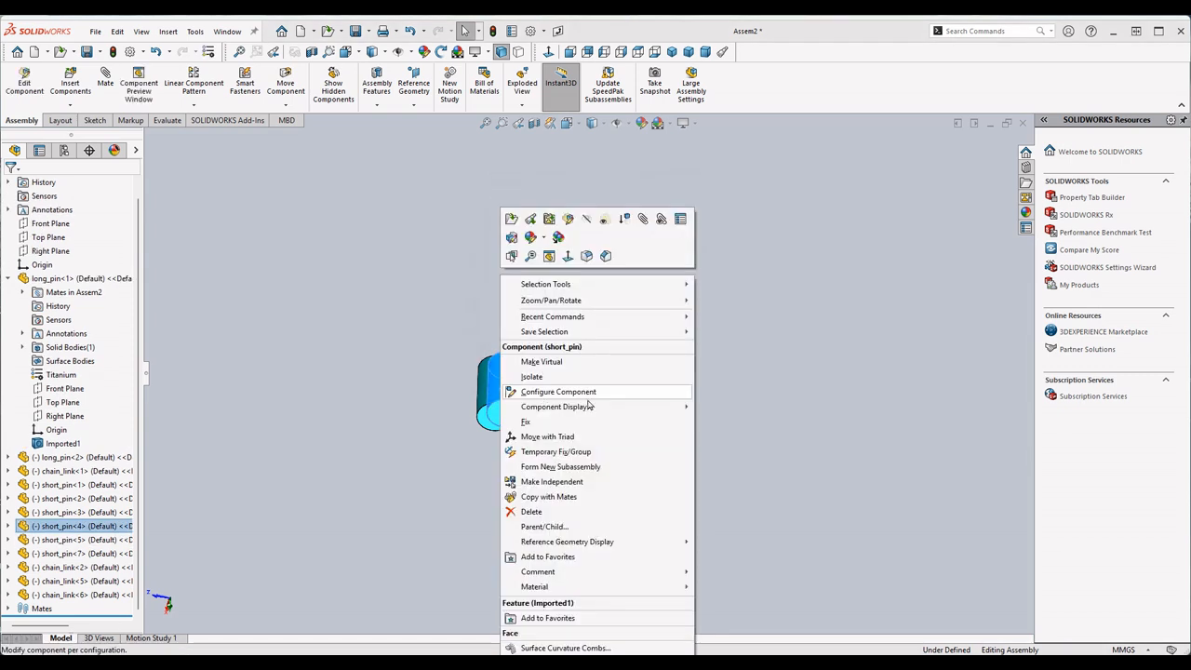
click(572, 507)
click(674, 223)
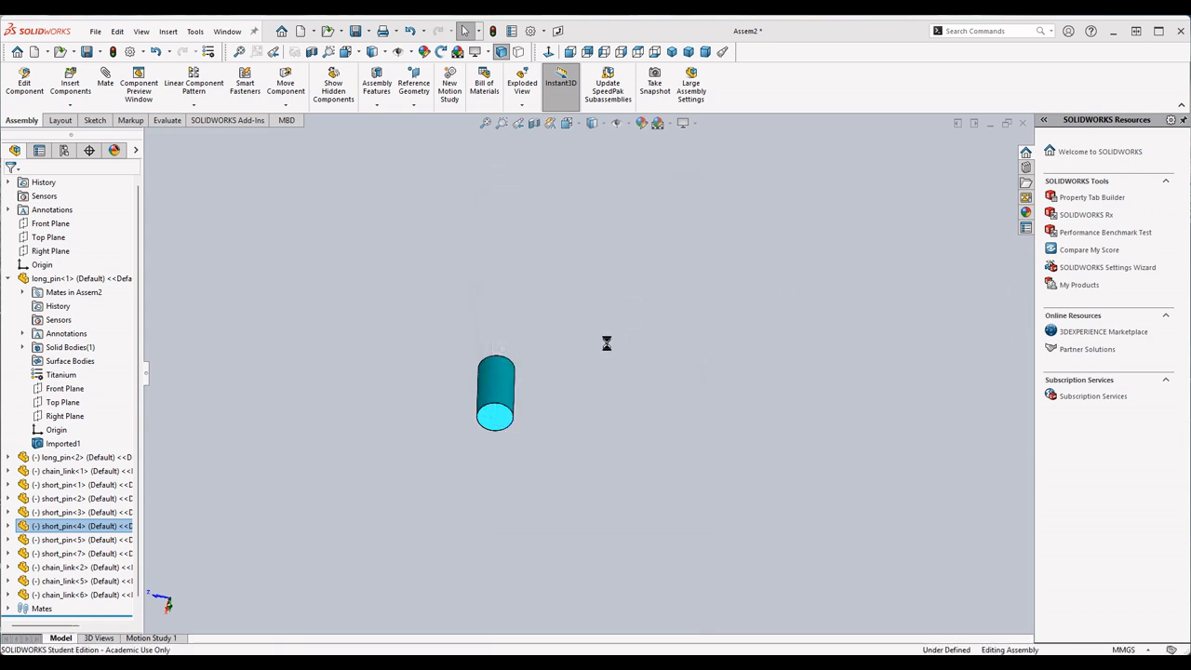
right_click(512, 402)
click(549, 512)
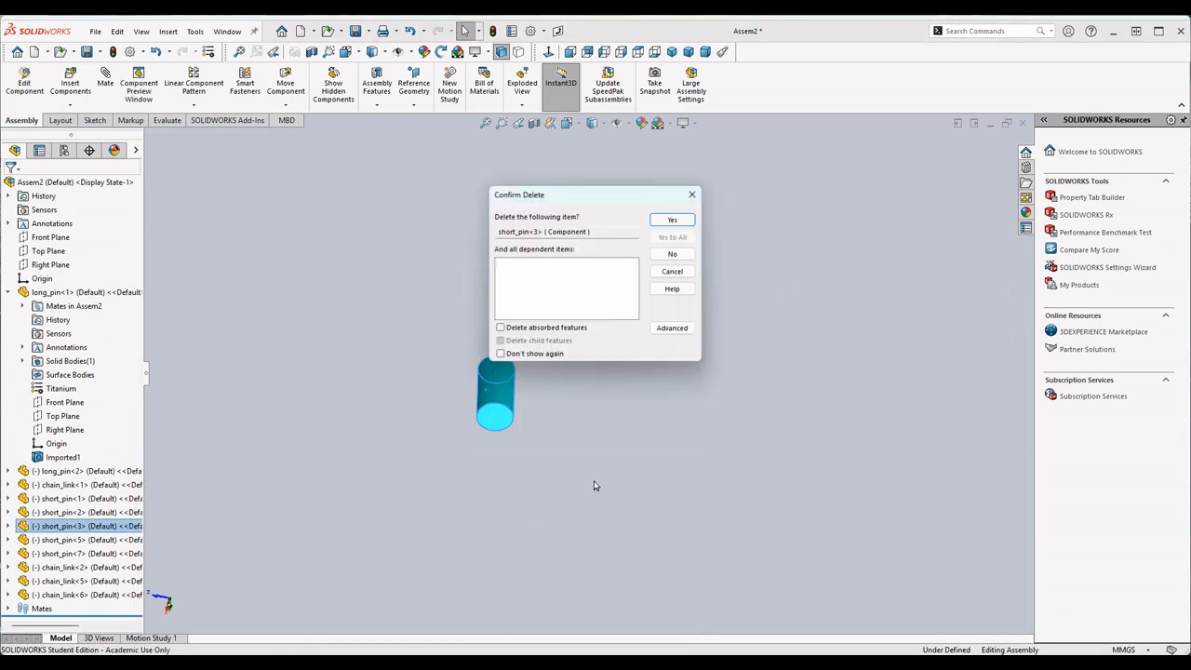
key(Return)
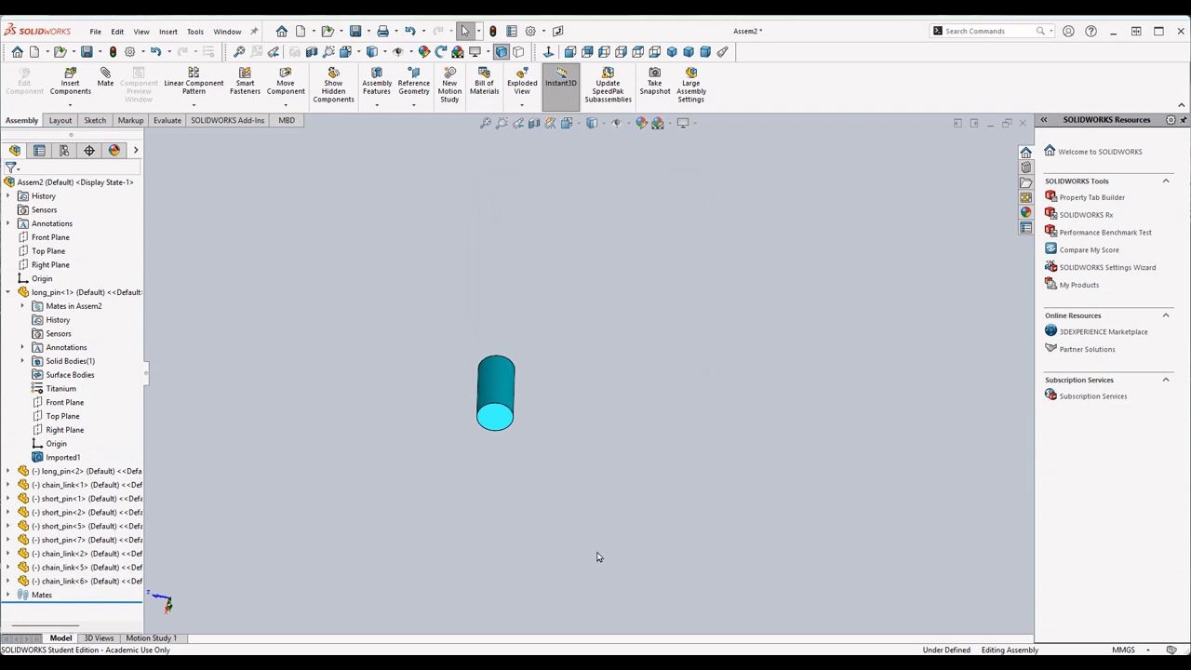
right_click(496, 396)
click(559, 519)
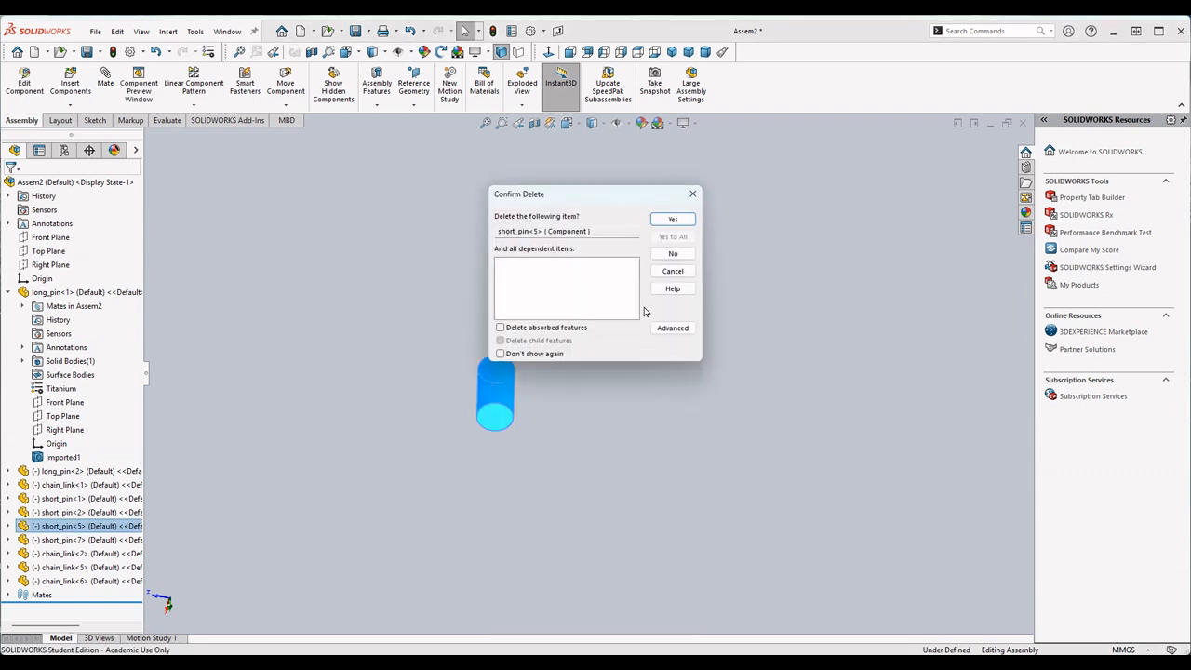
click(676, 221)
- Swing the movable chain links and the second long_pin about their pins to lay the chain out in an extended pose
scroll(623, 510, up, 8)
scroll(623, 510, down, 4)
middle_drag(611, 456, 843, 469)
middle_drag(733, 278, 675, 395)
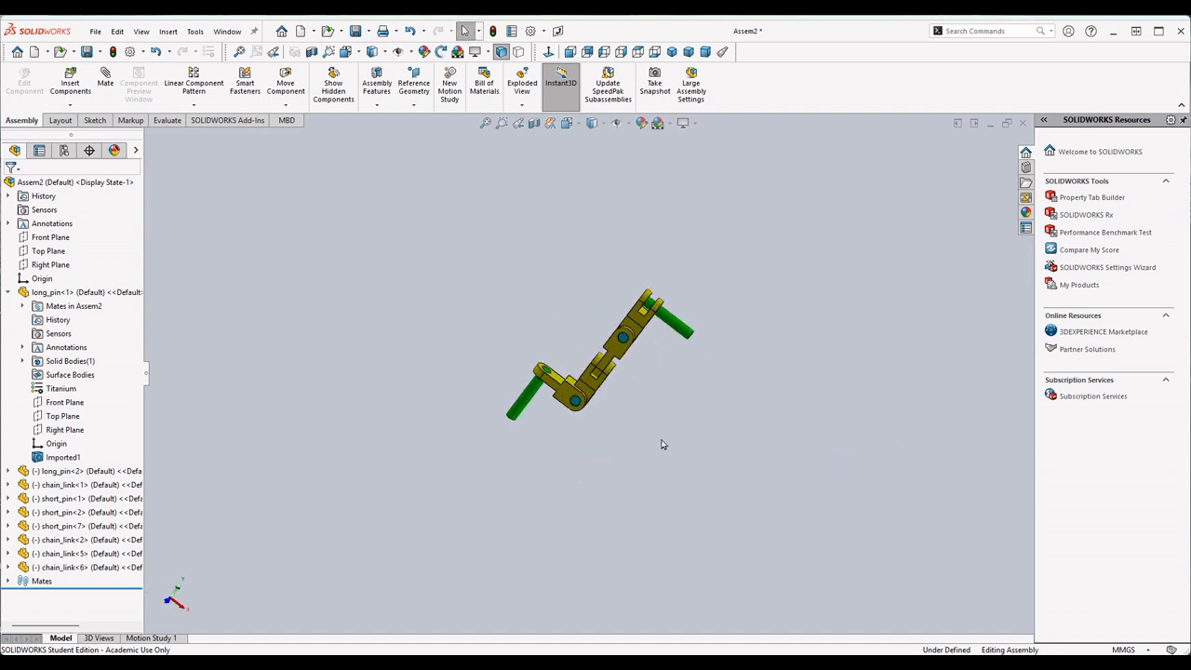
drag(654, 316, 621, 429)
middle_drag(657, 385, 624, 404)
click(665, 408)
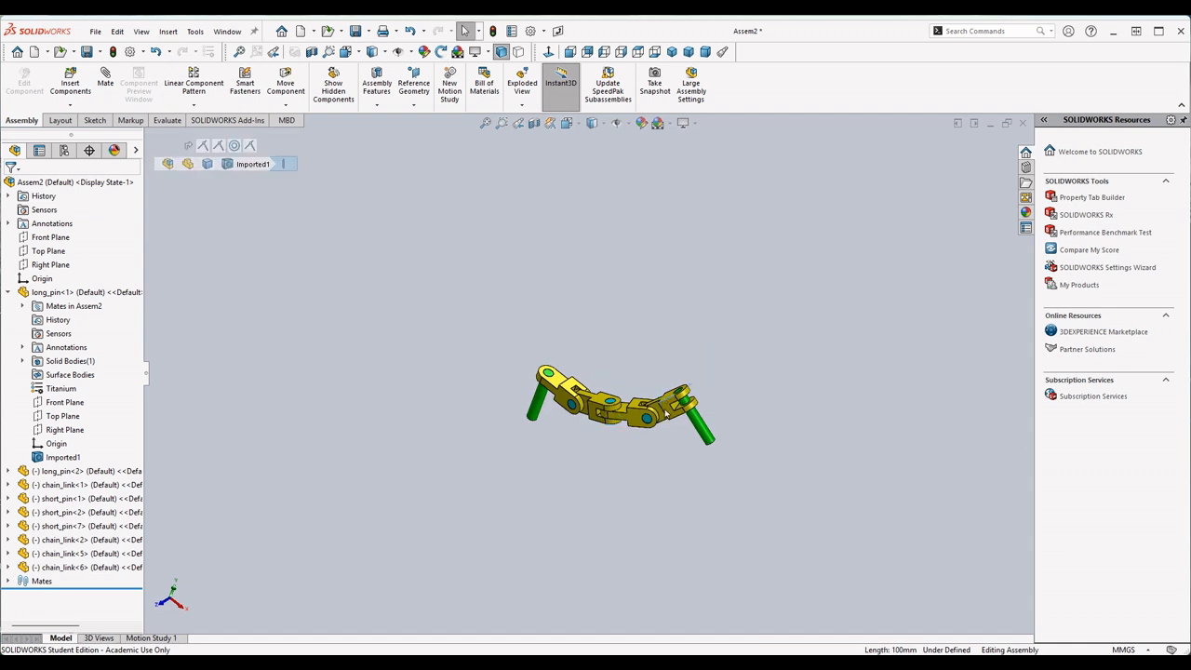
drag(665, 407, 664, 418)
- Highlight the assembly origin and check its location relative to the first long_pin of the chain
click(42, 278)
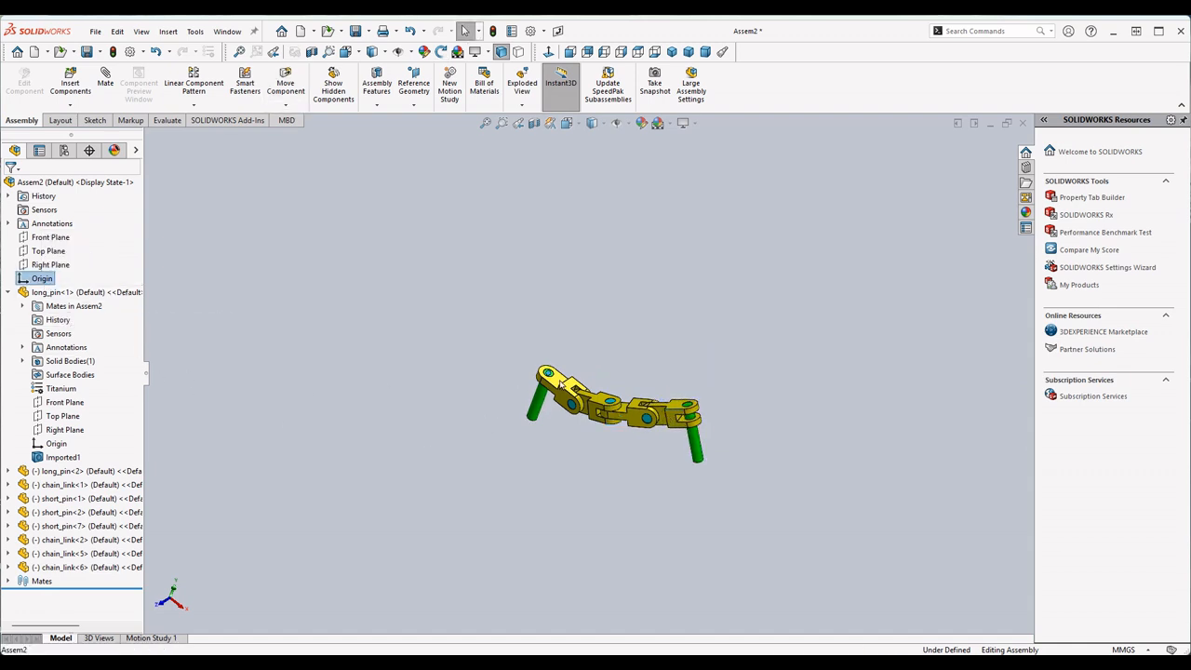
scroll(551, 383, down, 5)
scroll(438, 438, up, 5)
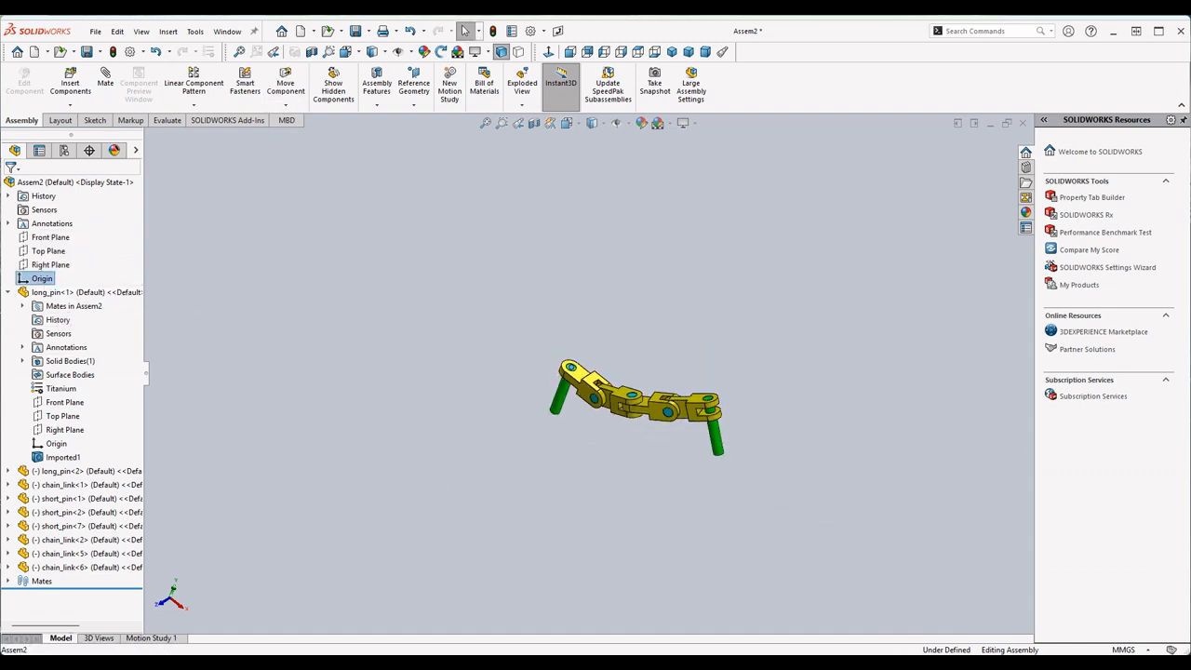
- Check the Part 3 reference image in the exam PDF and swing the chain's free end into a similar bent pose
key(alt+Tab)
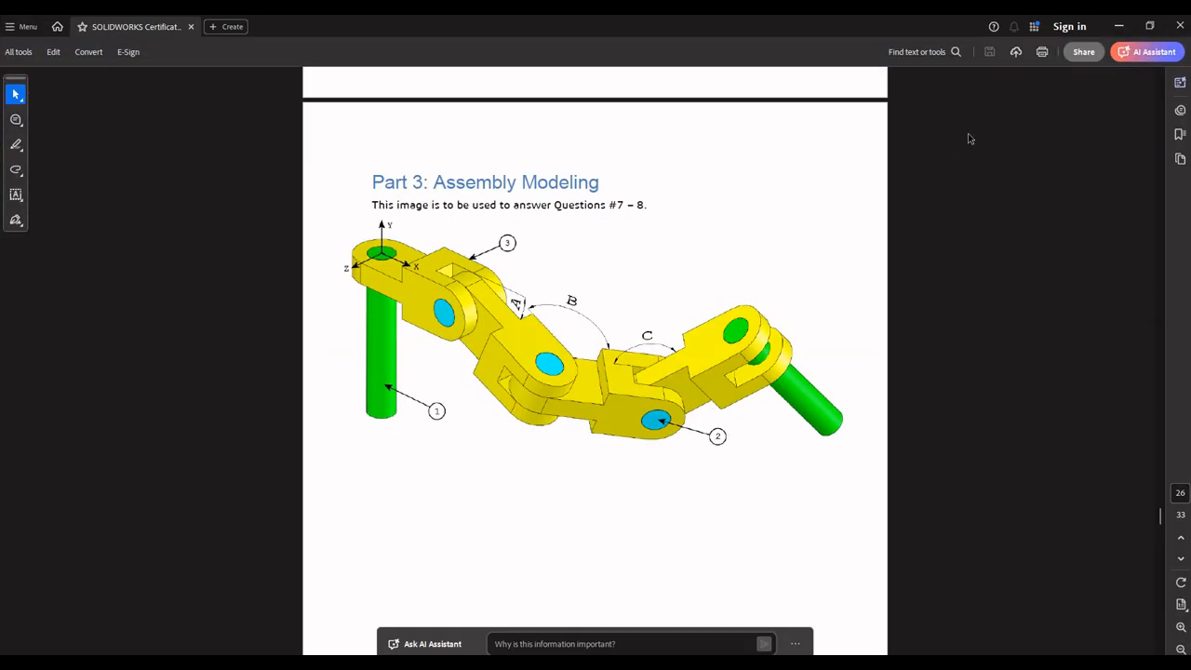
click(1119, 26)
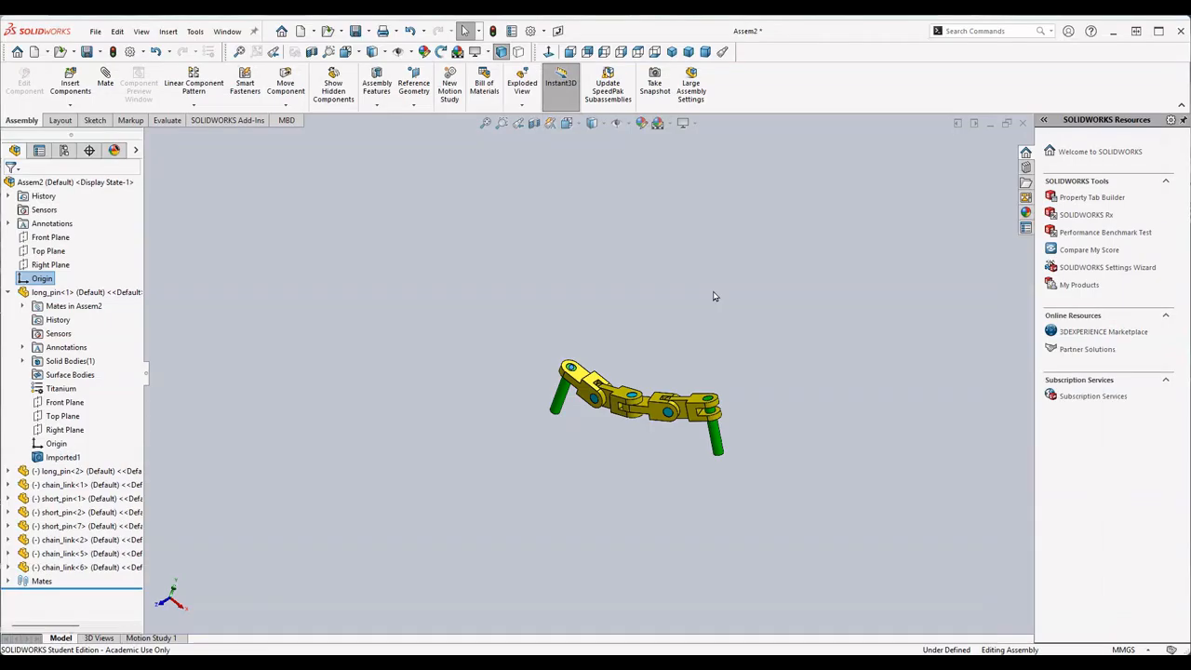
scroll(400, 328, down, 5)
drag(952, 528, 919, 605)
scroll(736, 494, up, 3)
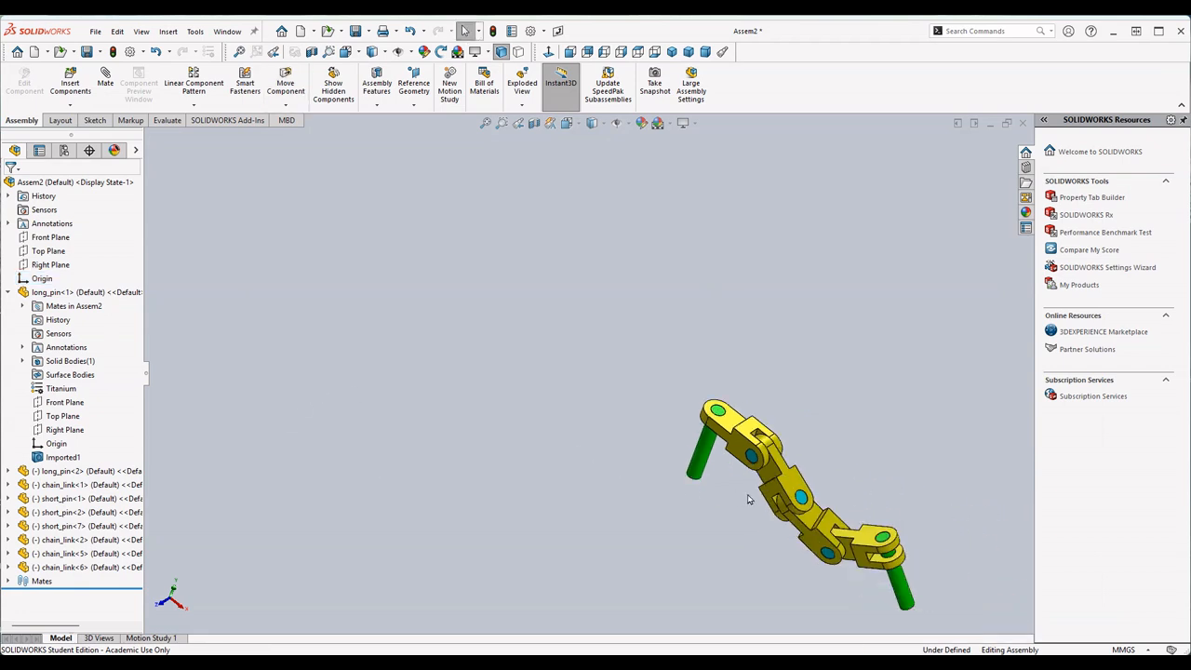
- Set up an angle mate between the upper faces of the first and second chain links, with the dimension not flipped
scroll(835, 500, down, 4)
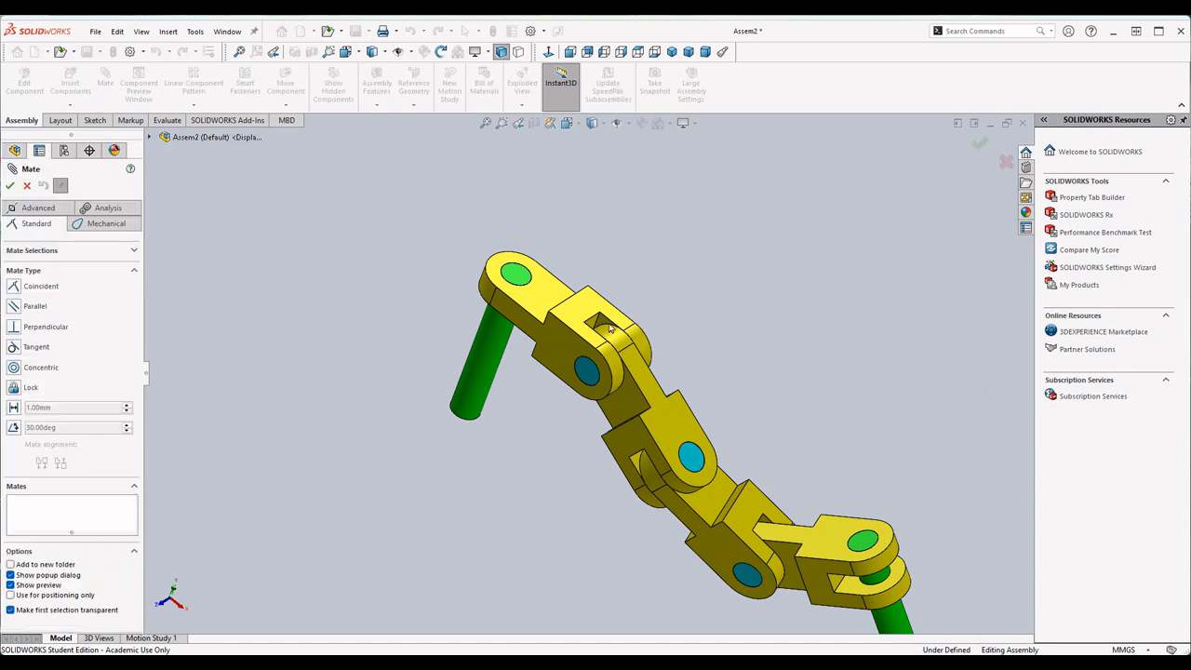
click(13, 428)
scroll(377, 395, down, 3)
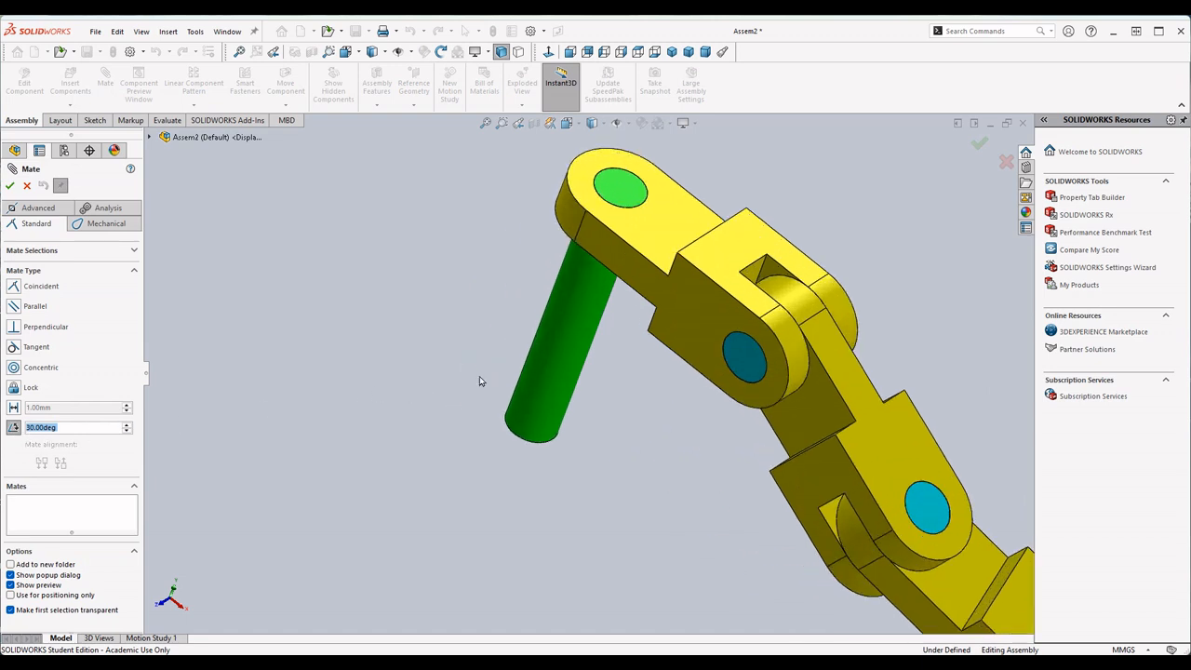
click(759, 241)
click(859, 395)
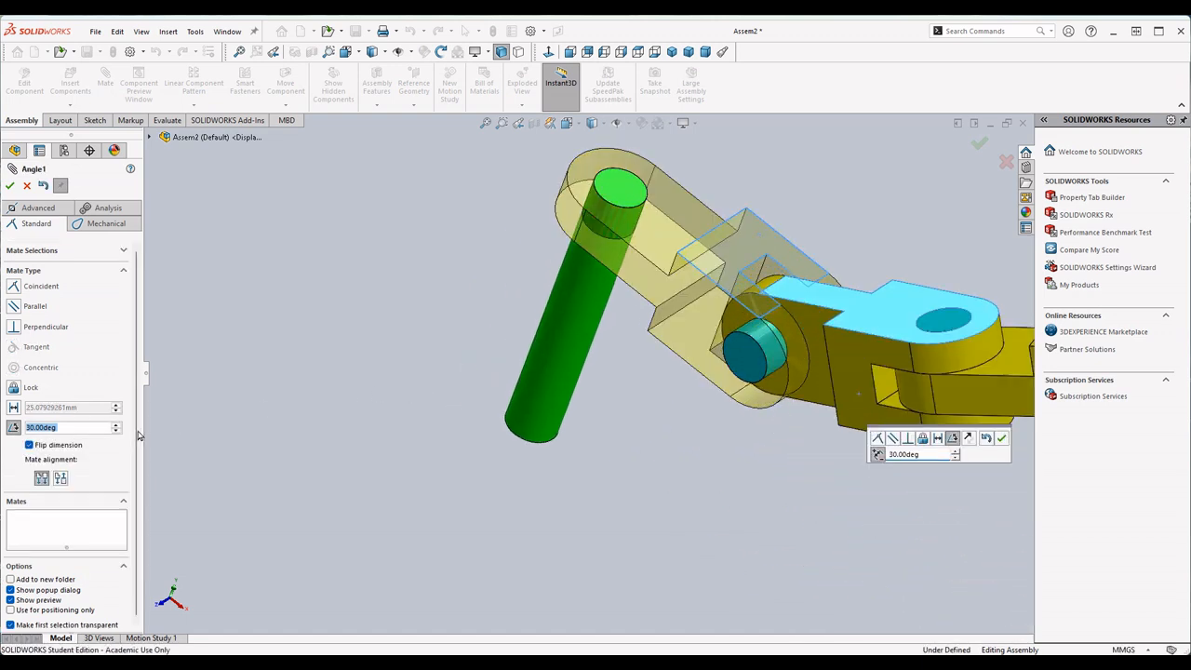
click(29, 446)
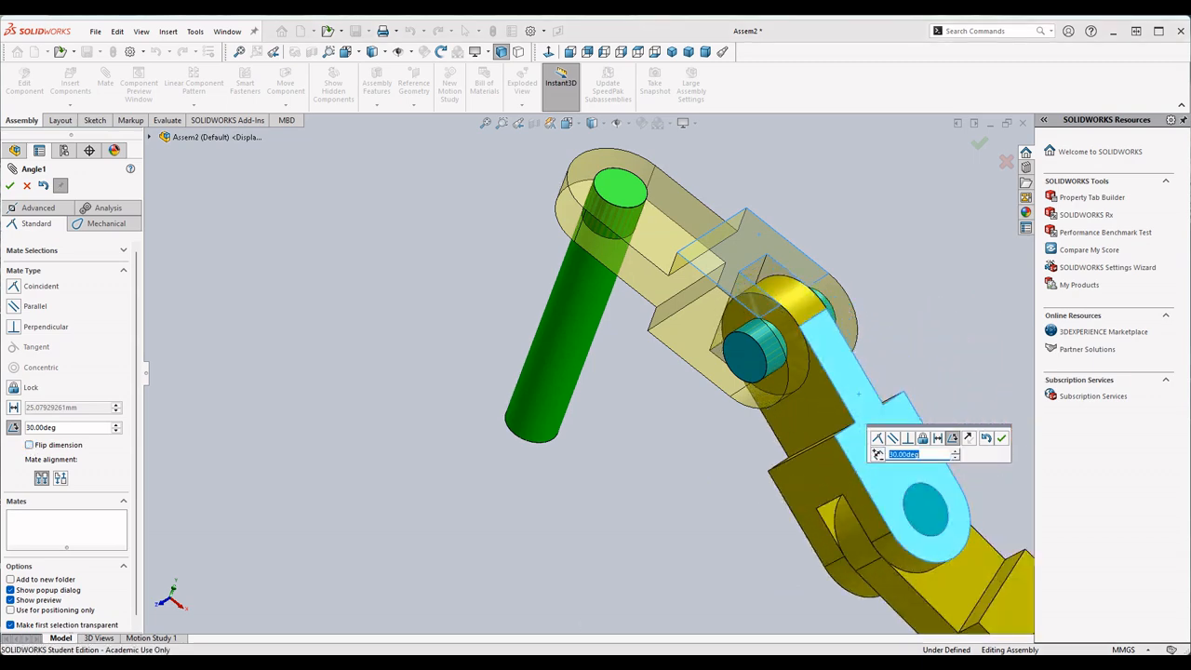
- Look up angle A in question 7 of the exam PDF and apply the angle mate at 25 degrees
key(alt+Tab)
scroll(660, 452, down, 10)
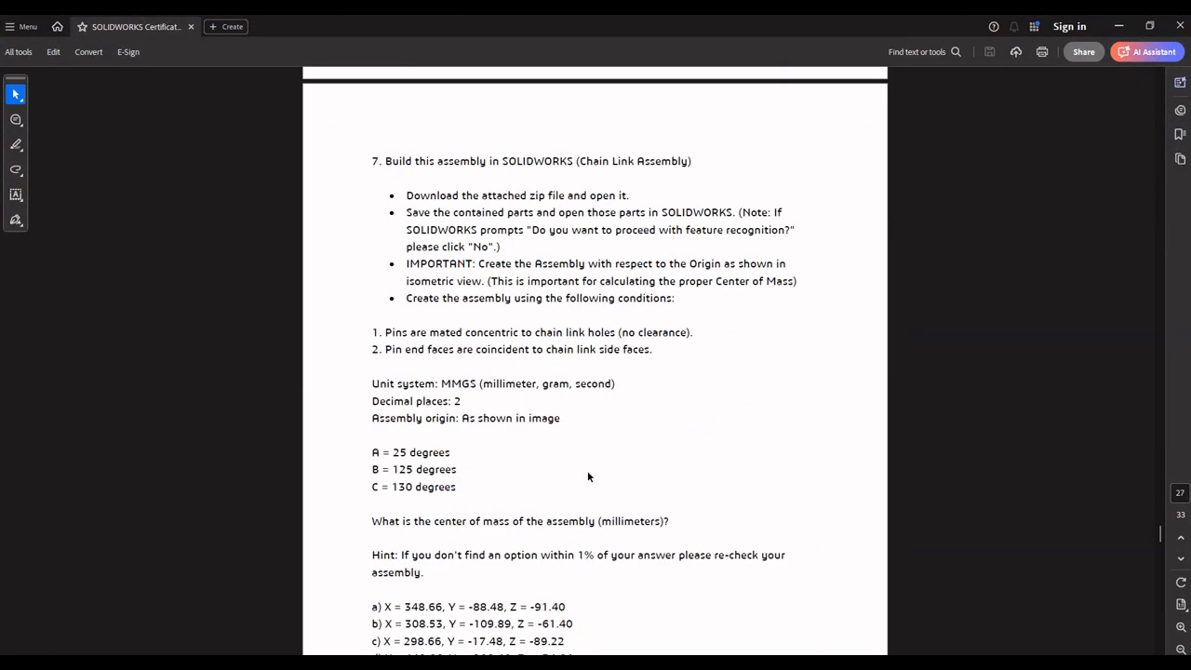
click(1119, 26)
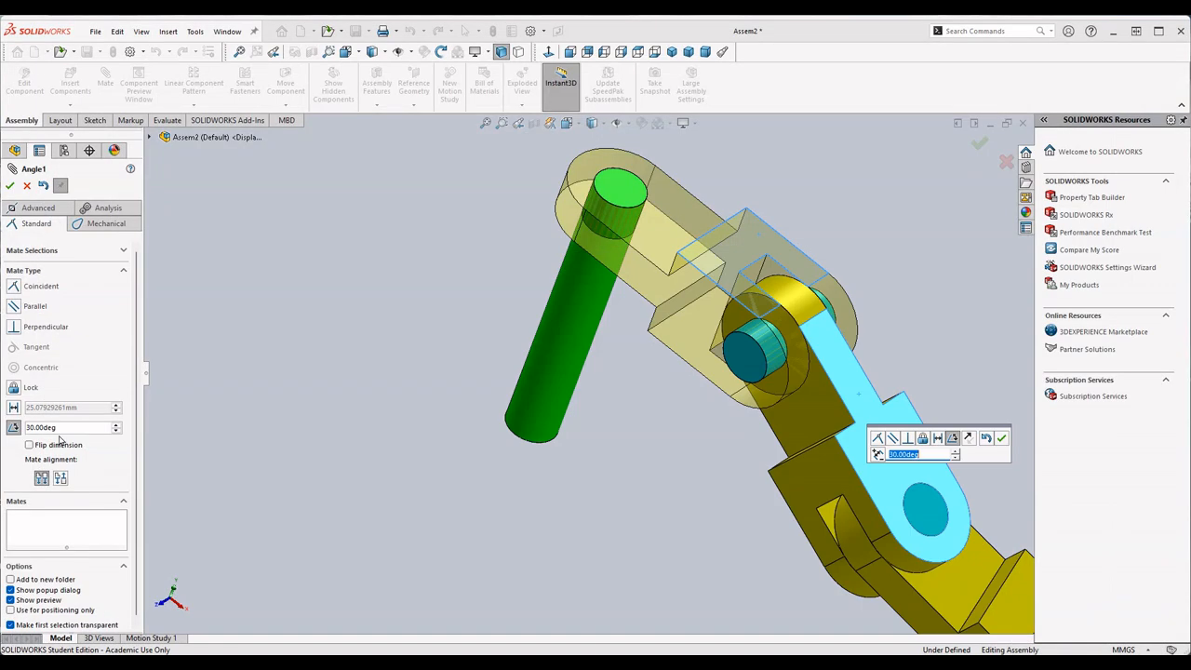
text(25)
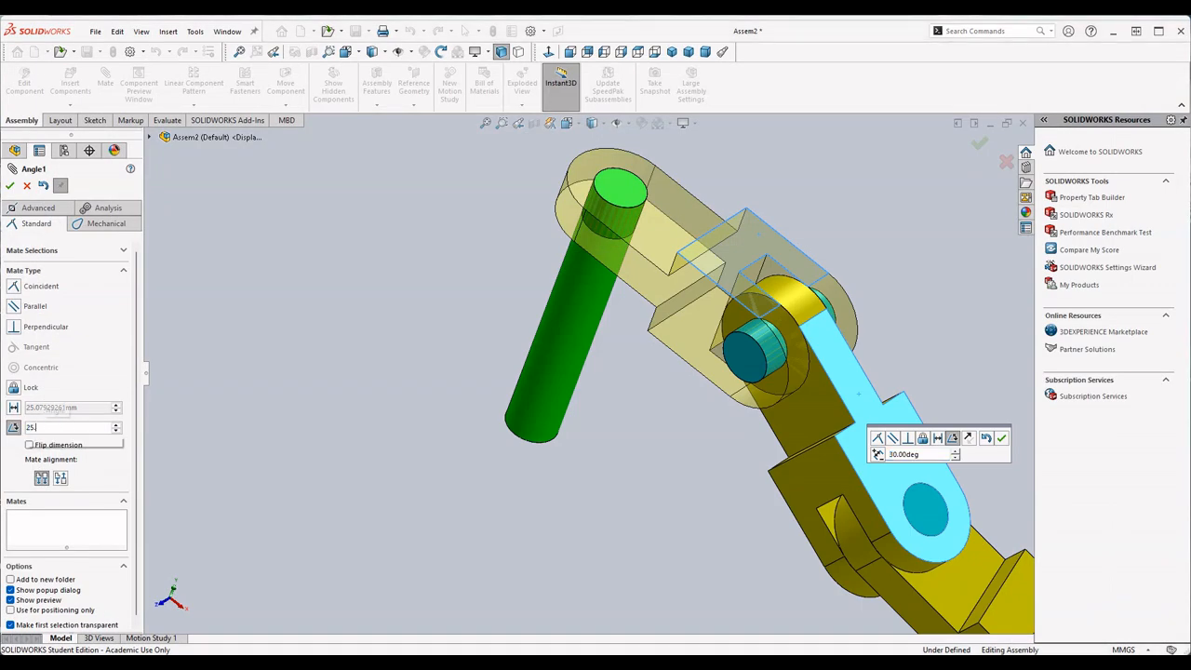
key(Return)
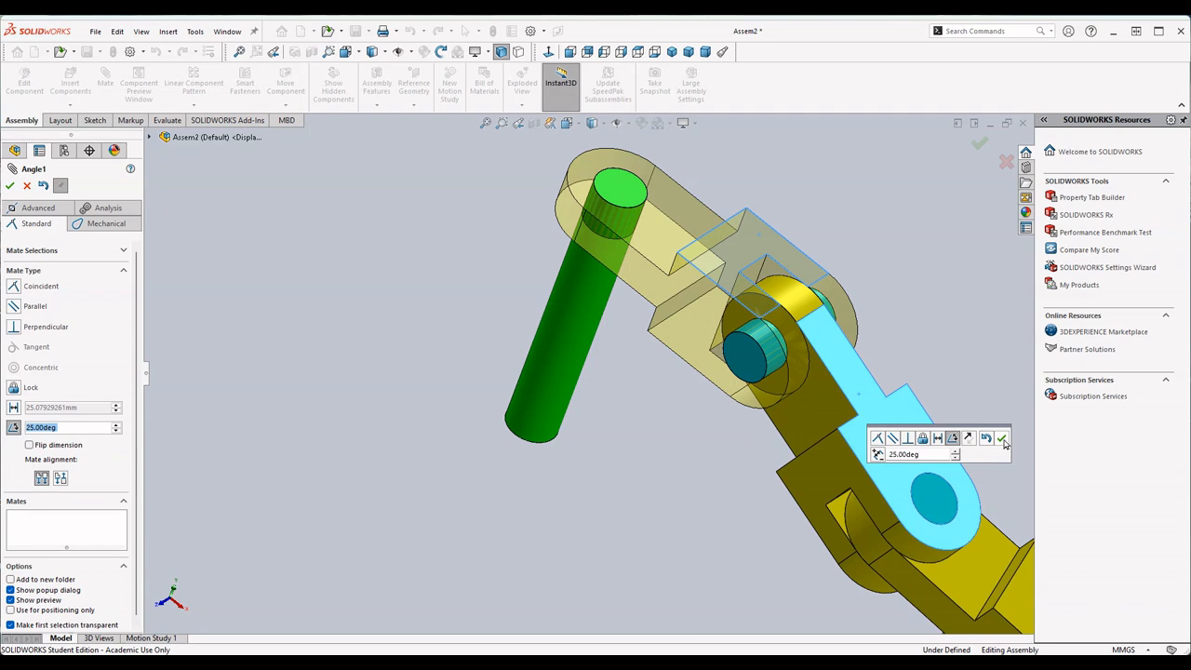
click(1003, 439)
- Set up an angle mate between the matching side faces of the second and third chain links
scroll(900, 468, up, 3)
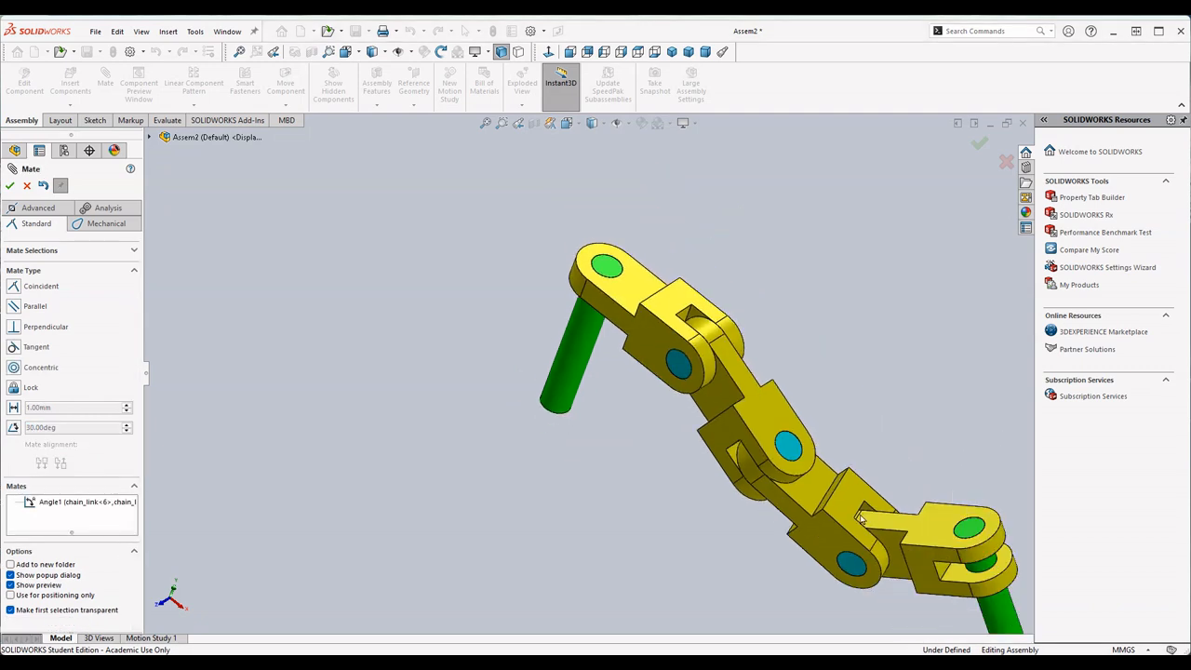
middle_drag(929, 373, 837, 426)
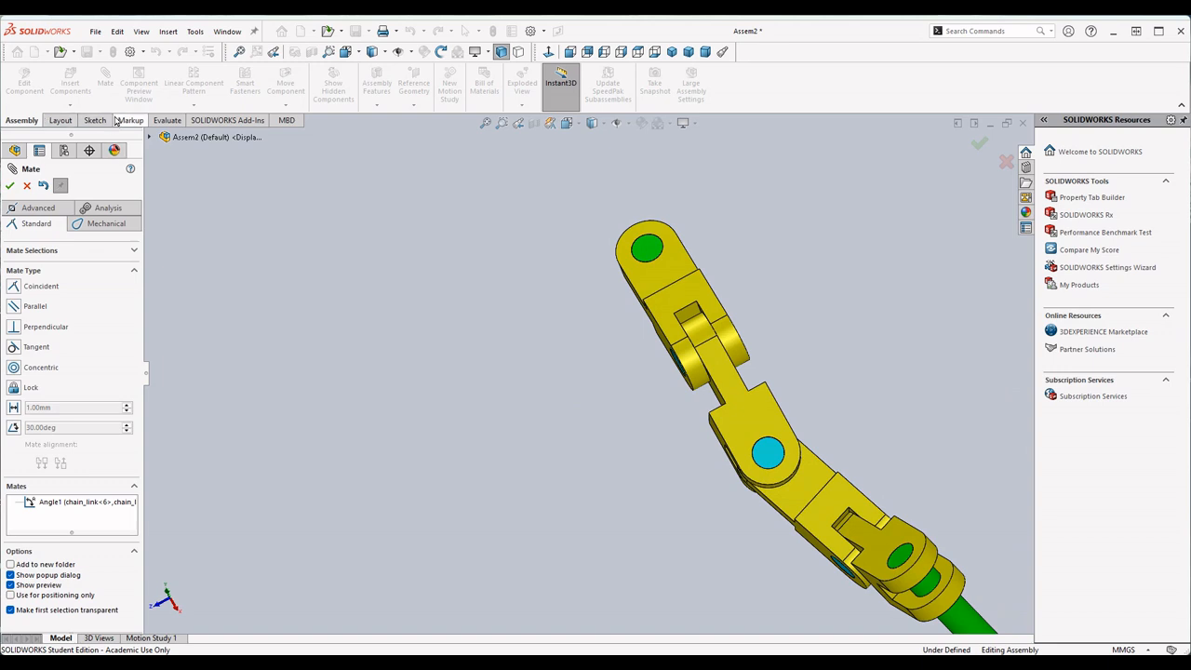
middle_drag(1002, 301, 888, 383)
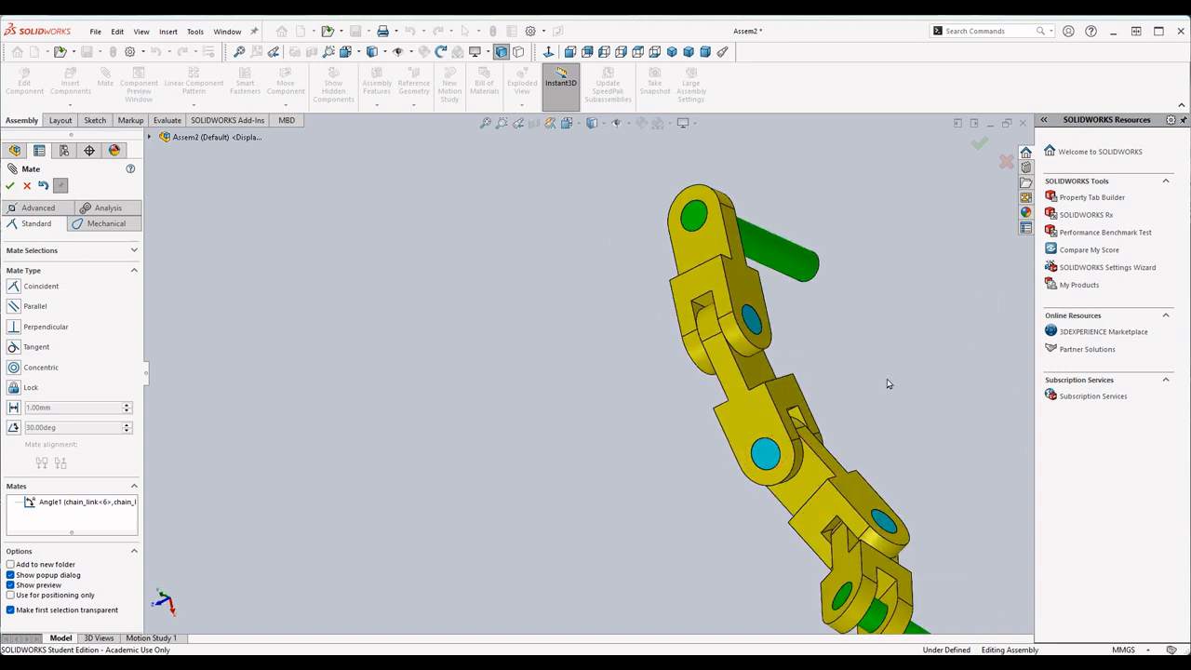
click(798, 414)
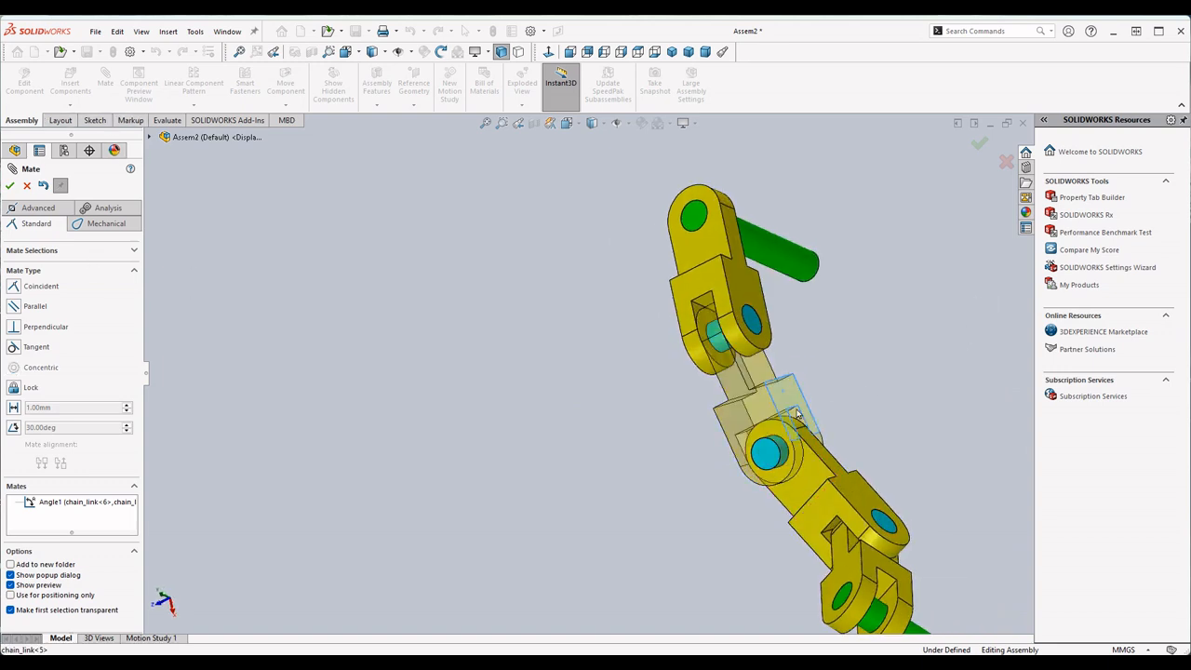
click(13, 428)
click(852, 480)
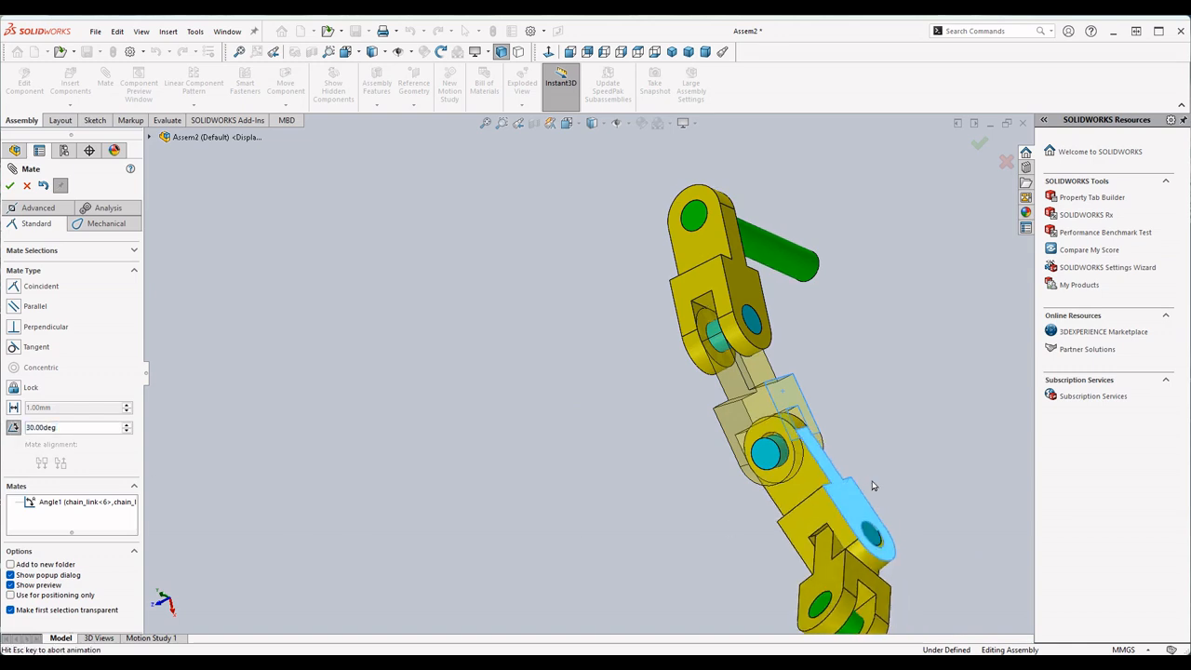
click(29, 445)
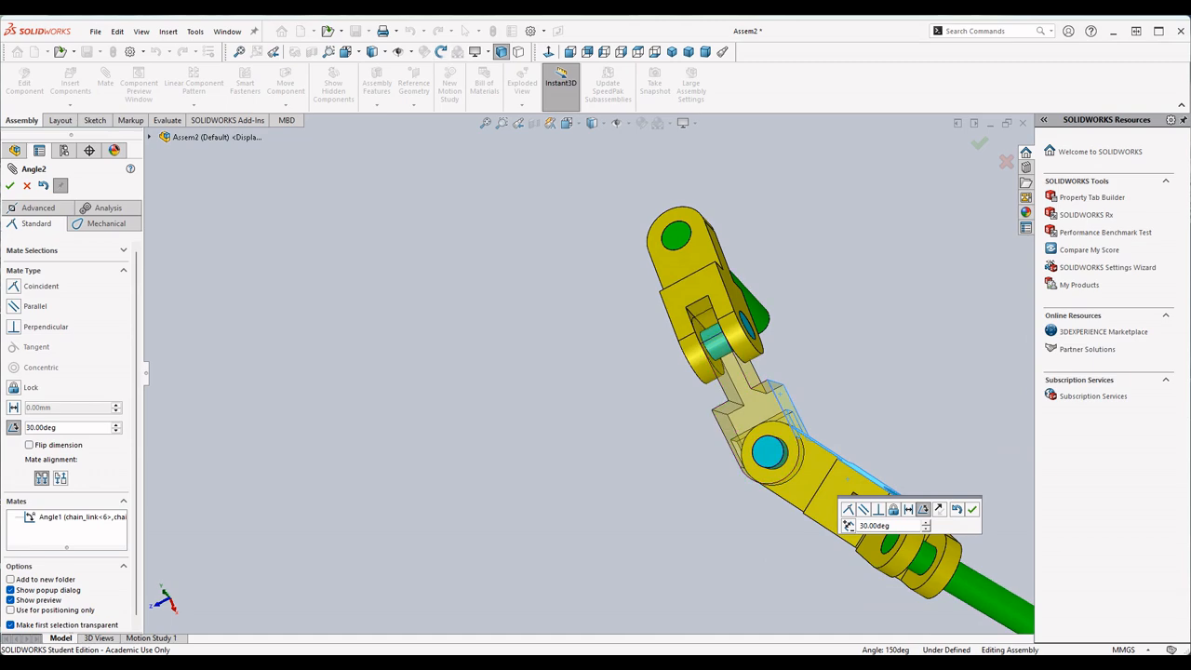
- Look up angle B in the exam PDF and apply the angle mate at 125 degrees, flipped and anti-aligned
key(alt+Tab)
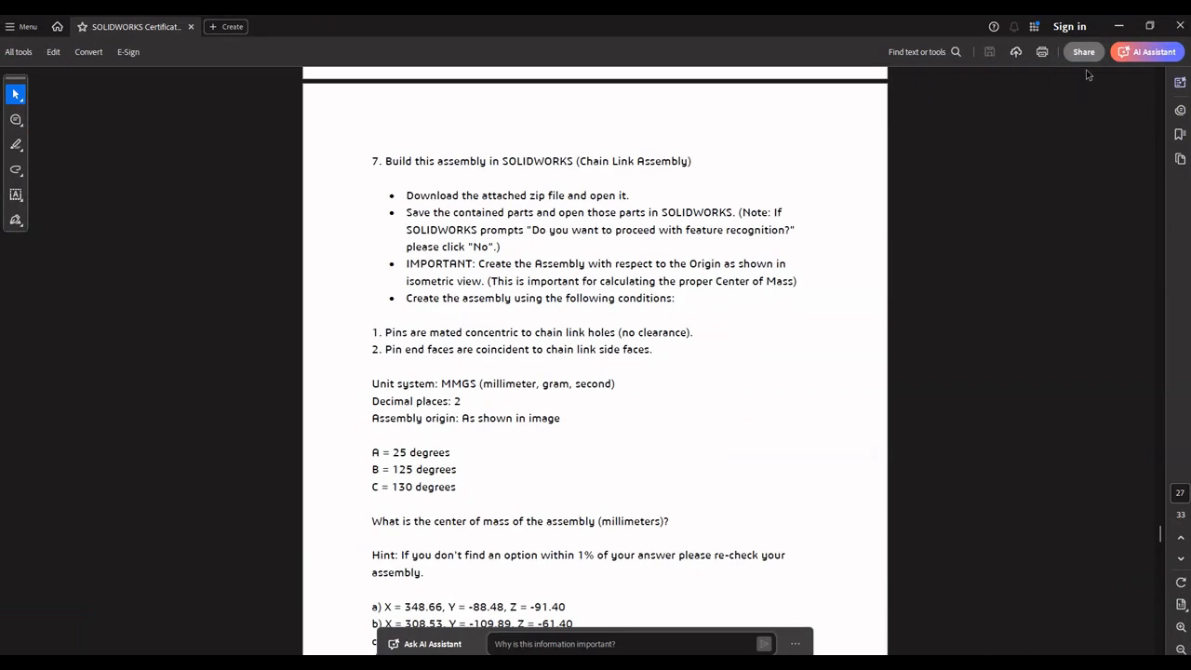
key(alt+Tab)
text(125)
key(Return)
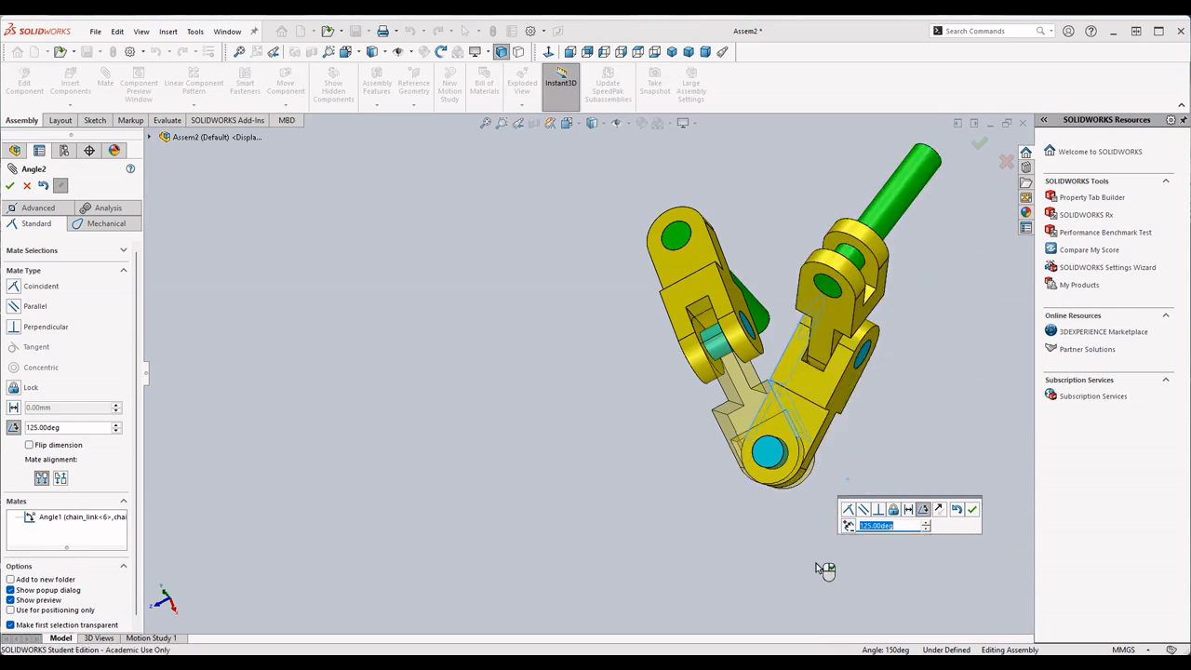
click(59, 480)
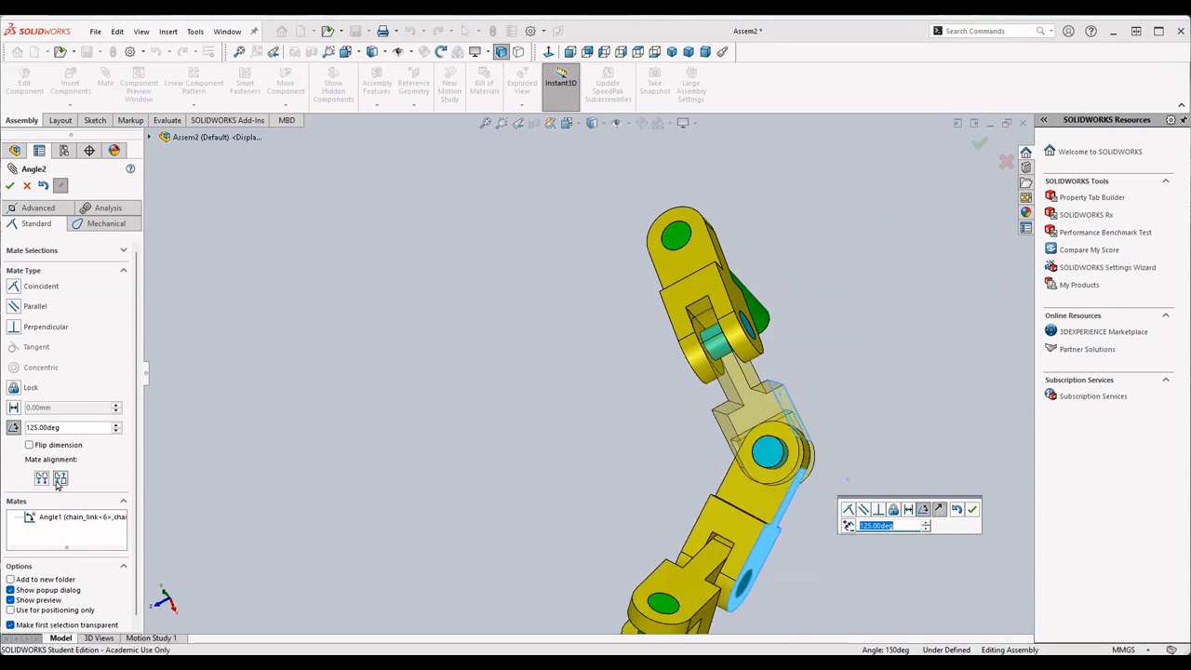
click(42, 480)
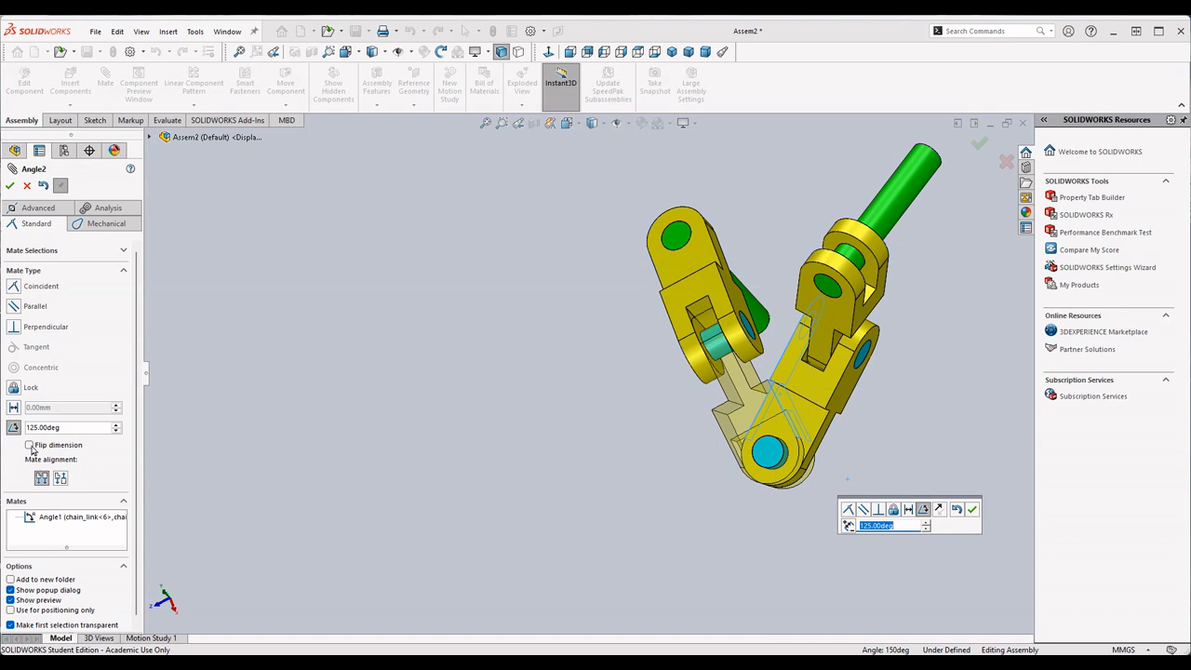
click(30, 445)
click(60, 480)
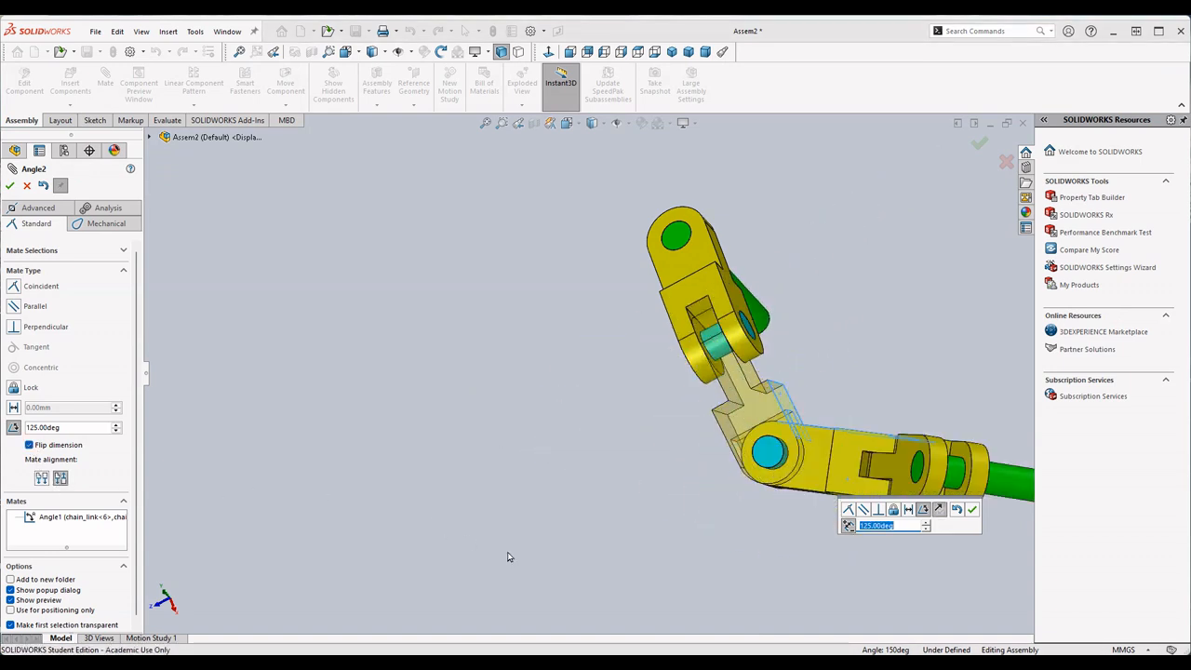
click(971, 510)
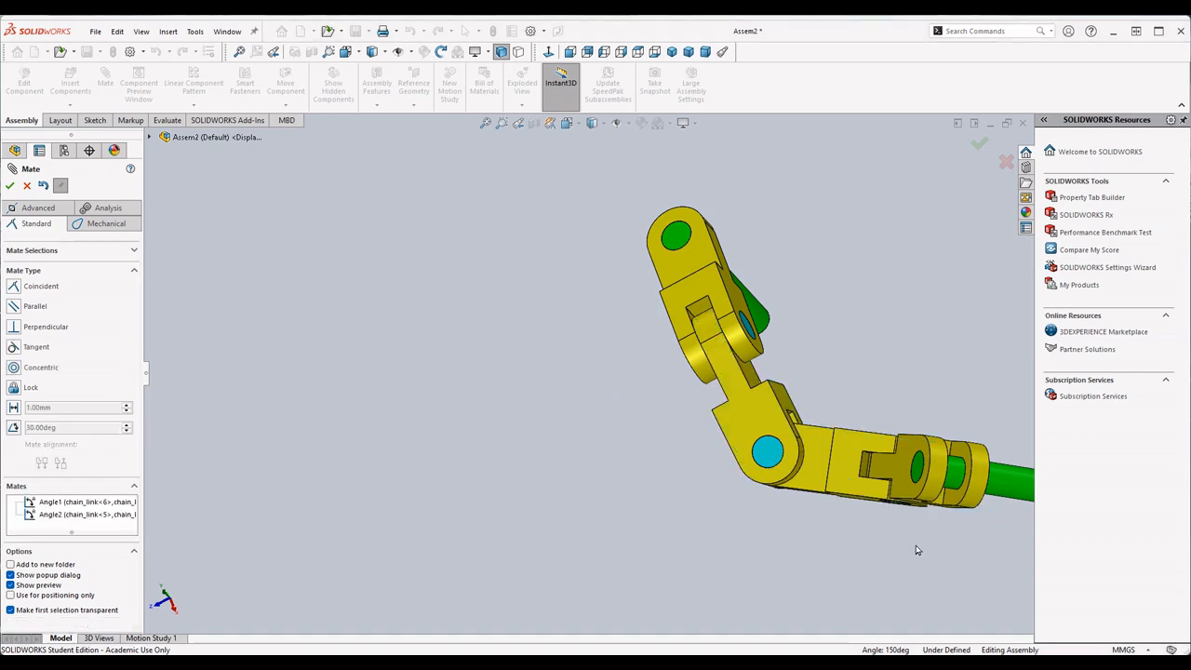
- Compare the chain with the exam's reference image and set up an angle mate between the upper faces of the third and fourth links
key(alt+Tab)
scroll(783, 548, up, 6)
scroll(782, 549, up, 5)
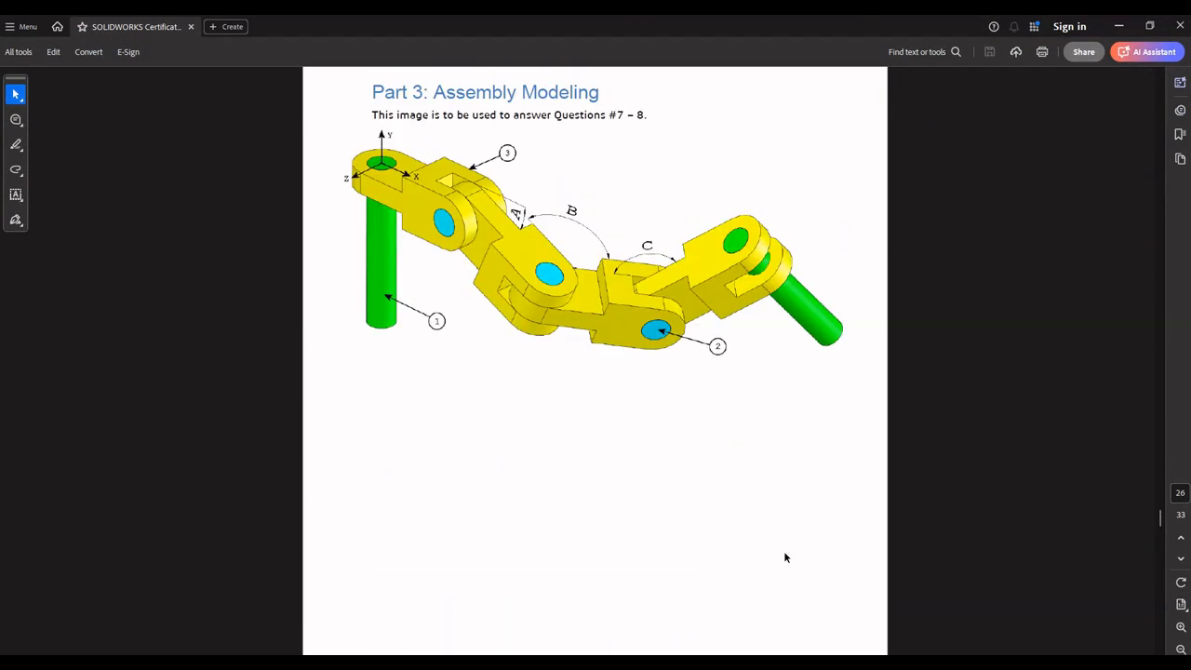
click(1120, 26)
middle_drag(863, 481, 873, 331)
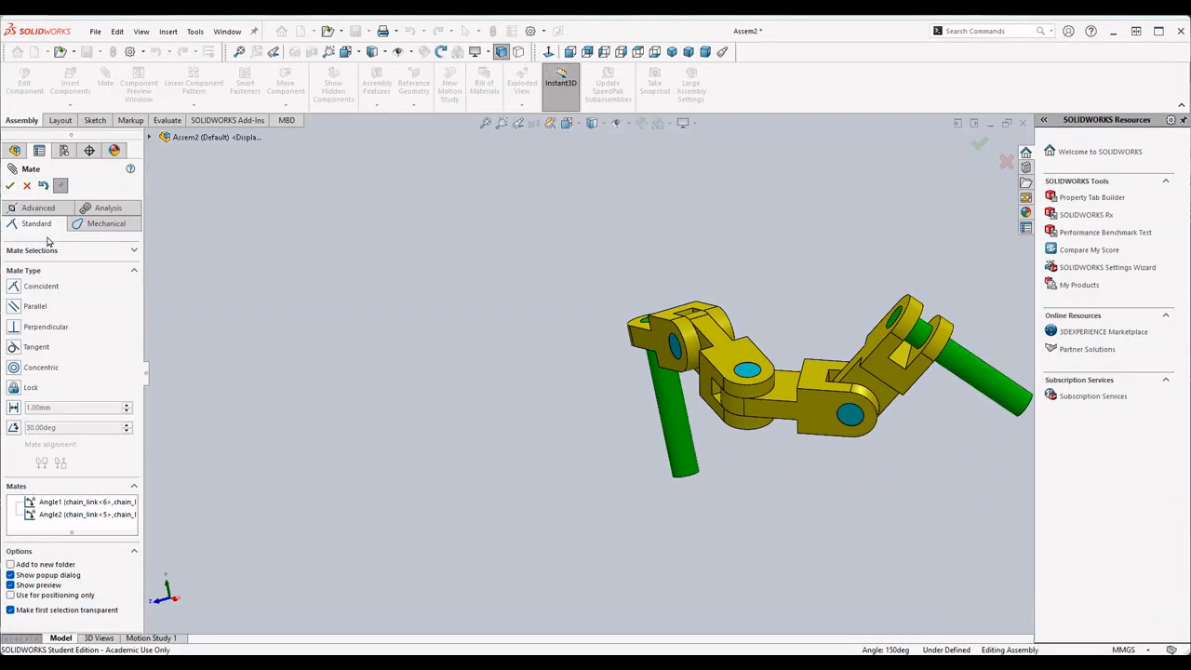
click(17, 429)
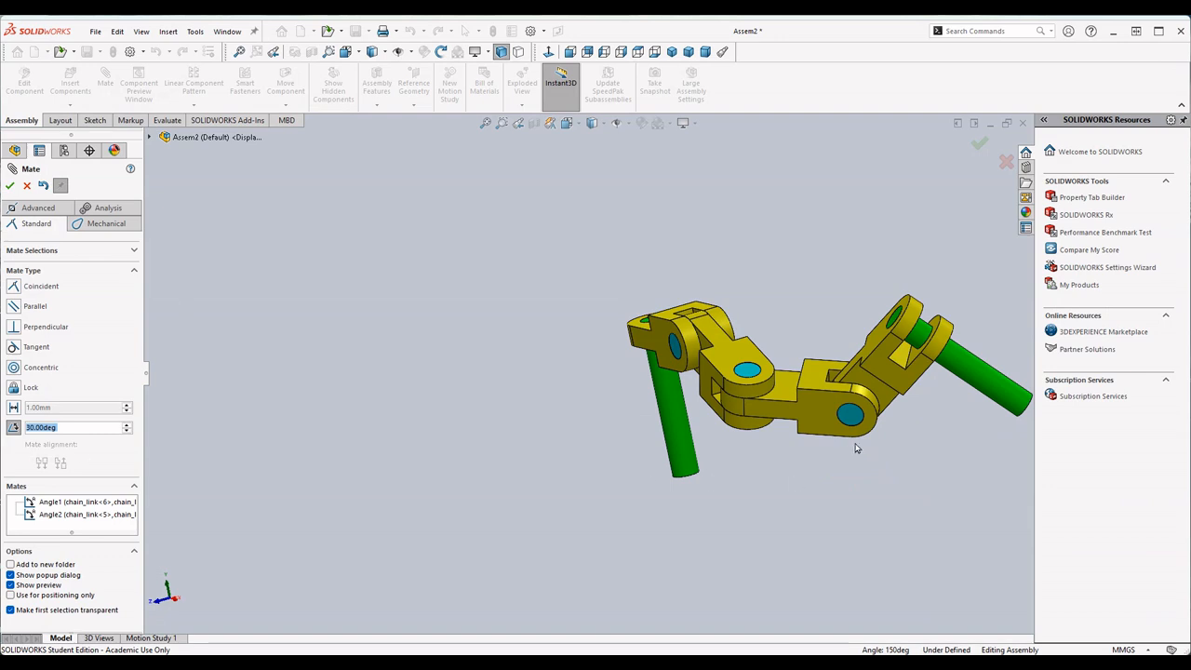
click(819, 374)
click(859, 347)
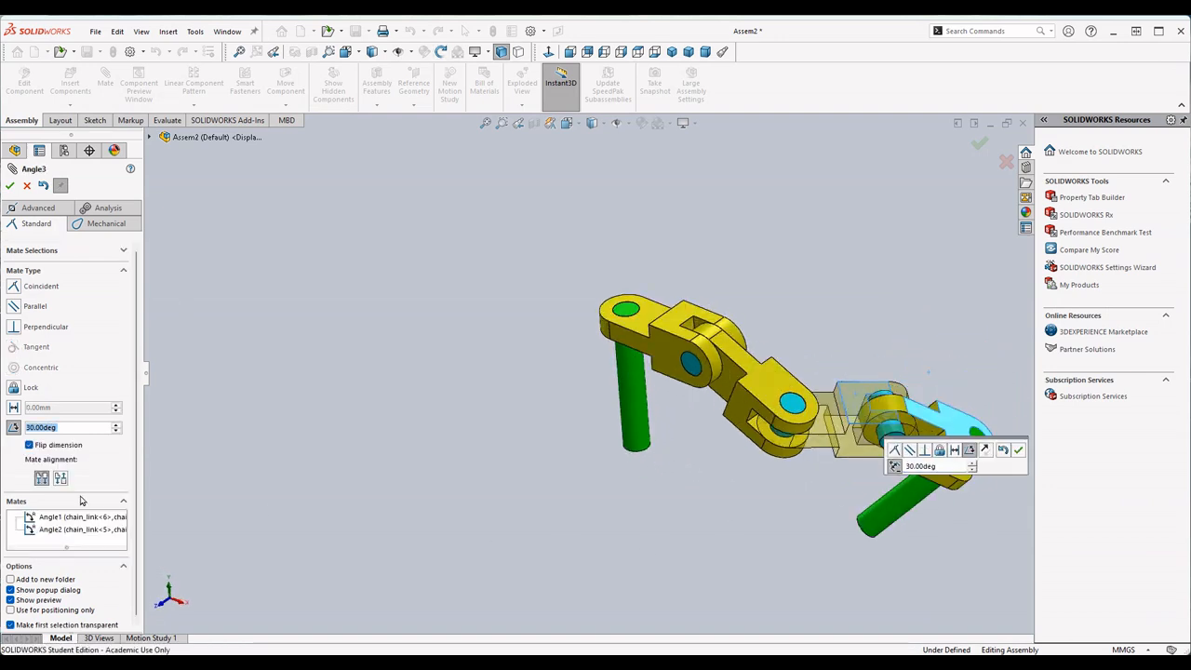
- Apply the angle mate for the last link at 130 degrees, flipped and anti-aligned, and finish mating
text(130.0)
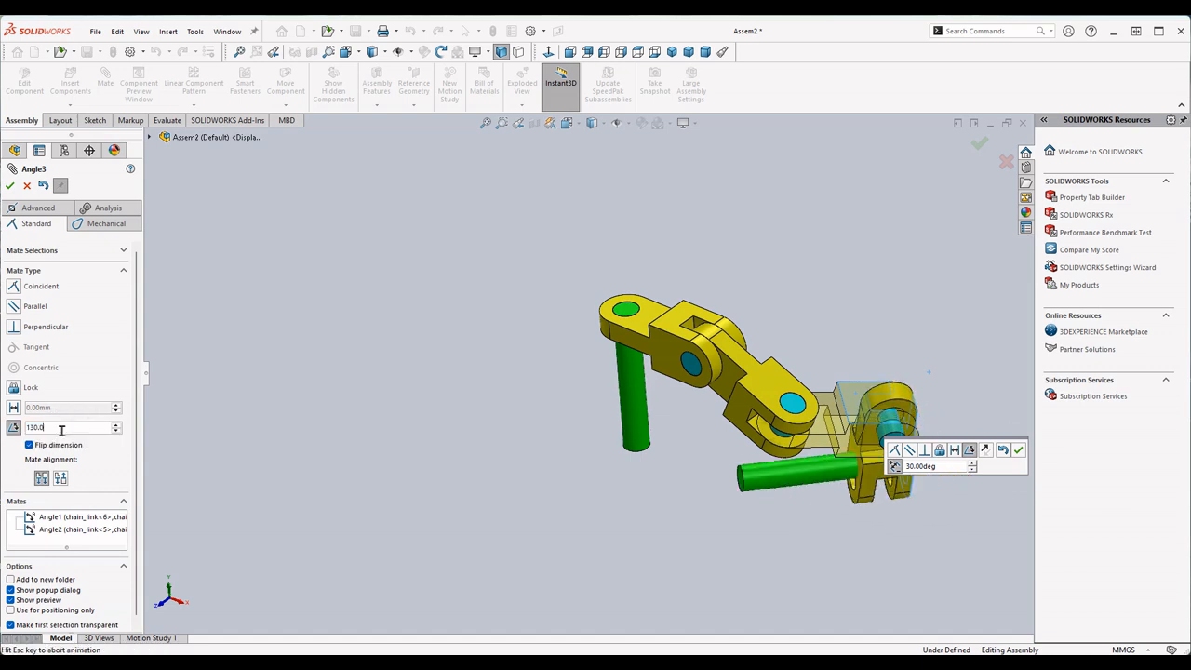
key(Return)
click(35, 446)
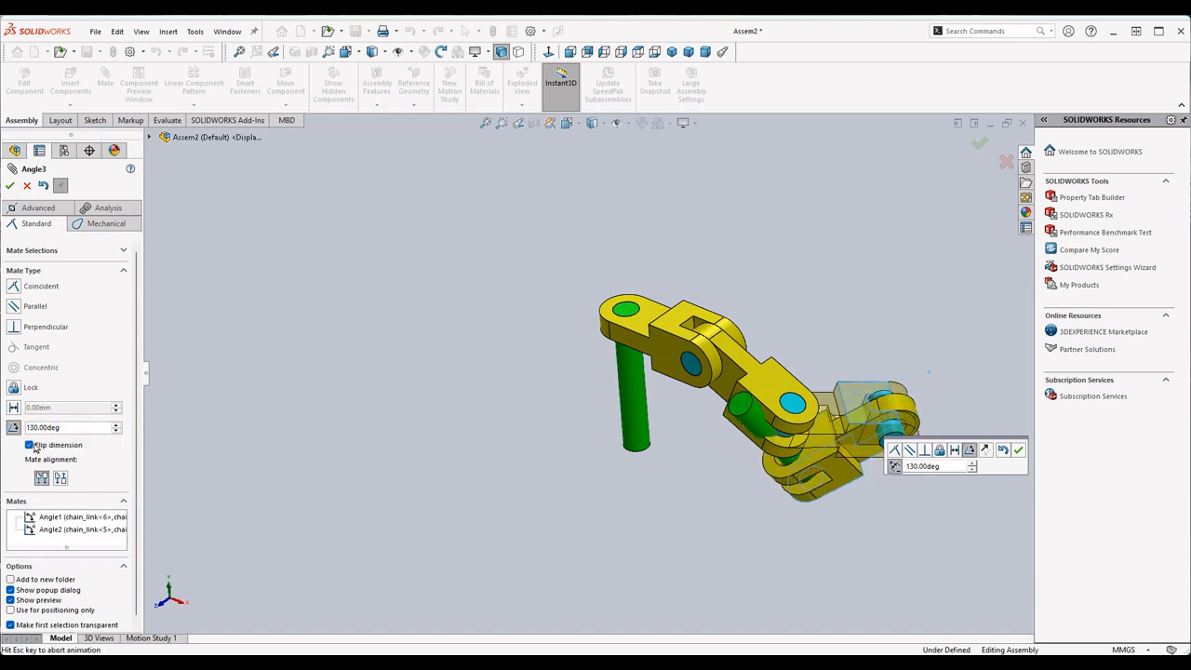
click(34, 447)
click(61, 481)
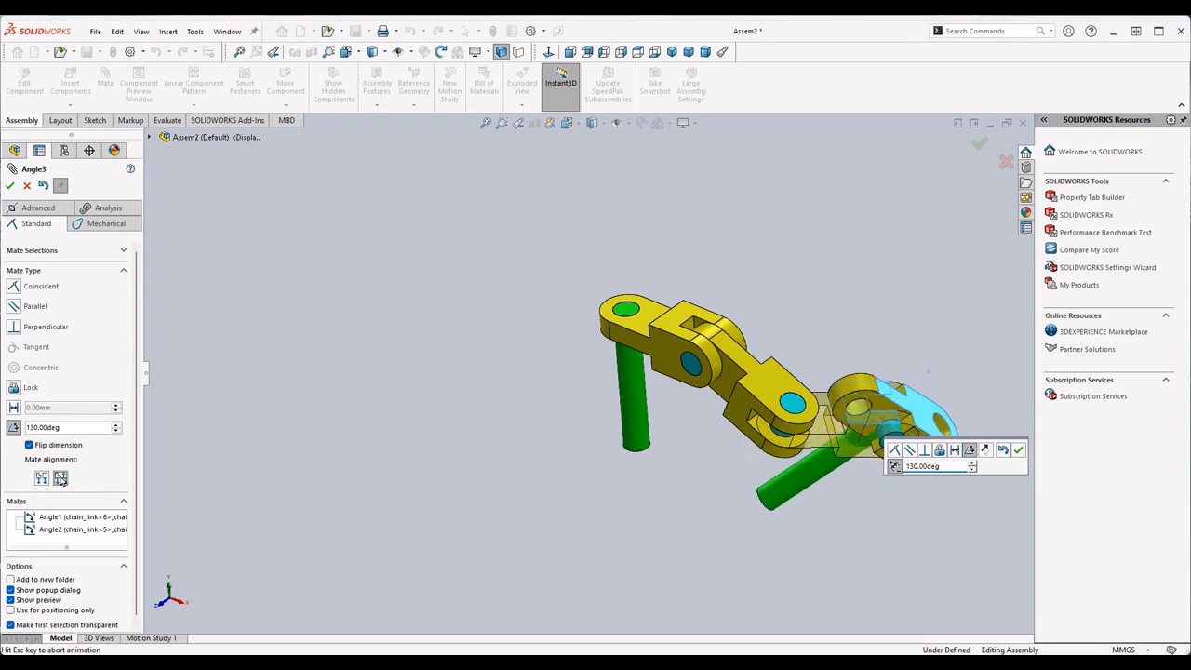
click(1019, 451)
middle_drag(772, 537, 699, 511)
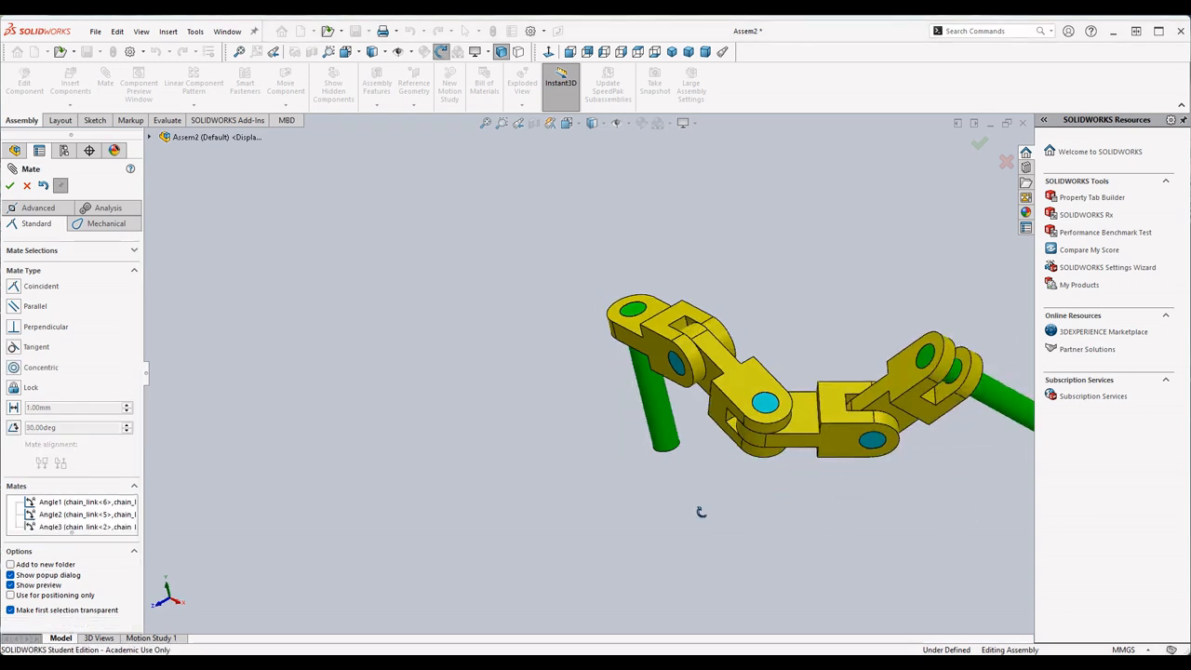
scroll(843, 451, down, 2)
middle_drag(787, 430, 650, 421)
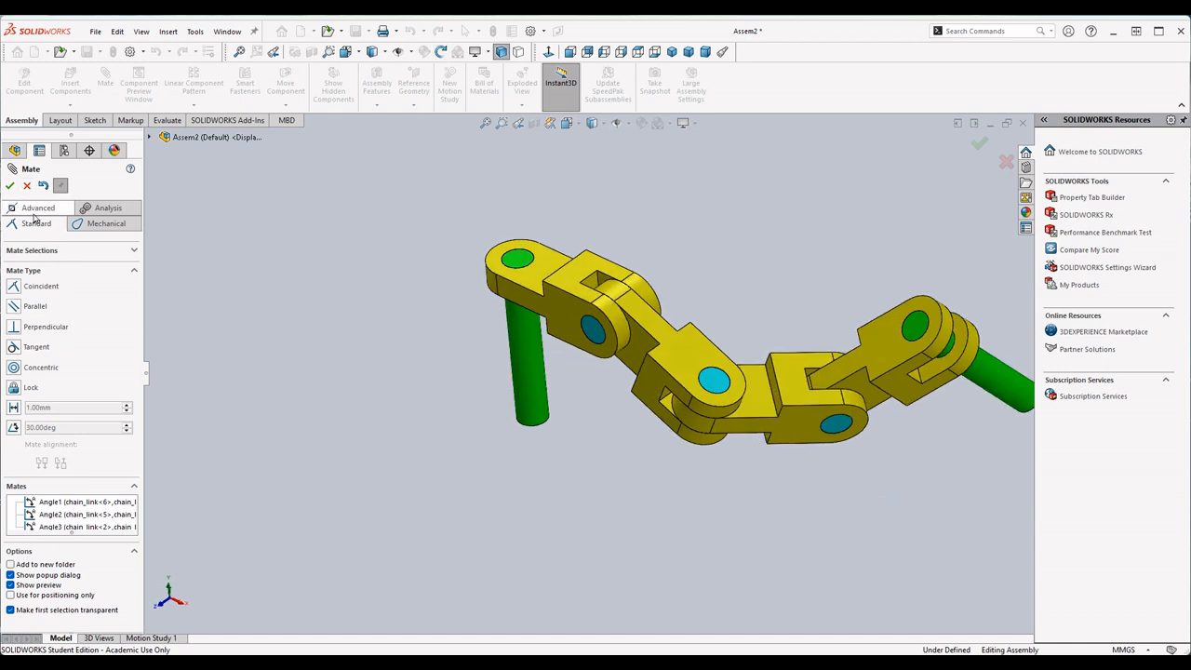
click(10, 185)
- List the assembly's mates and highlight the faces used by the Angle1 mate
scroll(643, 309, down, 2)
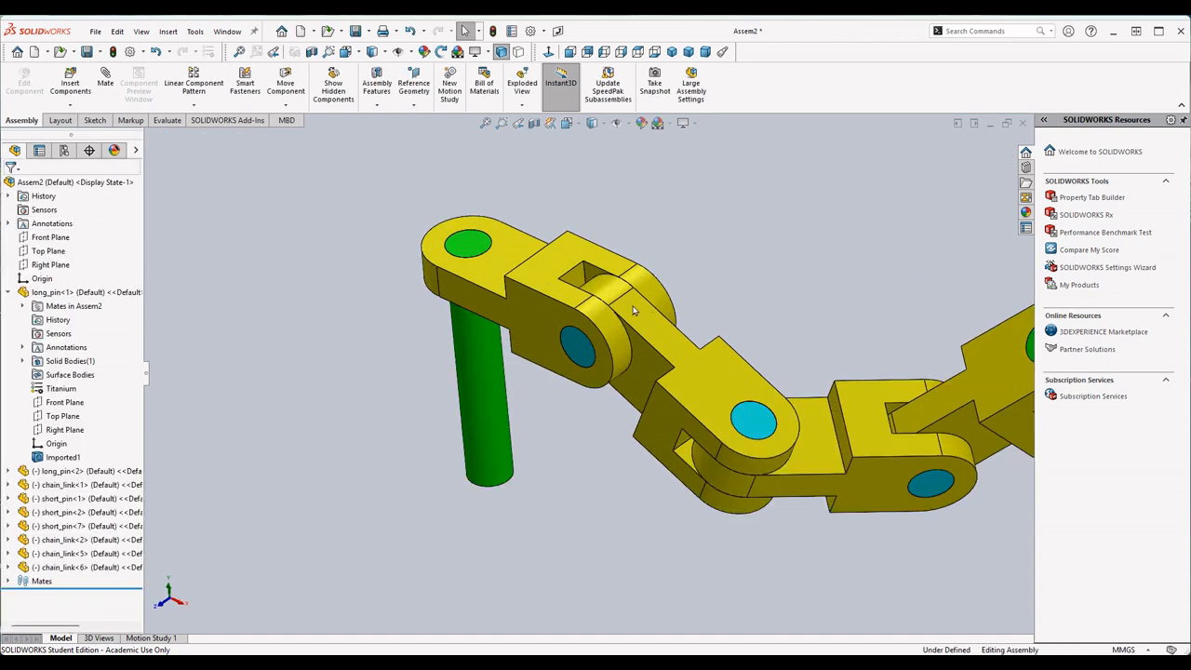
click(8, 582)
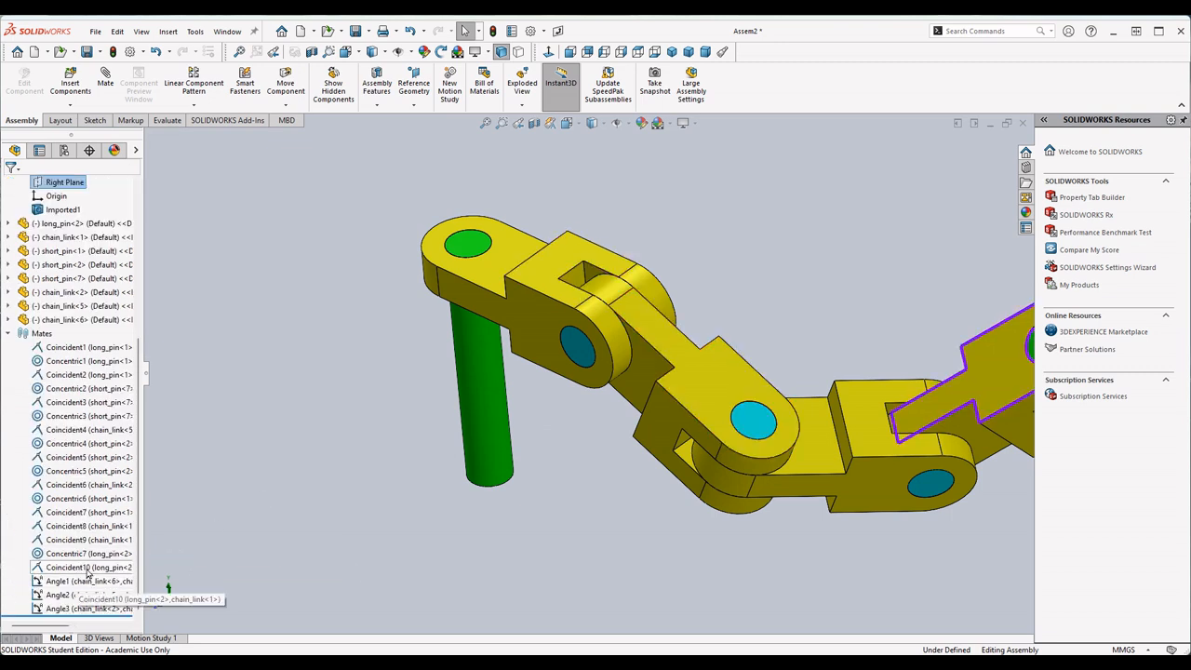
click(118, 583)
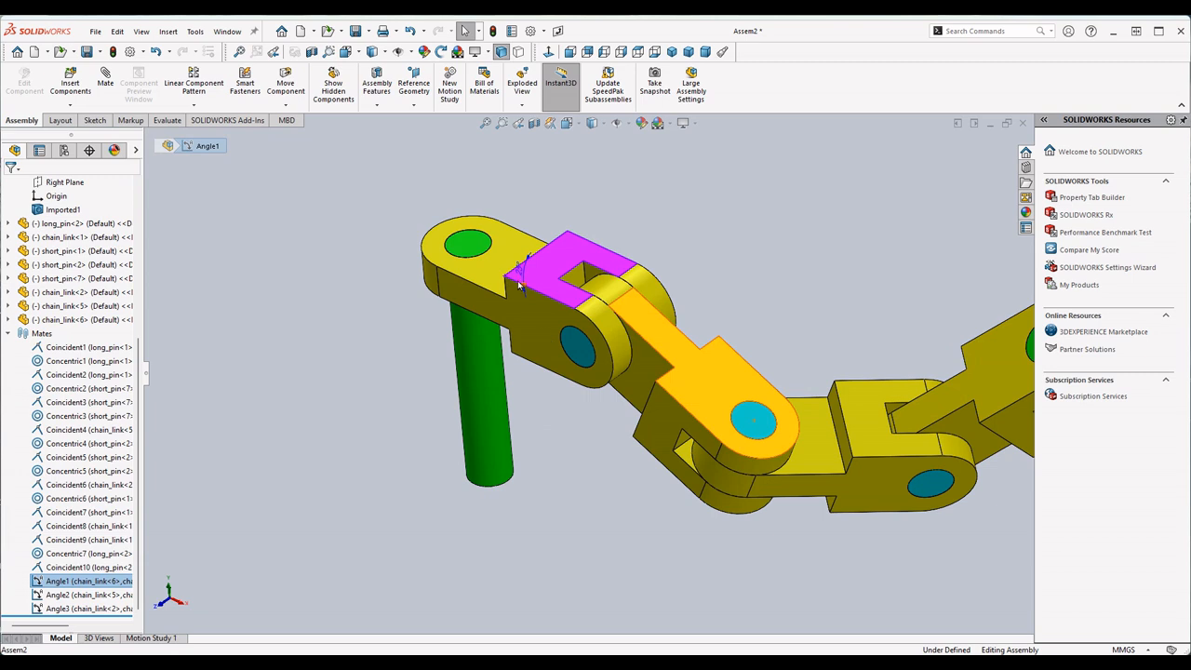
- Link the Angle1 mate's angle value to a new global variable named "A"
scroll(519, 284, down, 3)
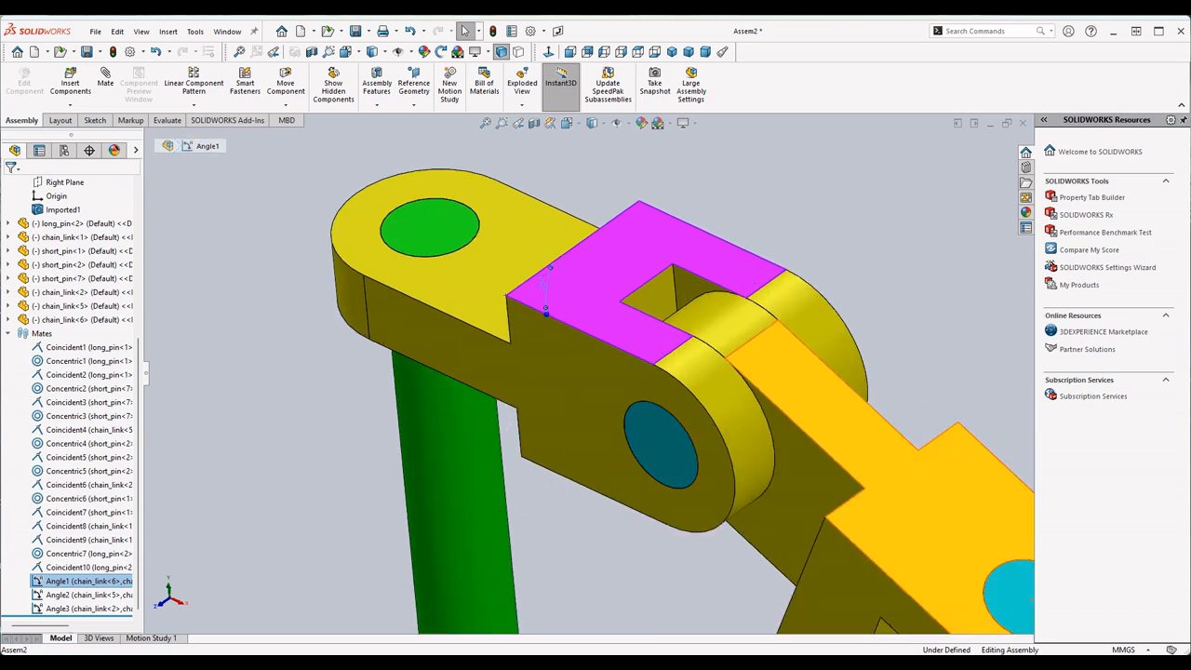
double_click(542, 283)
text(=)
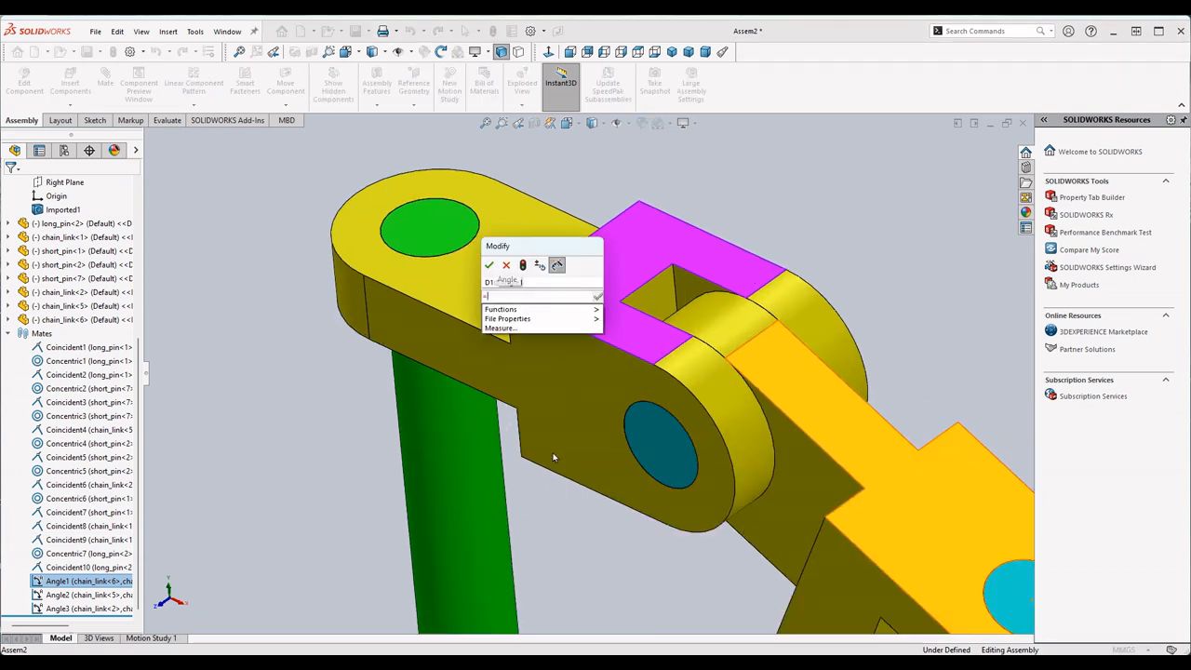
text("A")
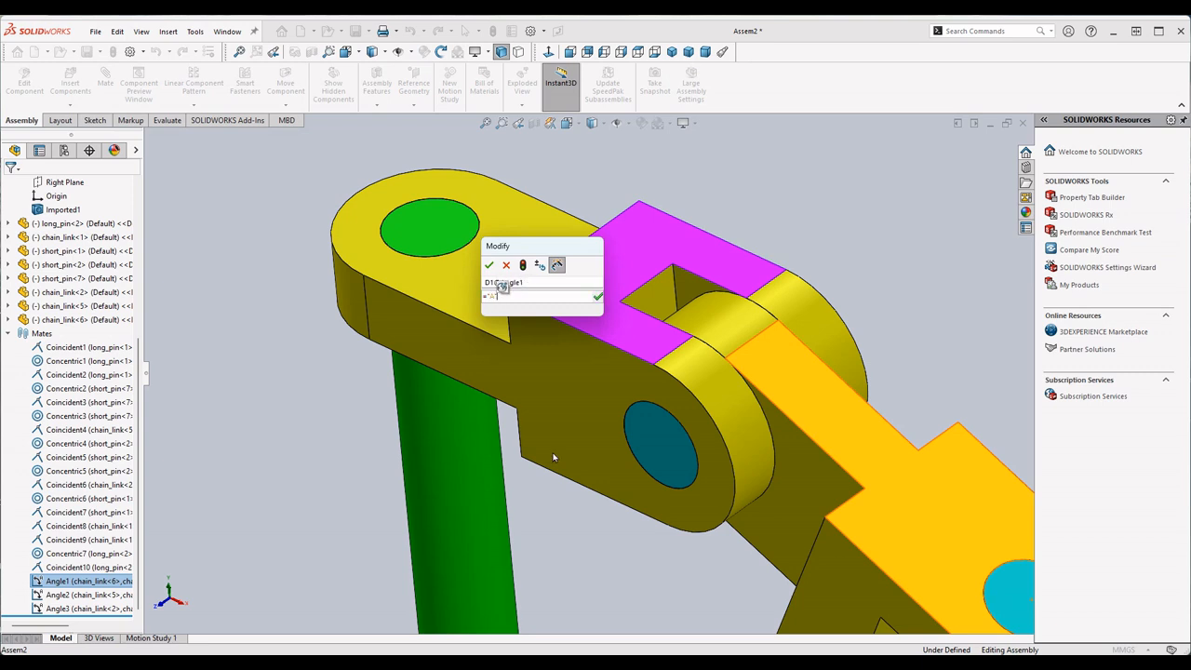
key(Return)
key(Return)
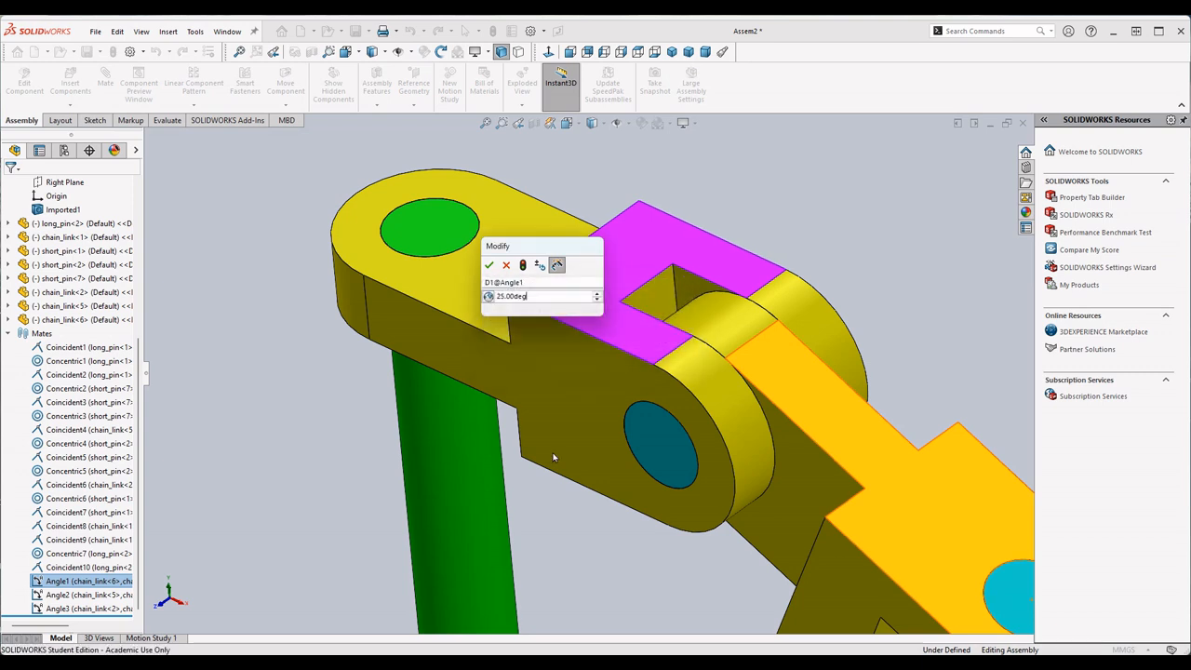
key(Return)
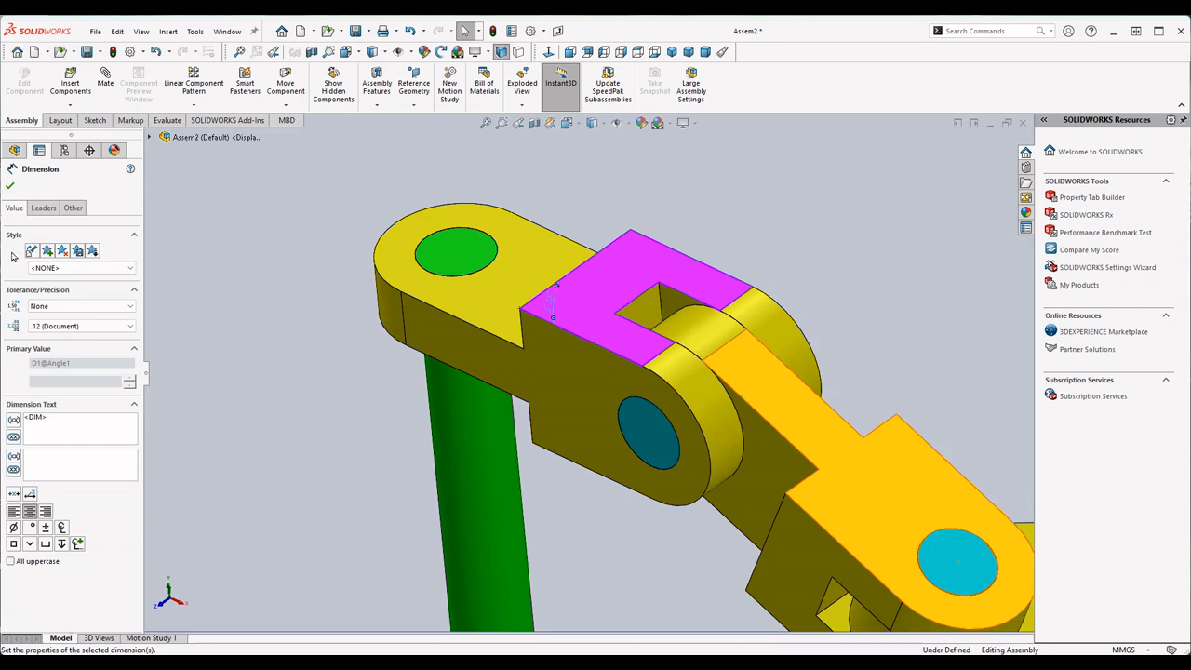
click(10, 188)
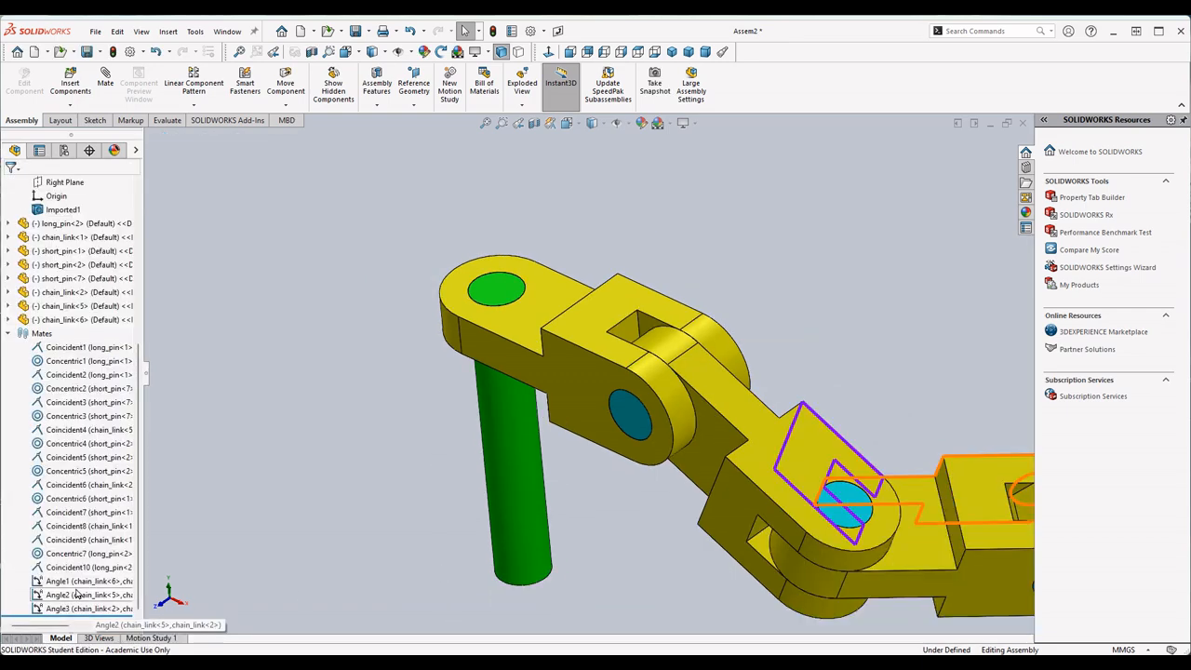
- Link the Angle2 mate's angle value to a new global variable named "B"
scroll(855, 547, down, 2)
double_click(865, 269)
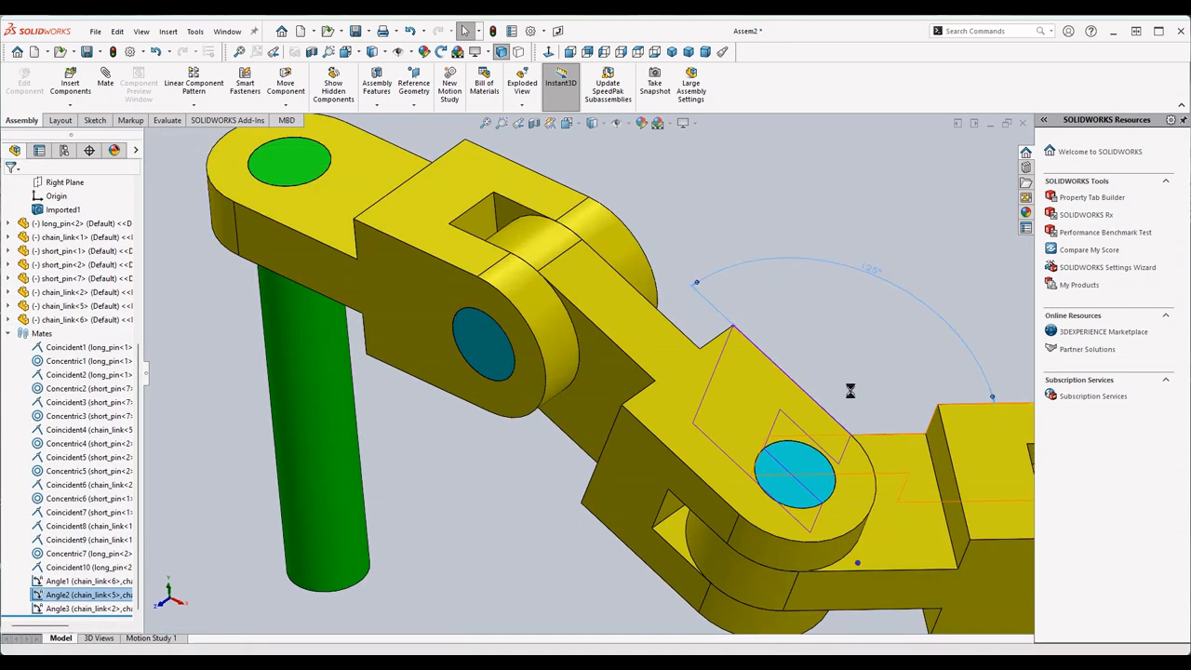
text(="B")
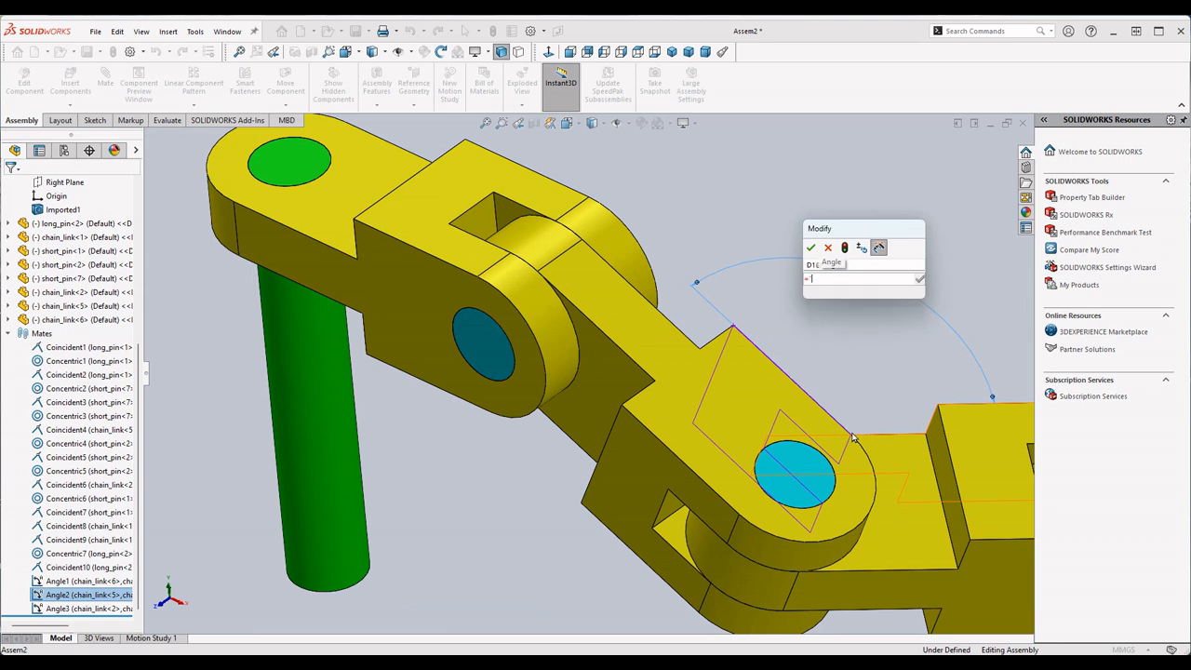
key(Return)
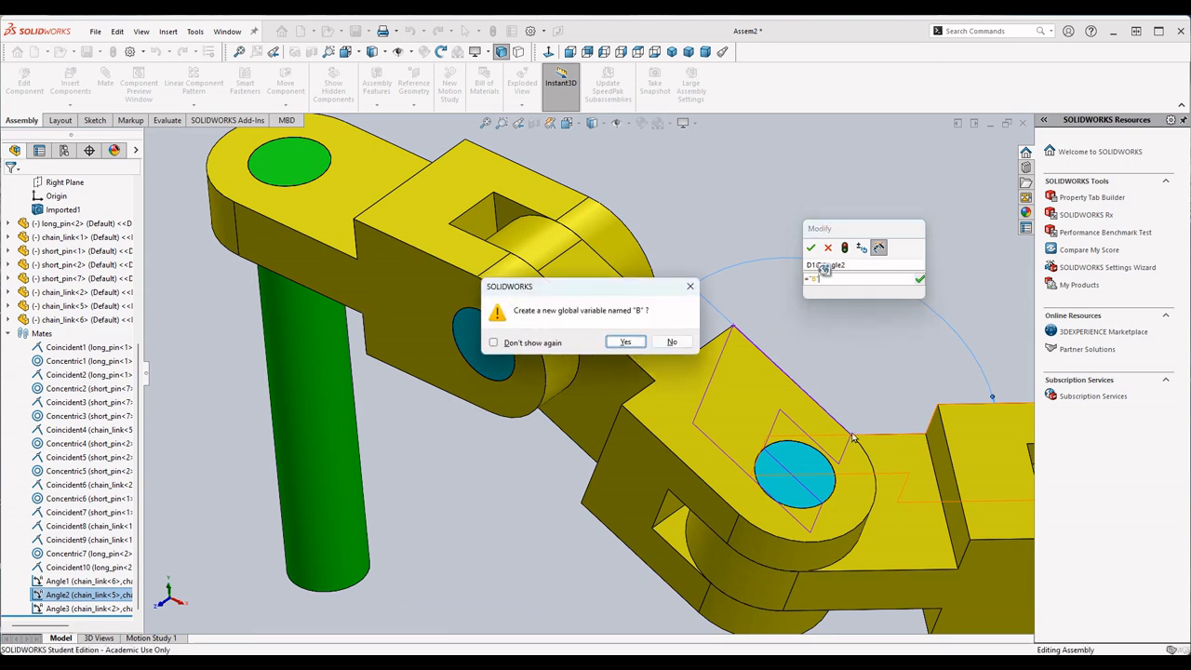
key(Escape)
click(810, 248)
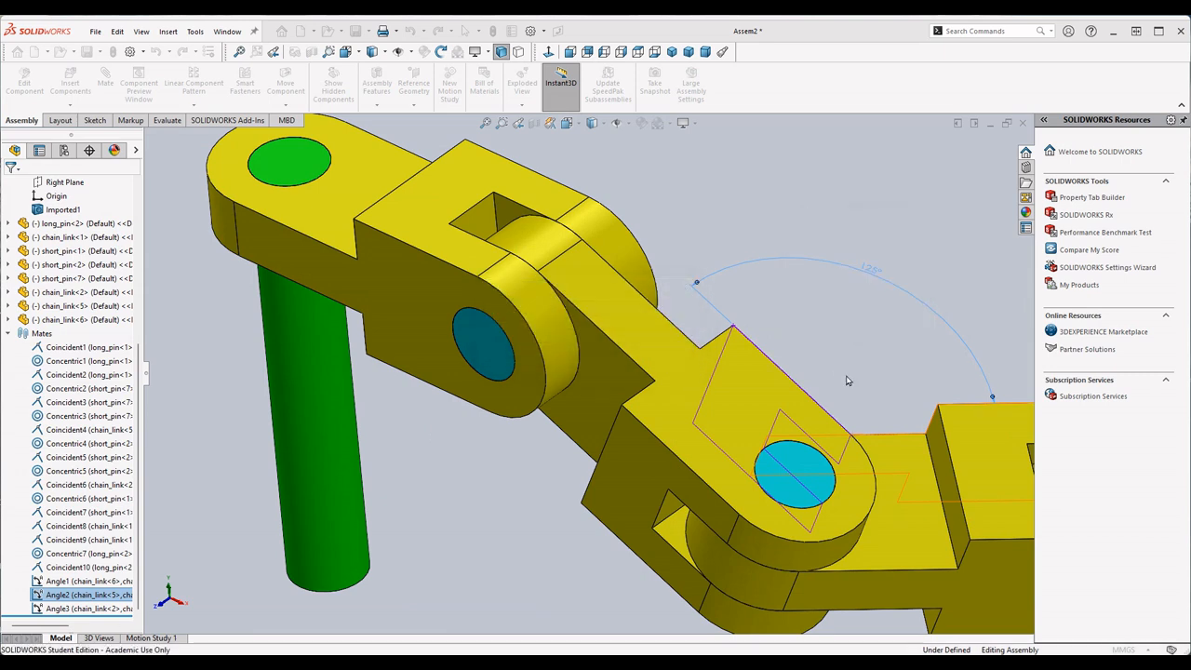
scroll(587, 374, up, 5)
scroll(783, 408, down, 2)
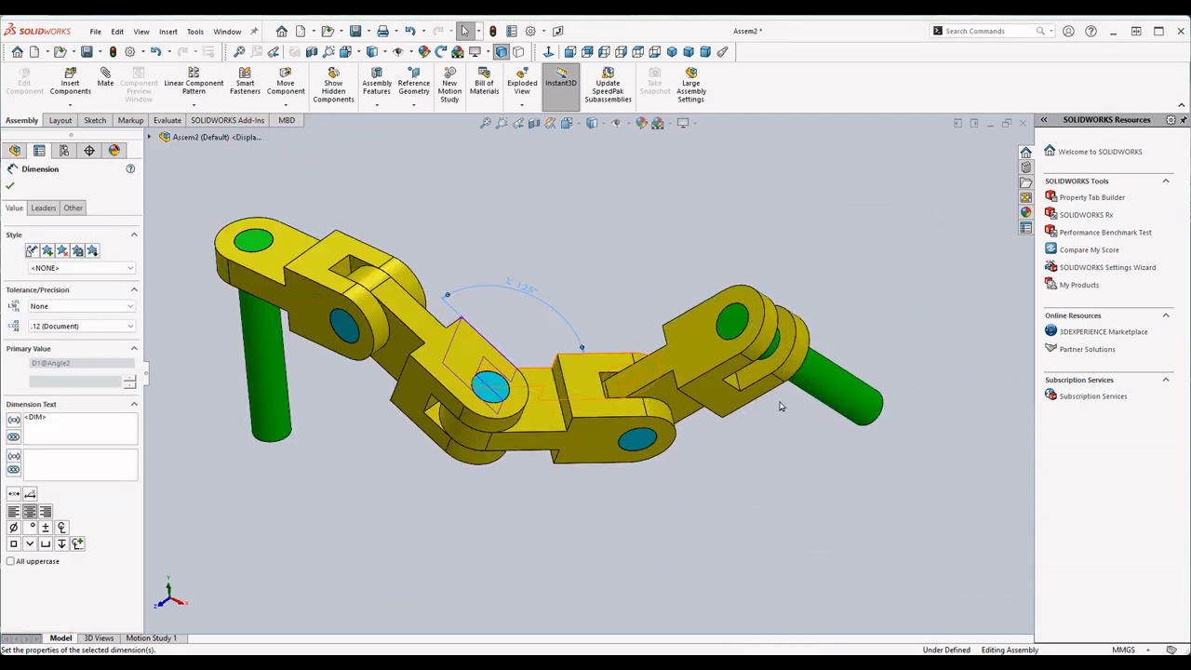
click(9, 186)
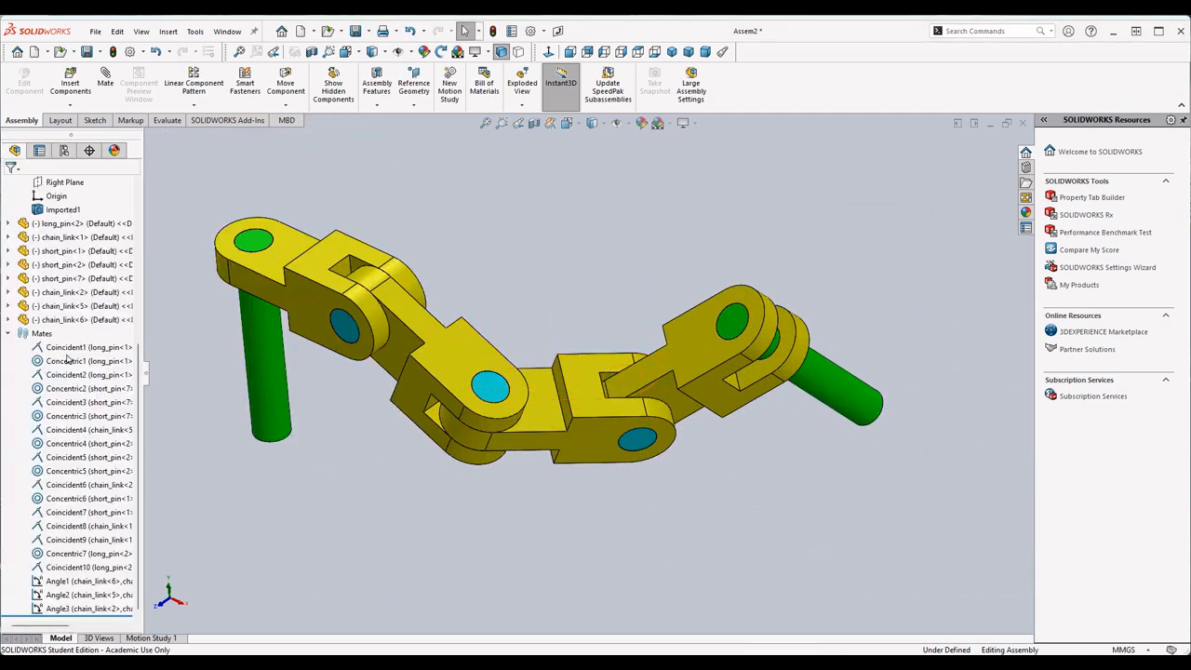
- Link the Angle3 mate's angle value to a new global variable named "C"
click(88, 608)
middle_drag(625, 420, 623, 345)
double_click(605, 344)
text(=)
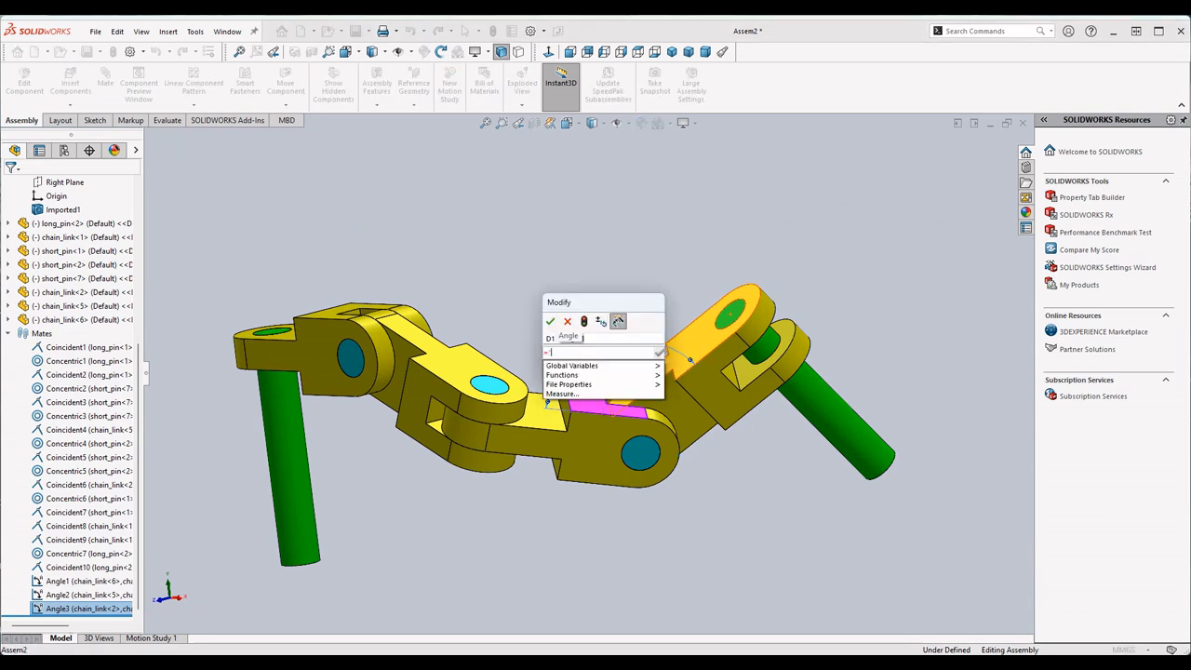
text("C")
key(Return)
key(Escape)
key(Return)
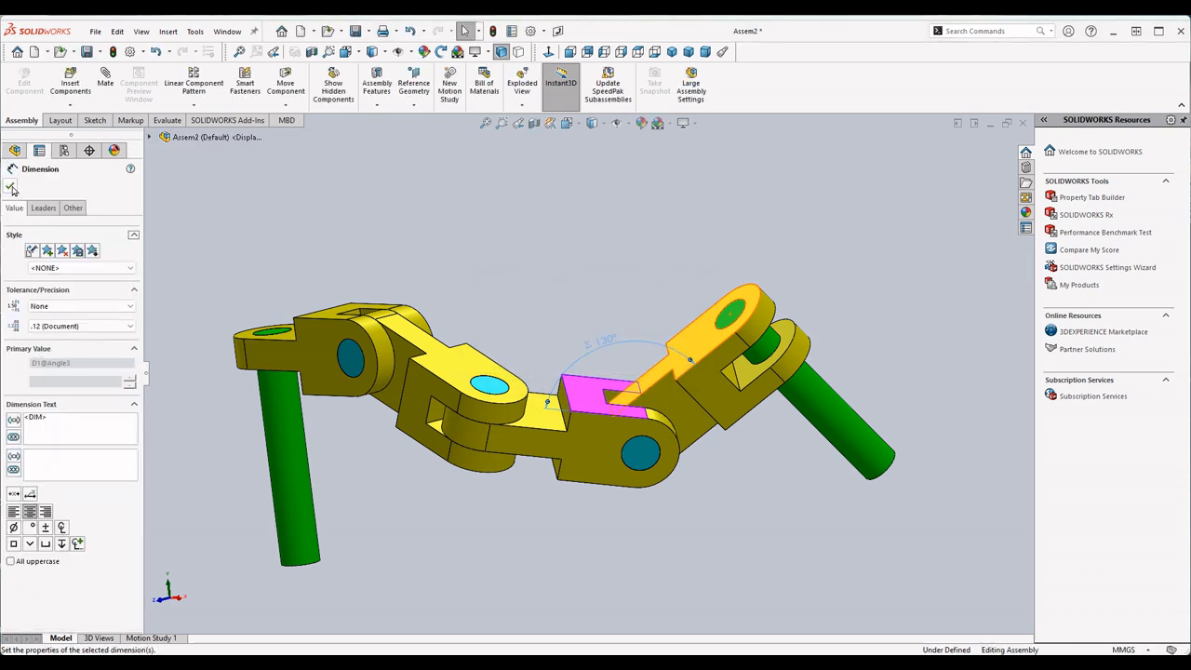
click(12, 187)
- Rebuild the assembly and calculate its mass properties to get the center of mass
click(168, 120)
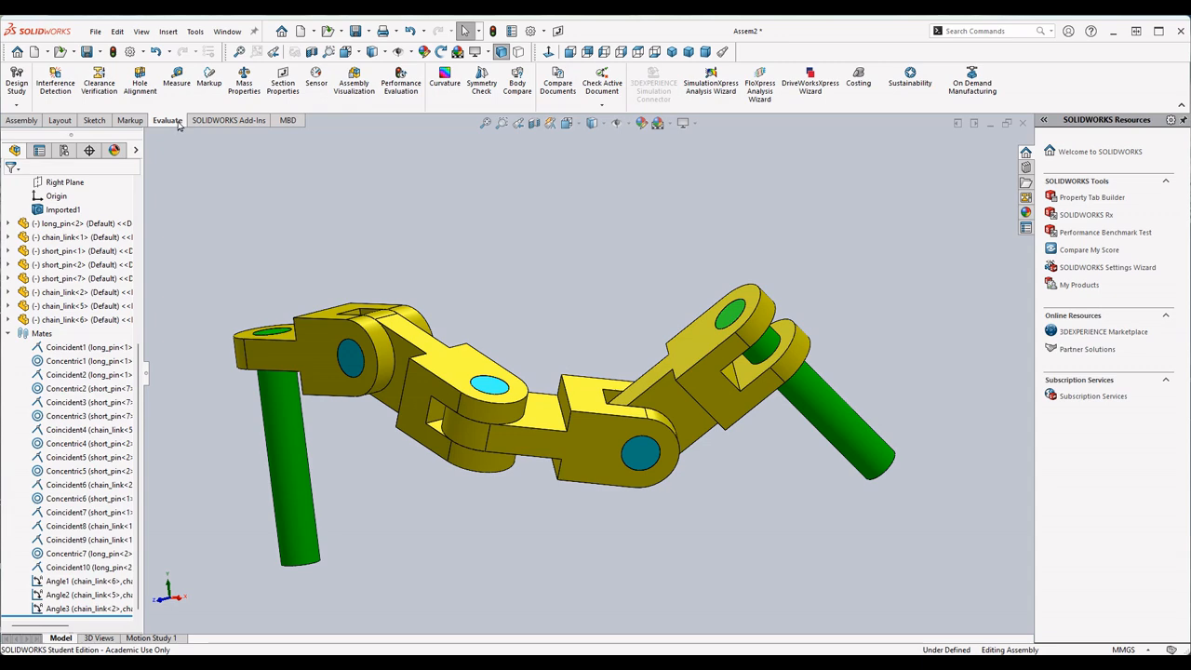
click(243, 88)
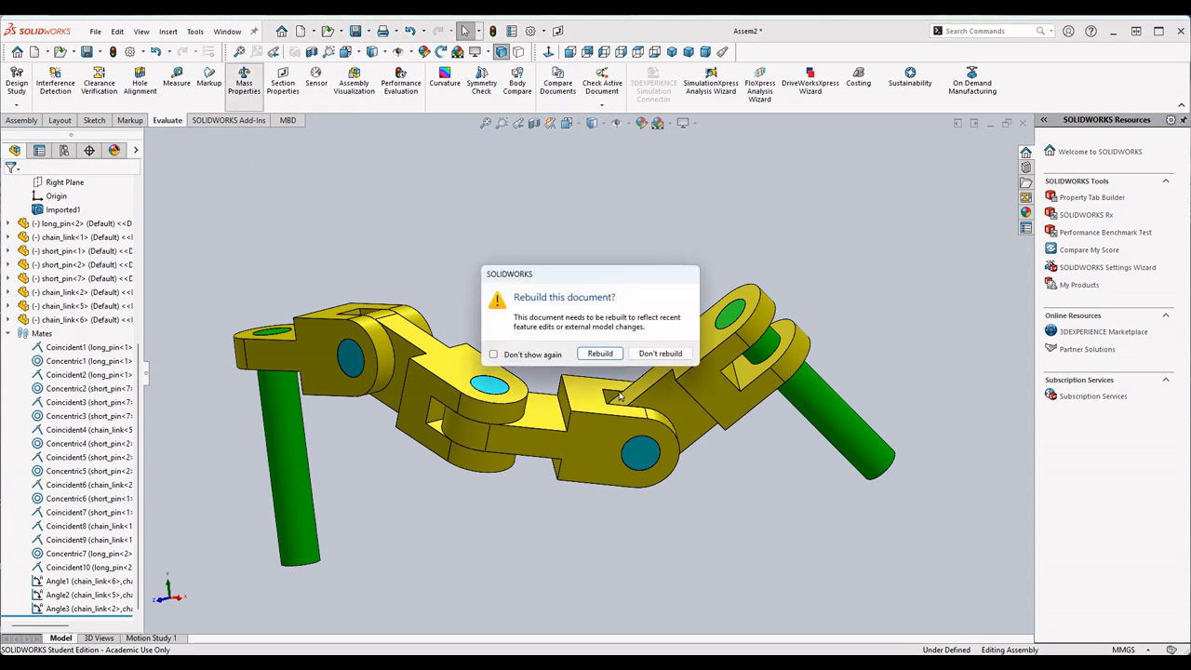
click(599, 353)
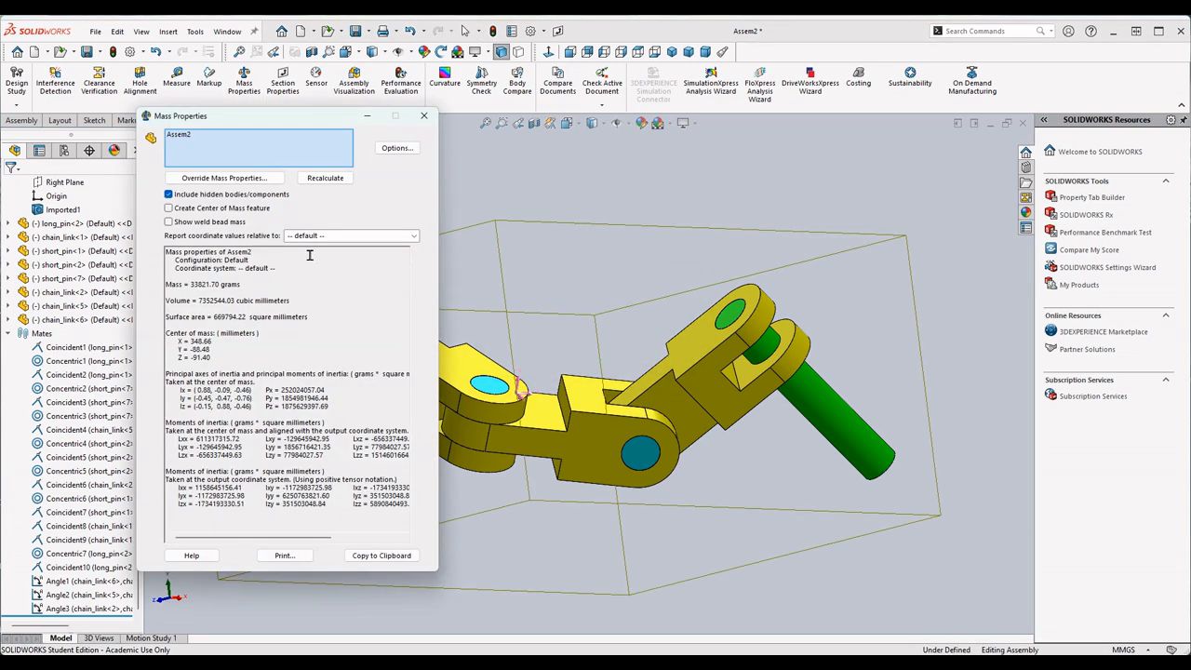
- Switch to the exam PDF and compare question 7's center of mass options with the mass properties, with both windows in view
key(alt+Tab)
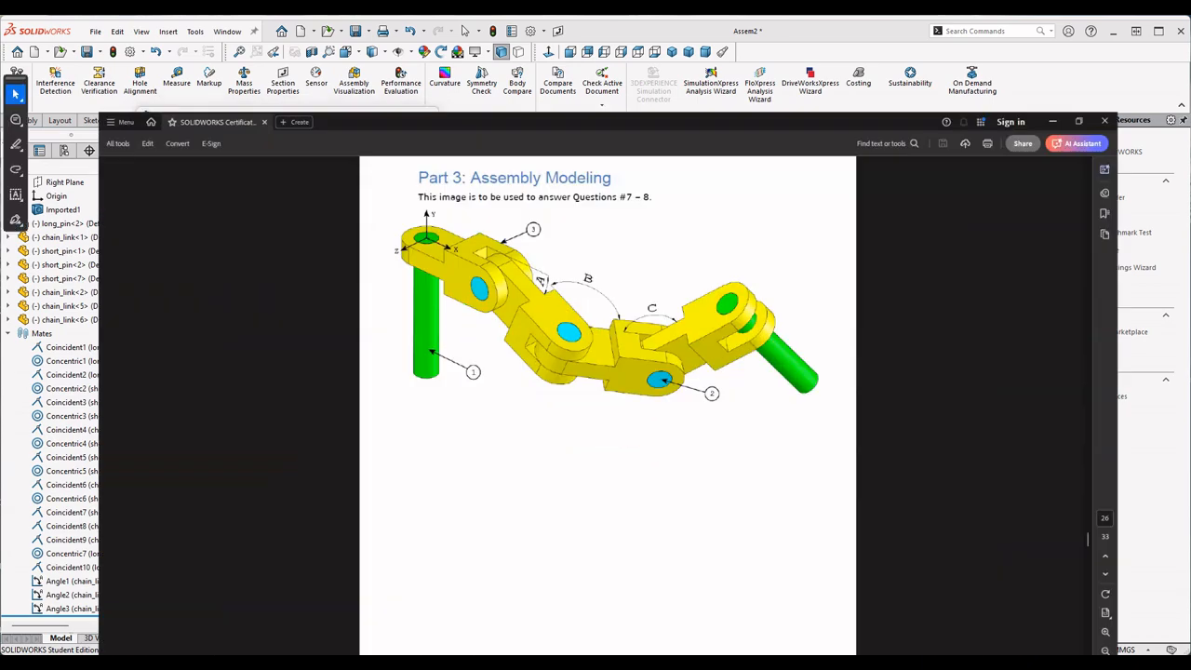
scroll(722, 368, down, 15)
scroll(721, 375, down, 1)
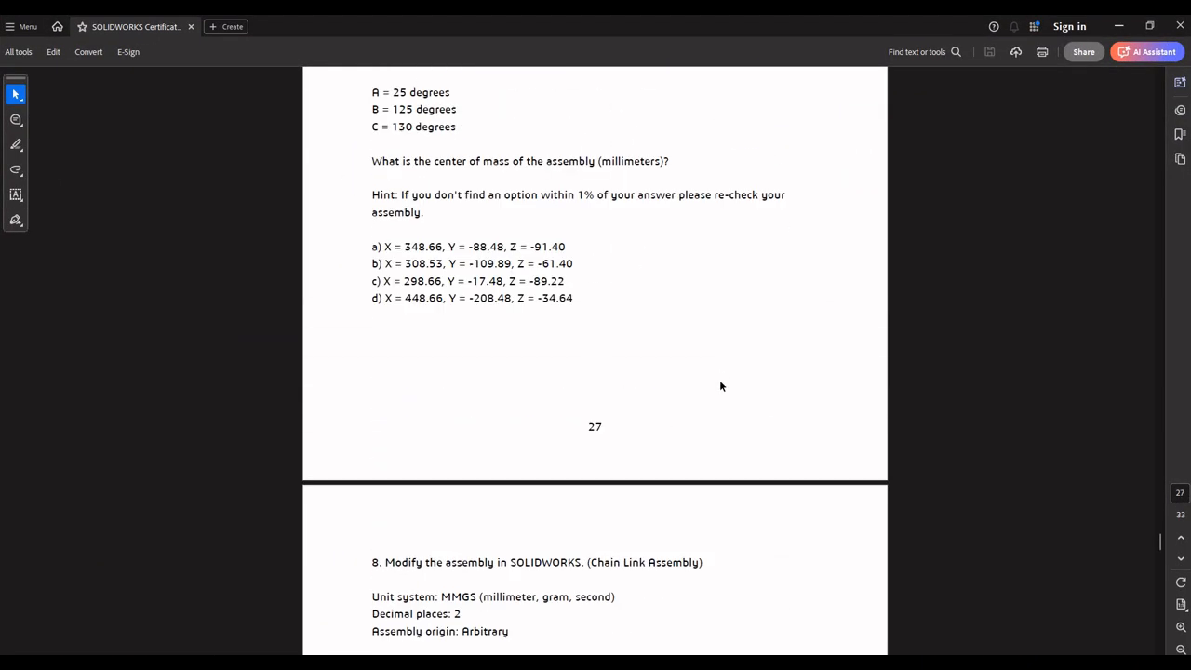
scroll(718, 382, up, 3)
double_click(770, 21)
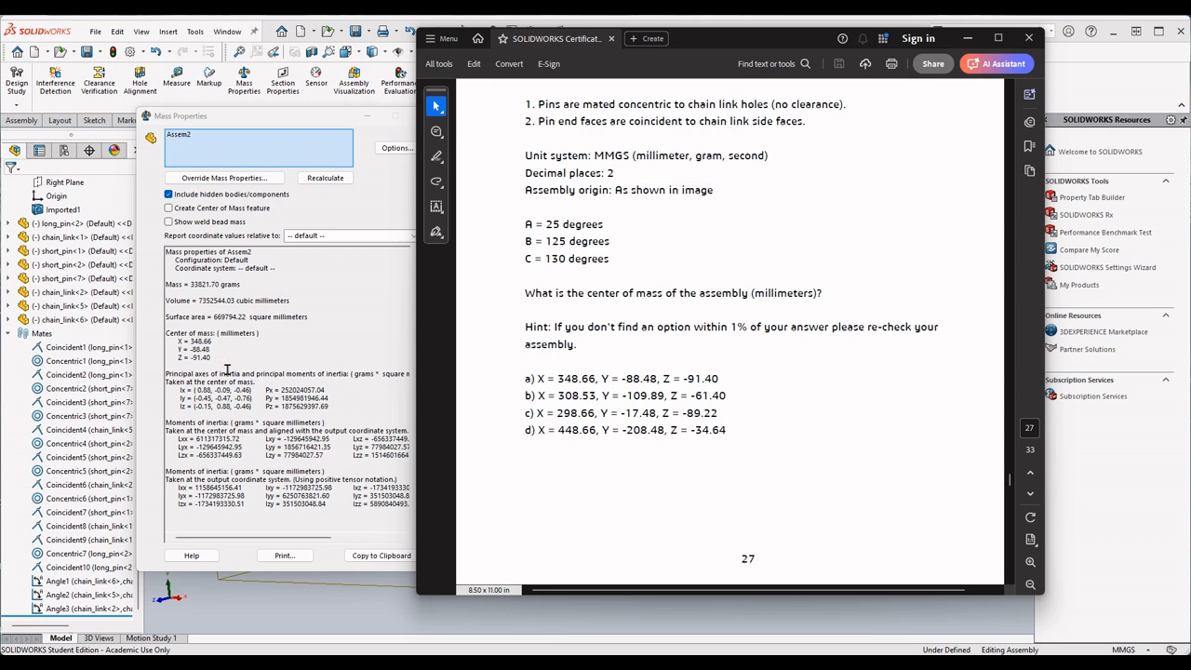
- Check the answer to question 7 in the PDF's answer key and return to the assembly's mass properties
scroll(766, 394, down, 15)
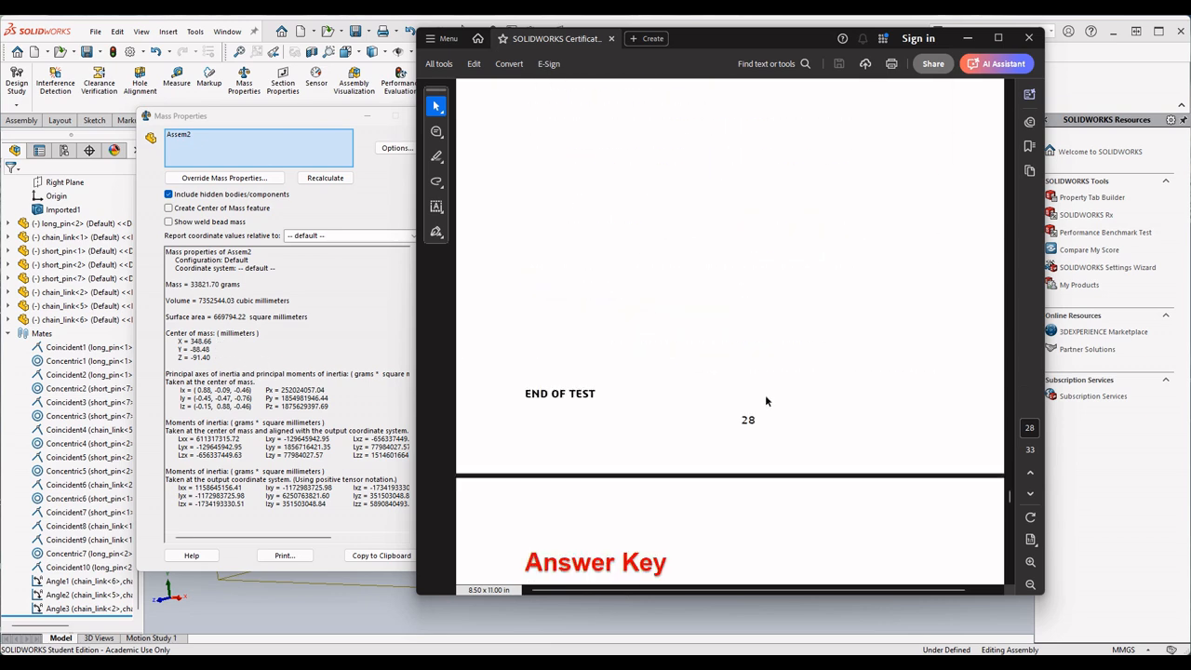
scroll(760, 406, up, 3)
drag(527, 406, 732, 412)
click(838, 369)
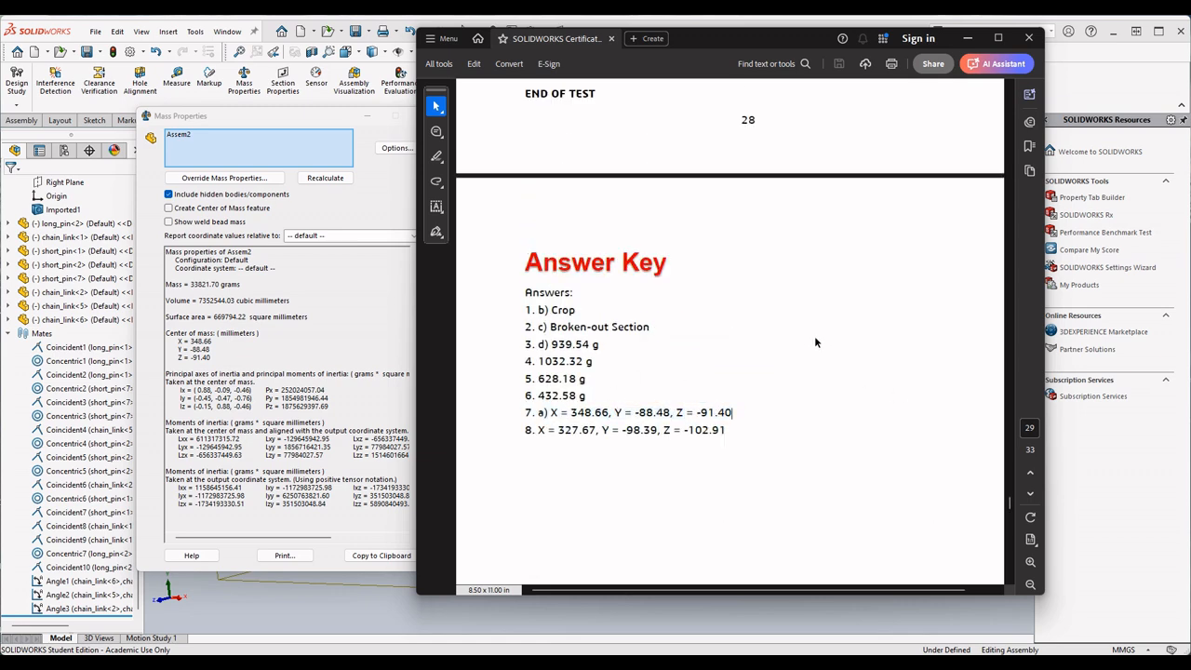
click(332, 280)
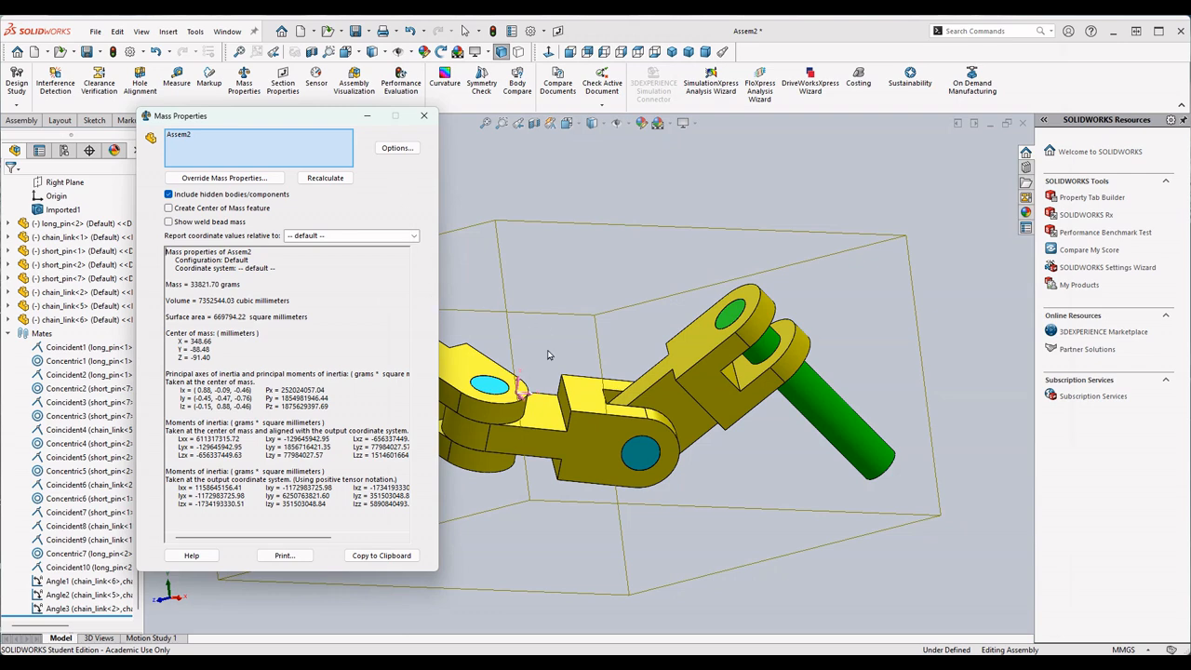
- Minimize the mass properties window and check the assembly origin against the first long pin's origin
click(367, 117)
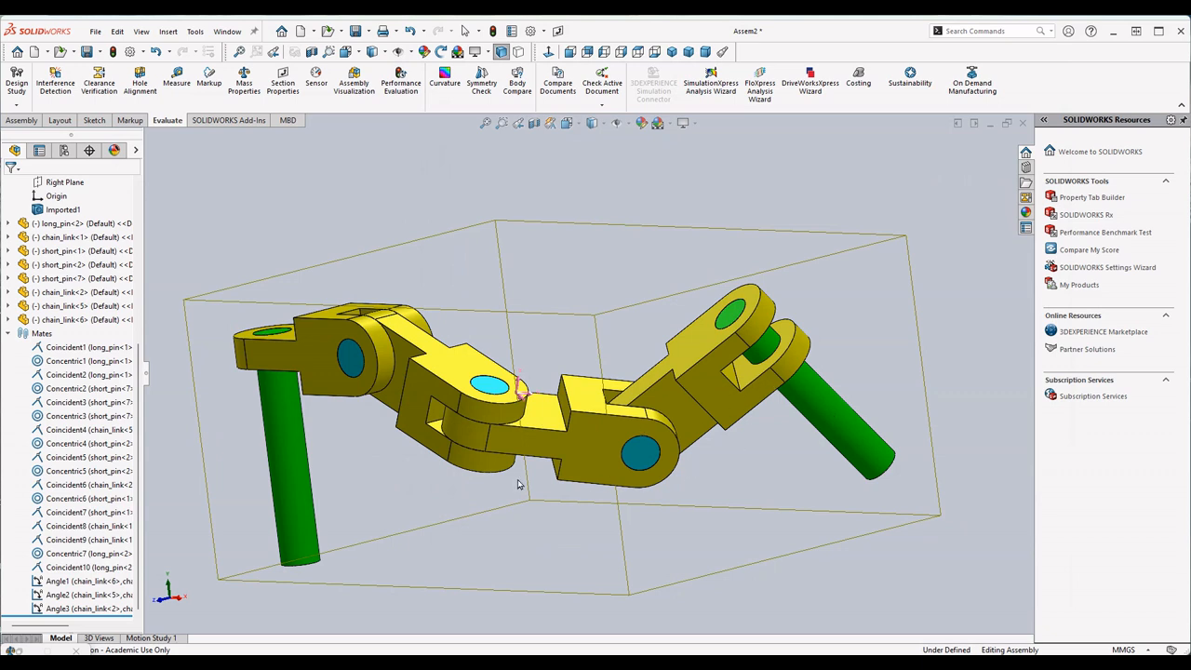
middle_drag(454, 397, 465, 456)
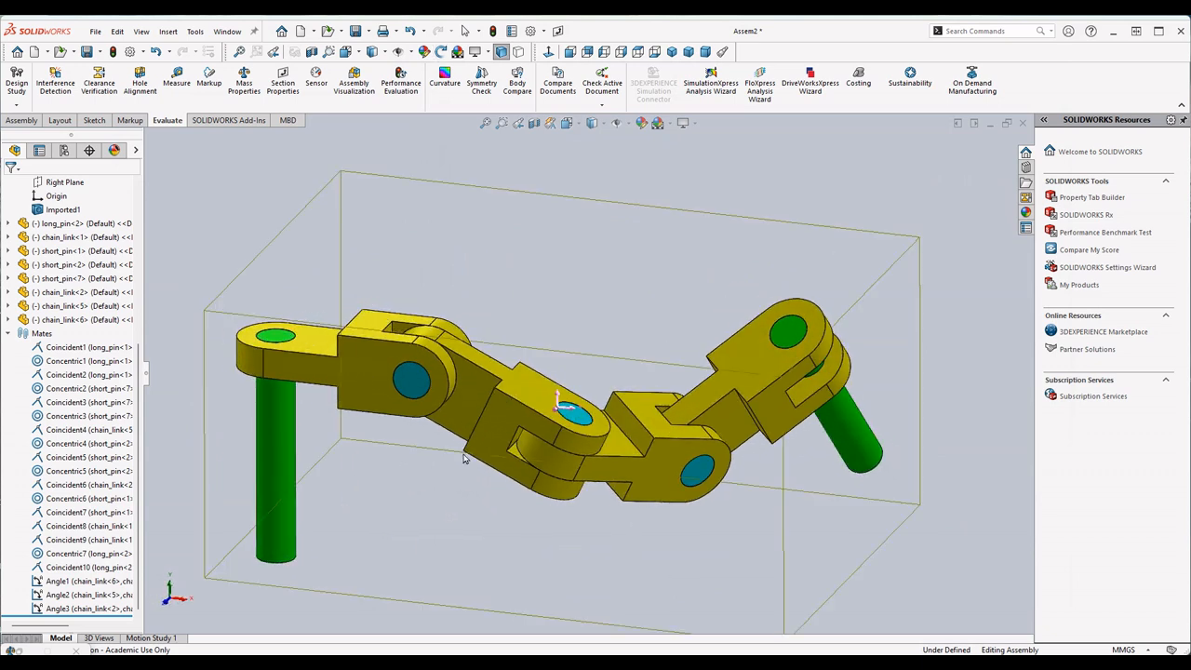
scroll(463, 462, up, 3)
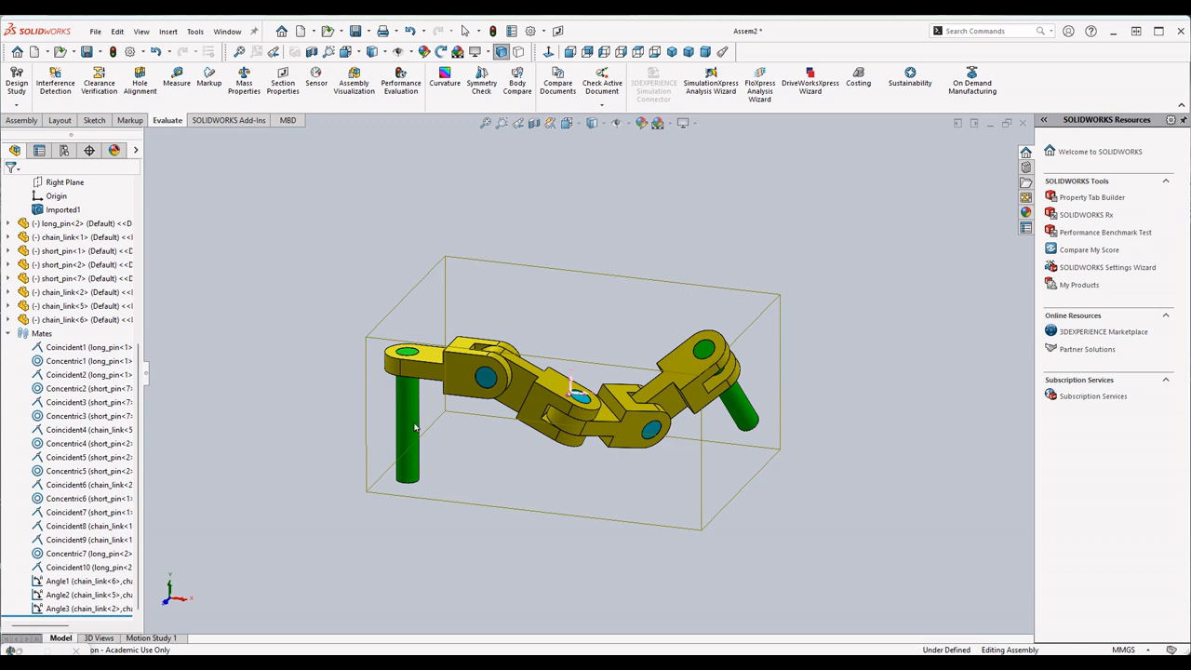
scroll(415, 427, down, 3)
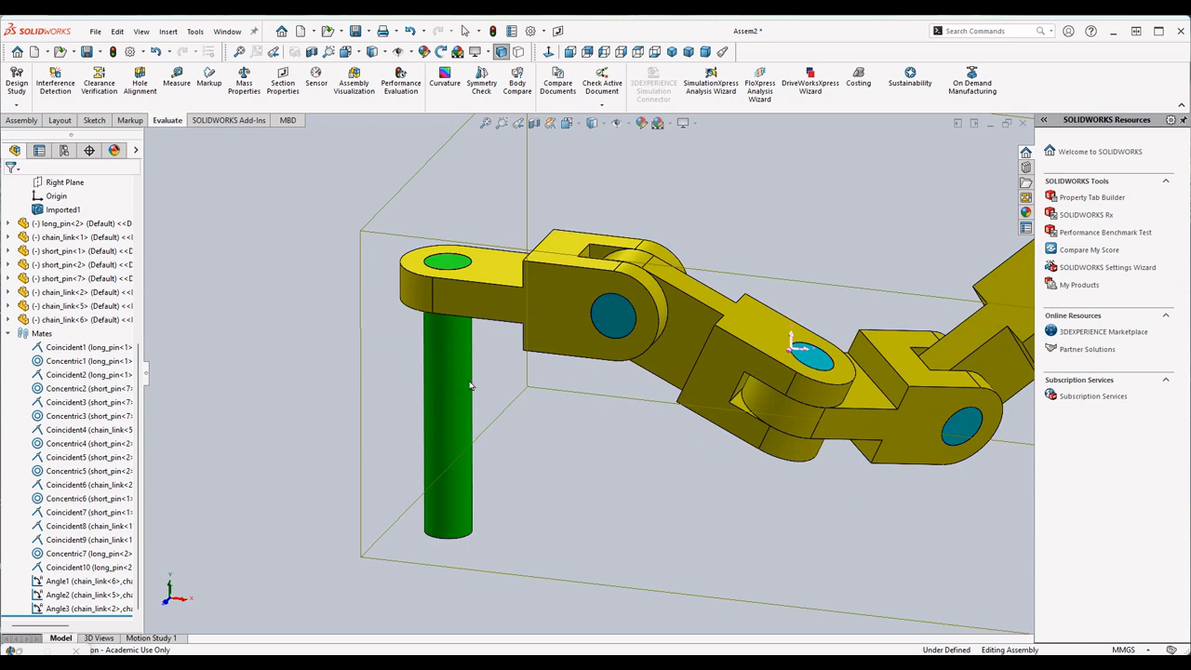
scroll(471, 384, up, 1)
scroll(107, 361, up, 1)
scroll(79, 254, up, 2)
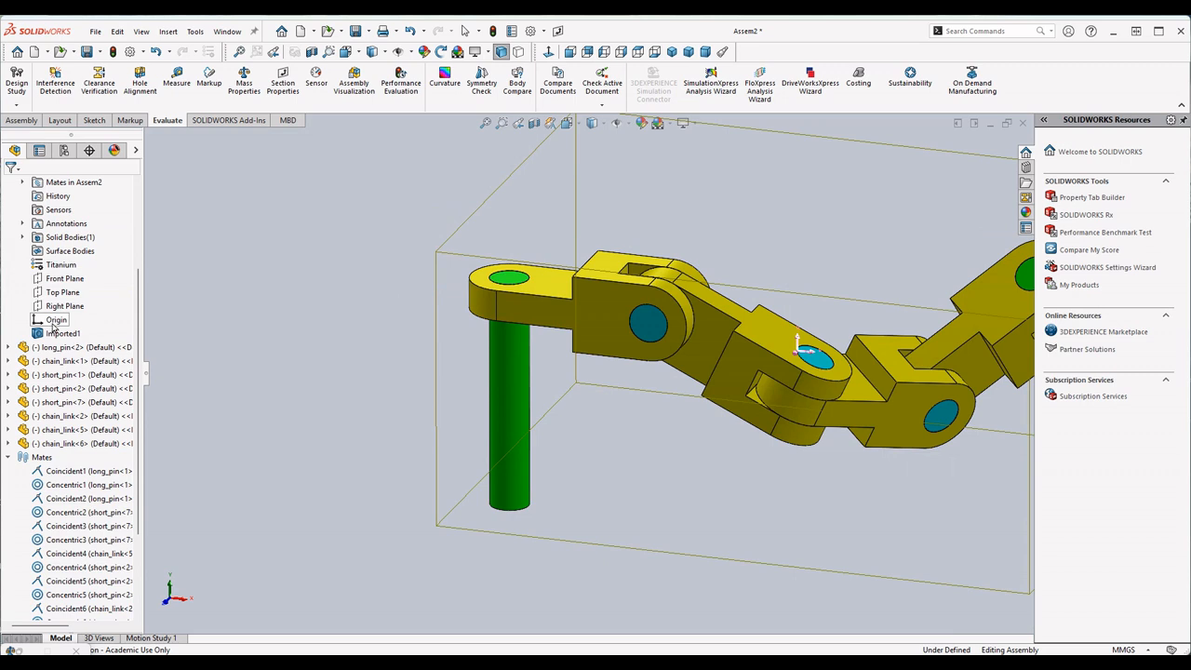
scroll(56, 321, up, 3)
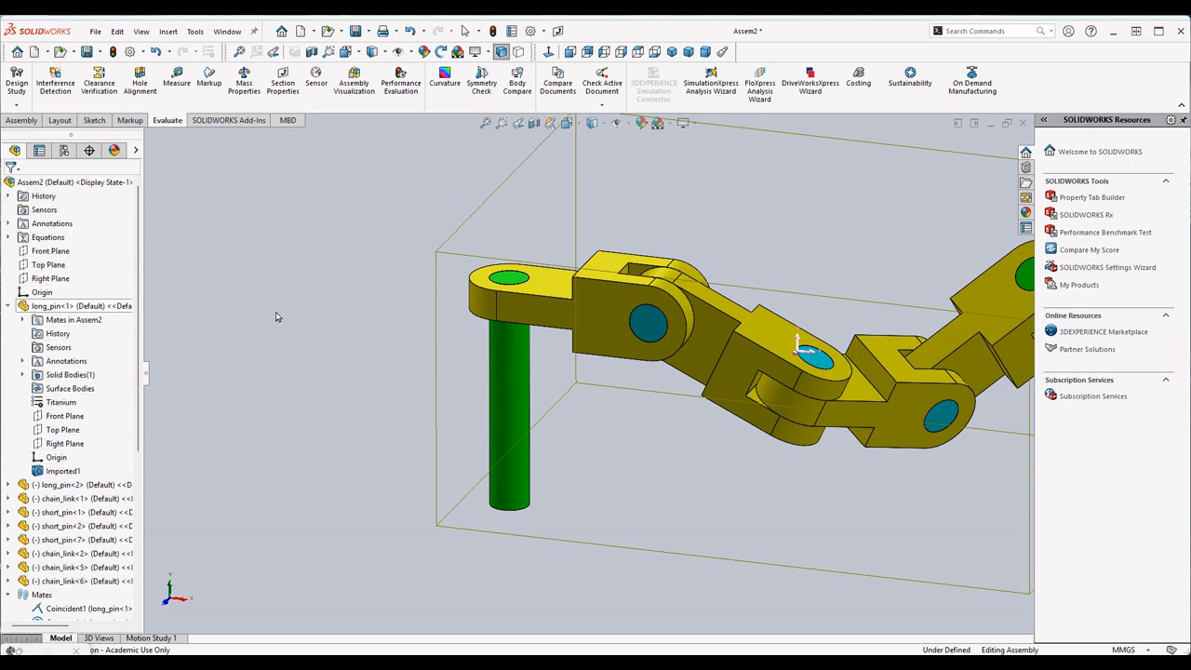
click(42, 292)
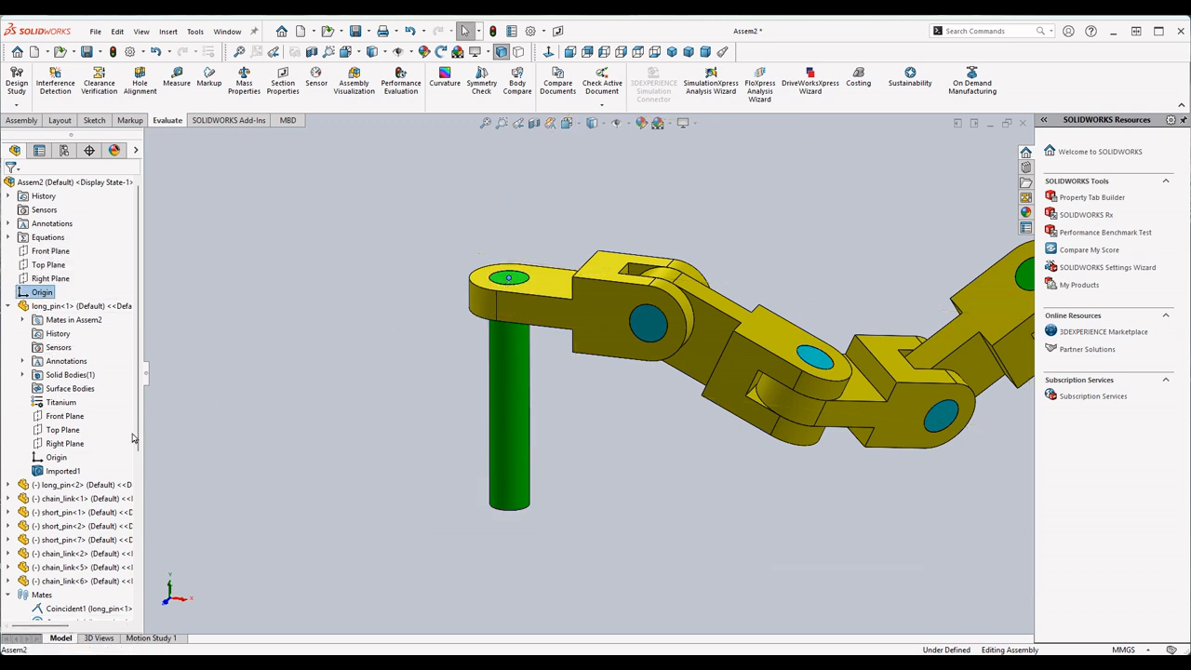
click(55, 460)
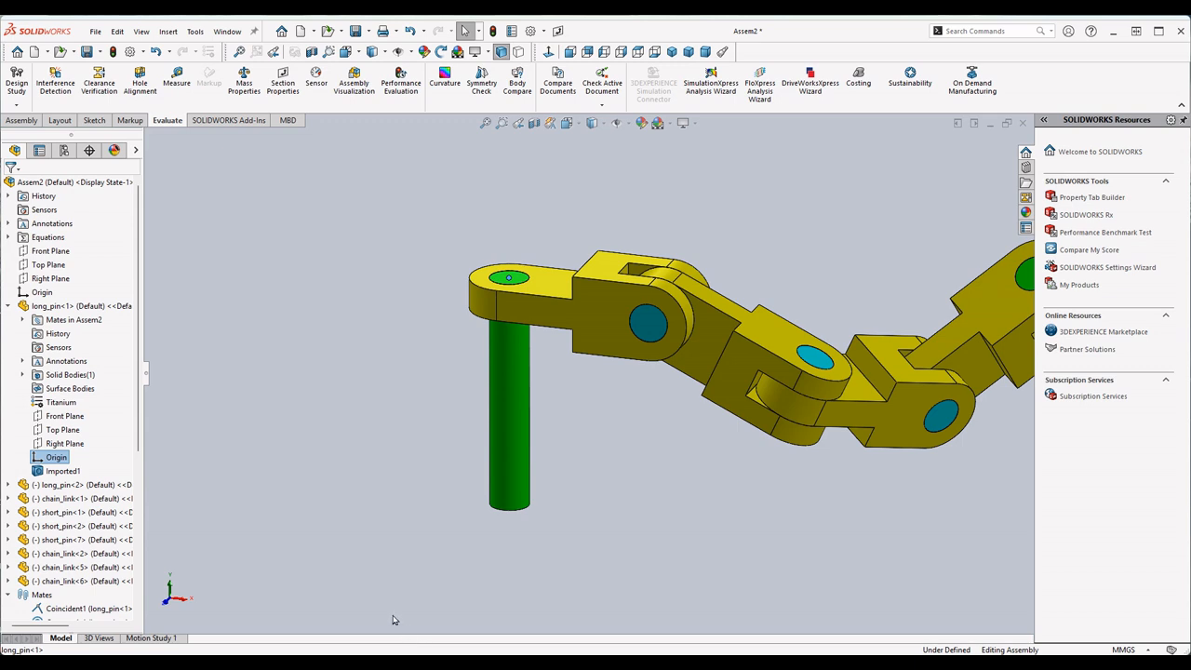
click(613, 316)
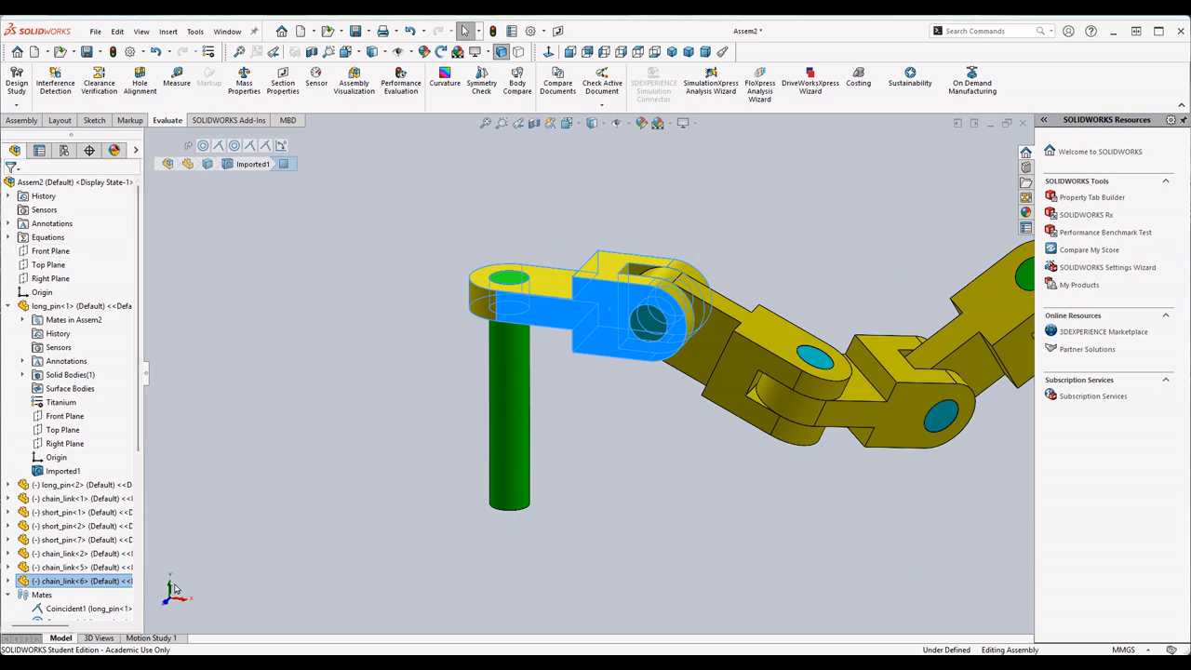
click(293, 398)
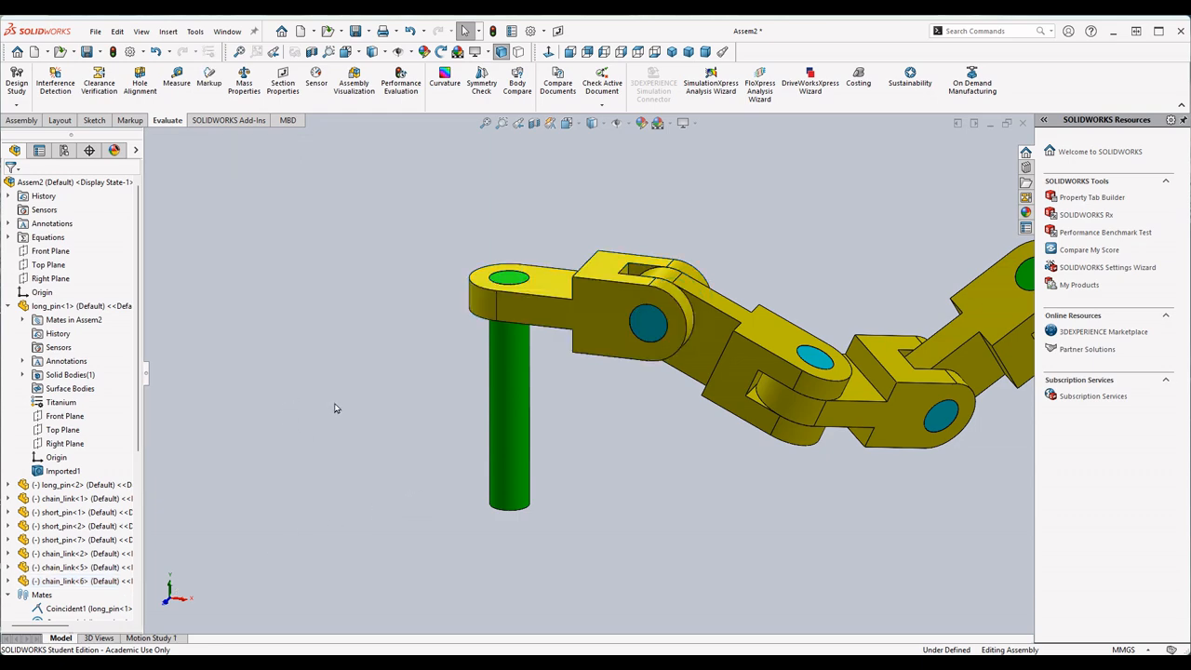
- Switch to the exam PDF, read question 8's parameters for the Chain Link Assembly, and return to the assembly
click(750, 648)
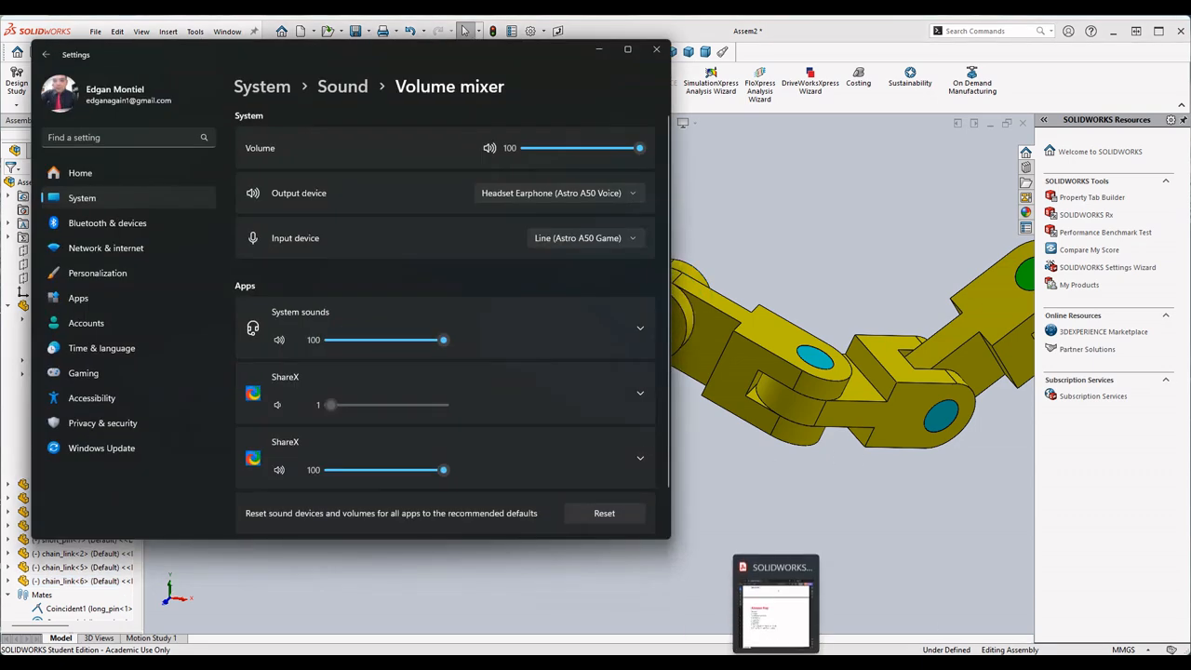
click(823, 643)
scroll(729, 346, up, 6)
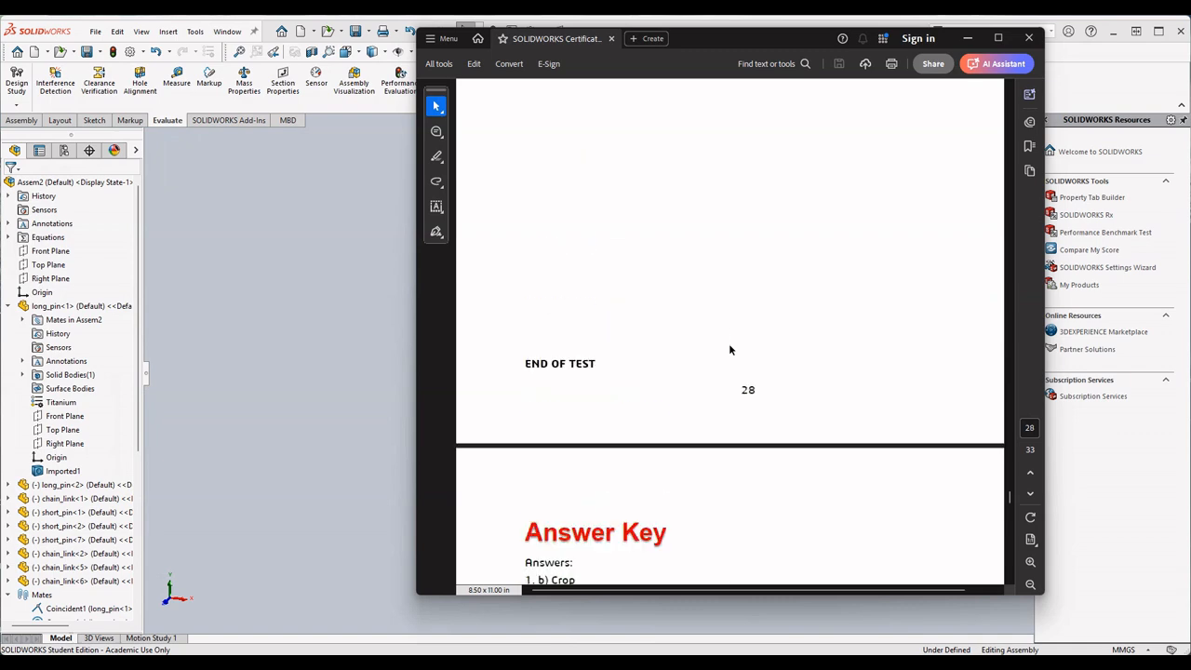
scroll(730, 346, up, 1)
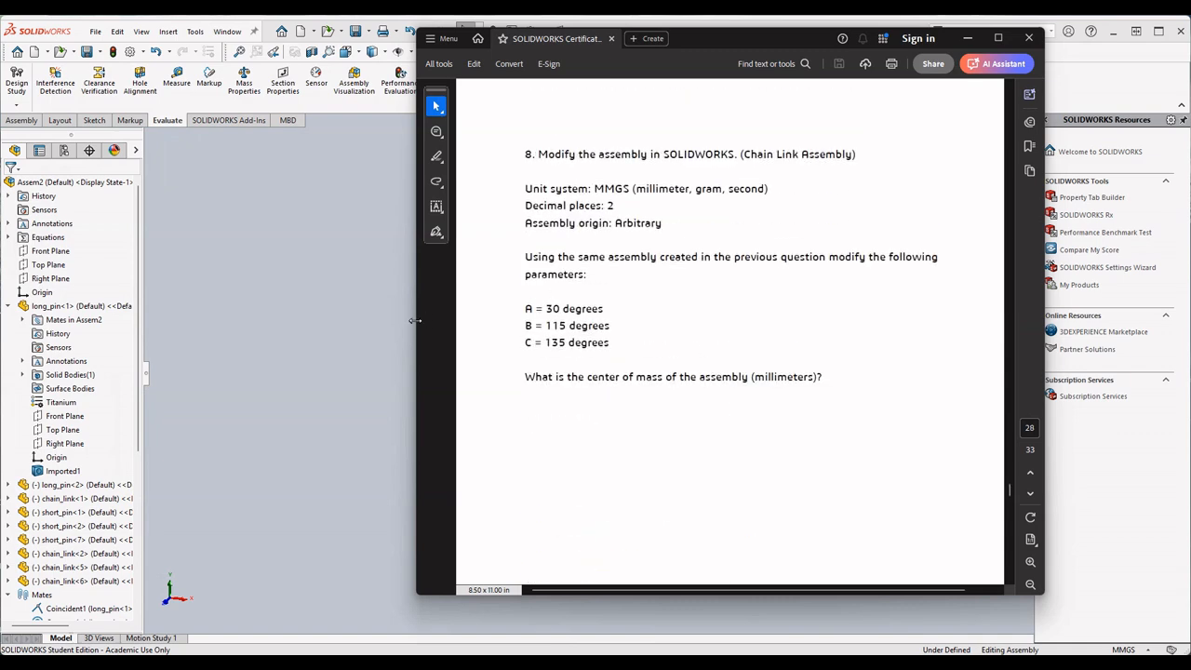
click(968, 38)
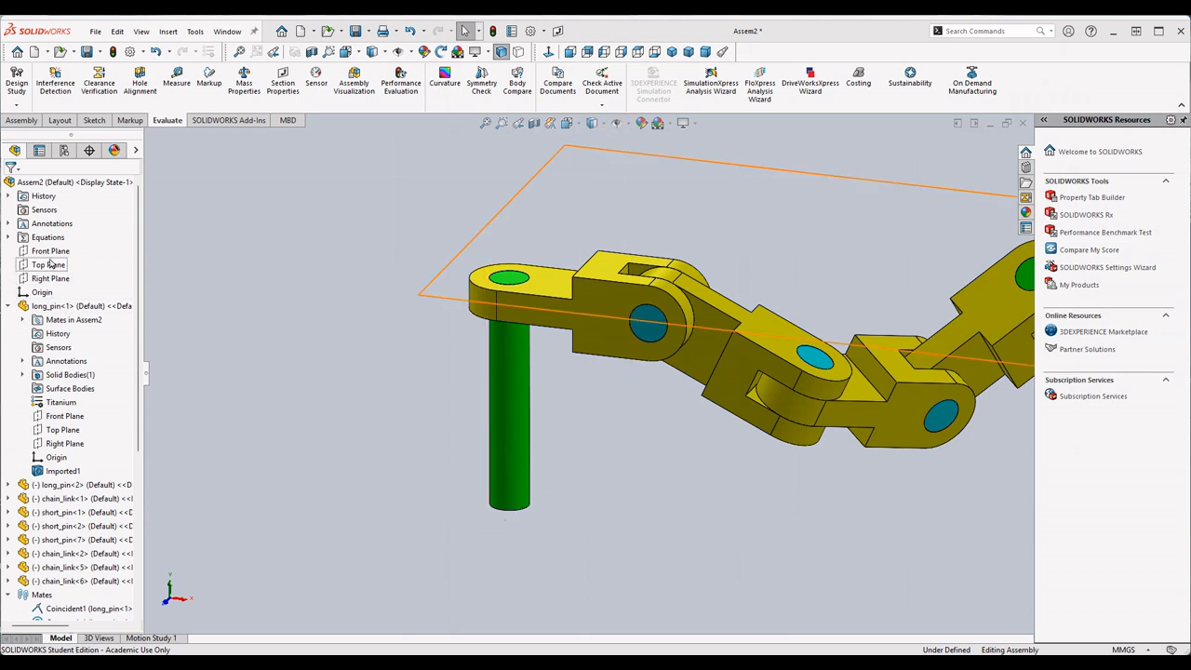
- Set the assembly's global variables to A = 30, B = 115 and C = 135 in its equations
right_click(53, 243)
click(102, 248)
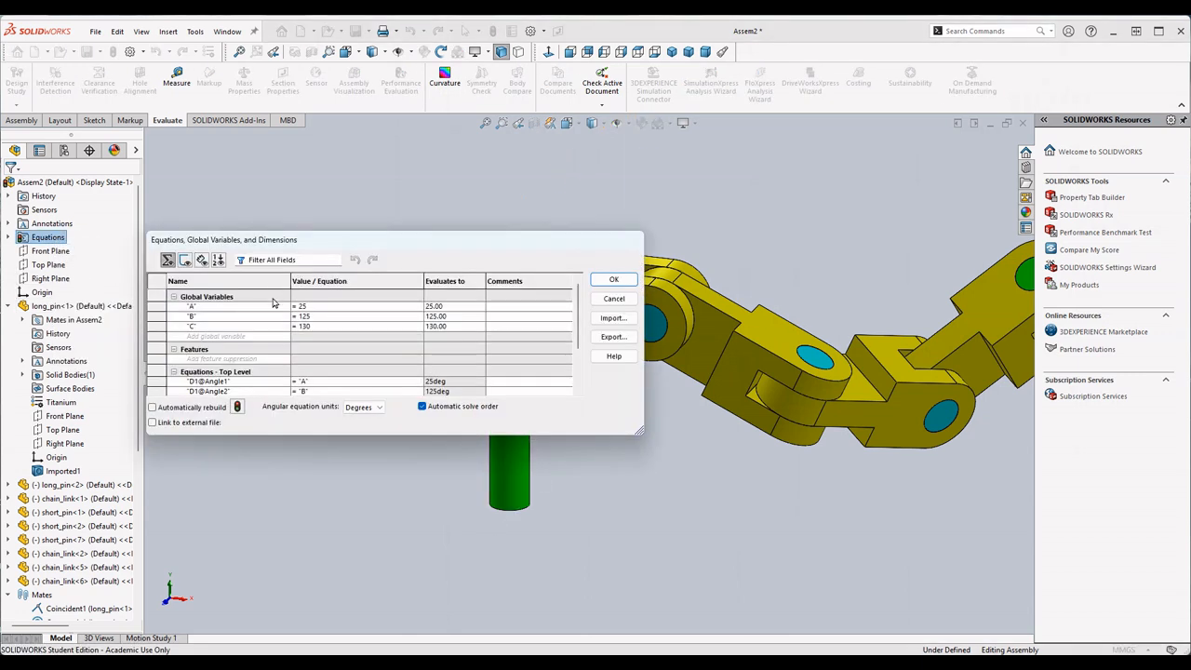
click(320, 306)
key(BackSpace)
key(BackSpace)
text(30)
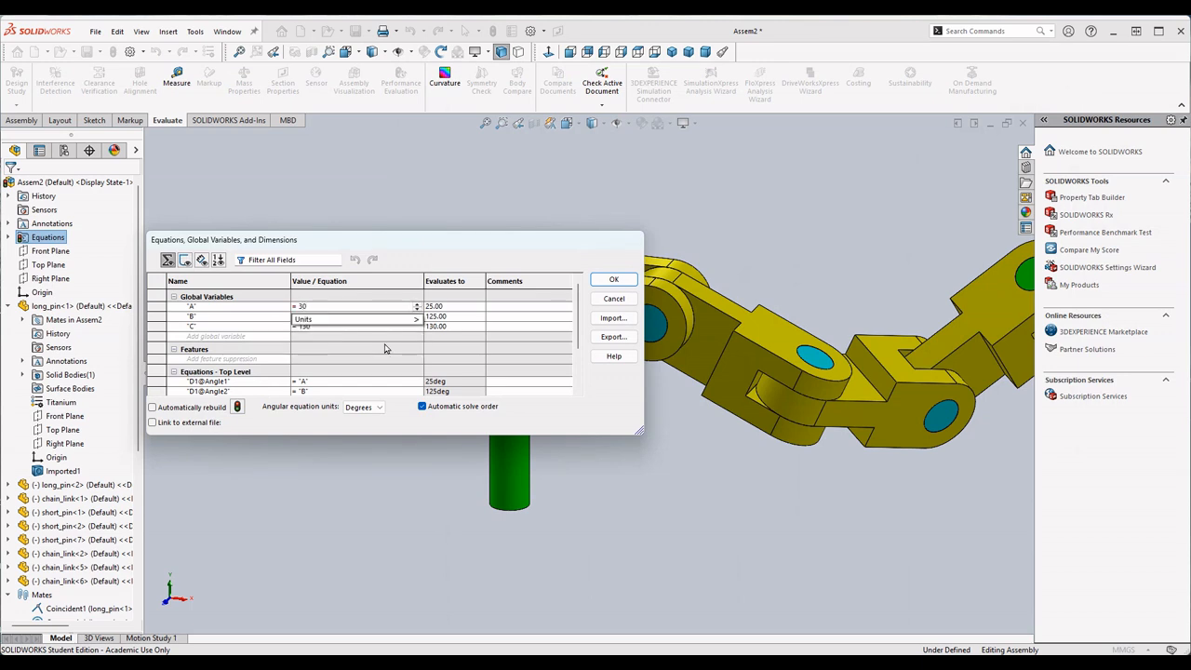
key(Return)
text(115)
key(Return)
key(Tab)
key(BackSpace)
text(5)
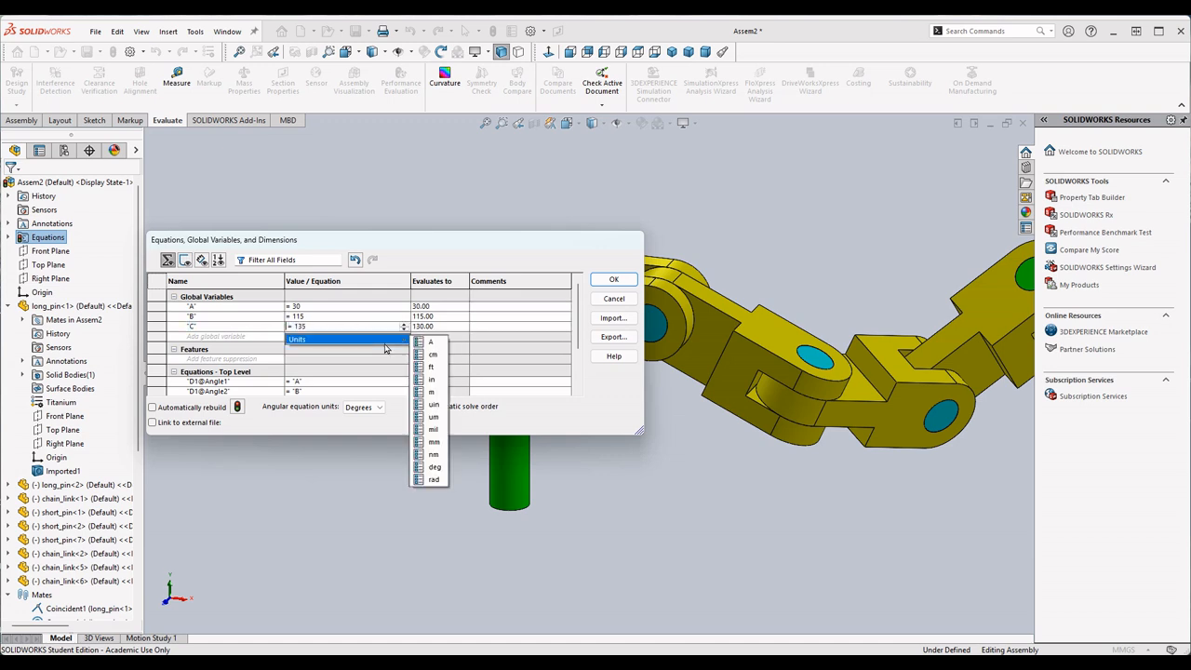
key(Return)
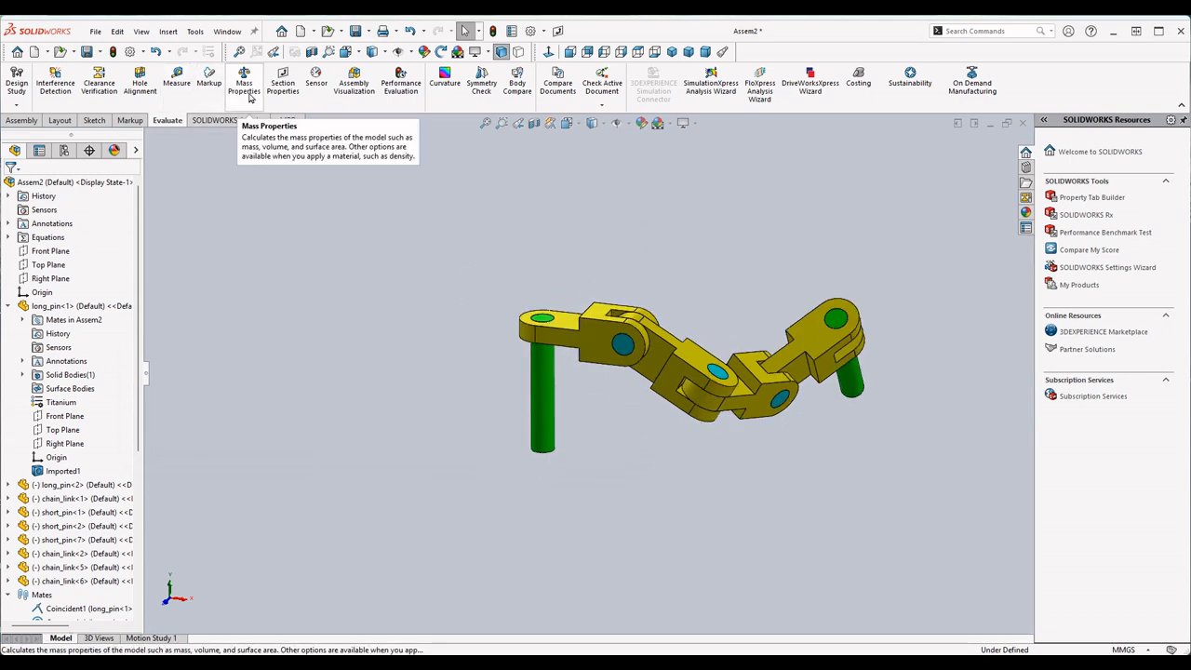
- Calculate the assembly's mass properties and compare its center of mass with question 8's answer in the exam PDF's answer key
click(245, 86)
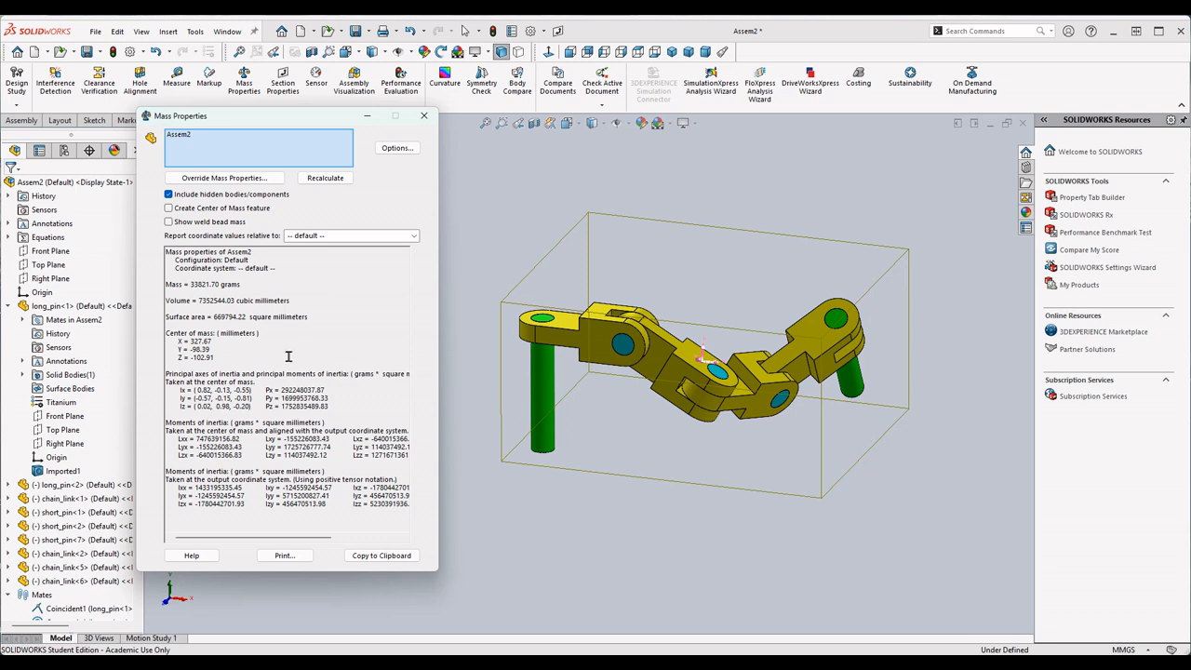
drag(218, 358, 179, 341)
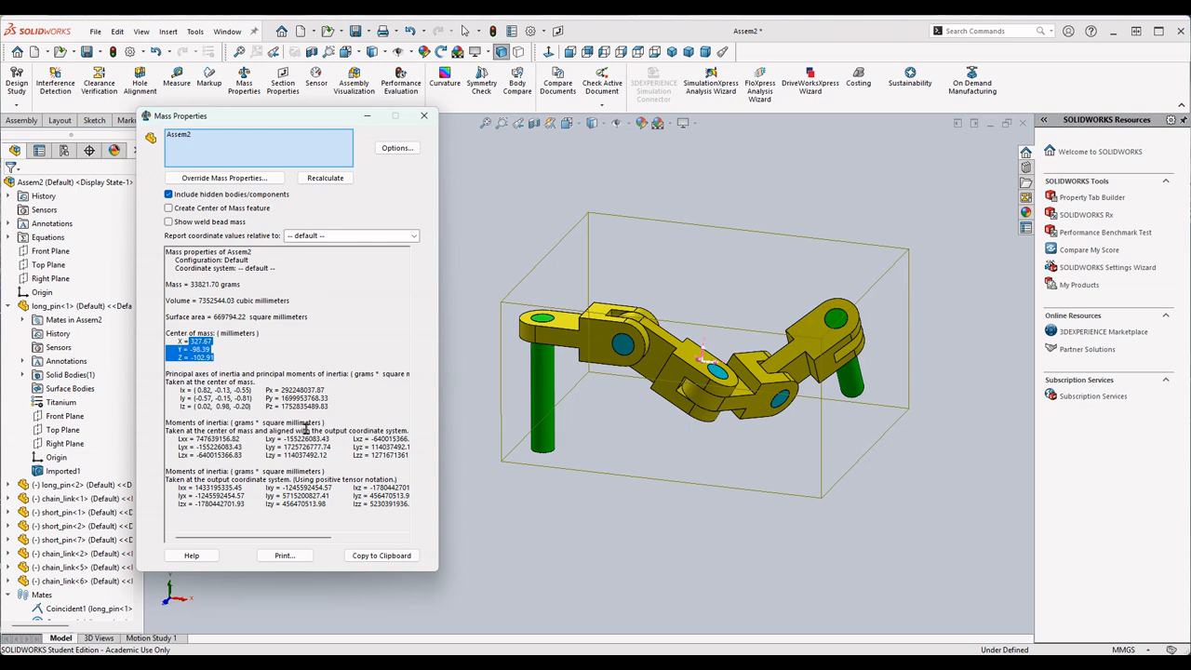
click(238, 364)
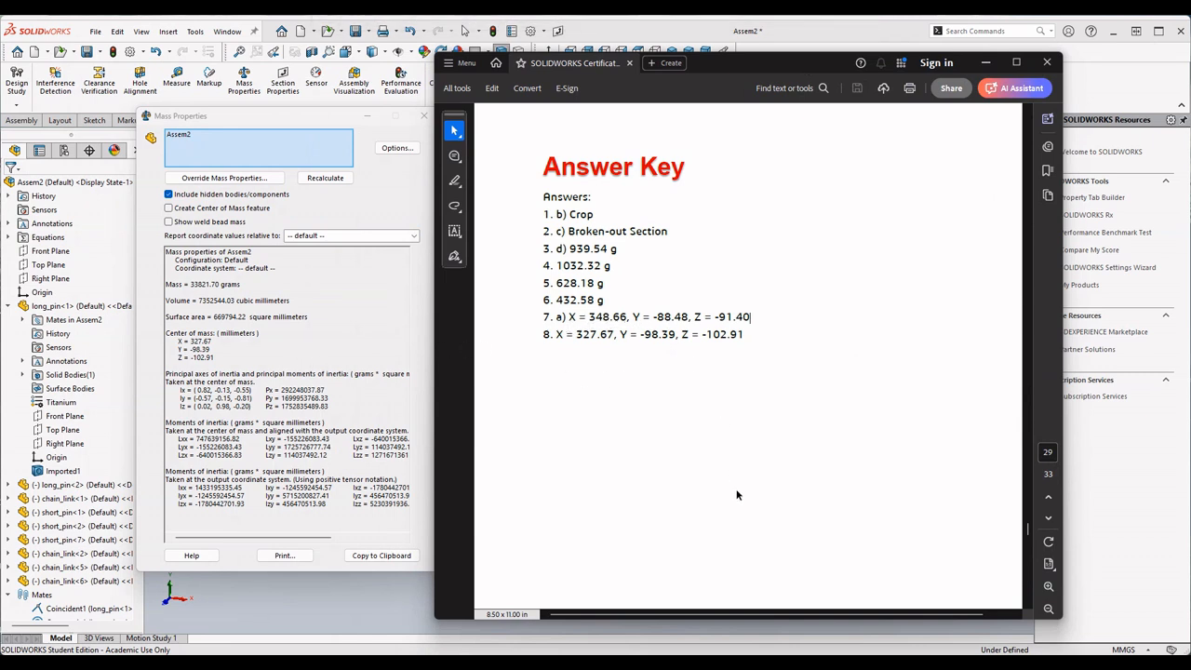
drag(822, 66, 1190, 74)
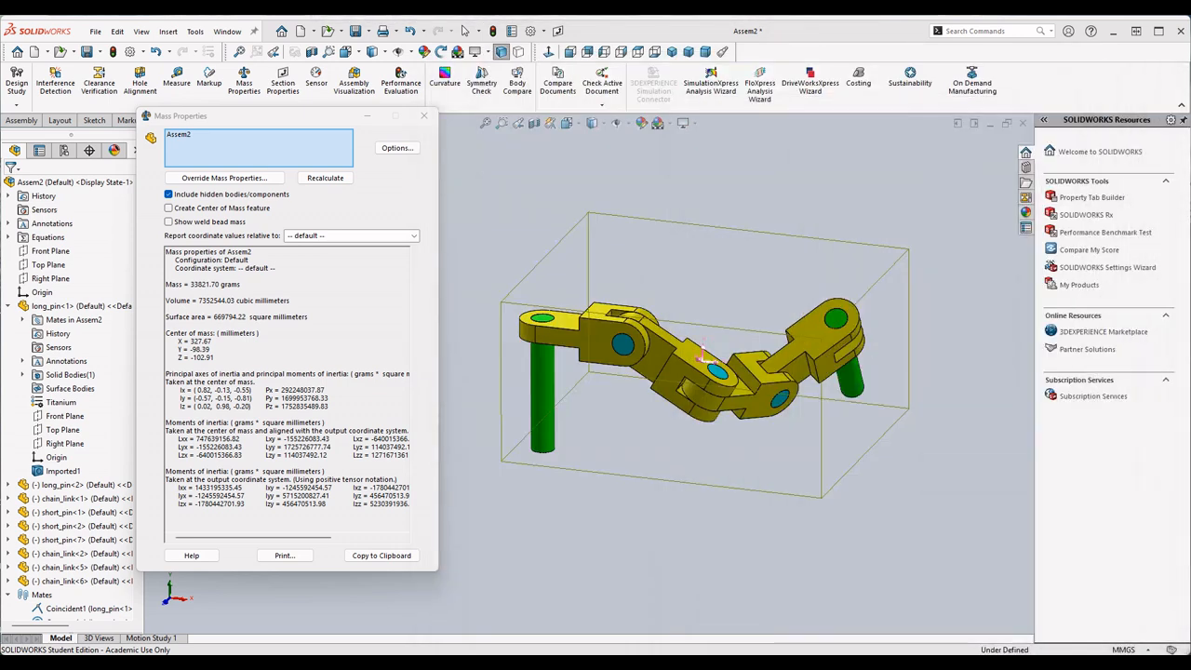
- Minimize the mass properties window, select the first long pin in the assembly, and close the minimized window
click(369, 117)
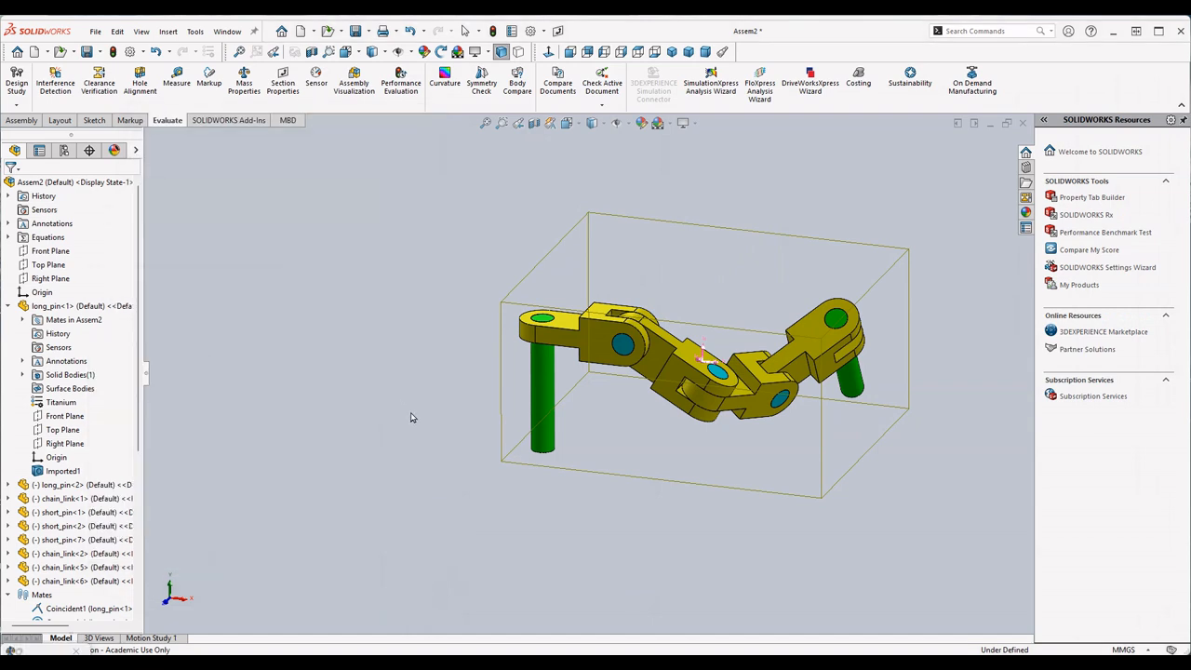
click(543, 384)
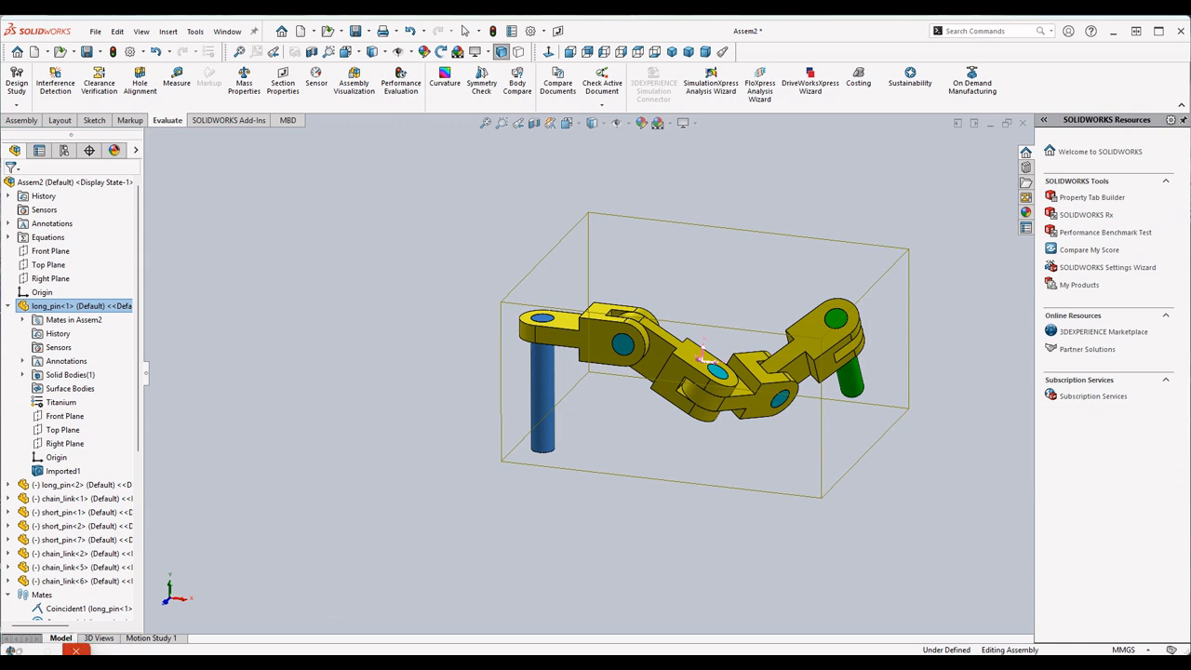
click(80, 652)
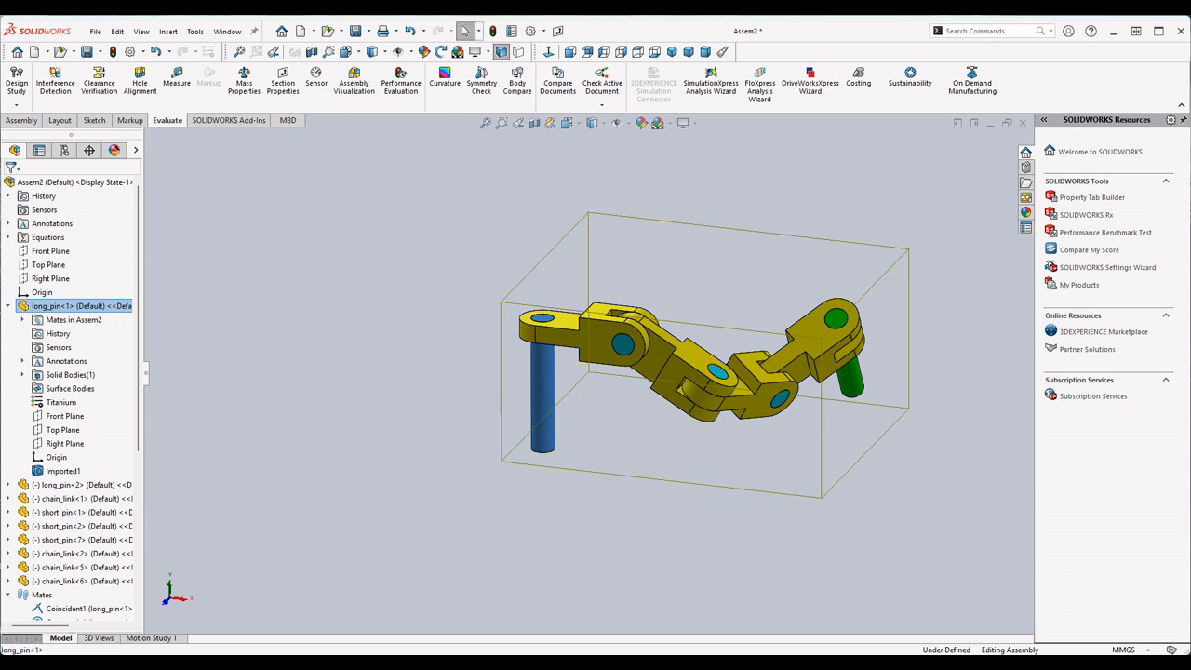